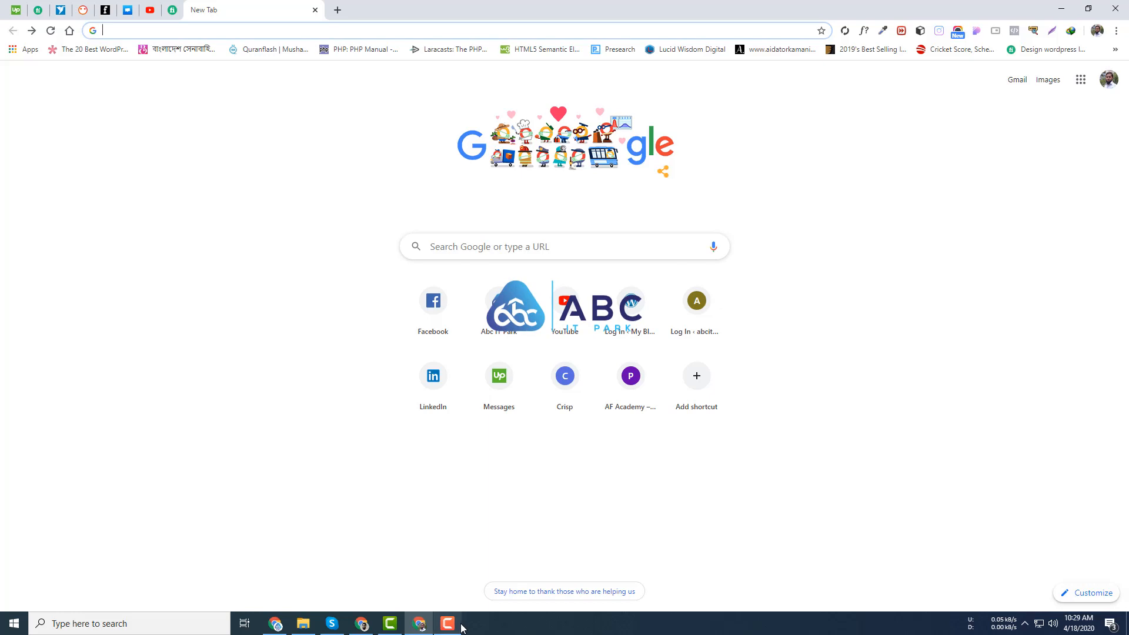
# - Launch the Local app from Windows search
pyautogui.moveTo(460, 627)
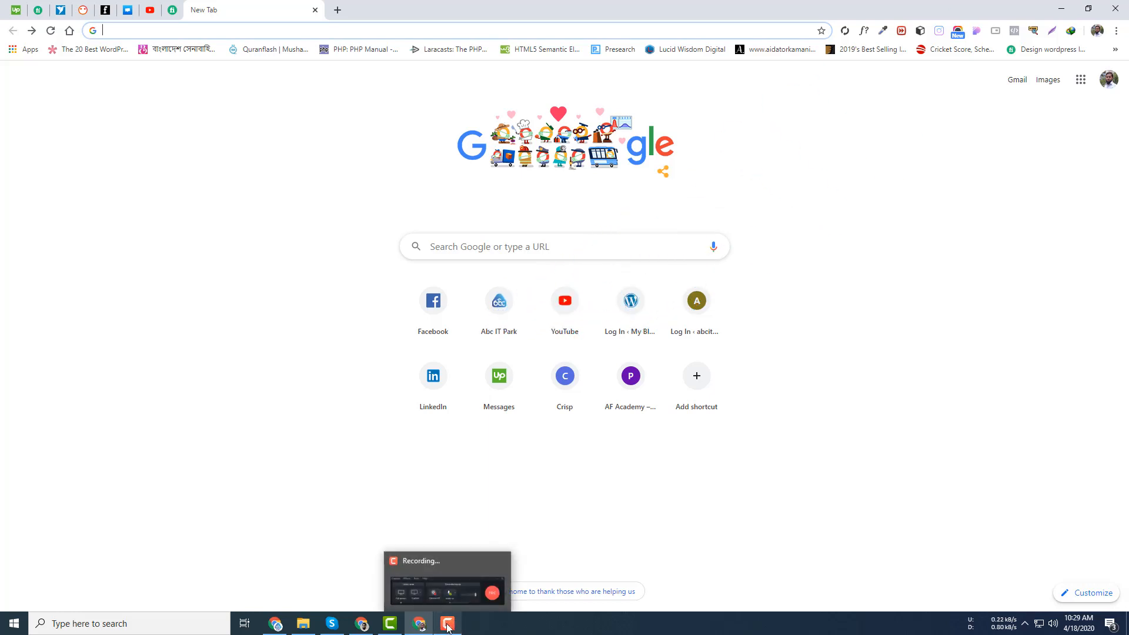
pyautogui.click(139, 625)
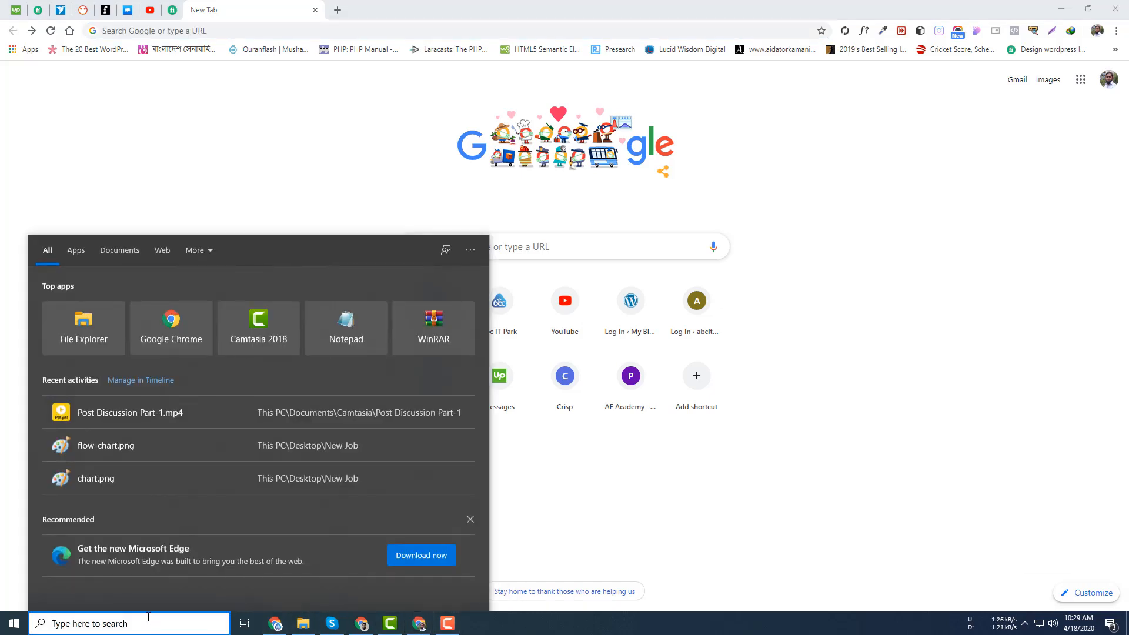
pyautogui.write('local')
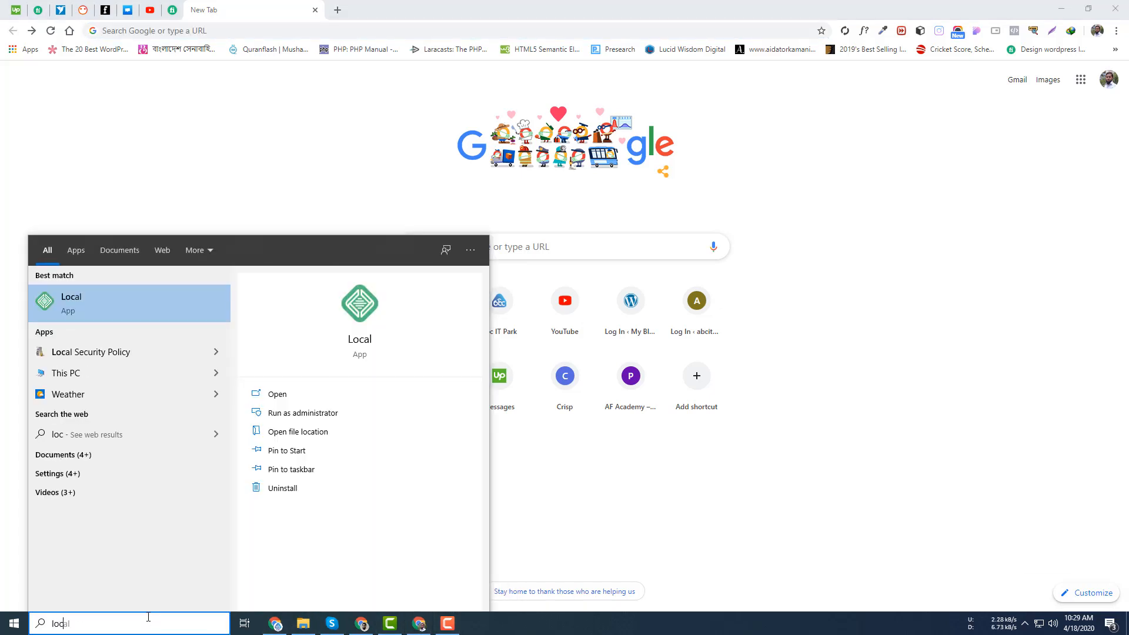
pyautogui.press('Return')
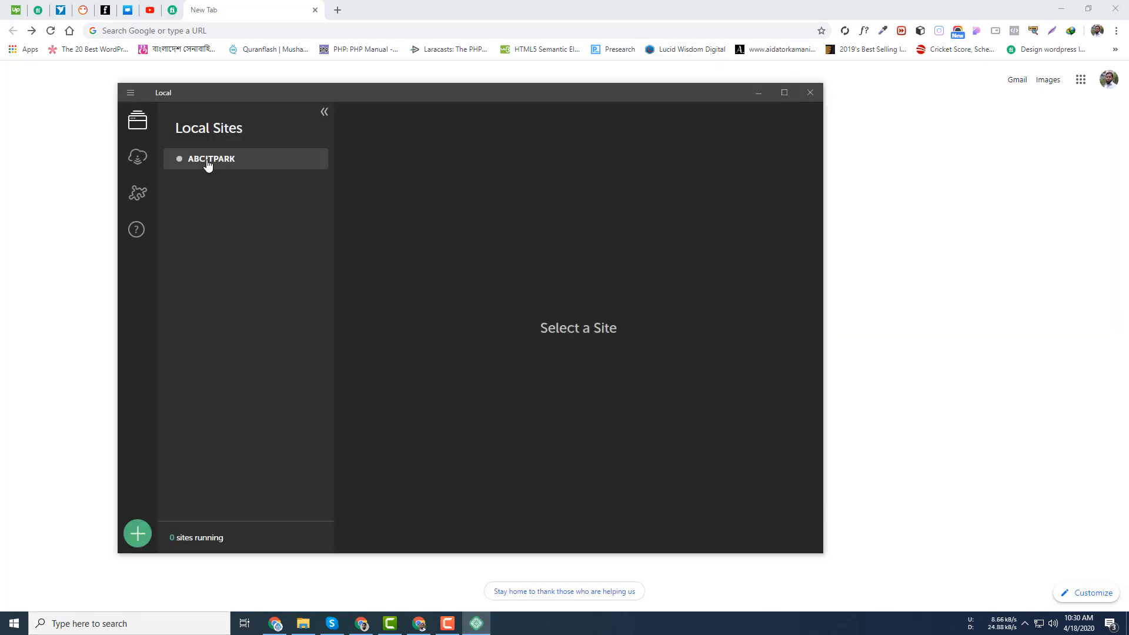
# - Start the ABCITPARK site in Local and return to Chrome
pyautogui.rightClick(208, 166)
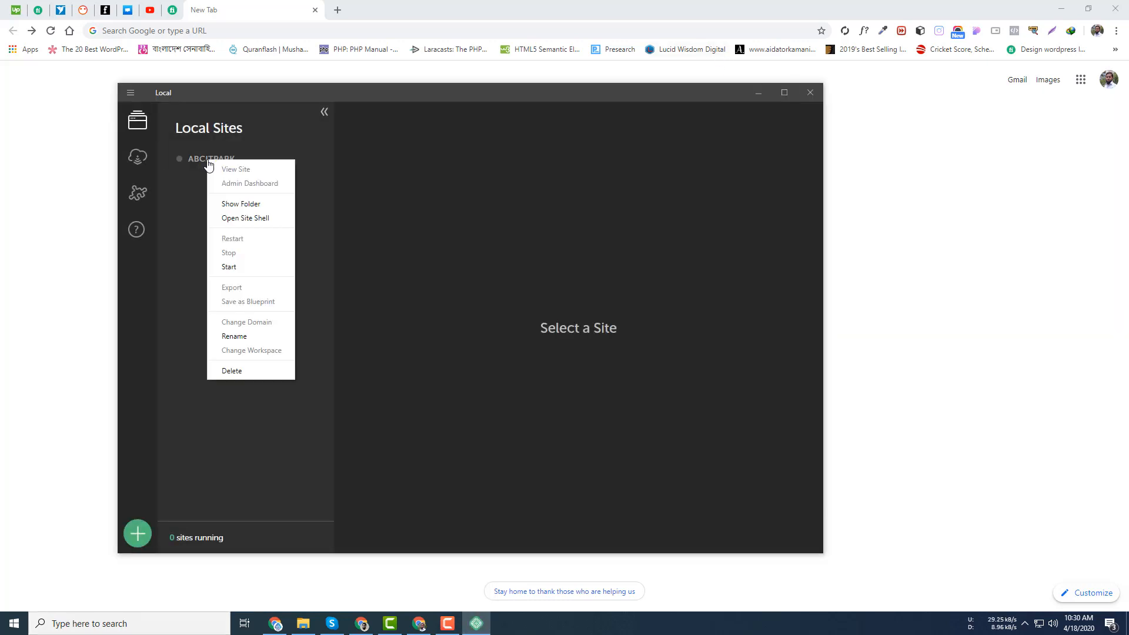
pyautogui.click(229, 267)
pyautogui.click(258, 31)
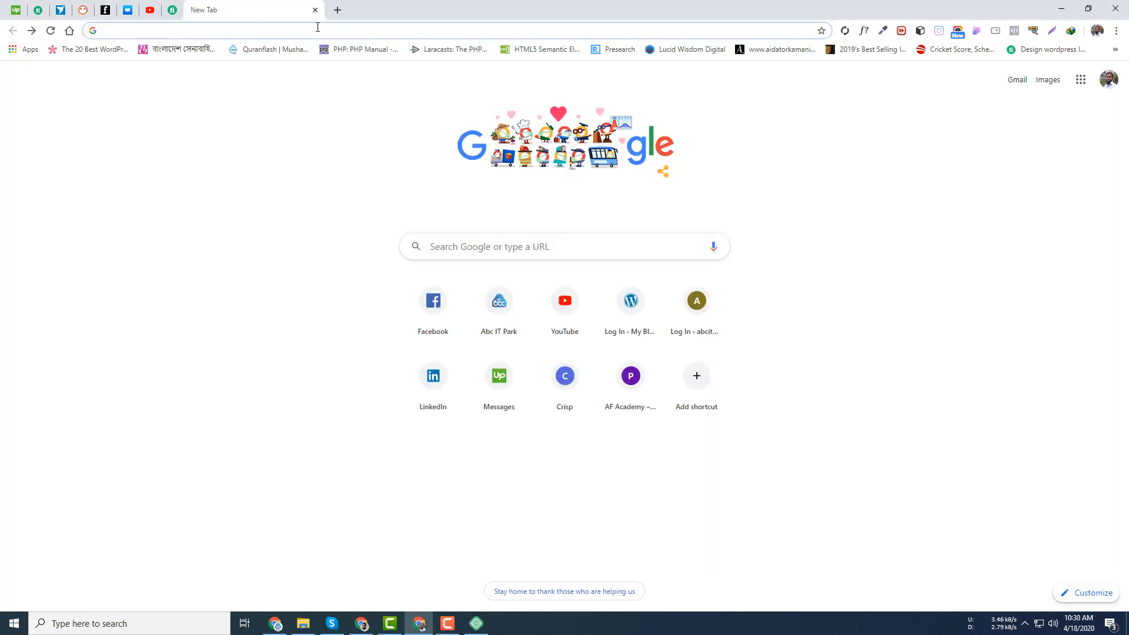
# - Go to abcitpark.local/wp-admin and attempt to log in with the site password
pyautogui.write('abcitpark.')
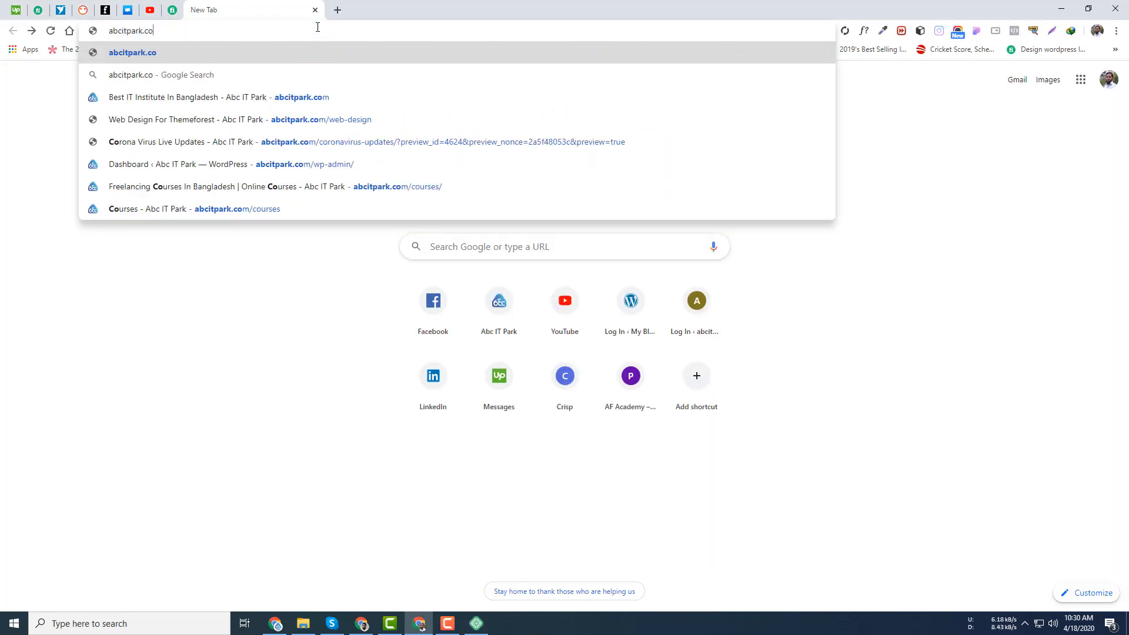
pyautogui.write('lo')
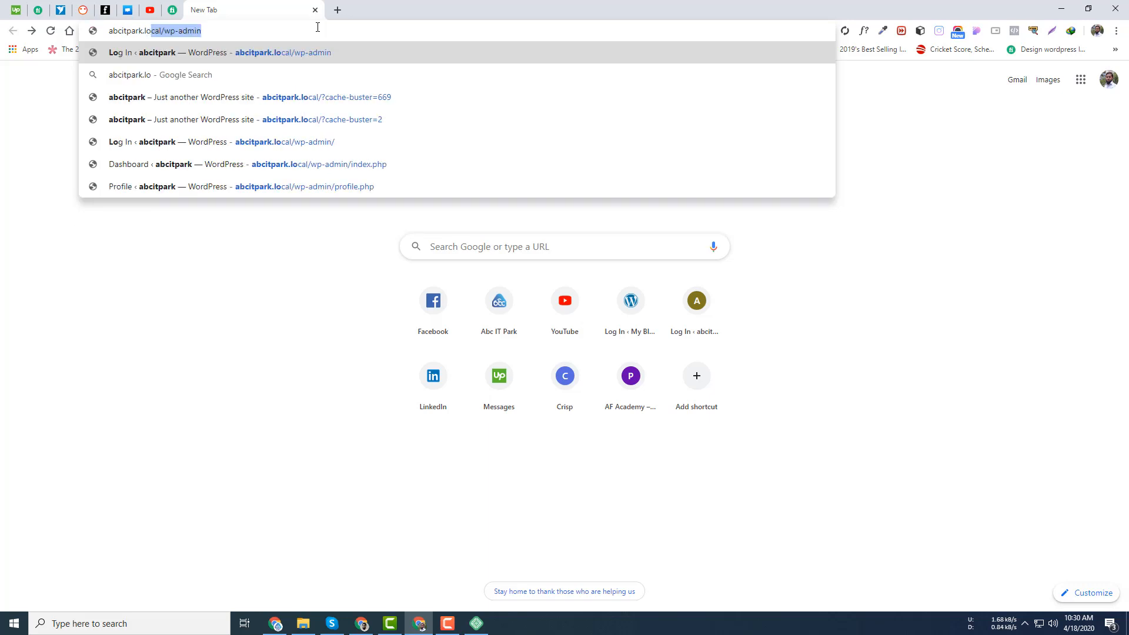
pyautogui.press('Return')
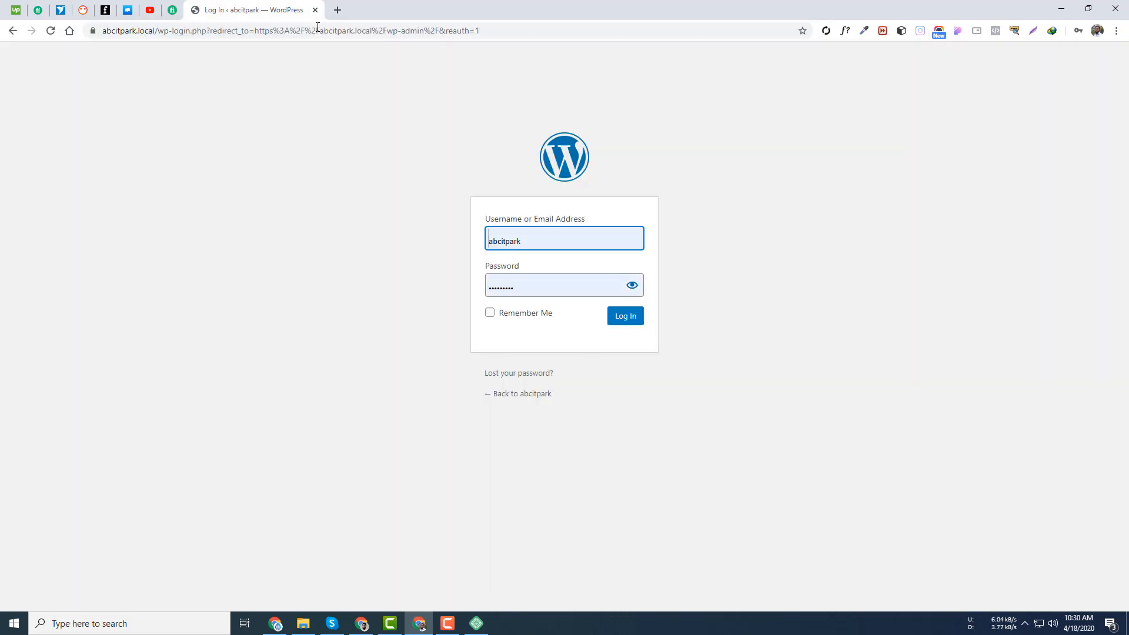
pyautogui.press('Return')
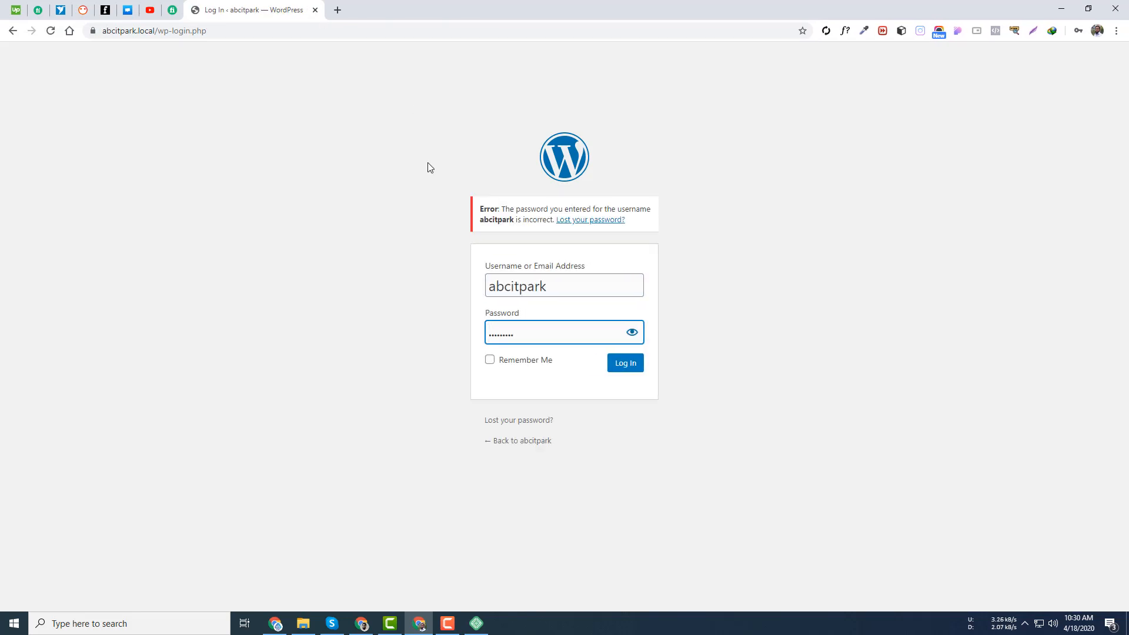
pyautogui.write('••••••••••••')
pyautogui.press('Return')
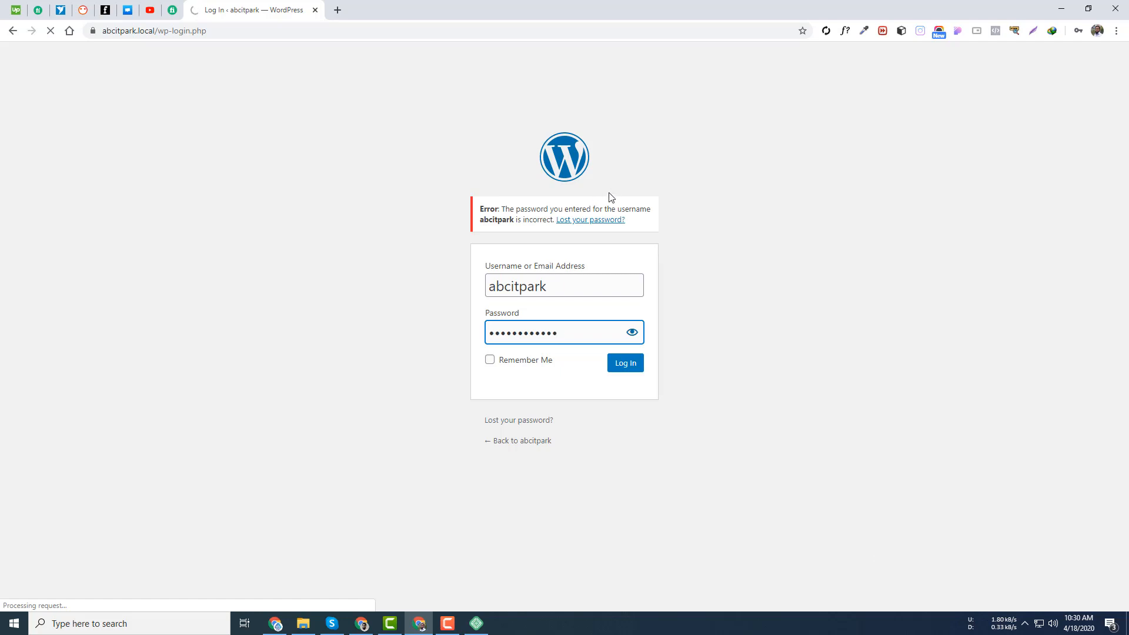
# - Re-enter the correct password and log in to the Dashboard
pyautogui.click(235, 24)
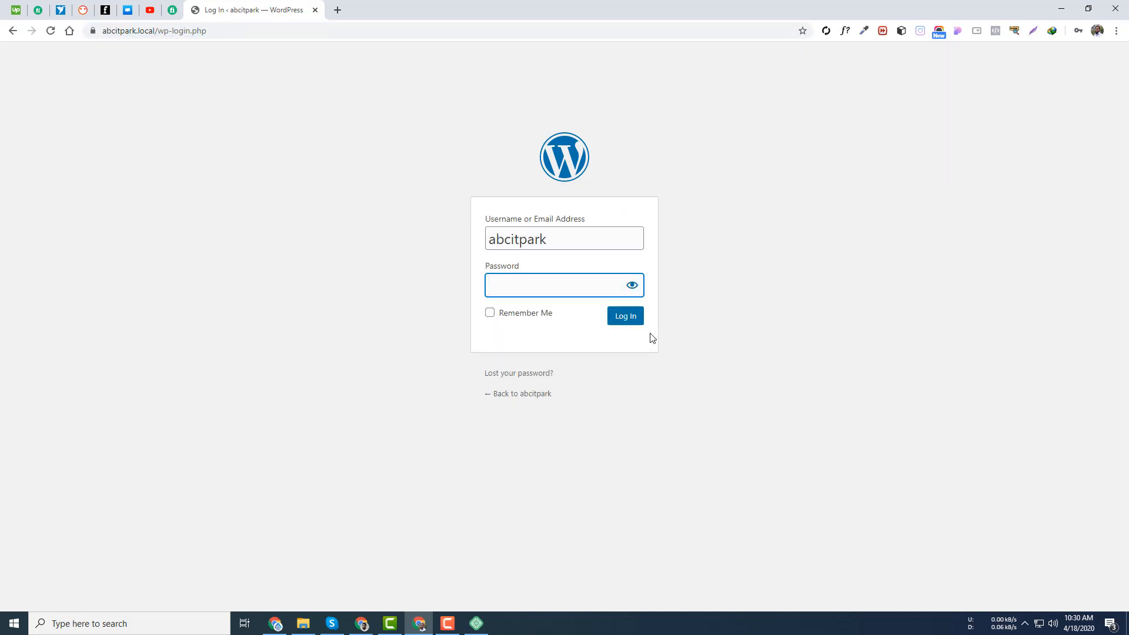
pyautogui.click(556, 285)
pyautogui.write('a')
pyautogui.press('BackSpace')
pyautogui.press('BackSpace')
pyautogui.write('a')
pyautogui.press('Return')
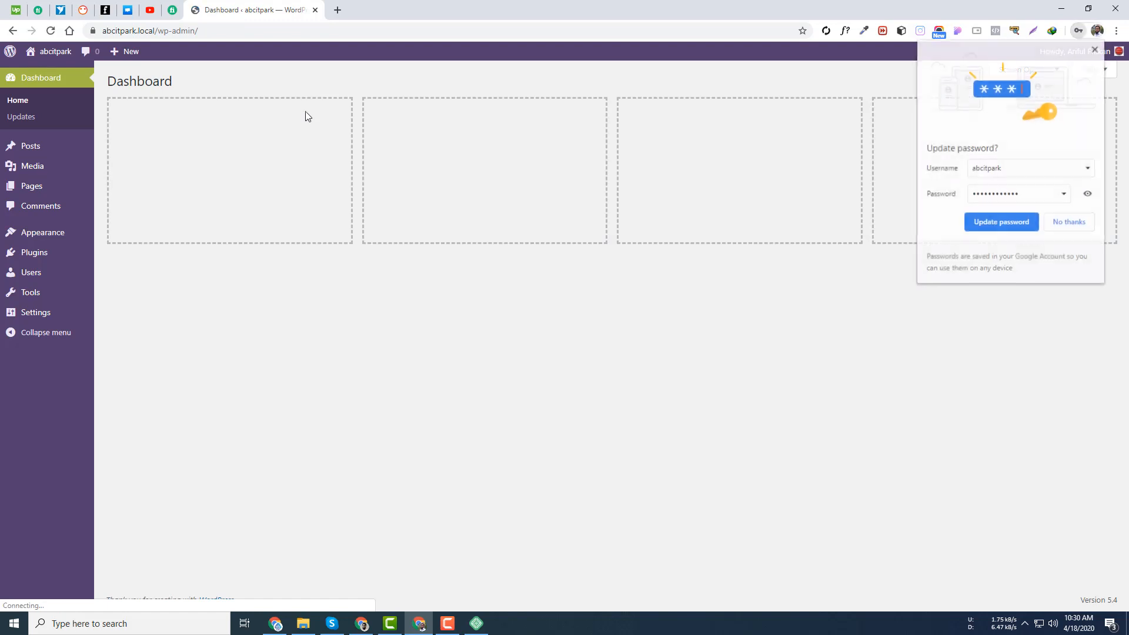
# - Open the post 'c fv sdgf' for editing from All Posts
pyautogui.click(1007, 223)
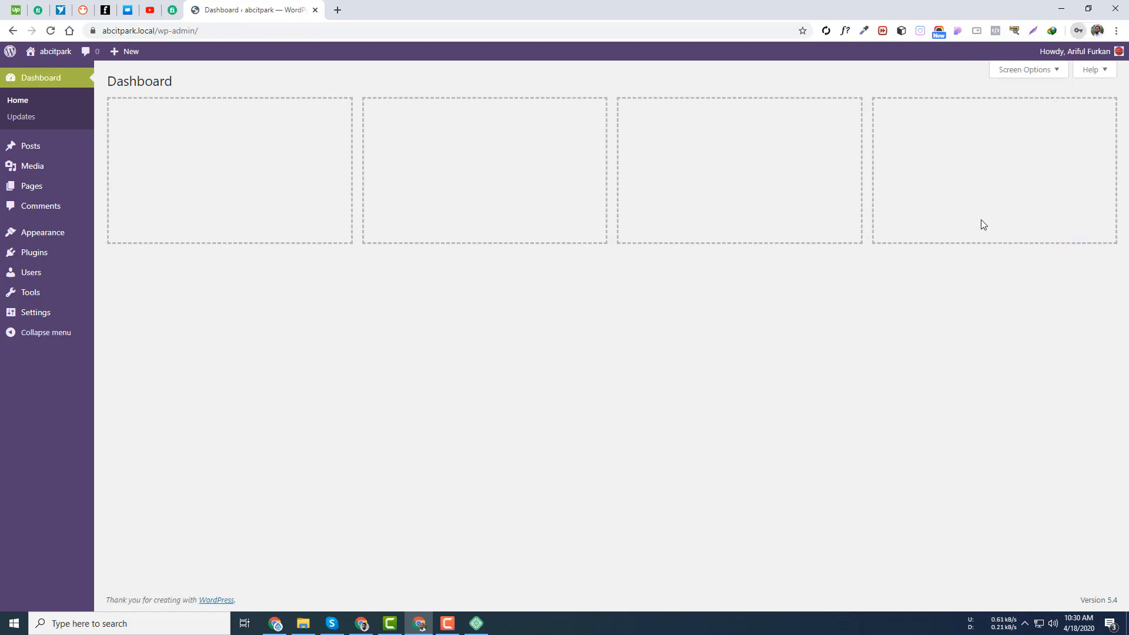
pyautogui.moveTo(36, 150)
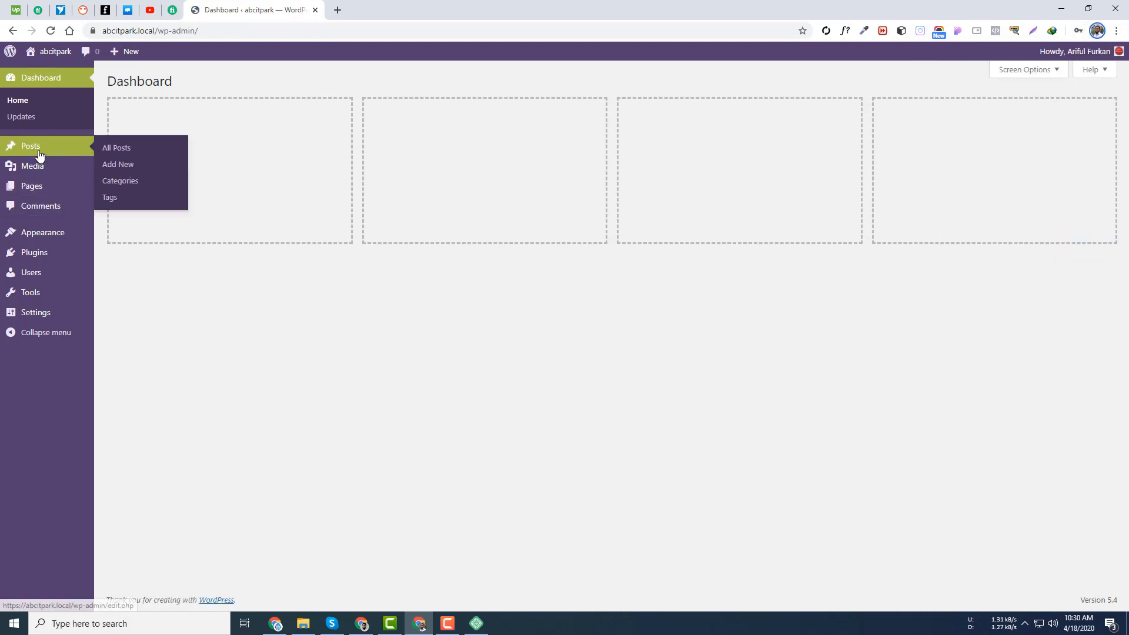
pyautogui.click(117, 150)
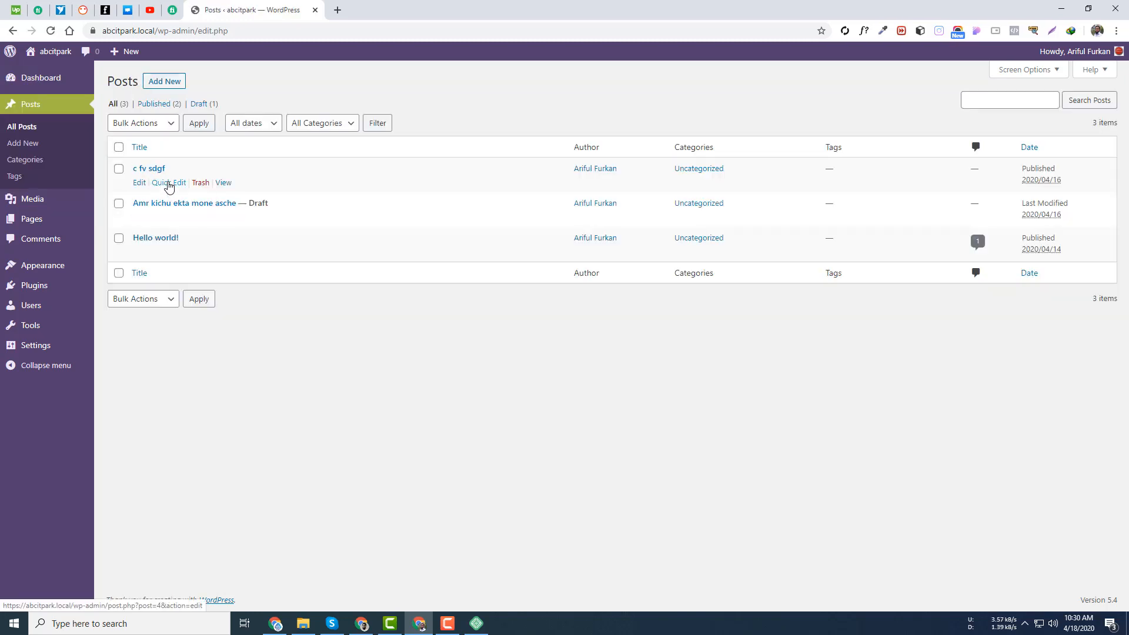
pyautogui.click(140, 184)
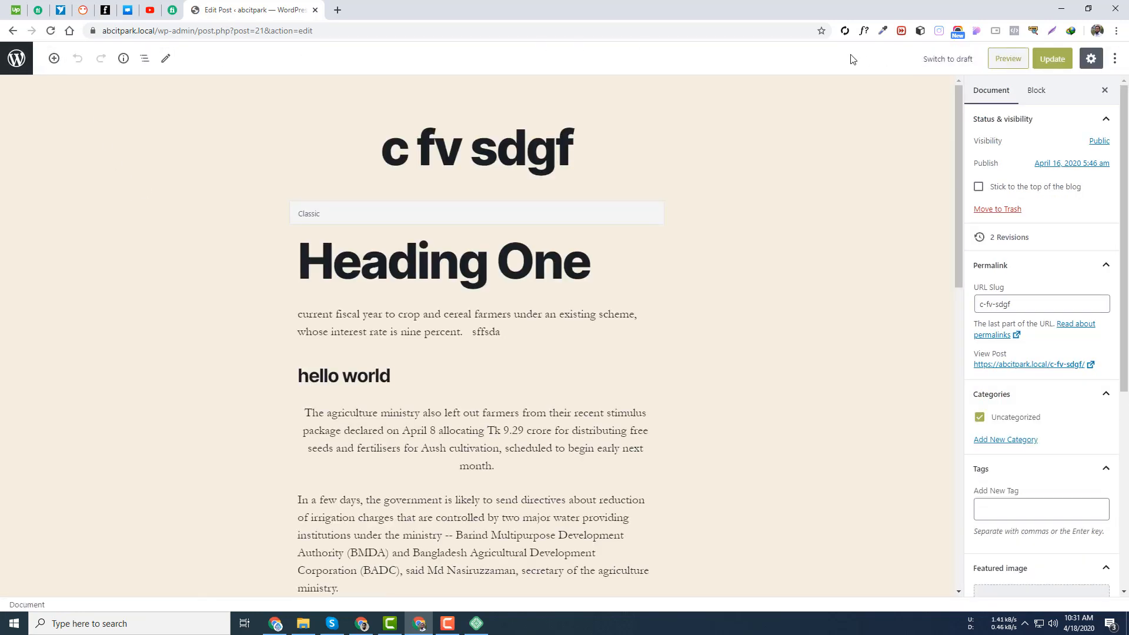
# - Explore the editor's options and block panels, then show Document settings and select the title
pyautogui.click(1113, 59)
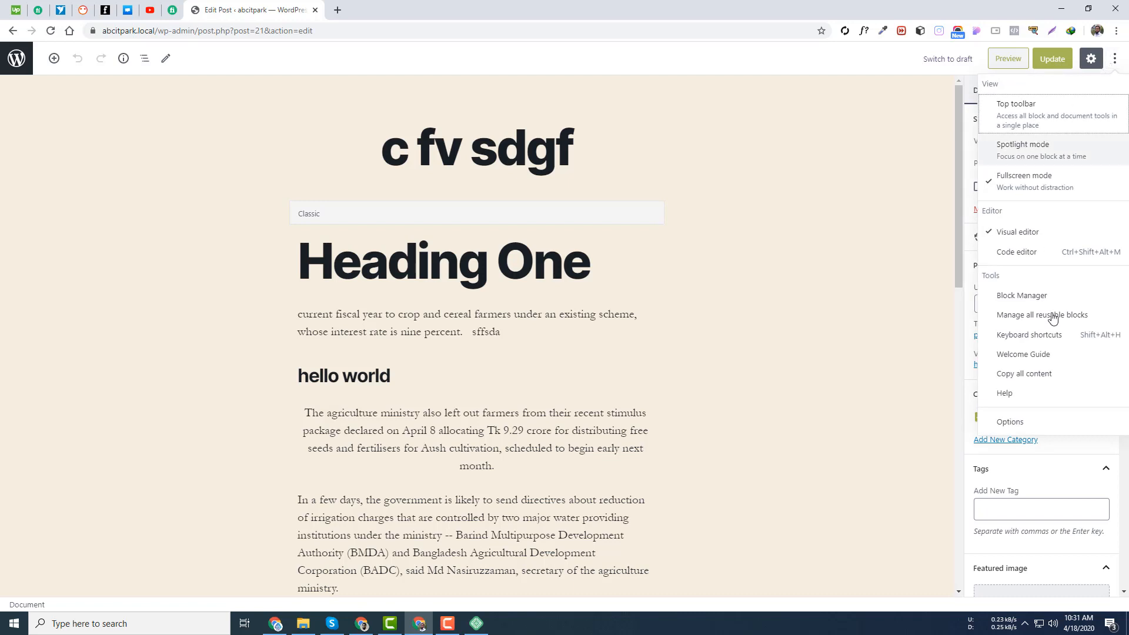
pyautogui.click(864, 371)
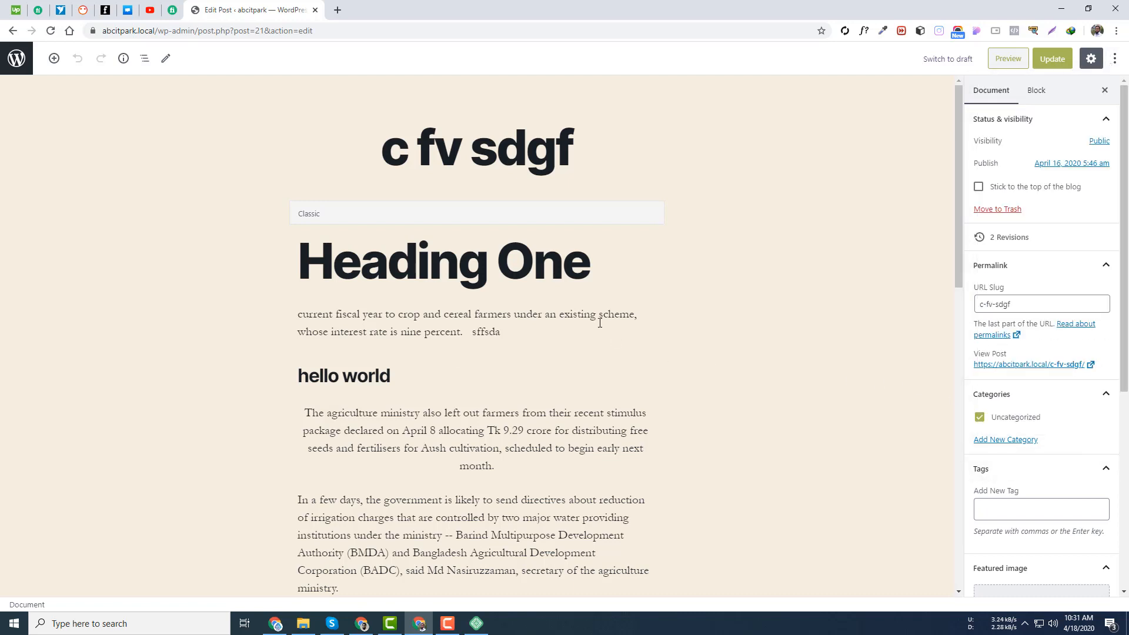
pyautogui.click(1035, 91)
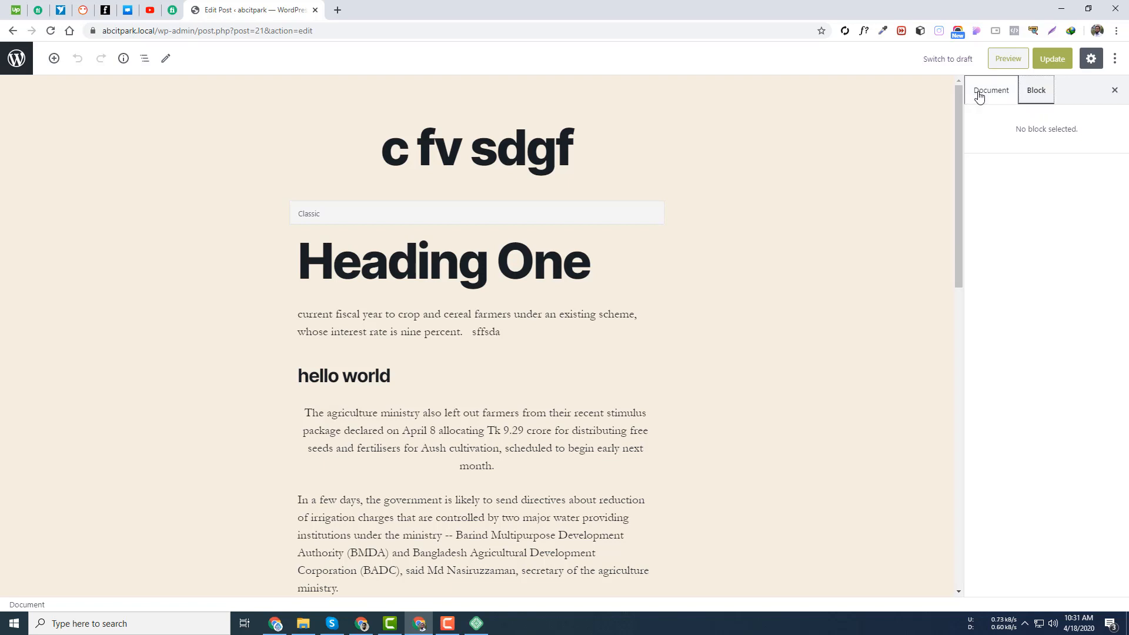
pyautogui.click(54, 58)
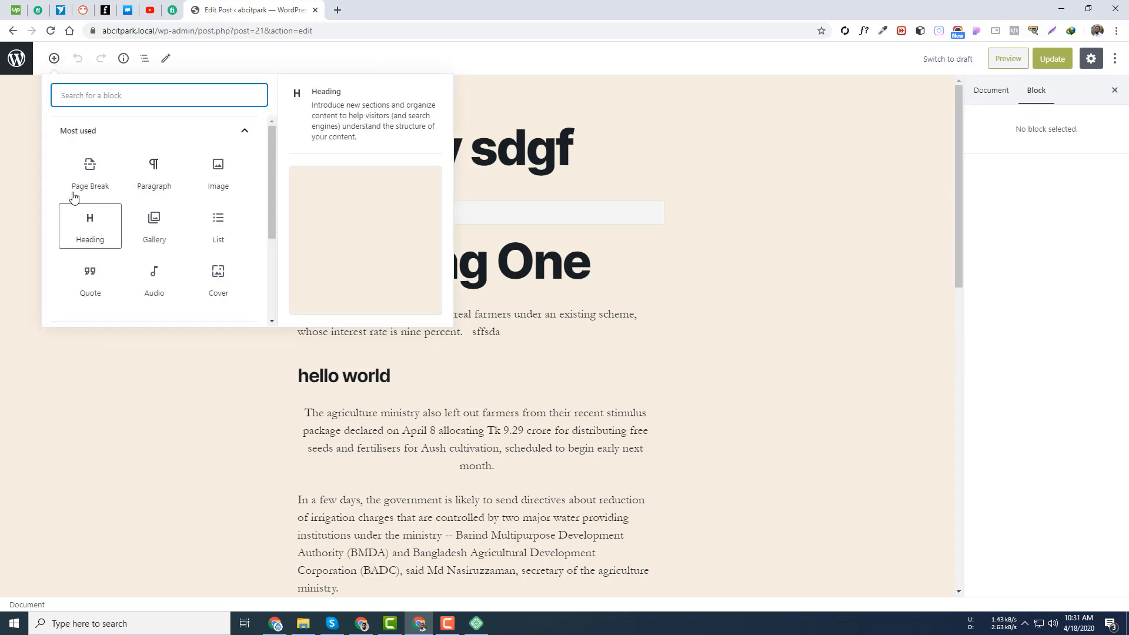
pyautogui.click(462, 334)
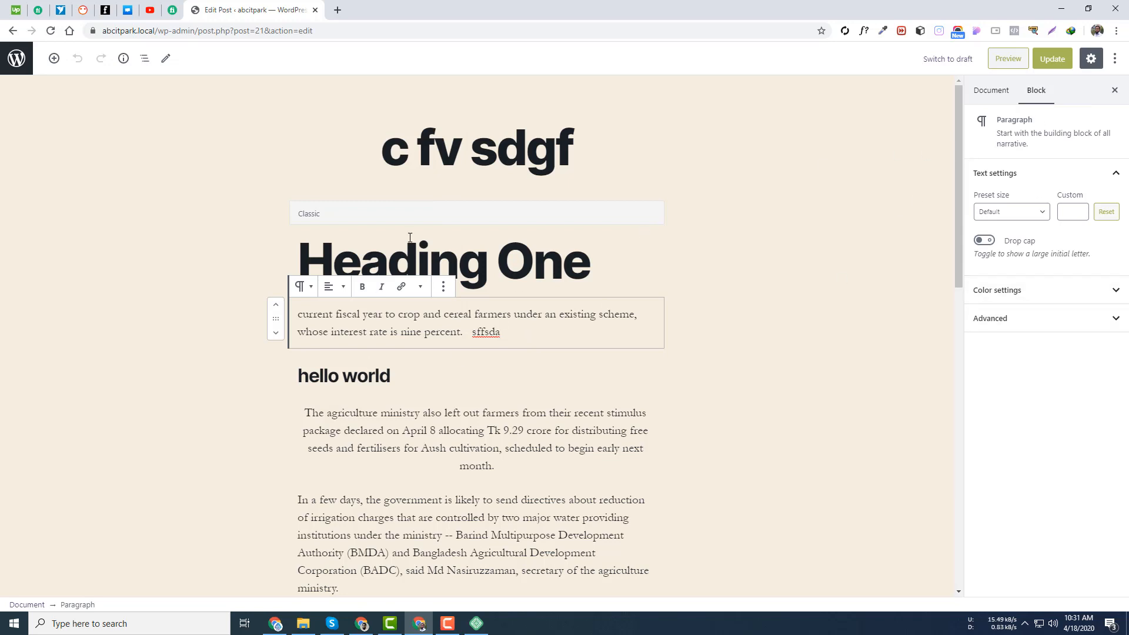
pyautogui.click(440, 257)
pyautogui.click(988, 94)
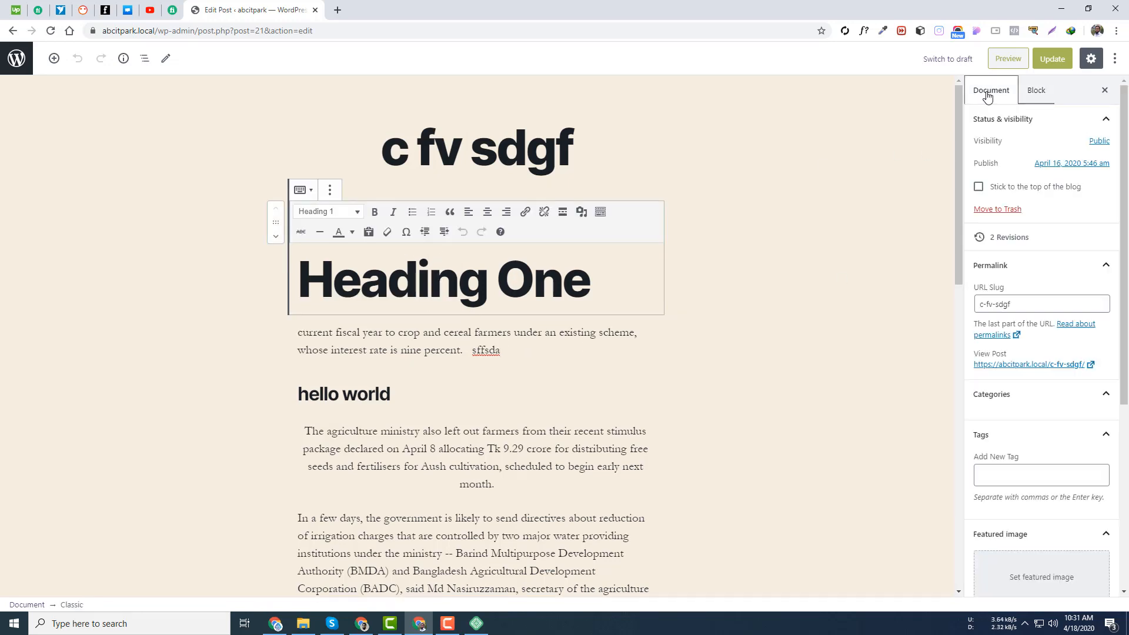
pyautogui.click(560, 149)
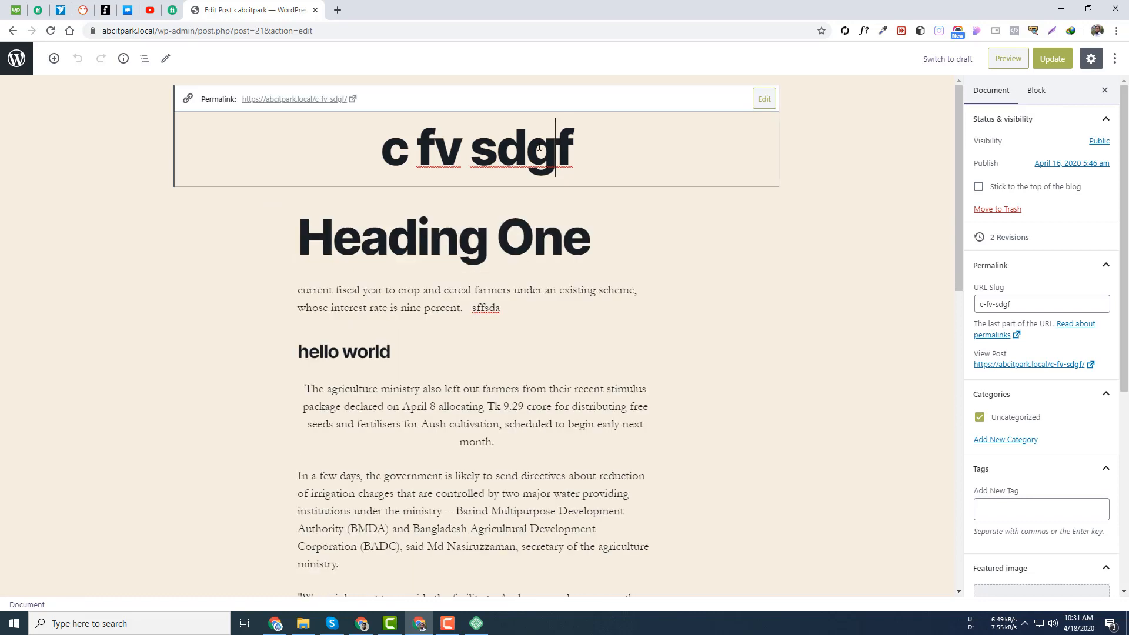
# - Retitle the post 'This is a sample post' and update it
pyautogui.moveTo(574, 150); pyautogui.dragTo(163, 152)
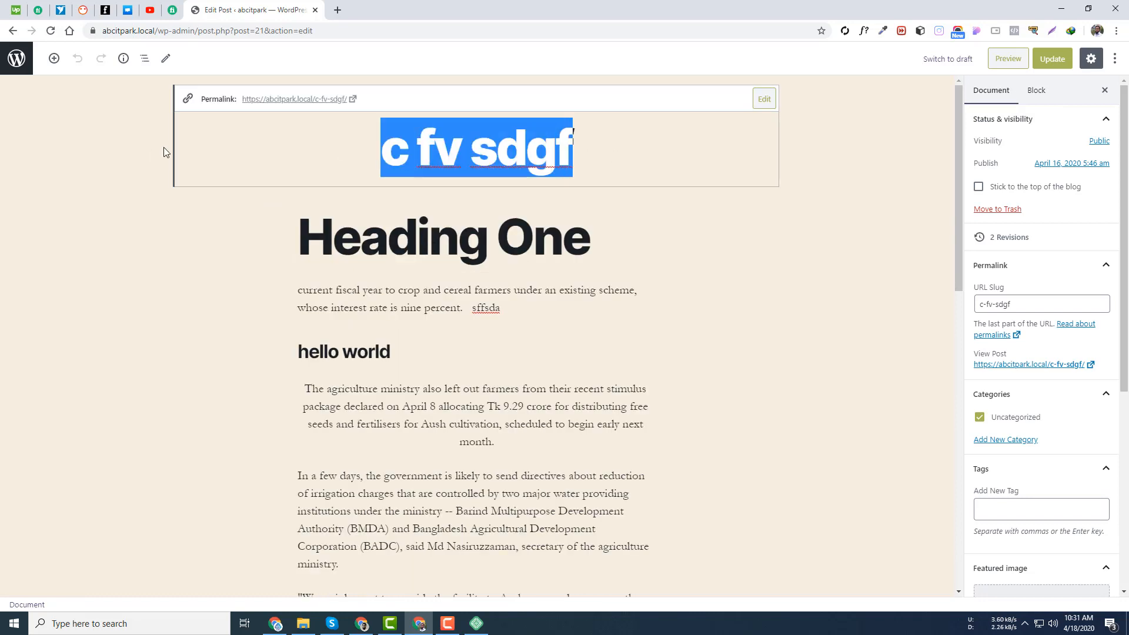
pyautogui.write('This i')
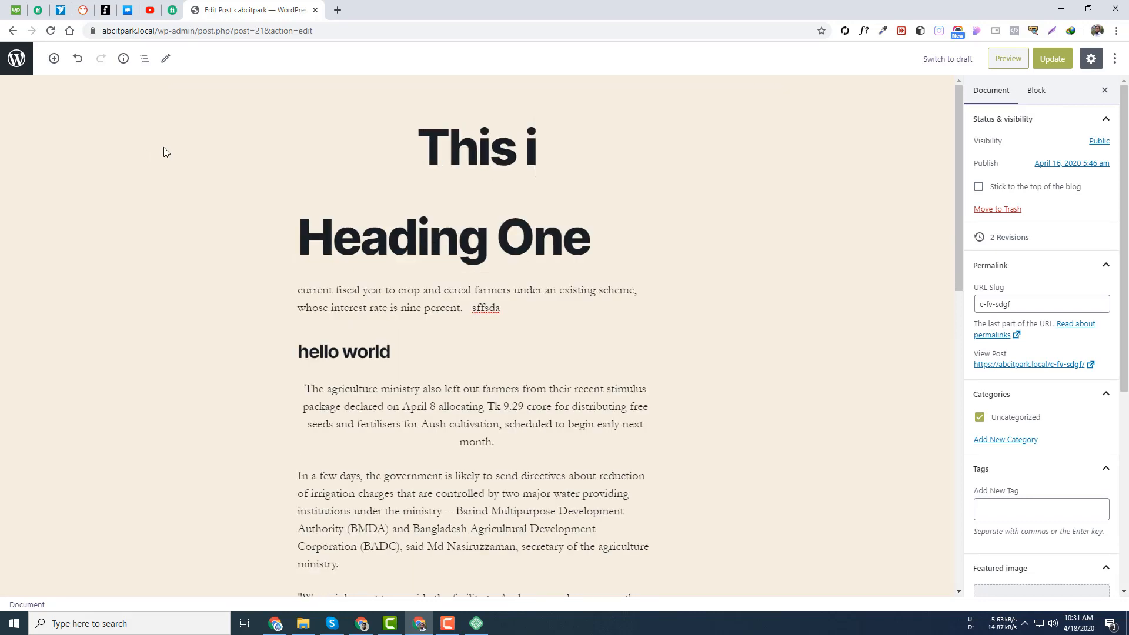
pyautogui.write('s a')
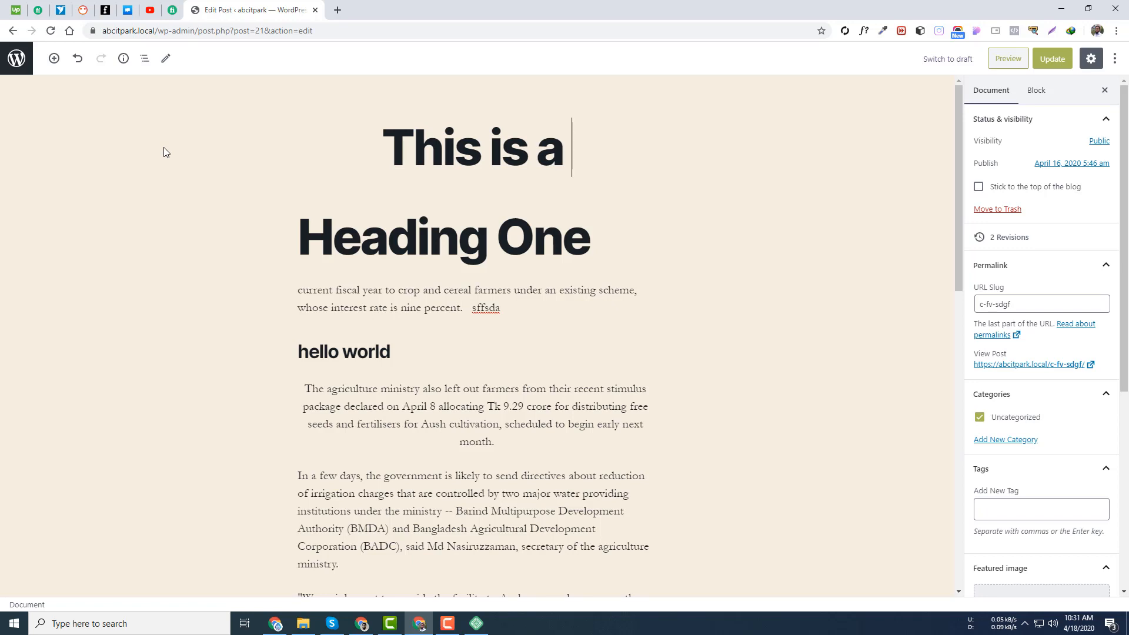
pyautogui.write(' smap')
pyautogui.press('BackSpace')
pyautogui.press('BackSpace')
pyautogui.press('BackSpace')
pyautogui.press('BackSpace')
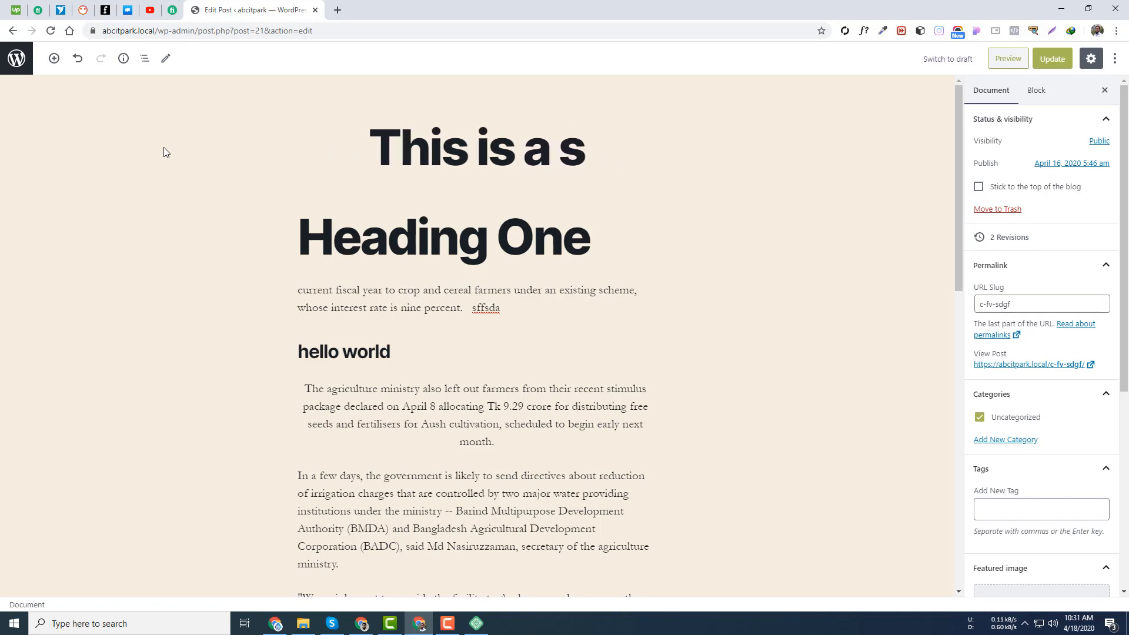
pyautogui.write('sample ')
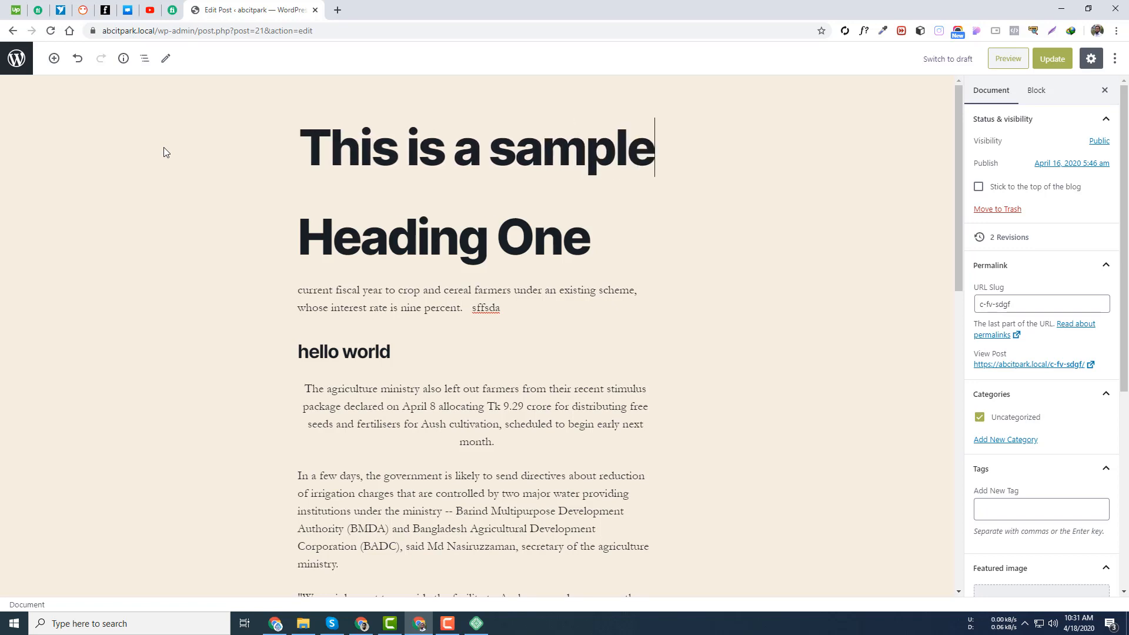
pyautogui.write('post')
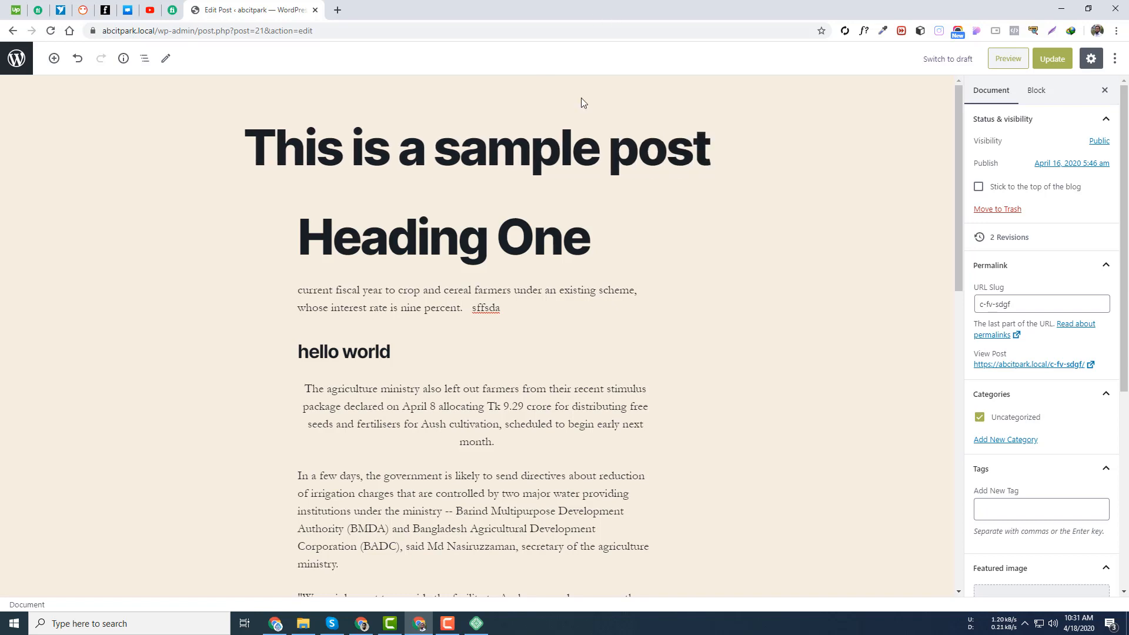
pyautogui.click(1052, 58)
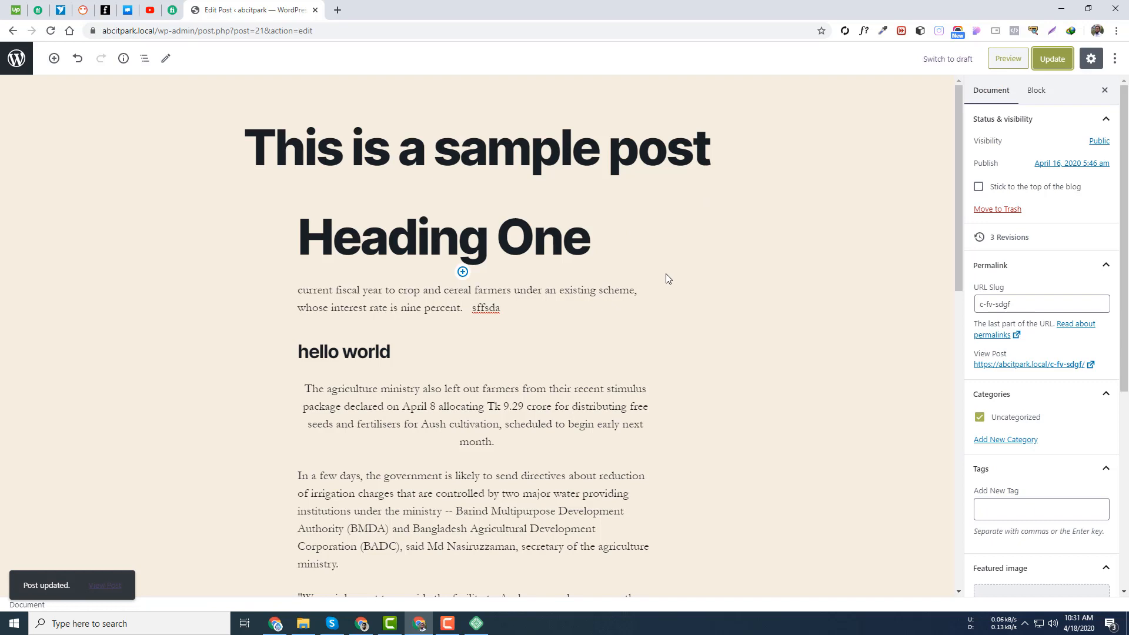
# - Turn off Fullscreen mode and open the live site in a new tab
pyautogui.click(988, 91)
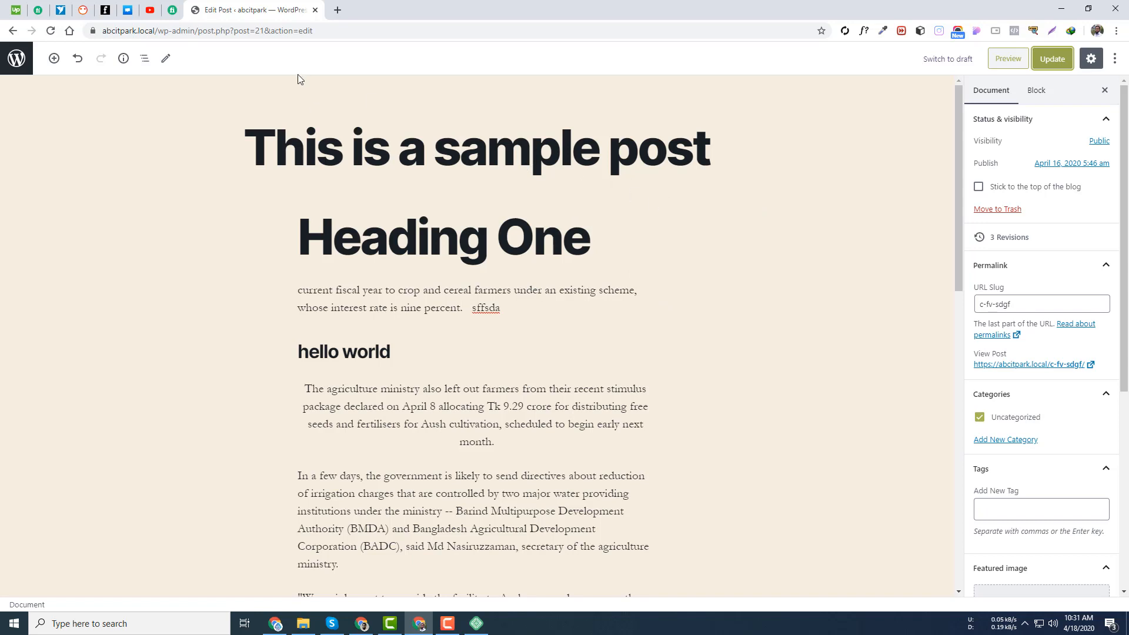
pyautogui.click(1116, 61)
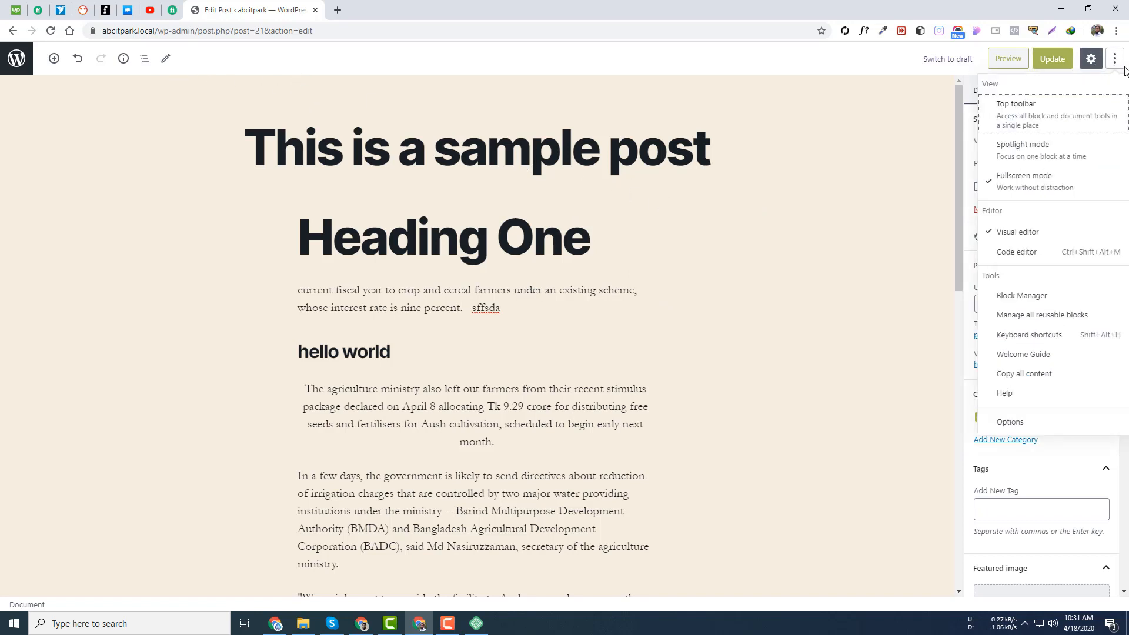
pyautogui.click(1038, 180)
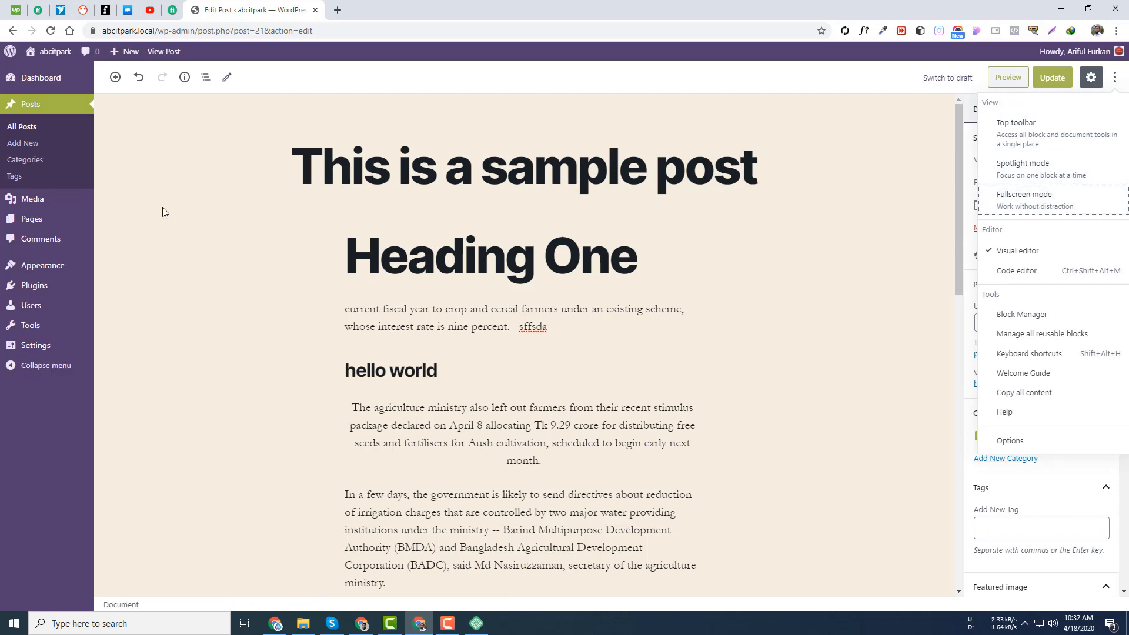
pyautogui.click(783, 340)
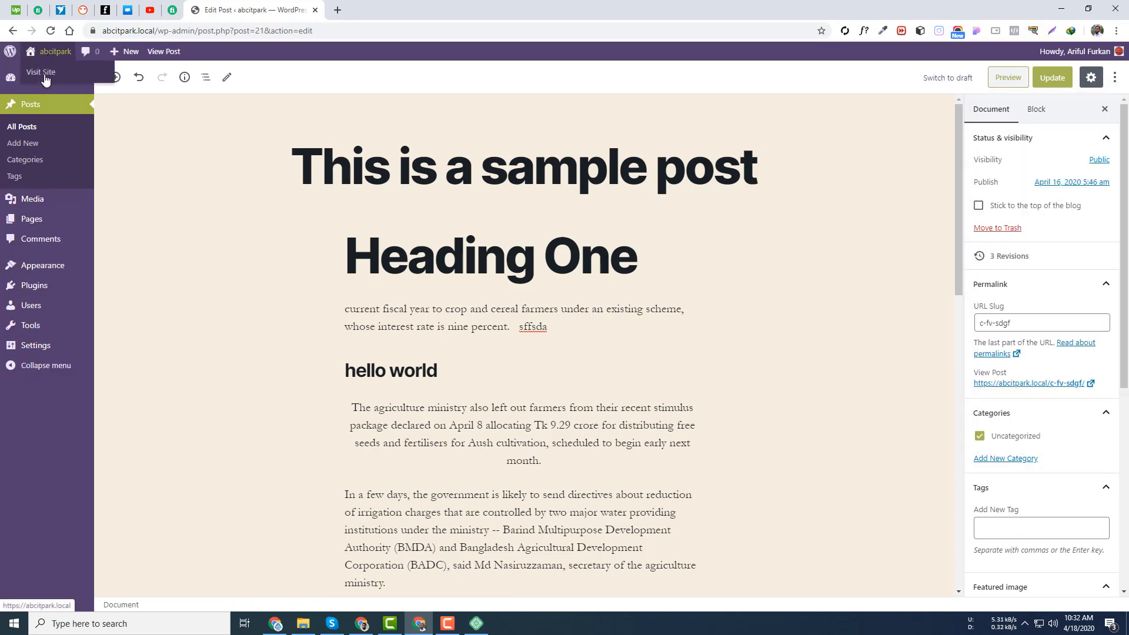
pyautogui.middleClick(44, 71)
# - View the sample post on the site's front page
pyautogui.click(382, 9)
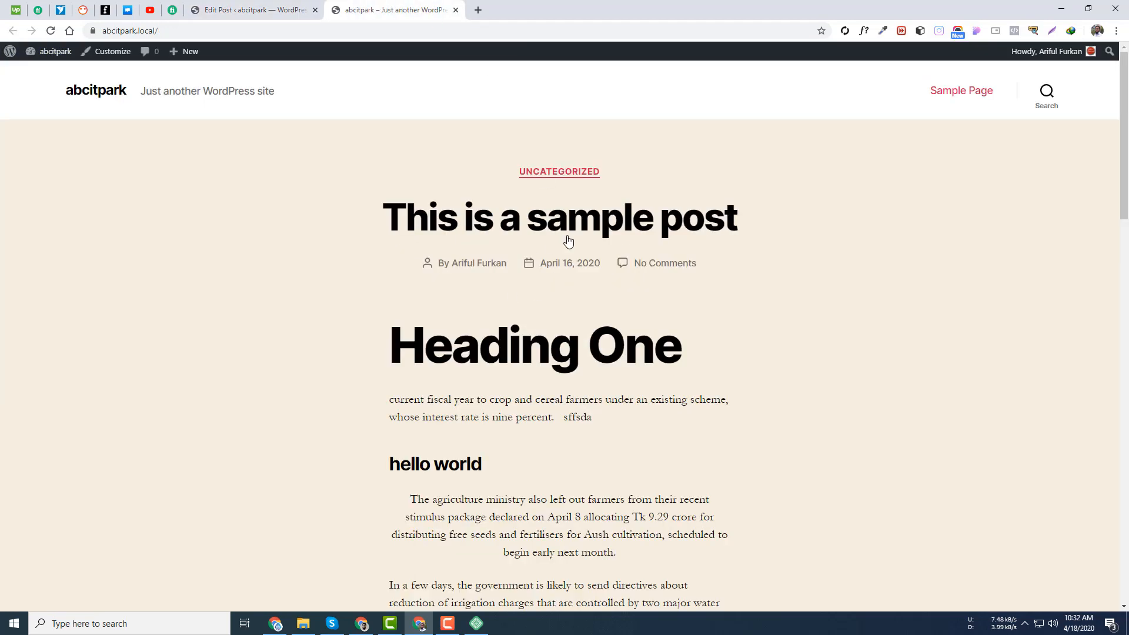
pyautogui.scroll(-15, 537, 244)
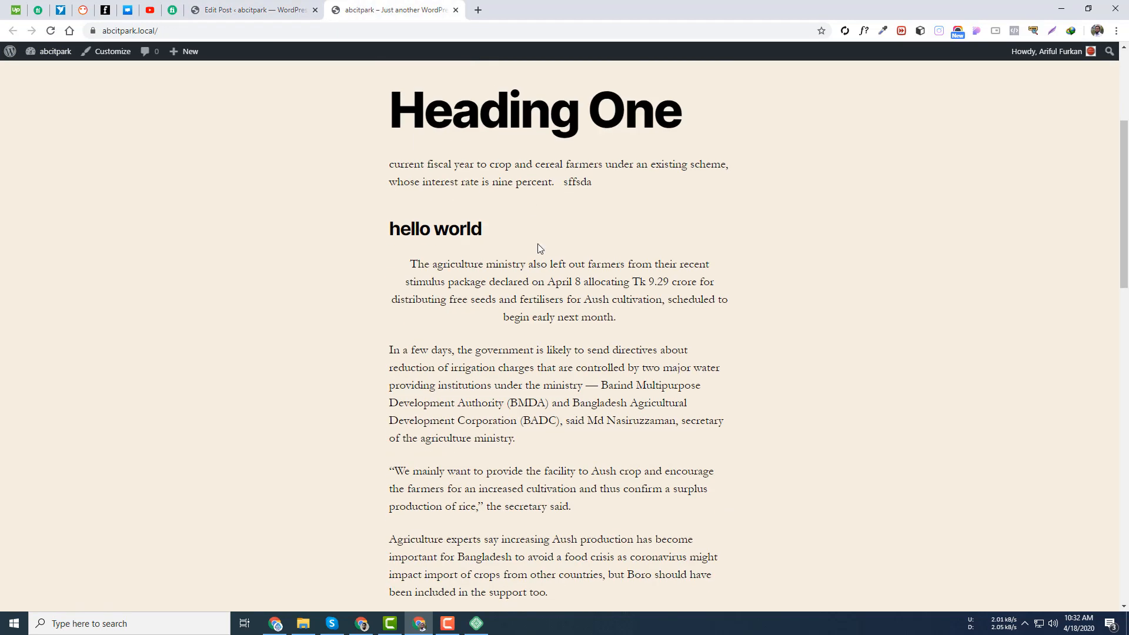
pyautogui.scroll(15, 420, 244)
pyautogui.hotkey('ctrl', 'a')
pyautogui.scroll(-5, 369, 104)
pyautogui.click(274, 8)
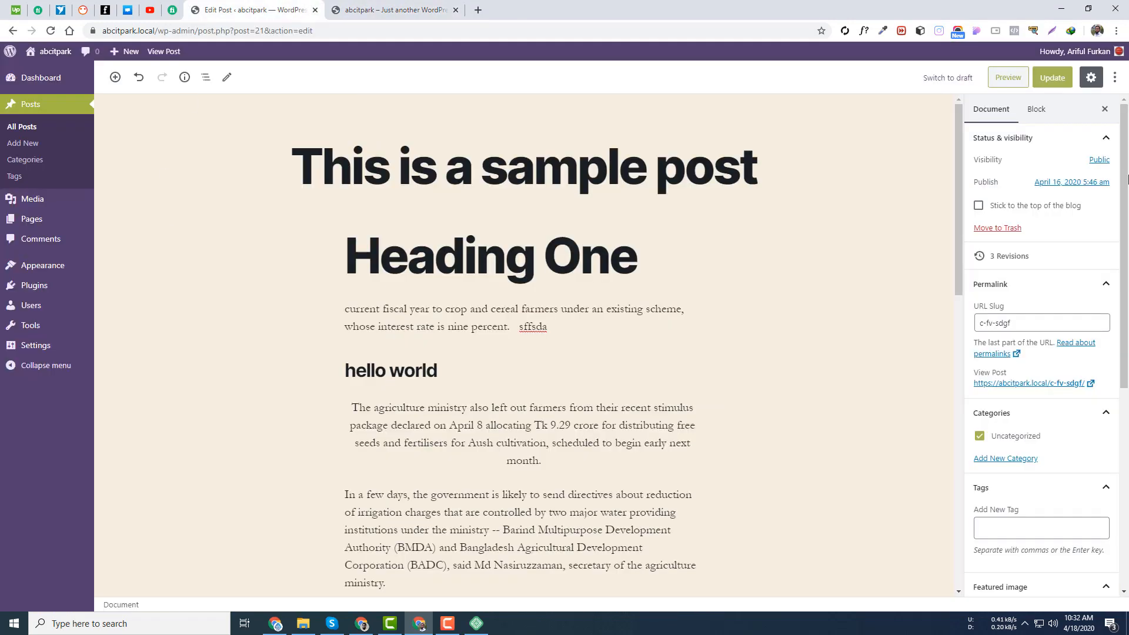
# - Check the homepage logged out in an incognito window, then return to the editor
pyautogui.click(409, 5)
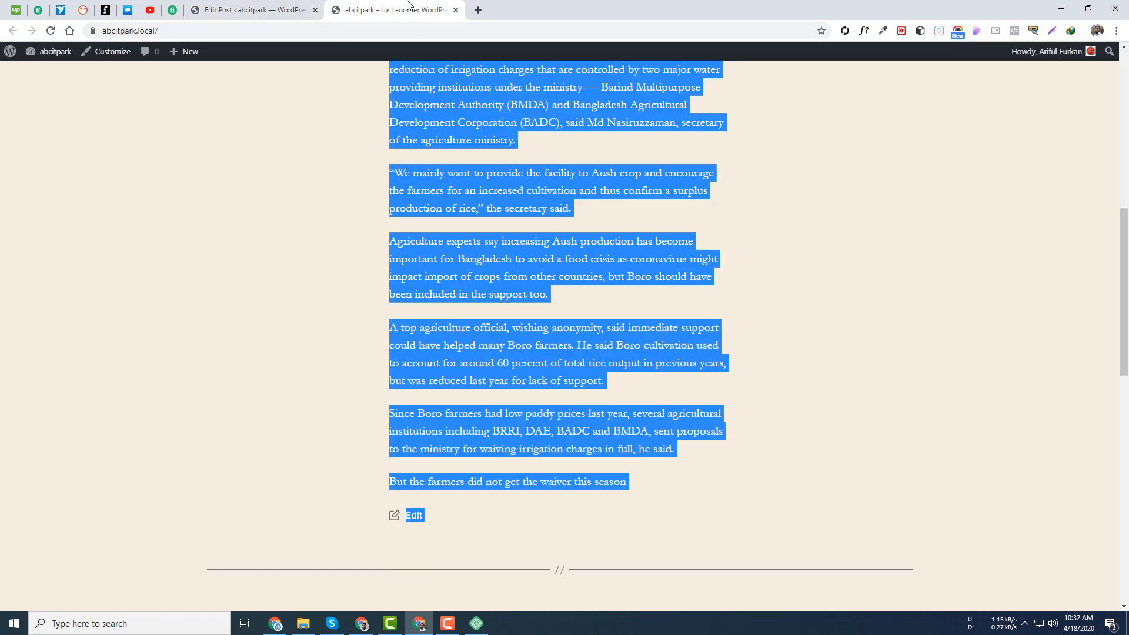
pyautogui.click(166, 32)
pyautogui.hotkey('ctrl', 'c')
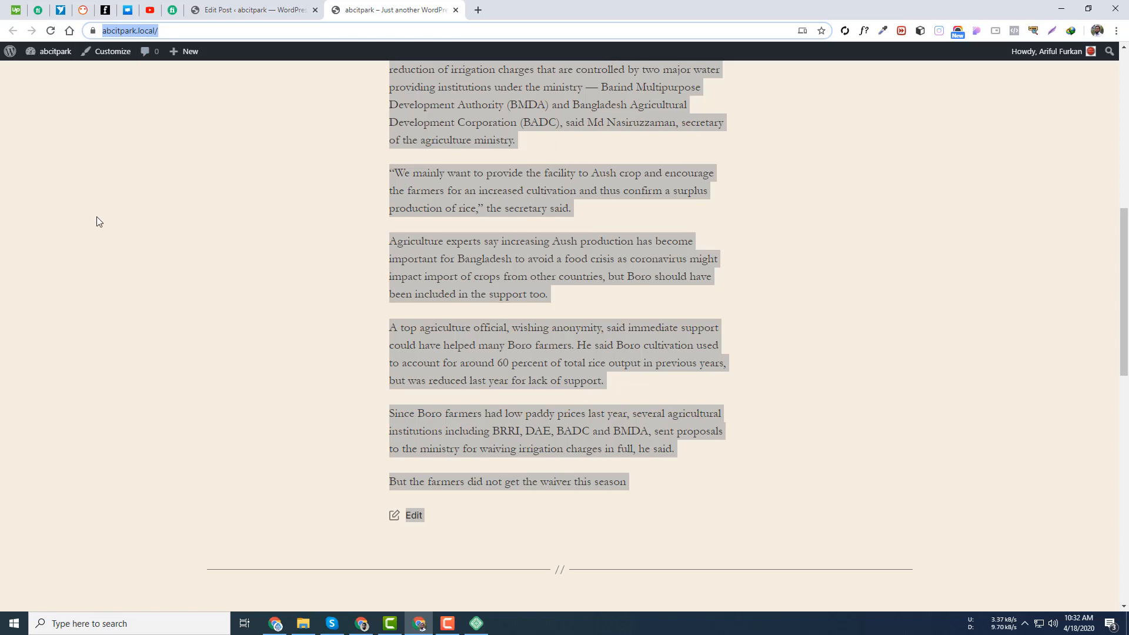
pyautogui.click(1116, 30)
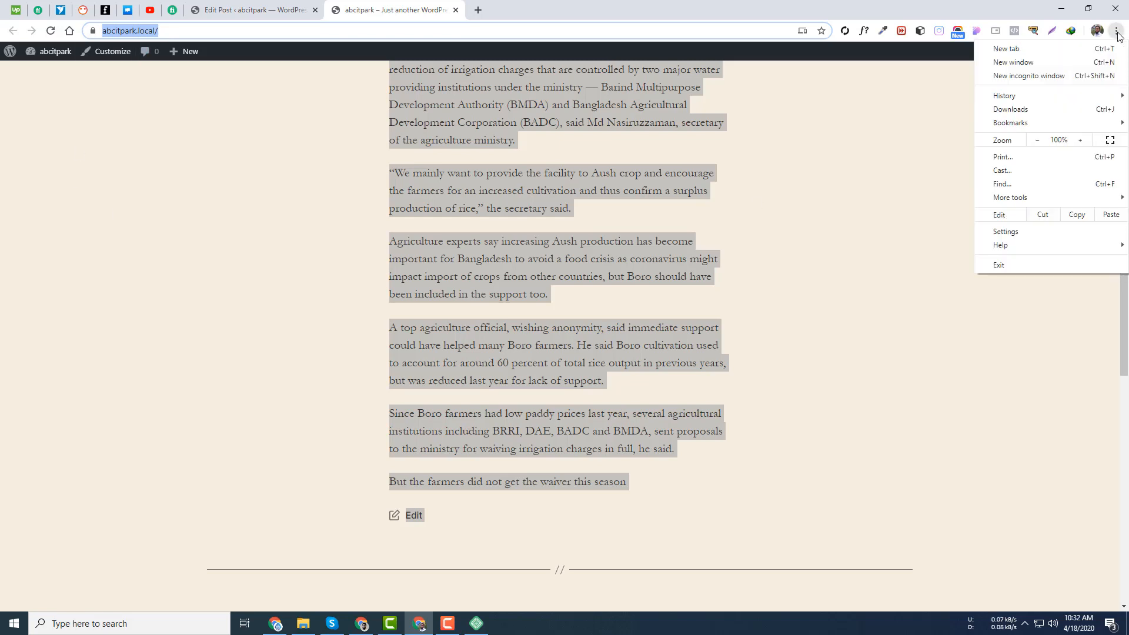
pyautogui.click(1064, 70)
pyautogui.hotkey('ctrl', 'v')
pyautogui.press('Return')
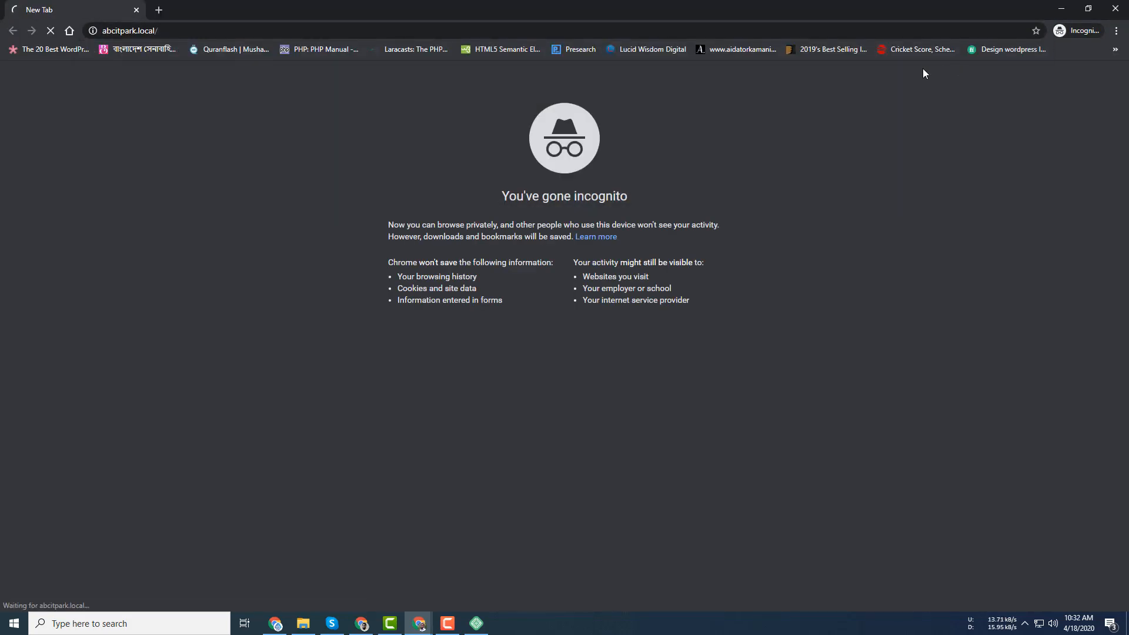
pyautogui.scroll(-3, 906, 218)
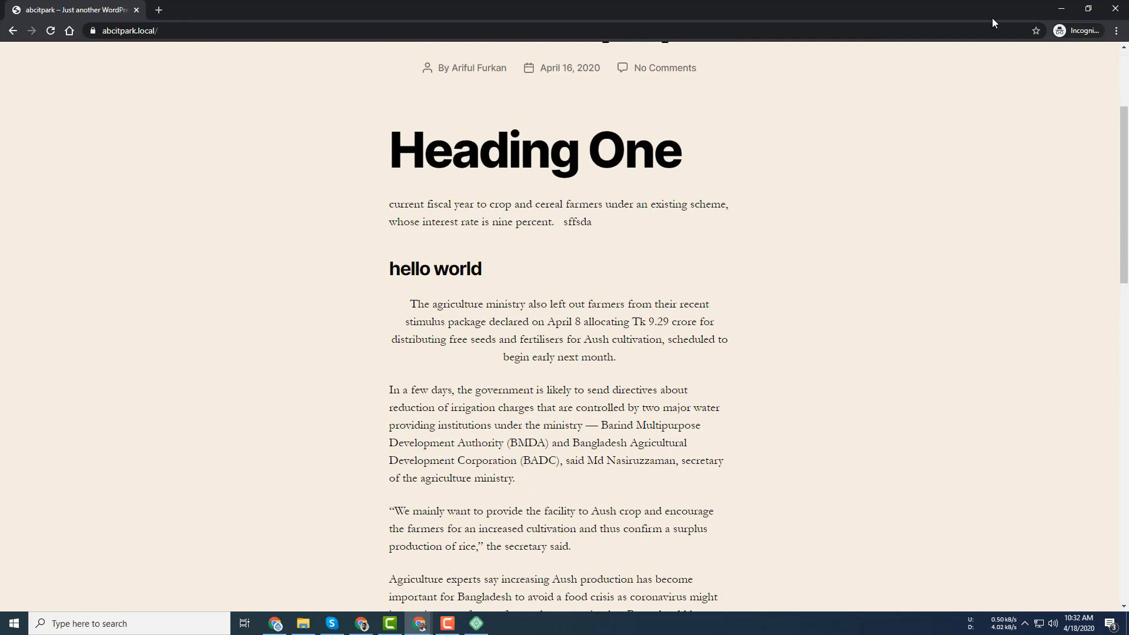
pyautogui.click(1062, 8)
pyautogui.click(253, 10)
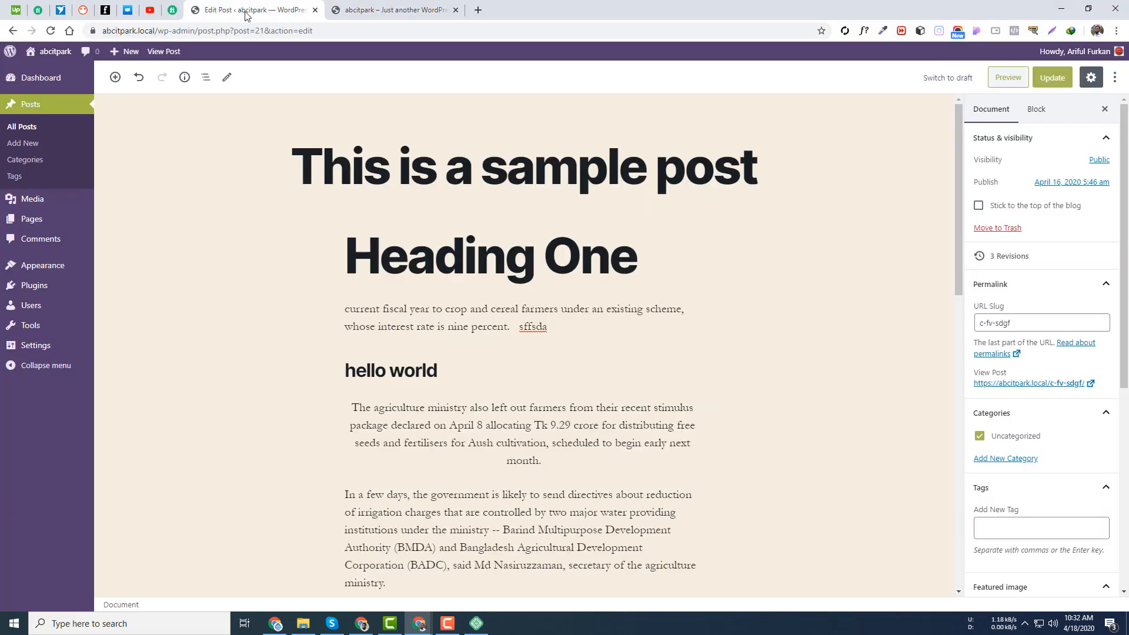
# - Set the post's visibility to Private and confirm the update
pyautogui.click(1097, 165)
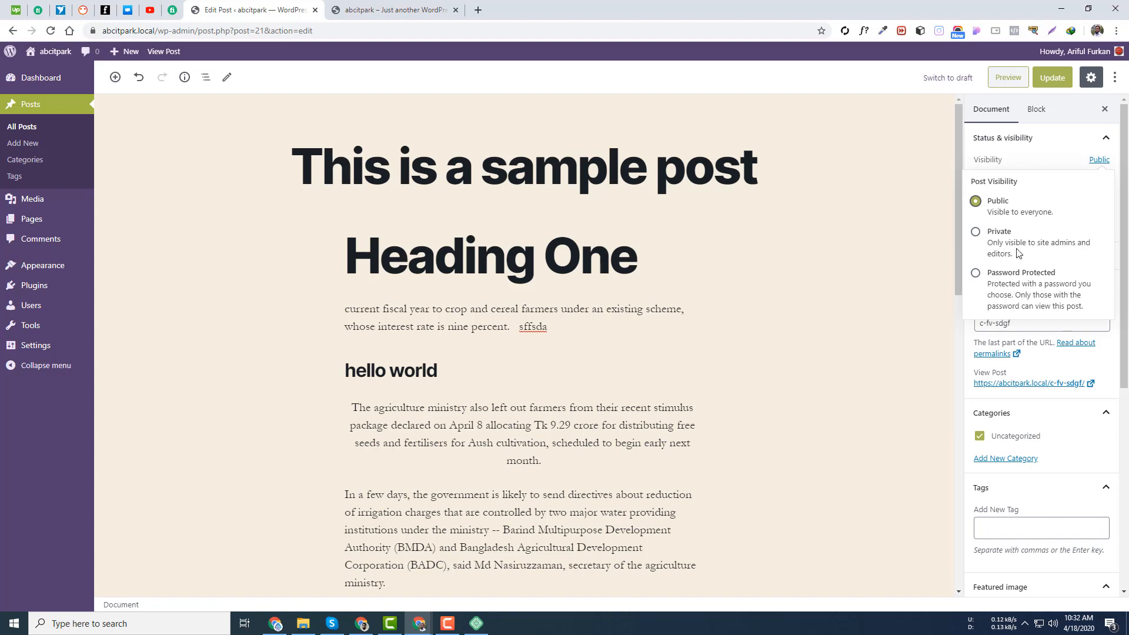
pyautogui.moveTo(50, 310)
pyautogui.moveTo(1013, 258); pyautogui.dragTo(1071, 246)
pyautogui.click(1070, 245)
pyautogui.tripleClick(992, 251)
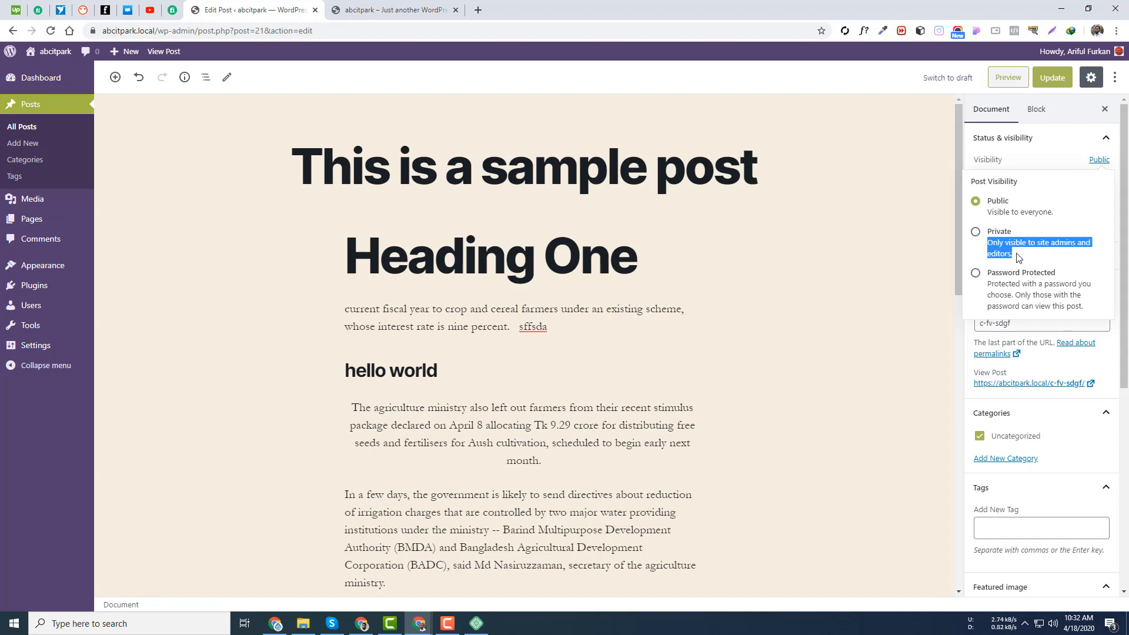
pyautogui.click(1004, 255)
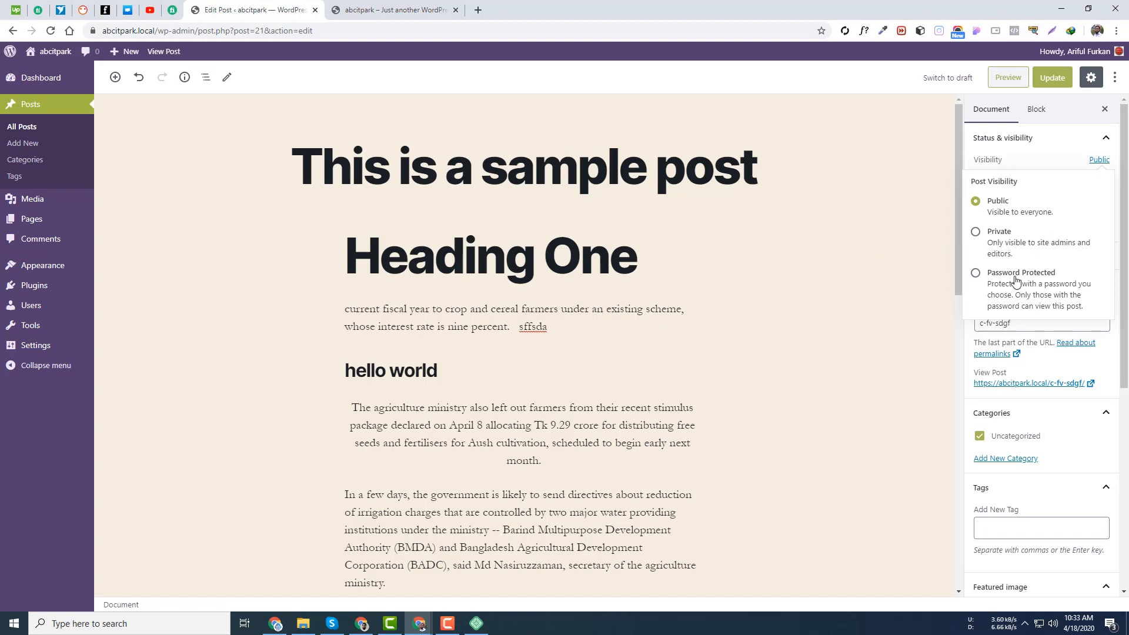
pyautogui.click(976, 233)
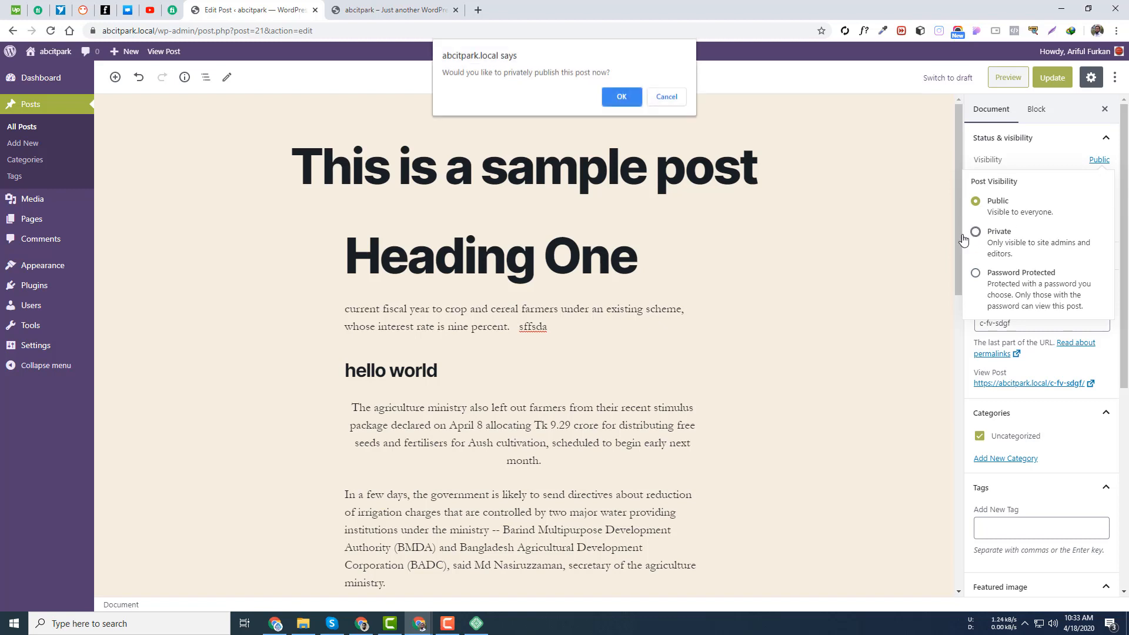
pyautogui.click(620, 97)
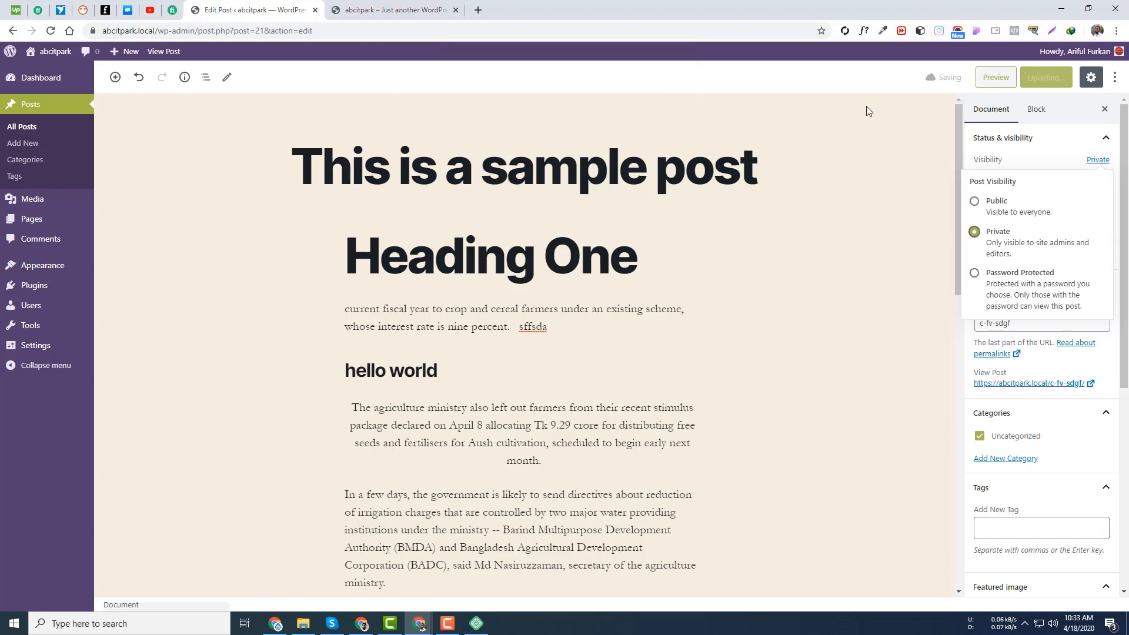
pyautogui.click(1046, 82)
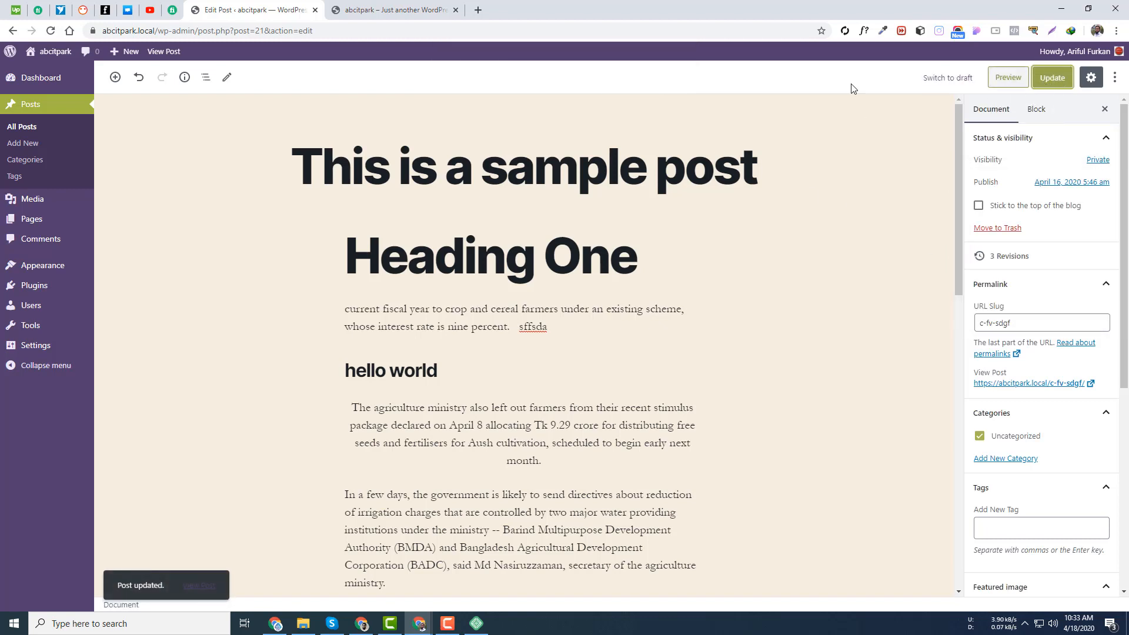
# - Reload the homepage in the incognito window to confirm the post is hidden, then close it
pyautogui.moveTo(426, 628)
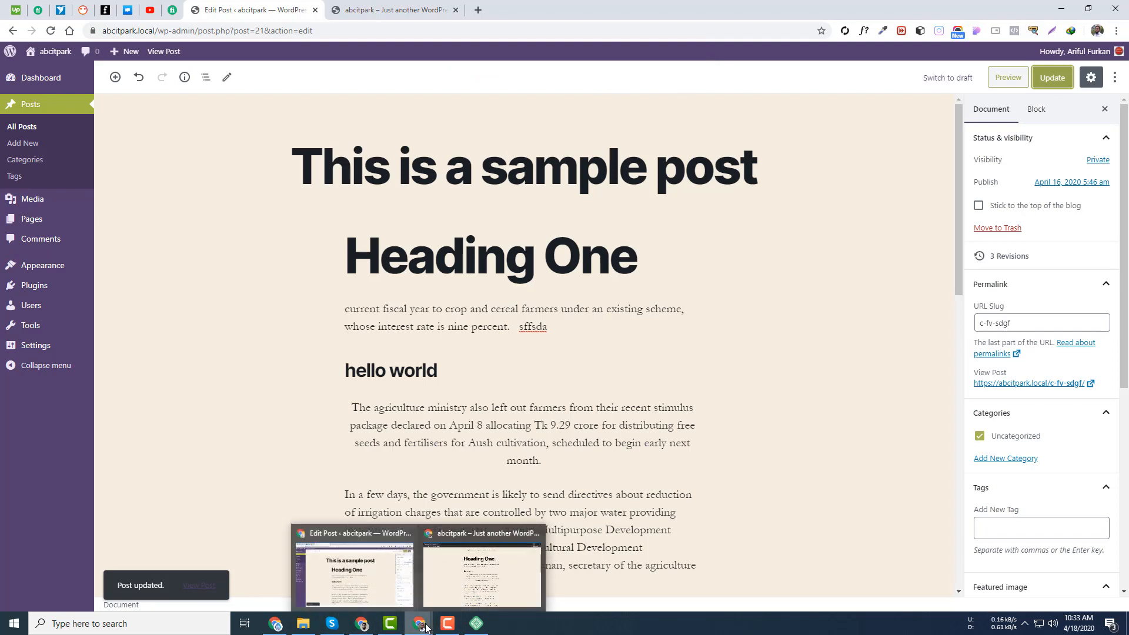
pyautogui.click(468, 579)
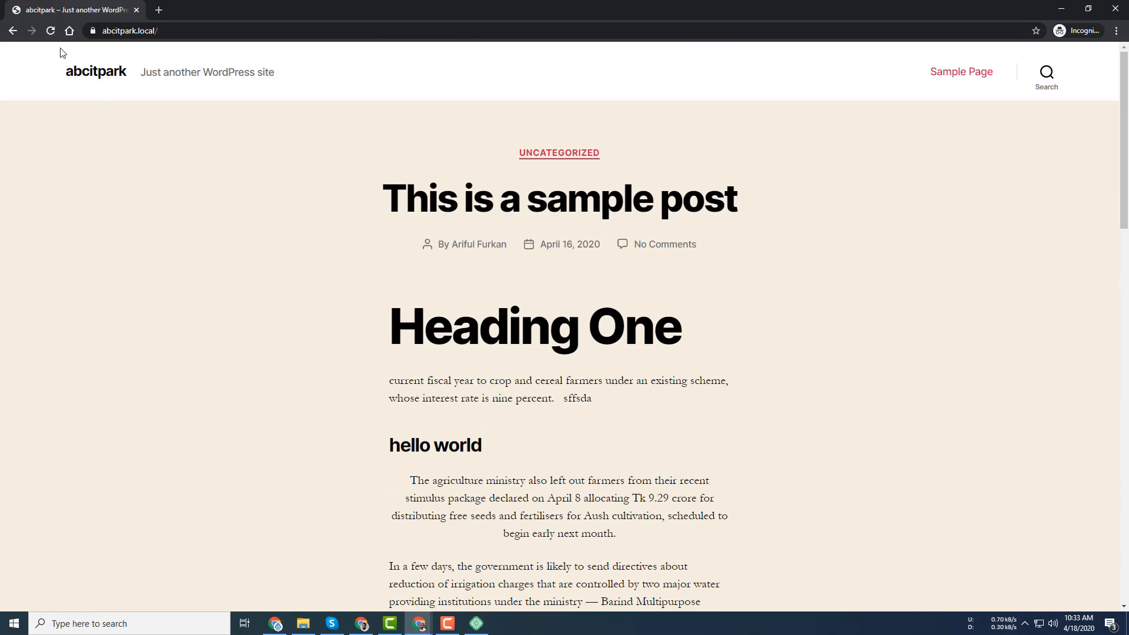
pyautogui.click(51, 30)
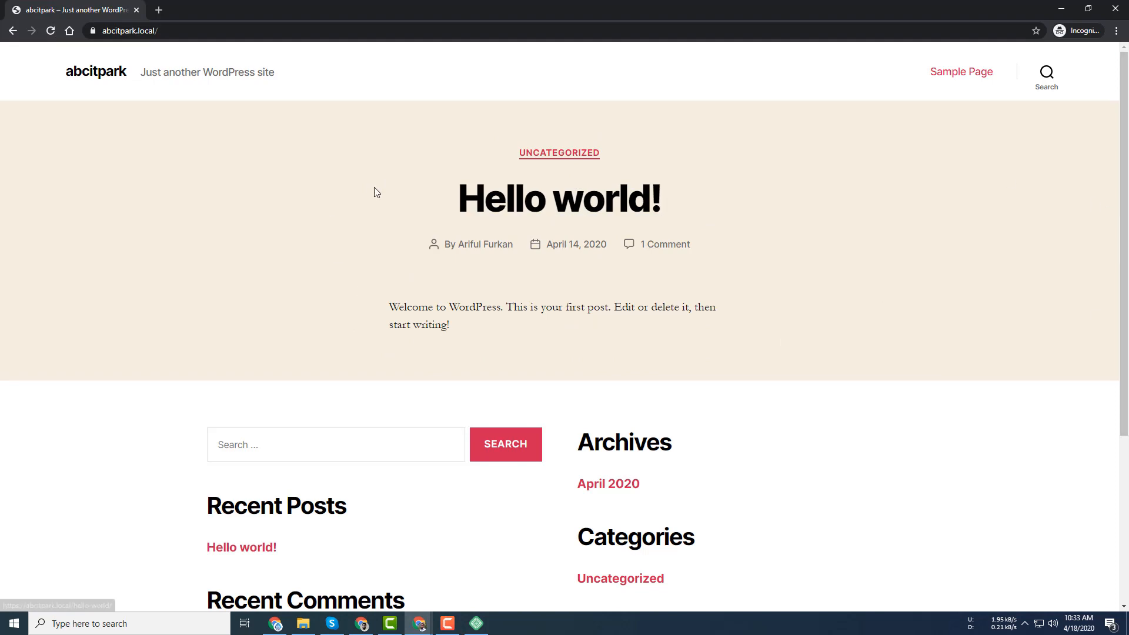
pyautogui.scroll(-5, 567, 265)
pyautogui.scroll(5, 738, 247)
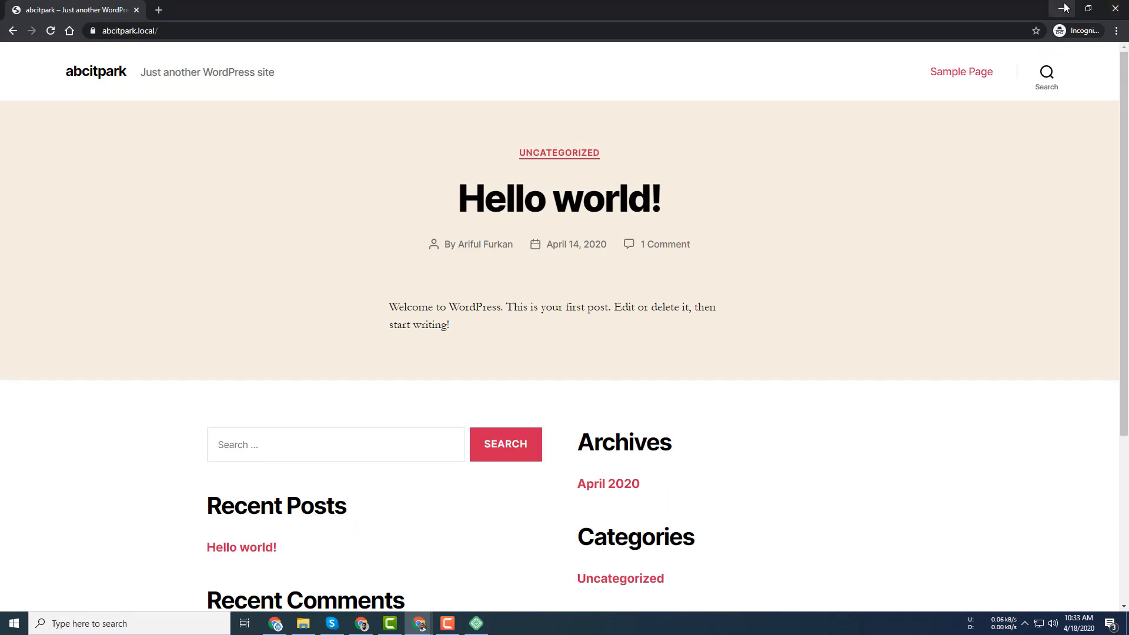
pyautogui.click(1116, 6)
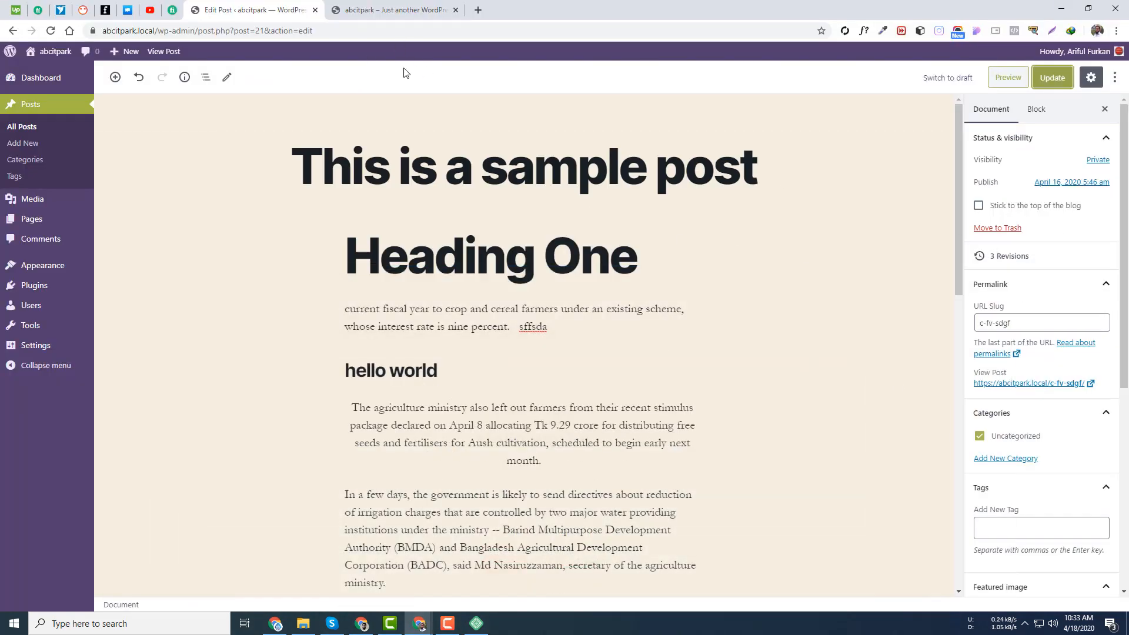
# - Reload the logged-in front page, open the Private post, then return to the editor
pyautogui.click(394, 10)
pyautogui.click(49, 31)
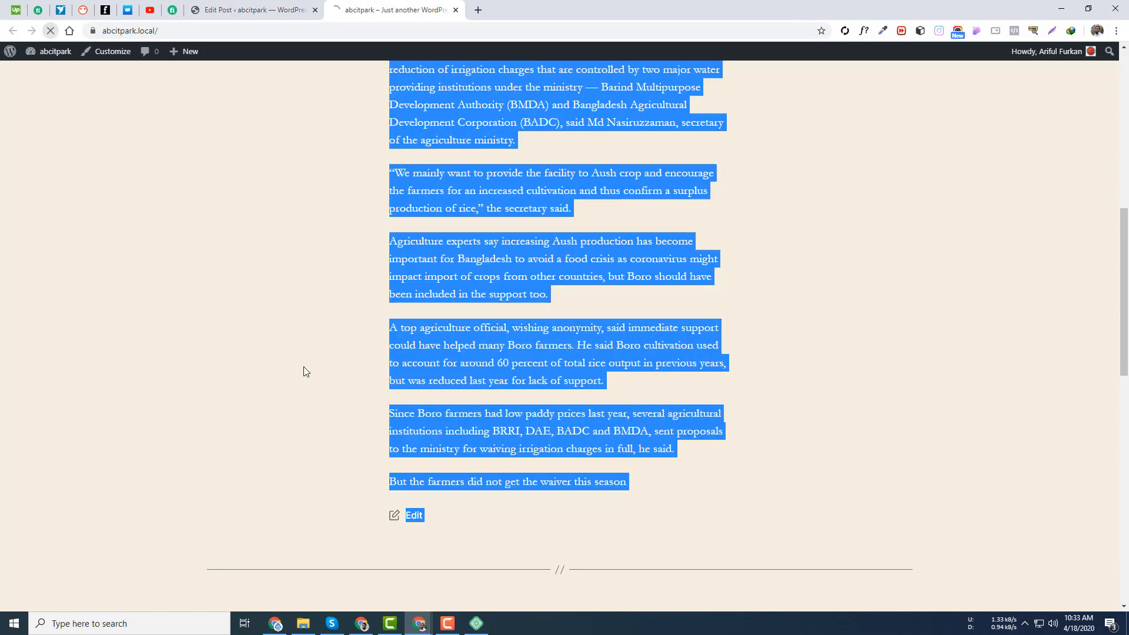
pyautogui.scroll(9, 153, 288)
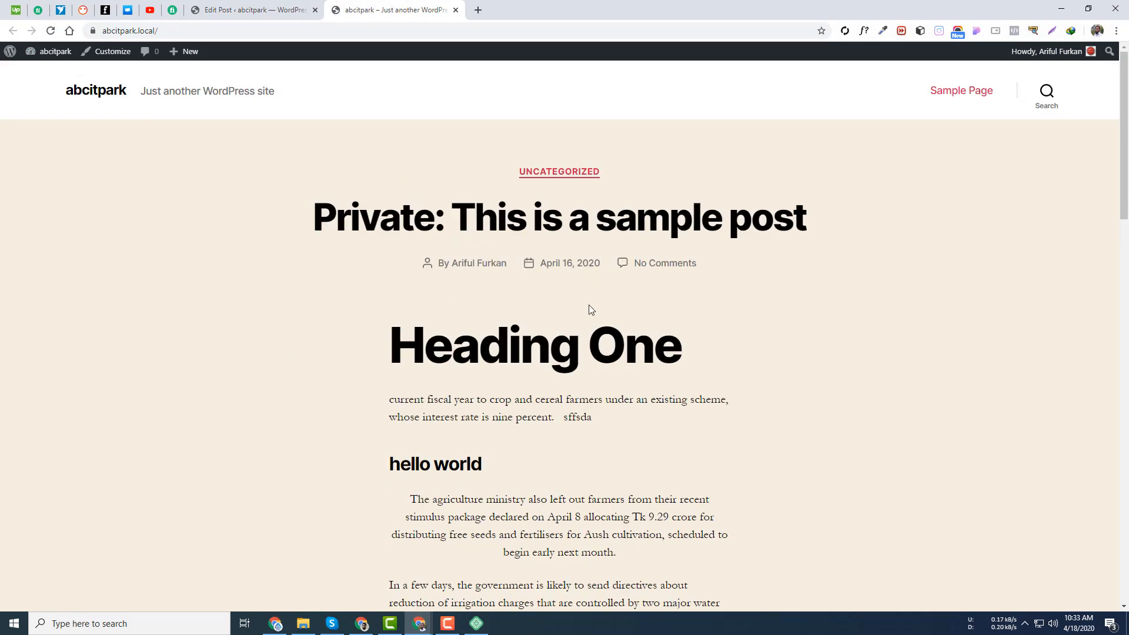
pyautogui.click(593, 228)
pyautogui.scroll(-10, 402, 375)
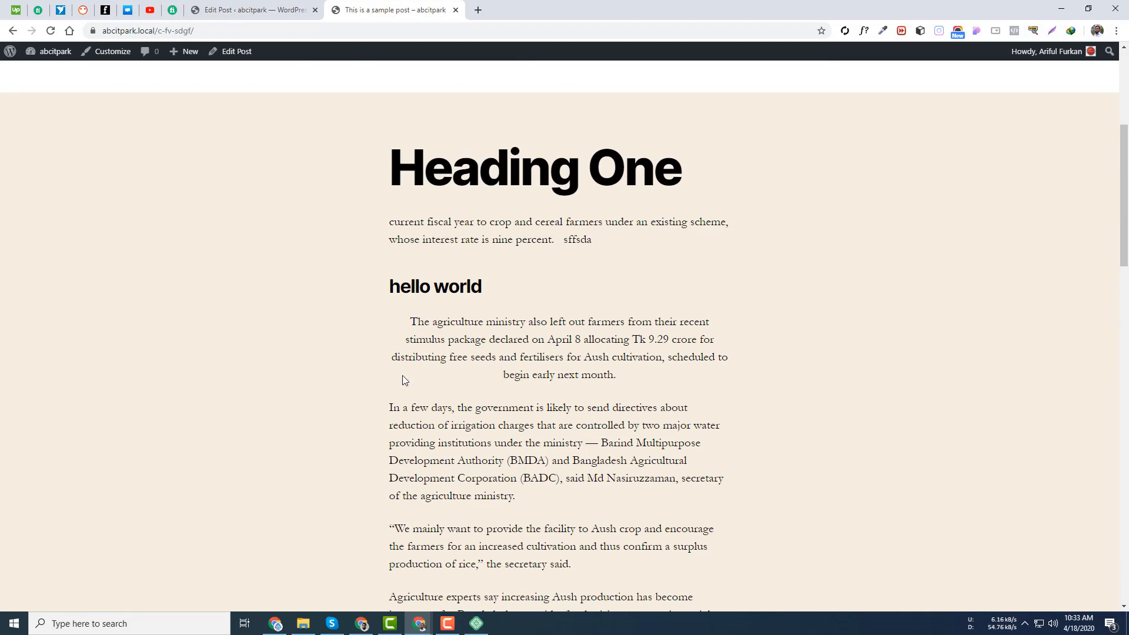
pyautogui.click(277, 10)
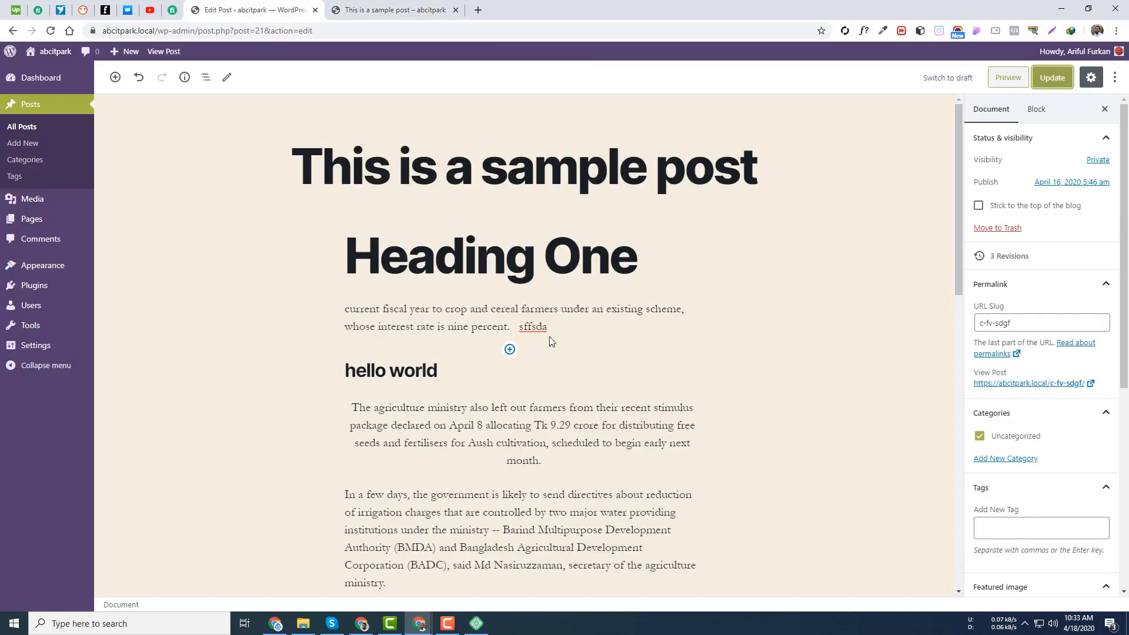
# - Open the Post Visibility popover from the 'Private' link in Status & visibility
pyautogui.click(1097, 160)
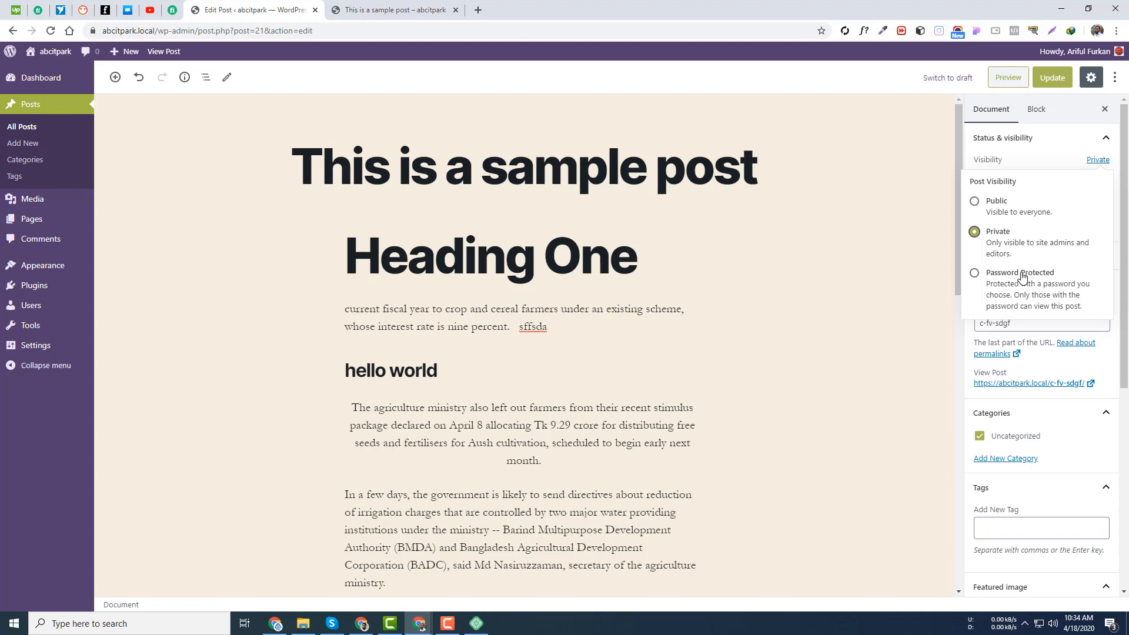
# - Make the post Password Protected with a new password and update it
pyautogui.click(1021, 275)
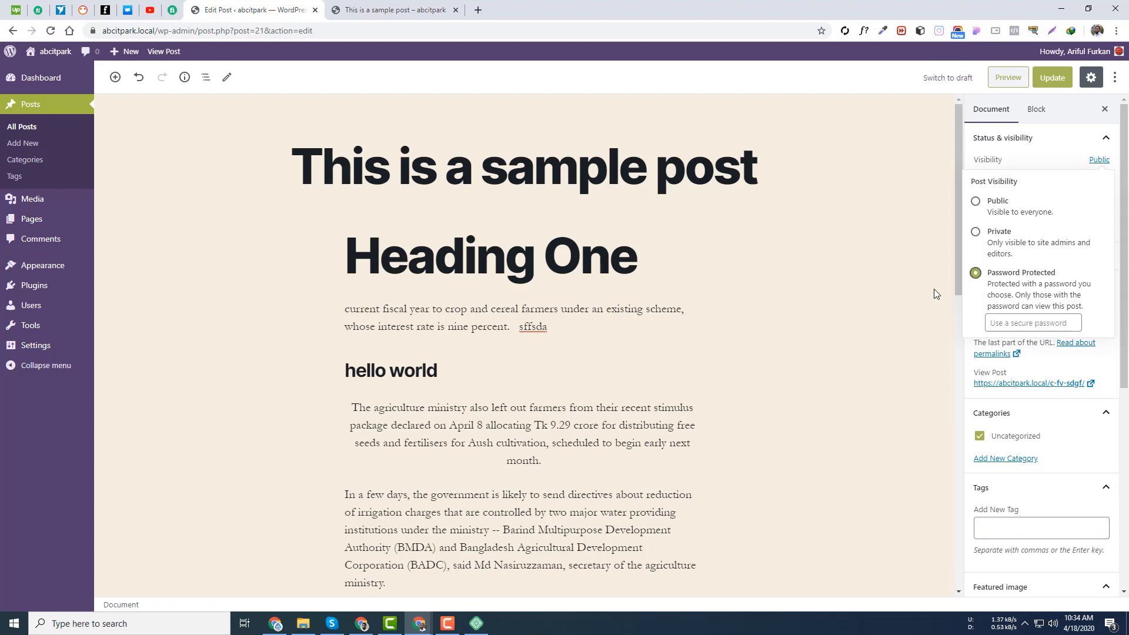
pyautogui.click(1013, 324)
pyautogui.write('abc')
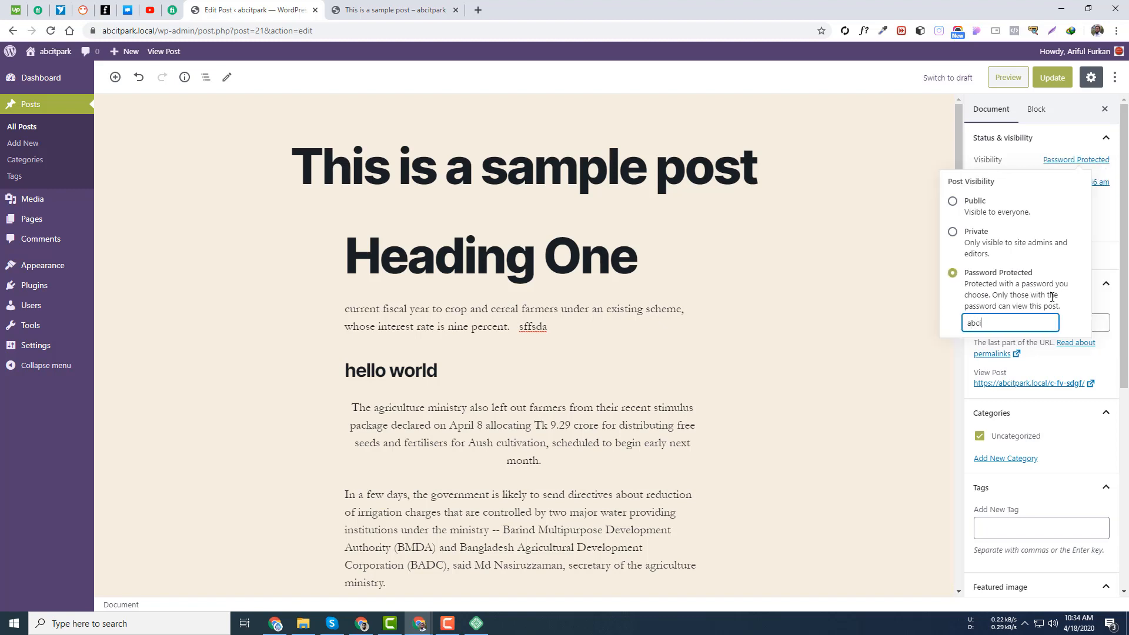
pyautogui.write('itpark')
pyautogui.click(1052, 77)
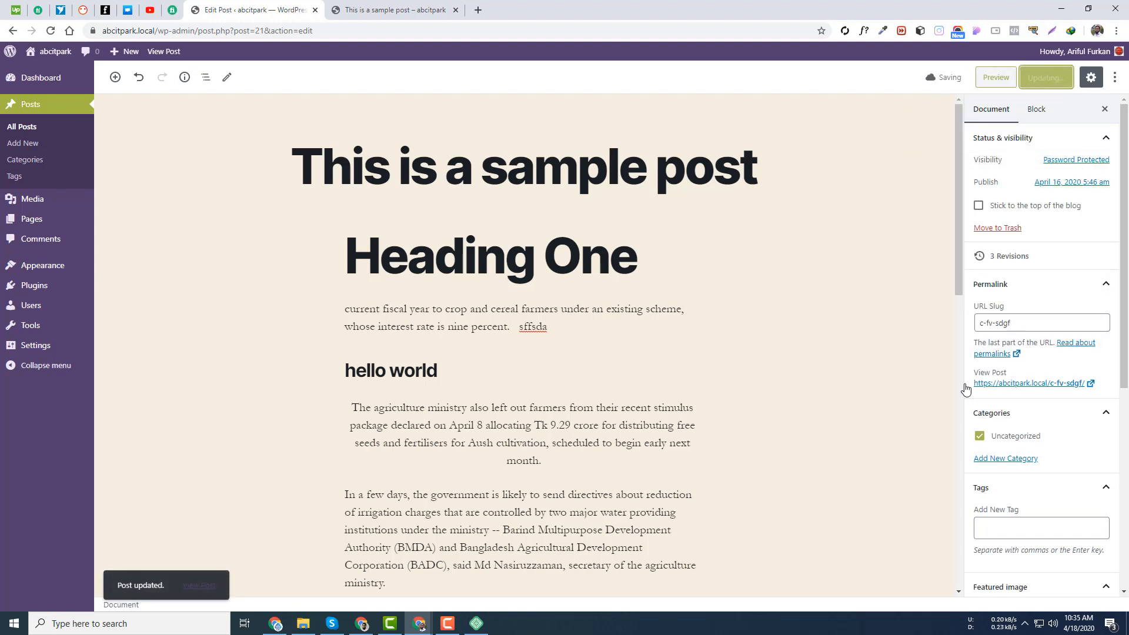
# - Reload the post and home page to see the sample post listed as Protected
pyautogui.click(387, 16)
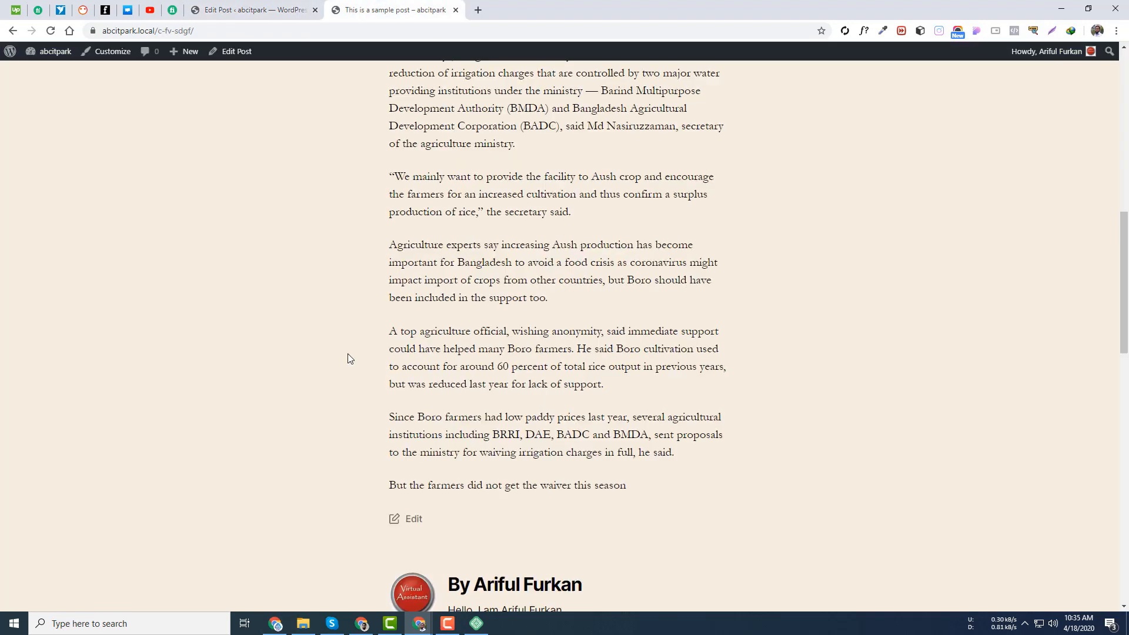
pyautogui.press('F5')
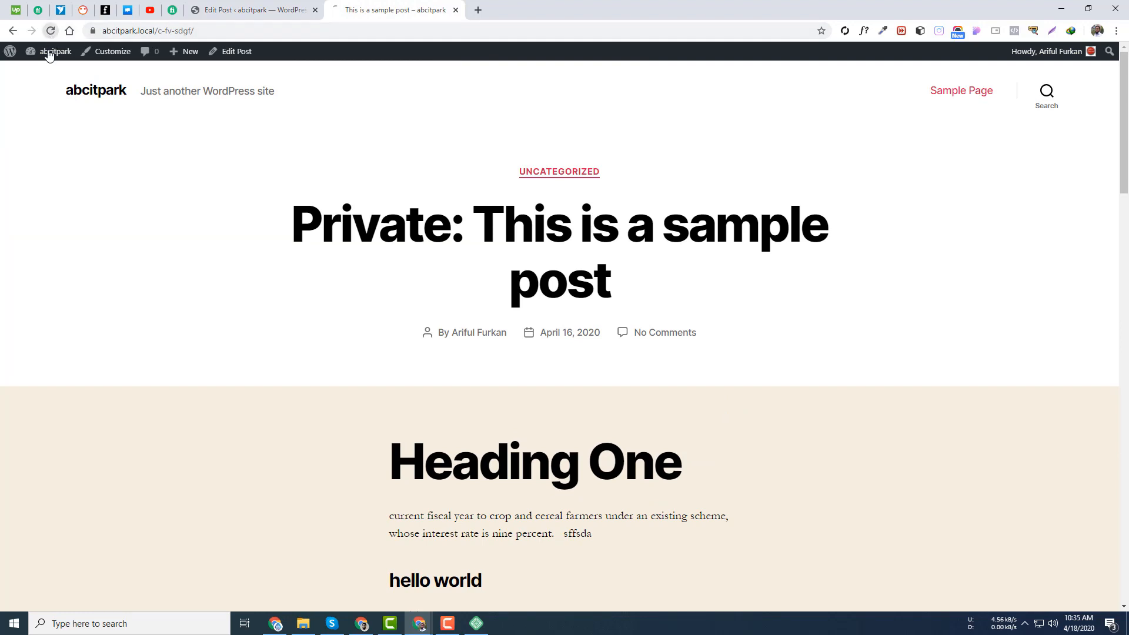
pyautogui.scroll(-4, 625, 569)
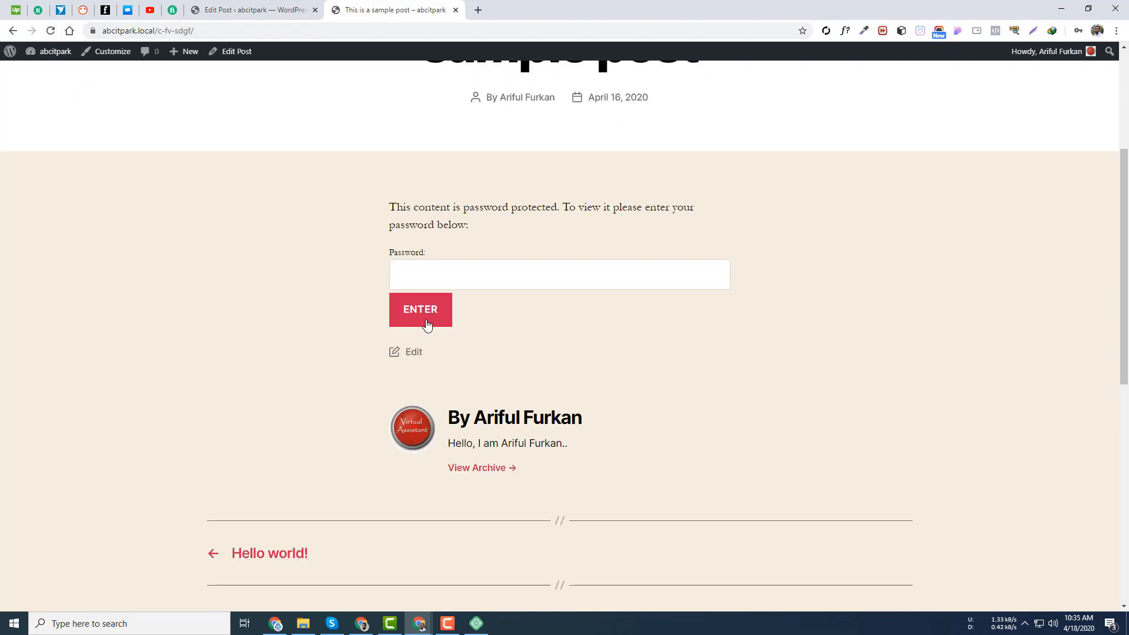
pyautogui.click(443, 280)
pyautogui.click(612, 325)
pyautogui.scroll(4, 527, 370)
pyautogui.scroll(-4, 527, 447)
pyautogui.scroll(4, 458, 151)
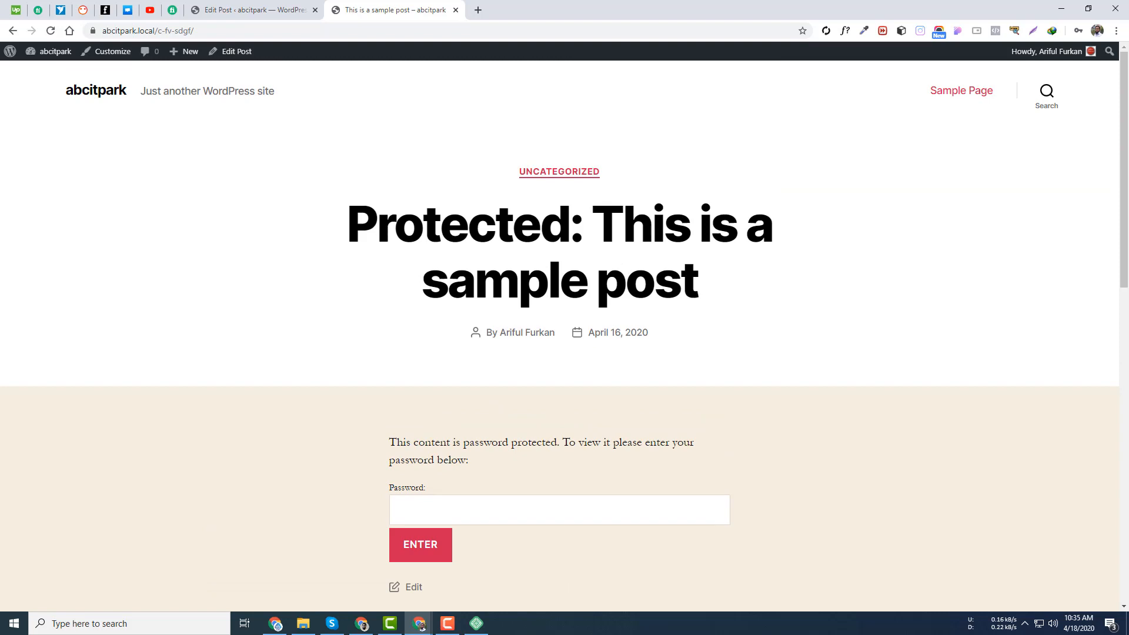
pyautogui.moveTo(347, 223); pyautogui.dragTo(769, 298)
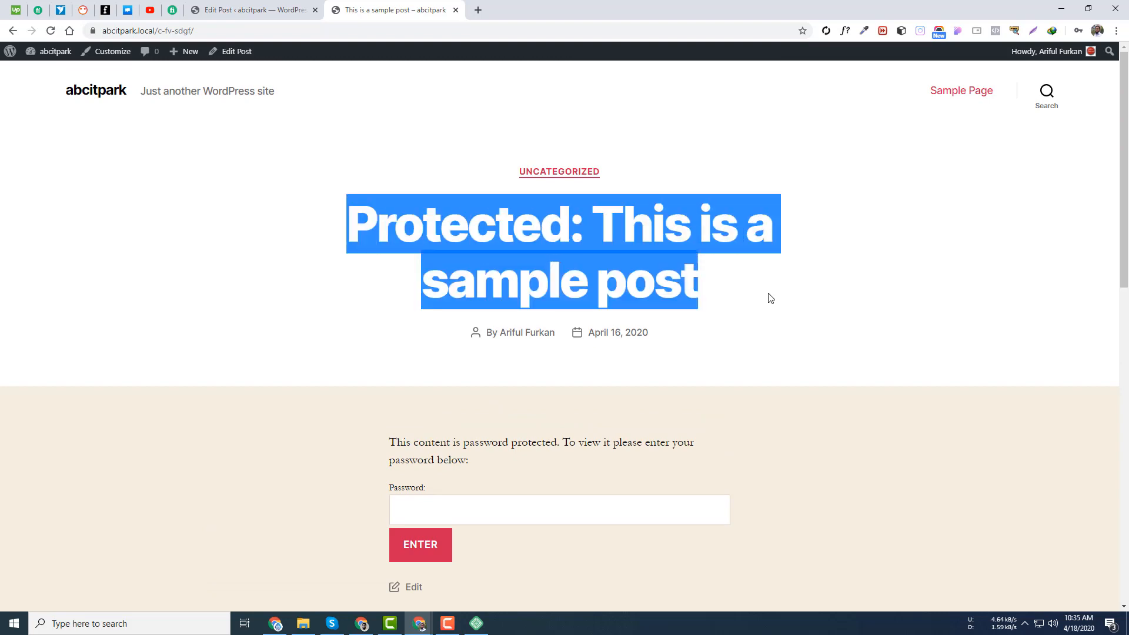
pyautogui.click(95, 91)
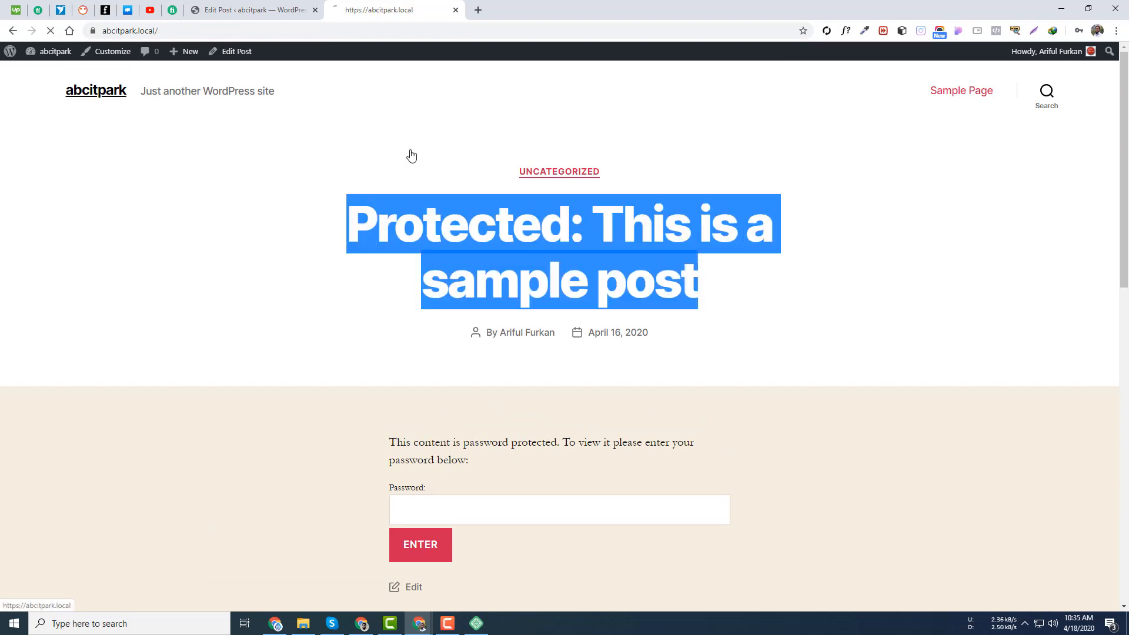
pyautogui.click(438, 392)
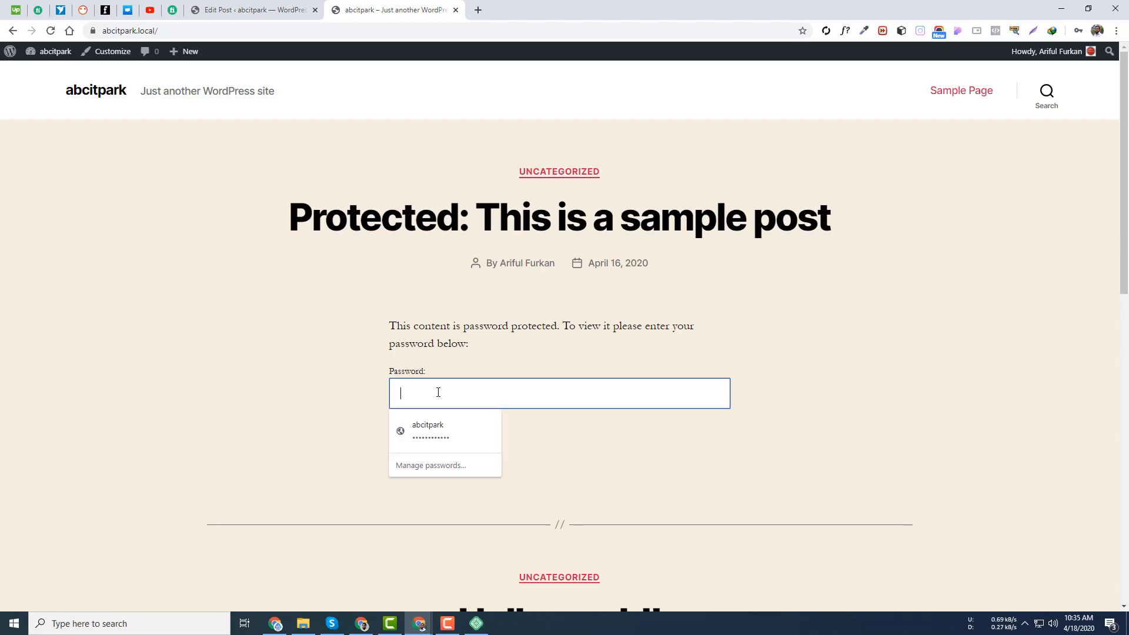
pyautogui.click(251, 358)
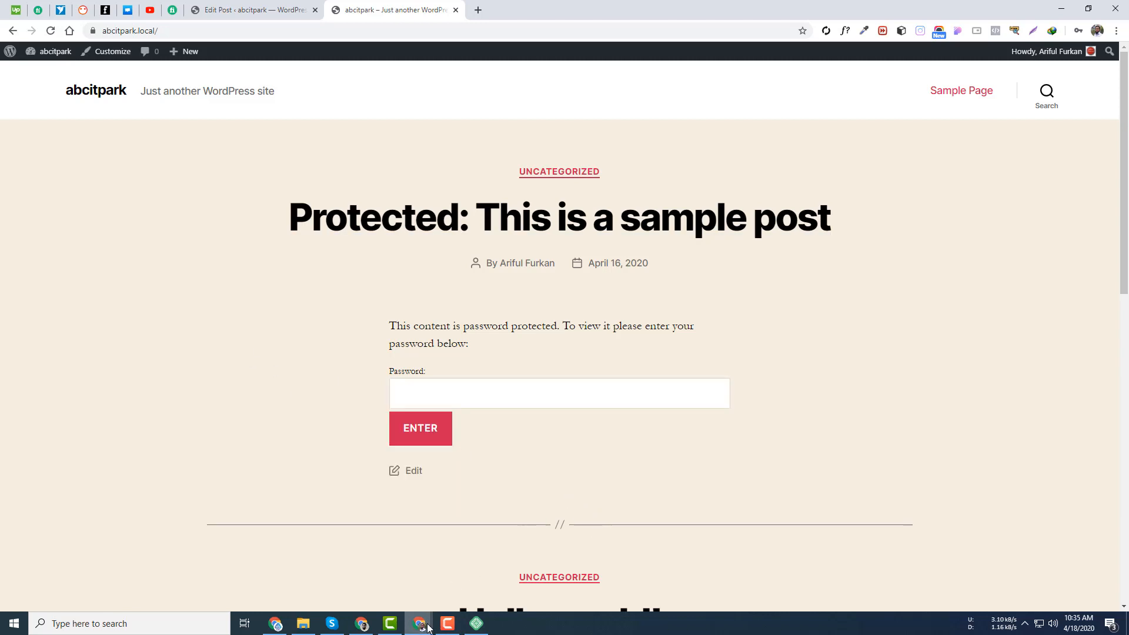
# - In the incognito window, unlock the post with its password, then return to the logged-in window
pyautogui.moveTo(428, 628)
pyautogui.click(471, 570)
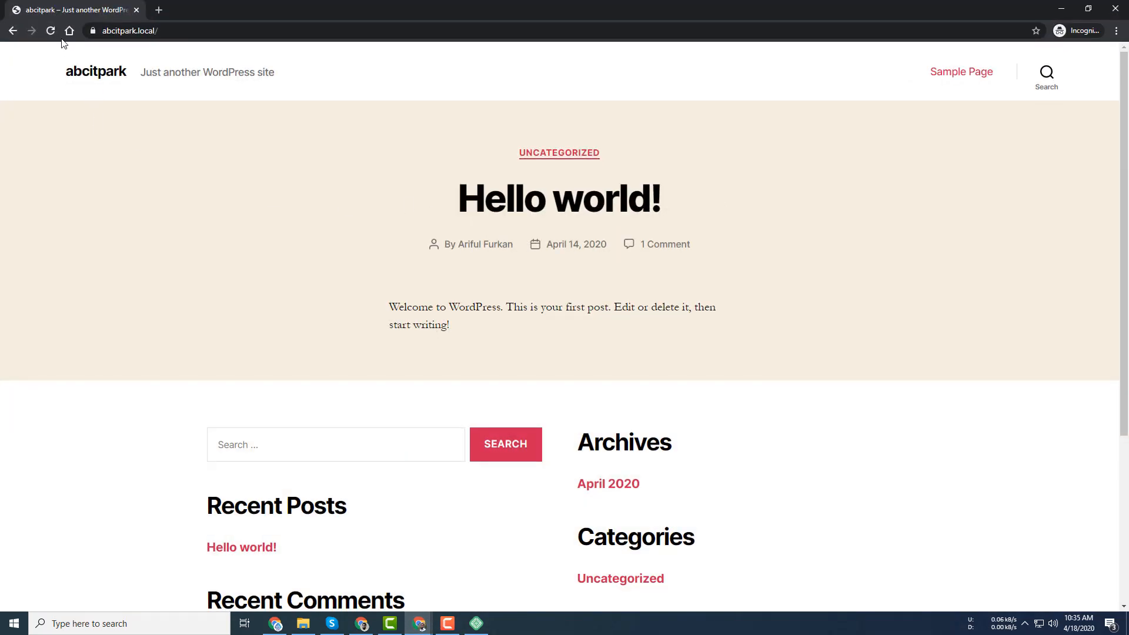
pyautogui.click(51, 31)
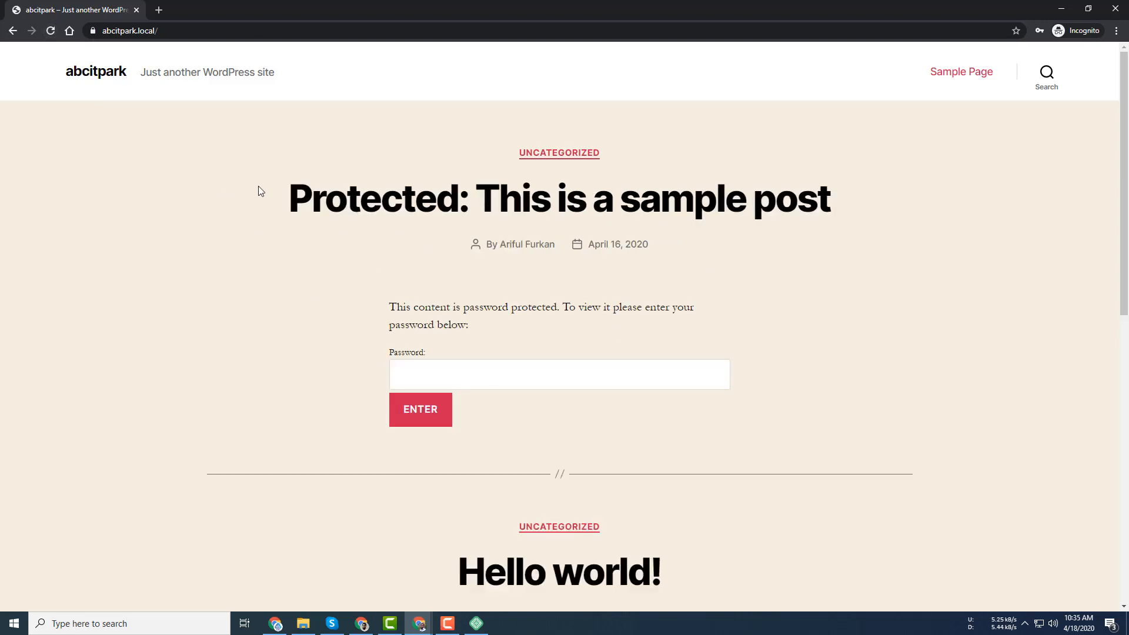
pyautogui.moveTo(261, 191); pyautogui.dragTo(531, 203)
pyautogui.click(502, 380)
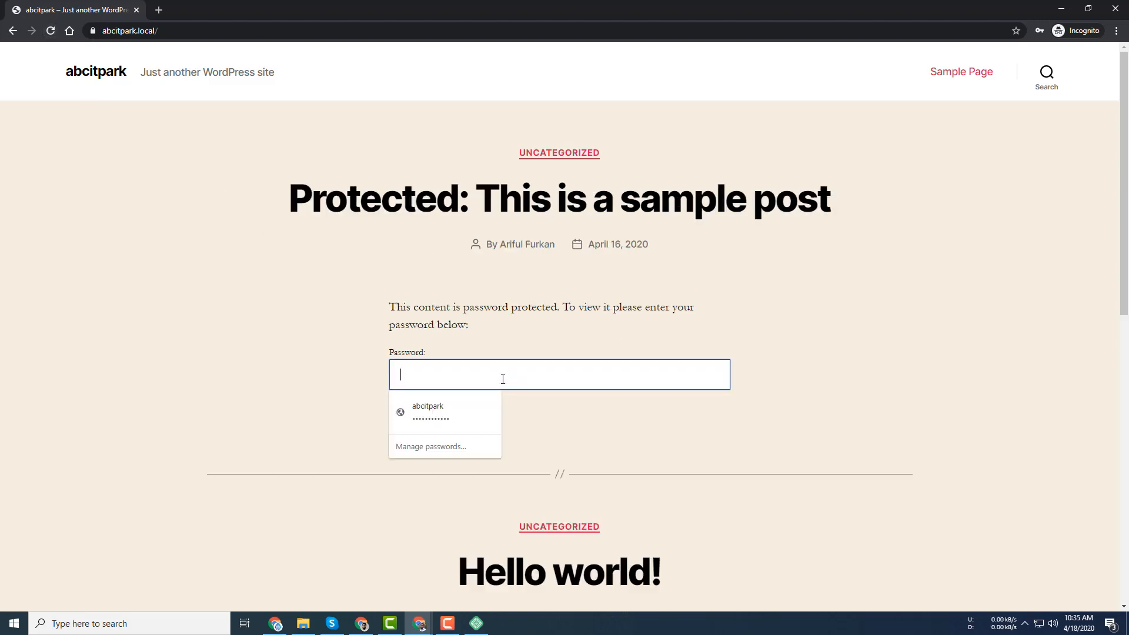
pyautogui.write('123')
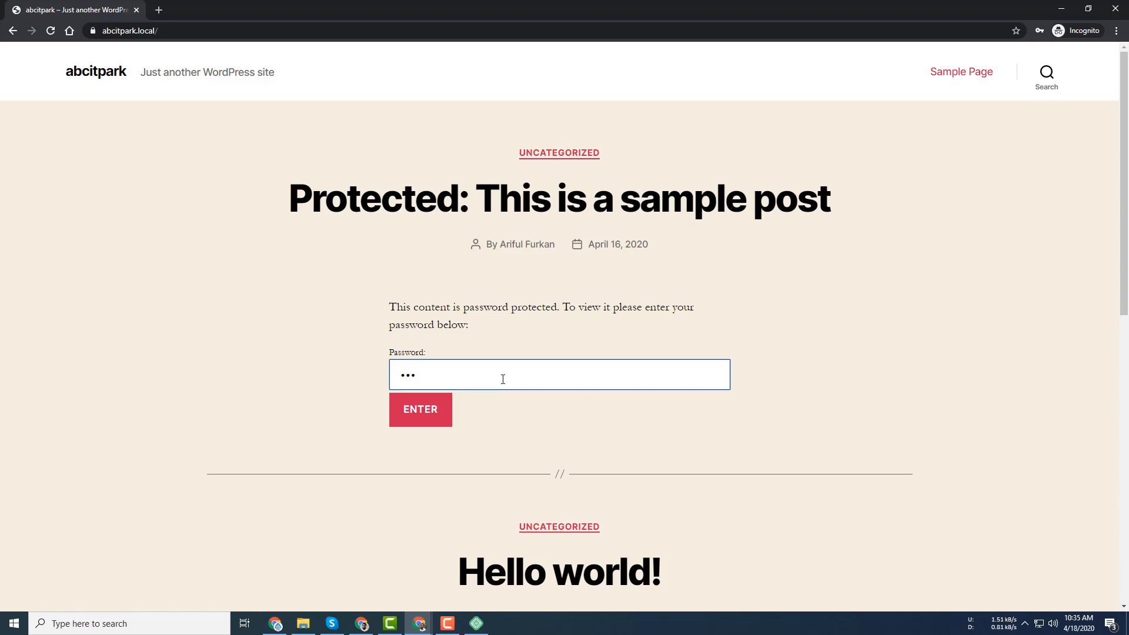
pyautogui.write('456789')
pyautogui.press('Return')
pyautogui.scroll(-14, 668, 316)
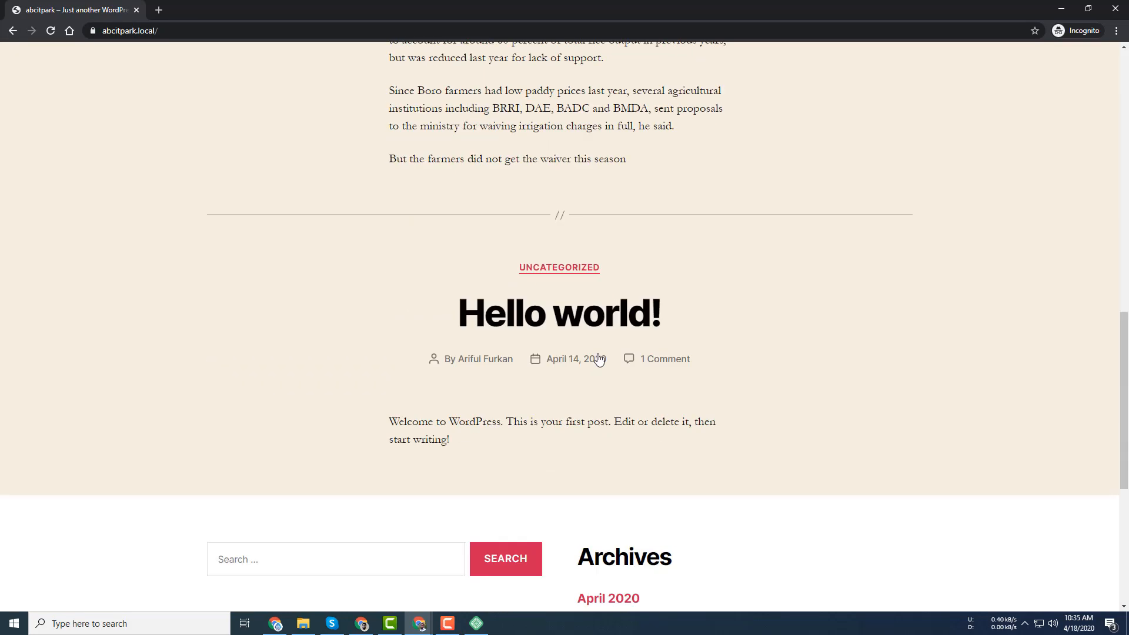
pyautogui.scroll(3, 618, 202)
pyautogui.scroll(11, 618, 202)
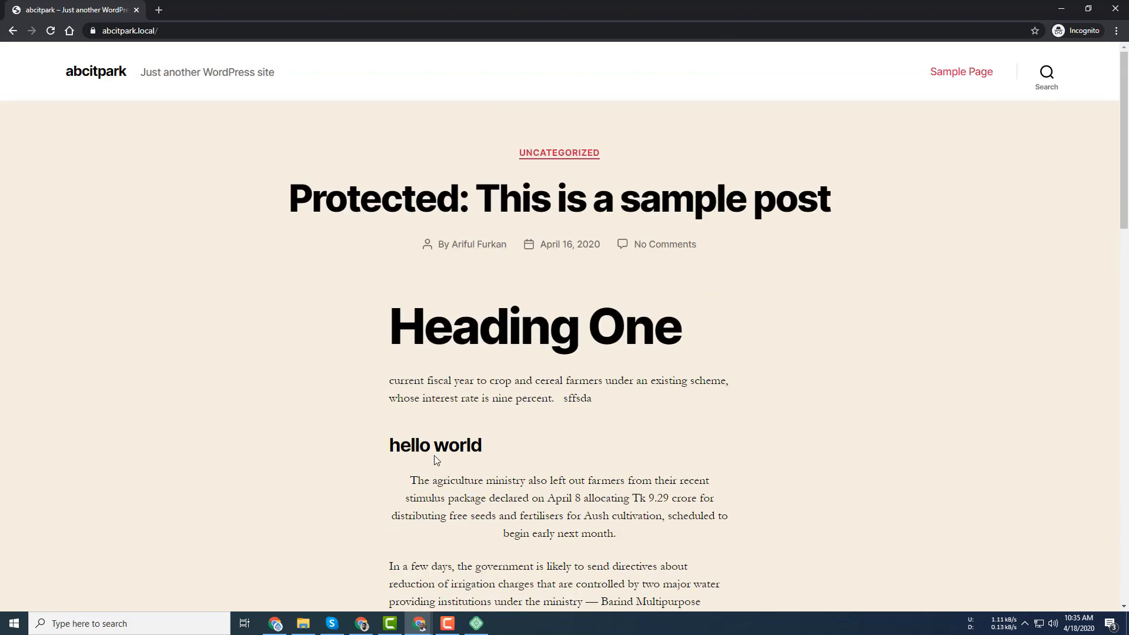
pyautogui.moveTo(419, 628)
pyautogui.click(353, 575)
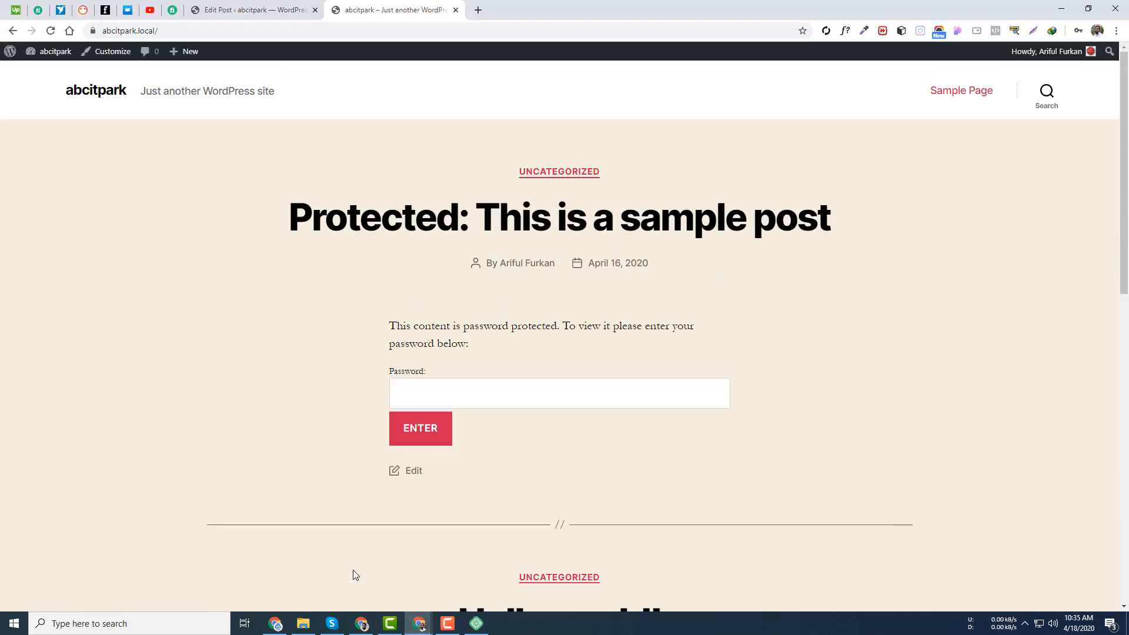
# - Go back to the sample post editor and check its Password Protected visibility in Document settings
pyautogui.click(259, 6)
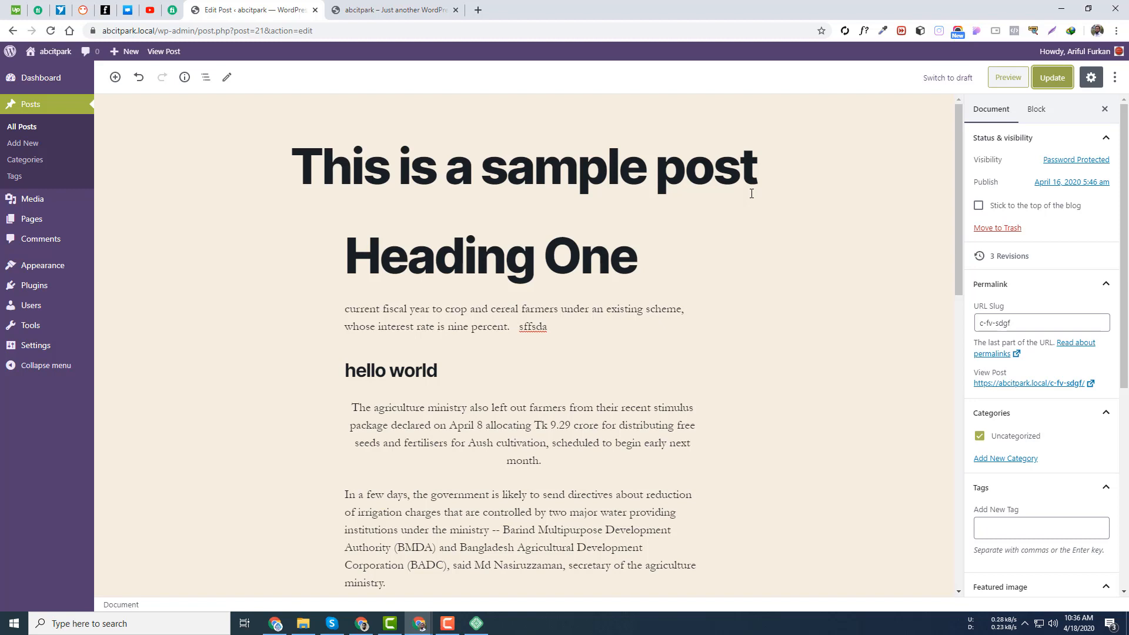
pyautogui.scroll(-1, 1082, 171)
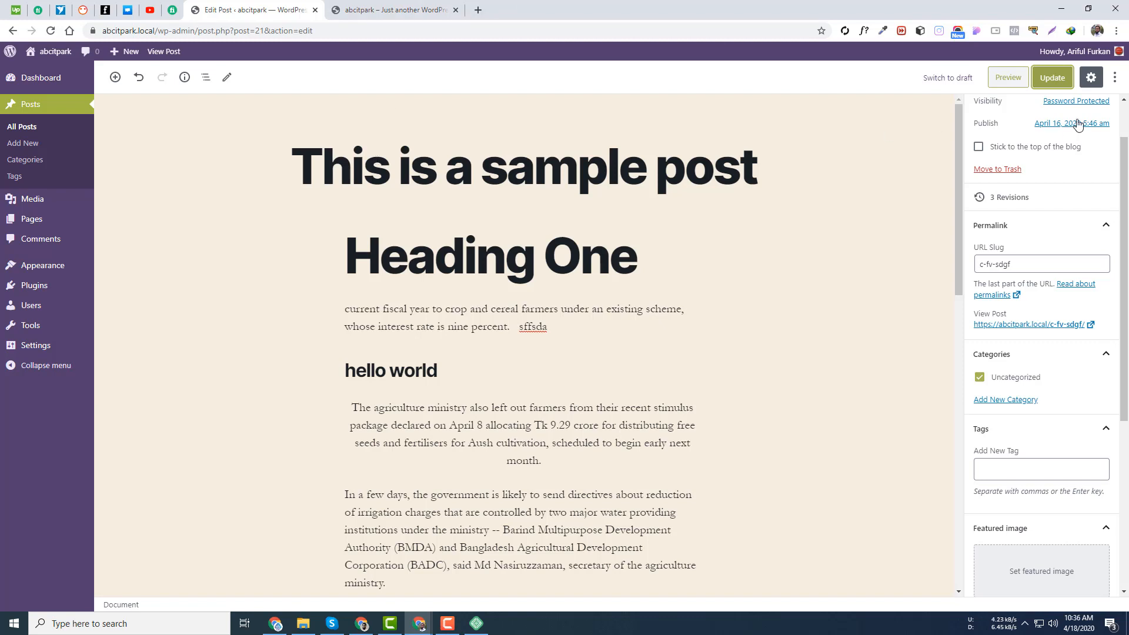
pyautogui.scroll(1, 1061, 227)
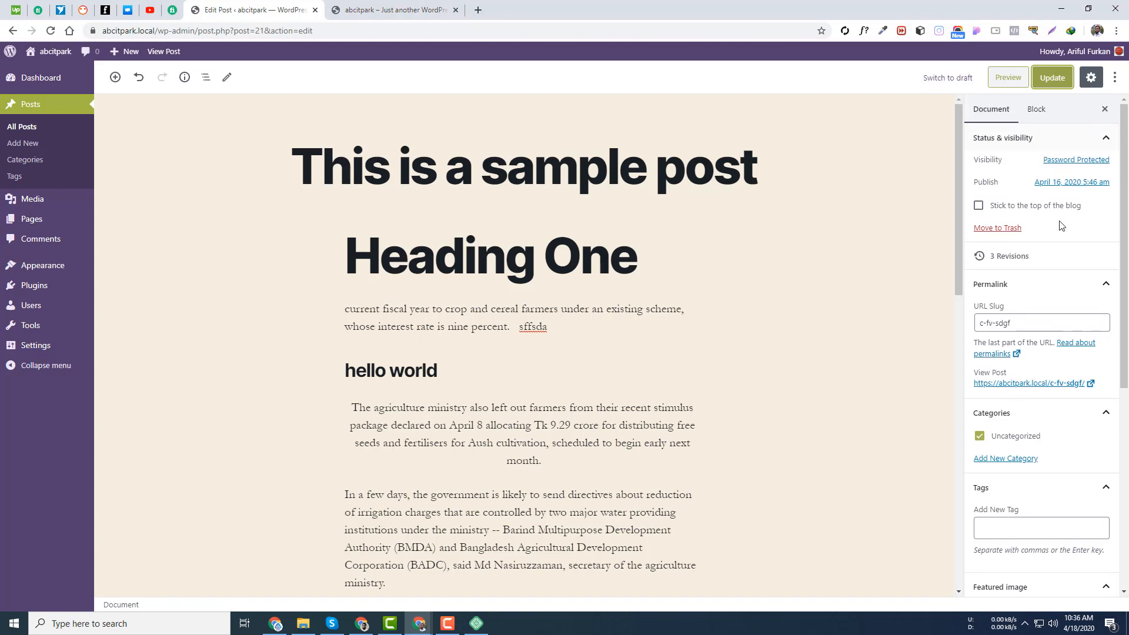
# - Set the post's publish time to 12:00 am in the date picker
pyautogui.click(1062, 183)
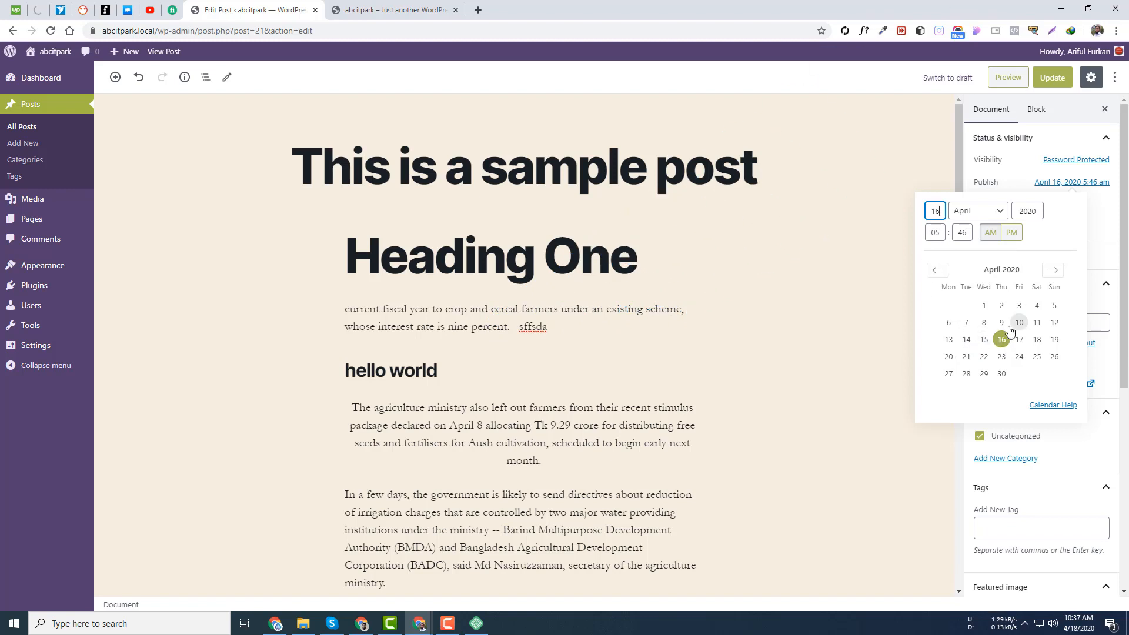
pyautogui.click(984, 305)
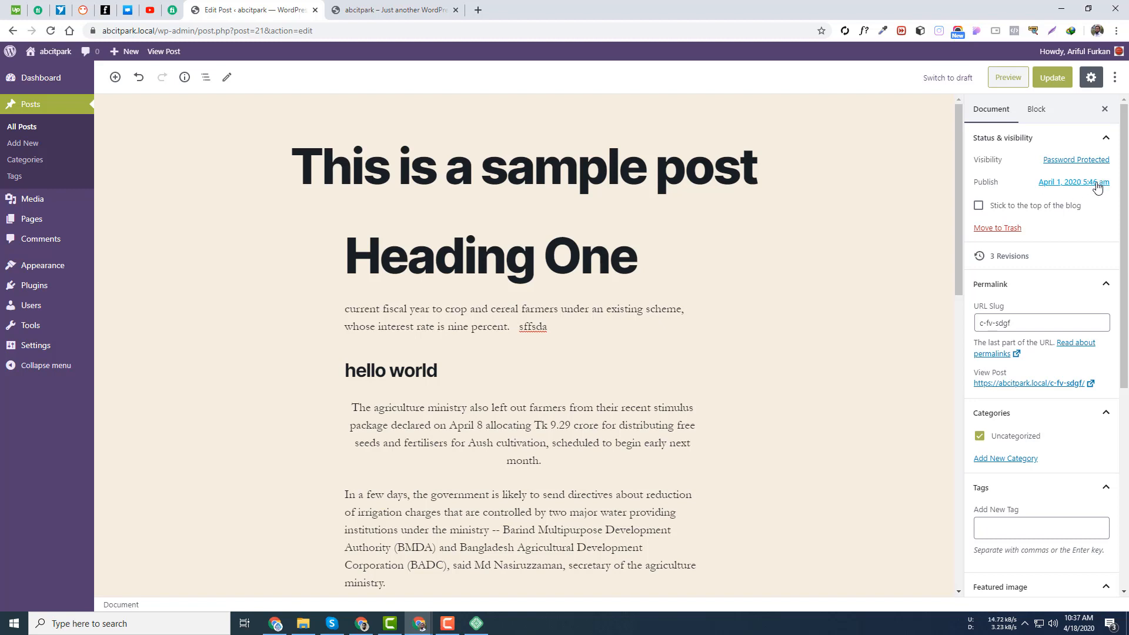
pyautogui.click(1098, 183)
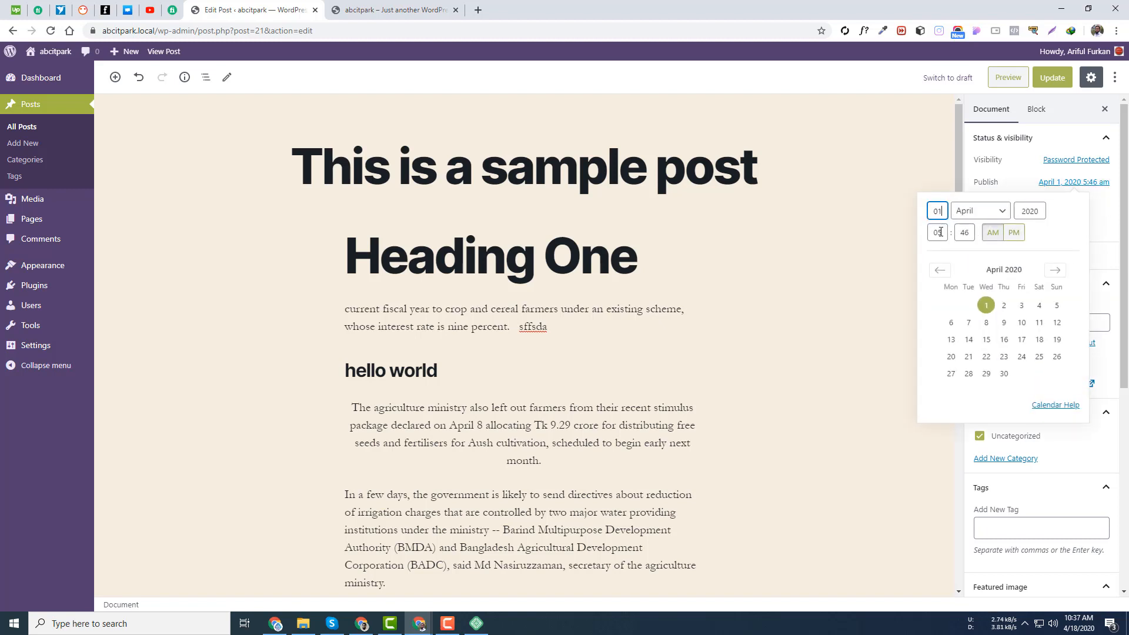
pyautogui.doubleClick(940, 232)
pyautogui.write('12')
pyautogui.doubleClick(969, 229)
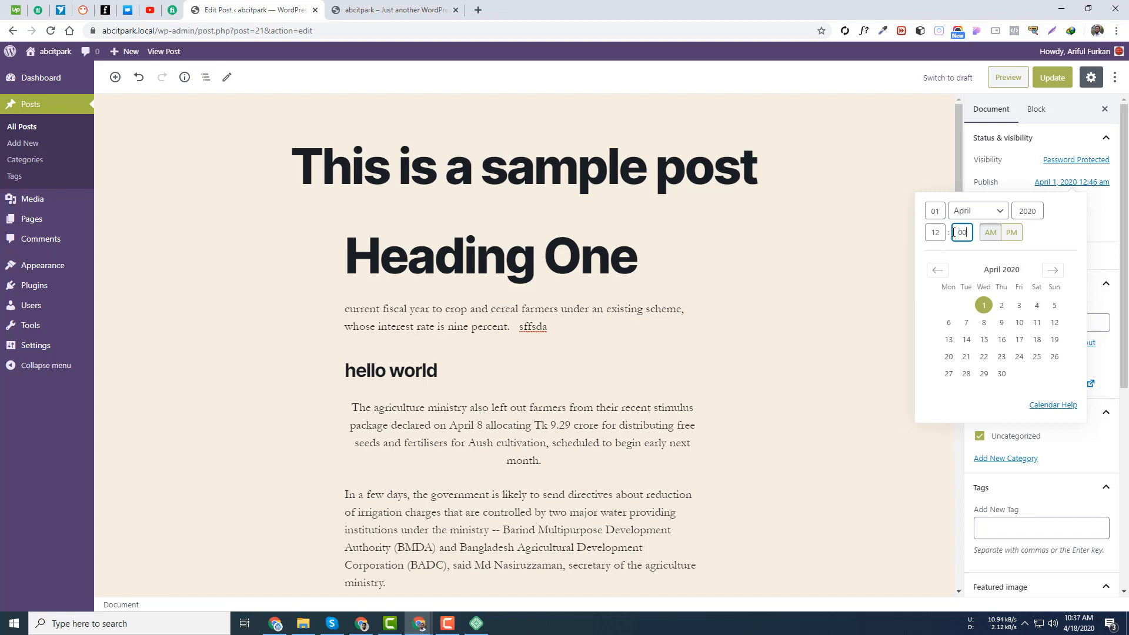
pyautogui.write('00')
pyautogui.click(991, 233)
pyautogui.click(1097, 238)
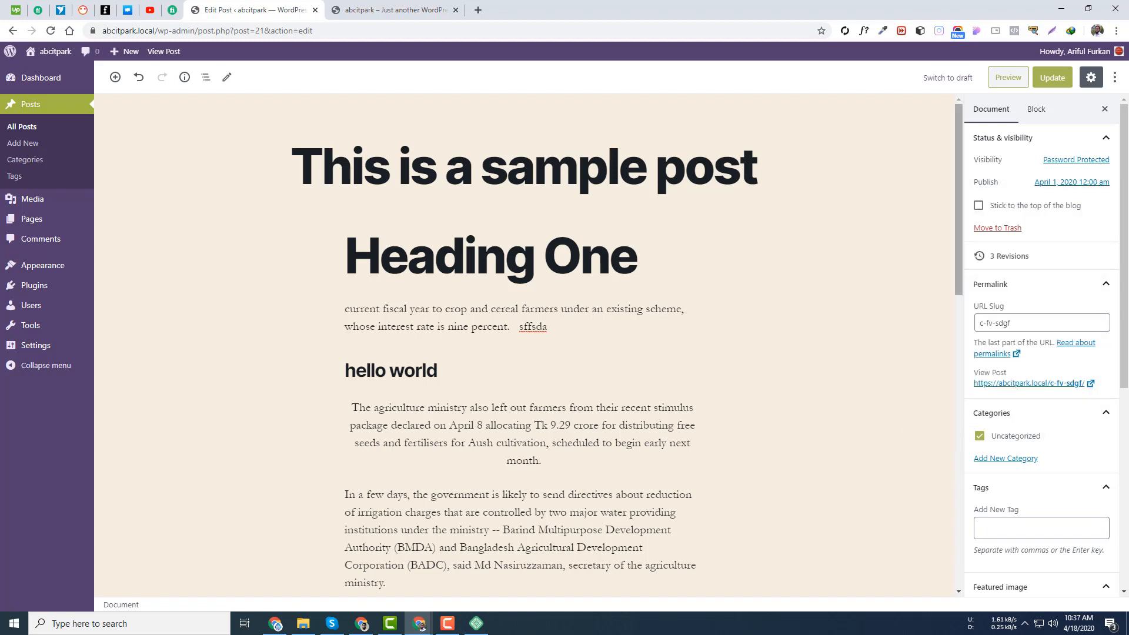
# - Move the publish date ahead to May 8, 2020 and update the post
pyautogui.click(1067, 183)
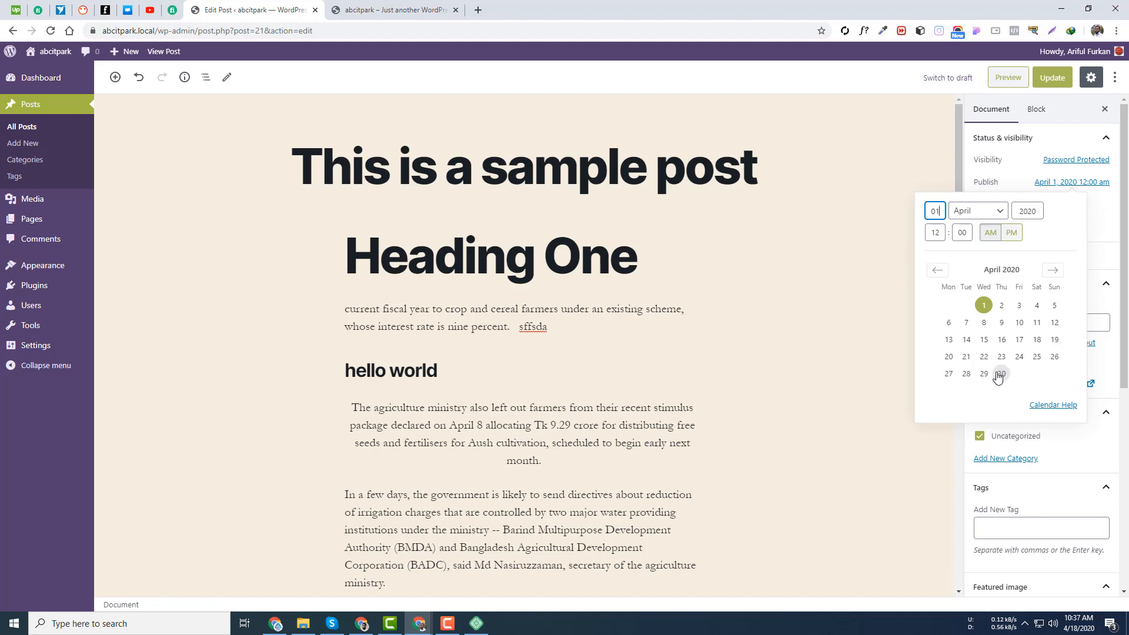
pyautogui.click(1052, 271)
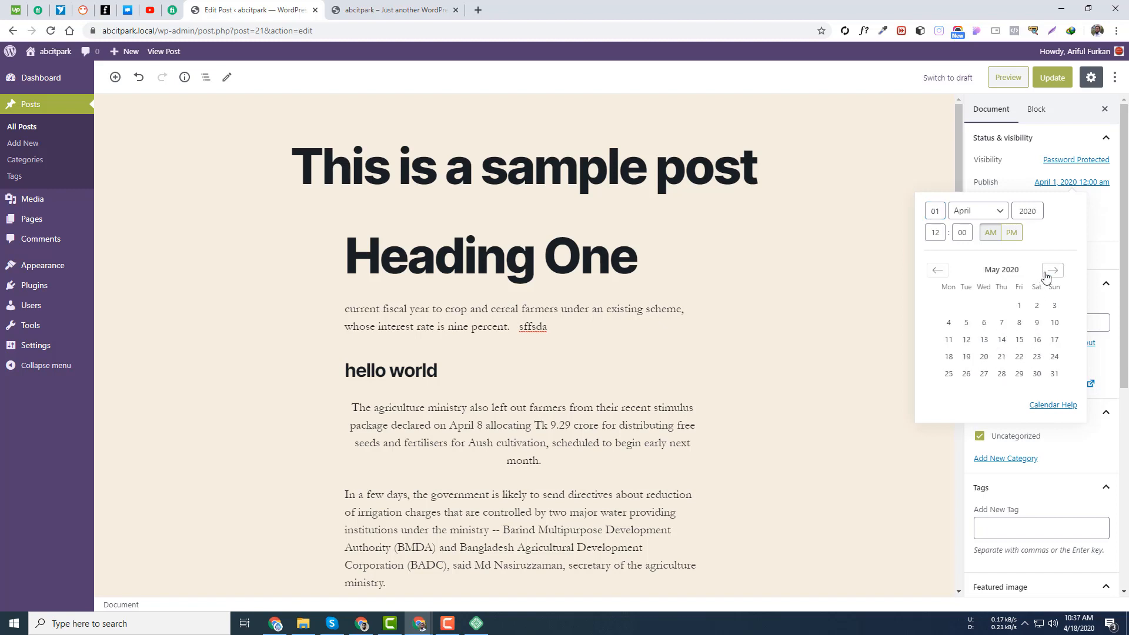
pyautogui.click(1018, 324)
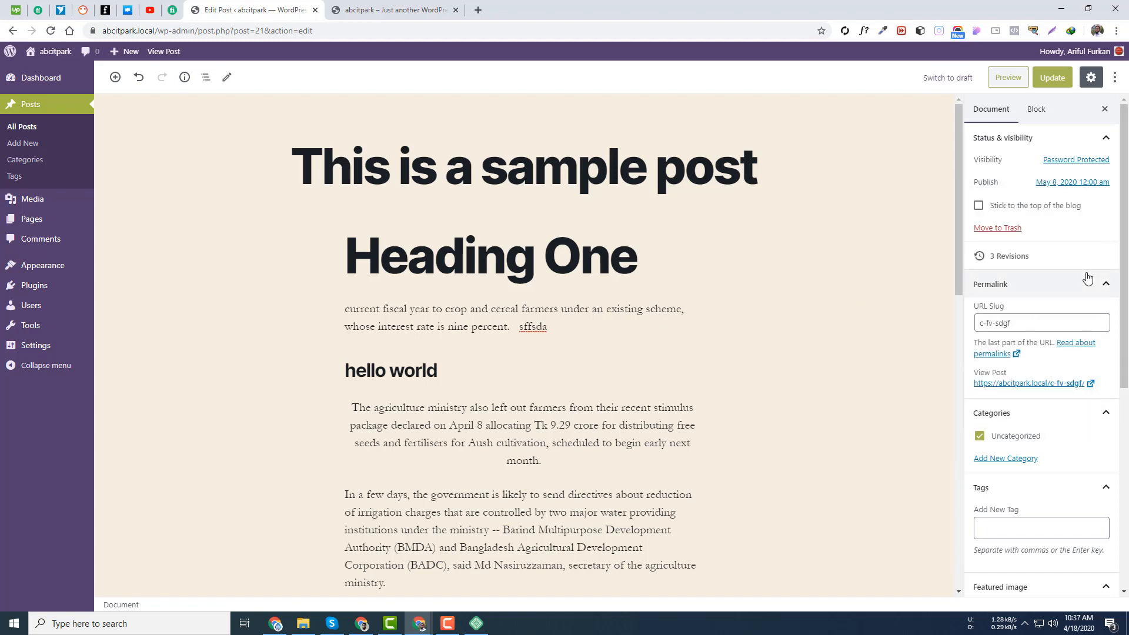
pyautogui.click(1052, 78)
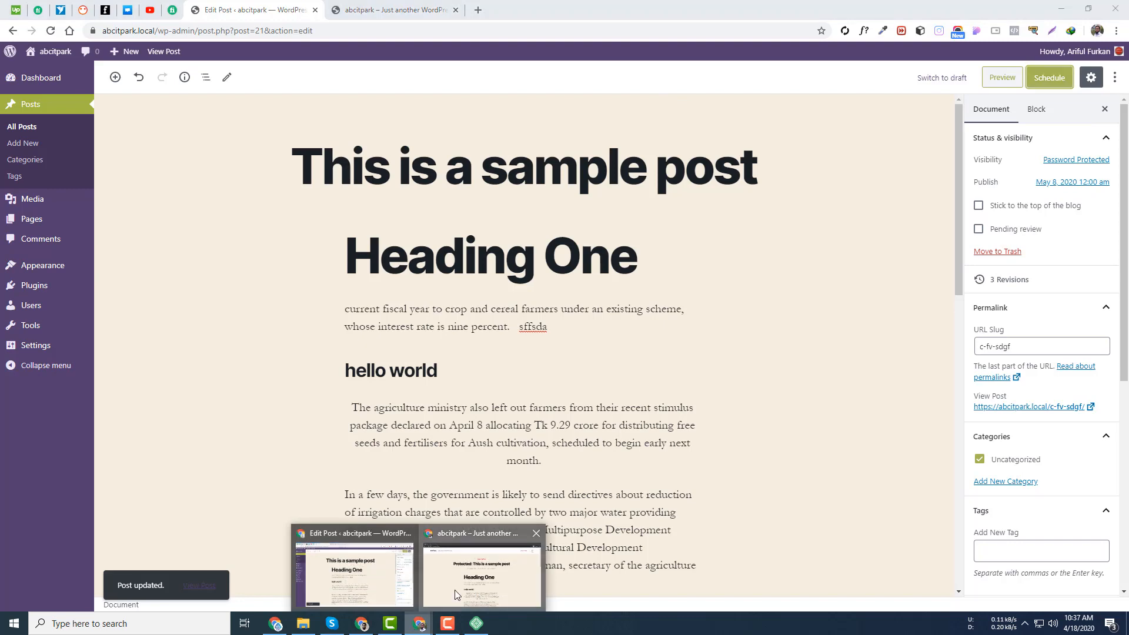
# - Reload the site in the Incognito window to confirm only the Hello world! post appears
pyautogui.click(422, 529)
pyautogui.click(51, 31)
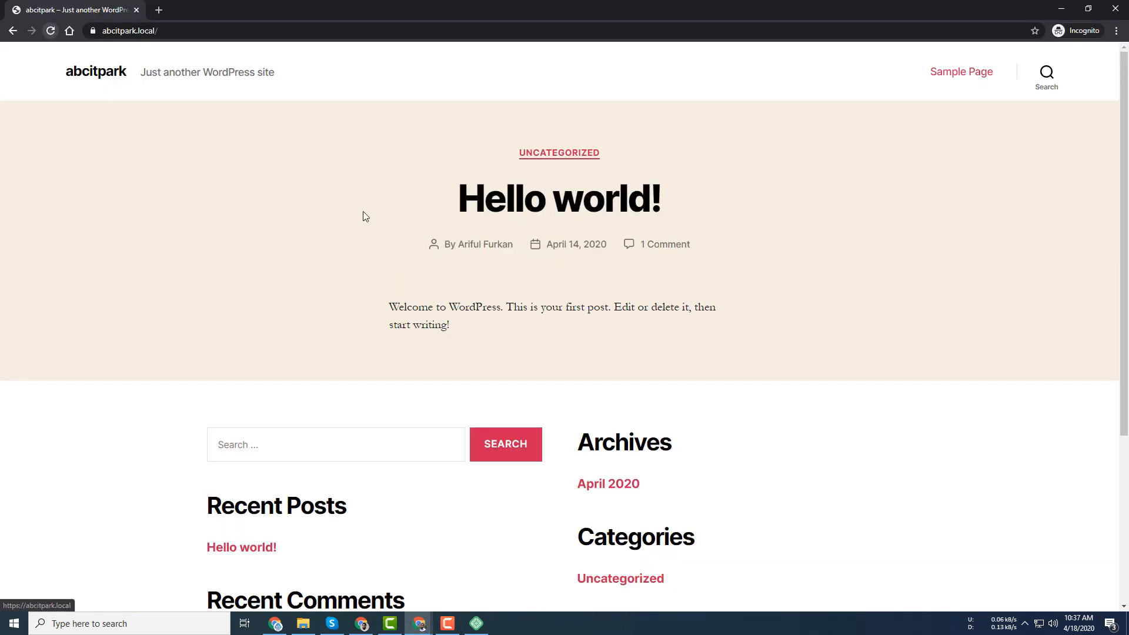
pyautogui.scroll(-1, 501, 269)
pyautogui.scroll(-4, 502, 269)
pyautogui.scroll(5, 438, 420)
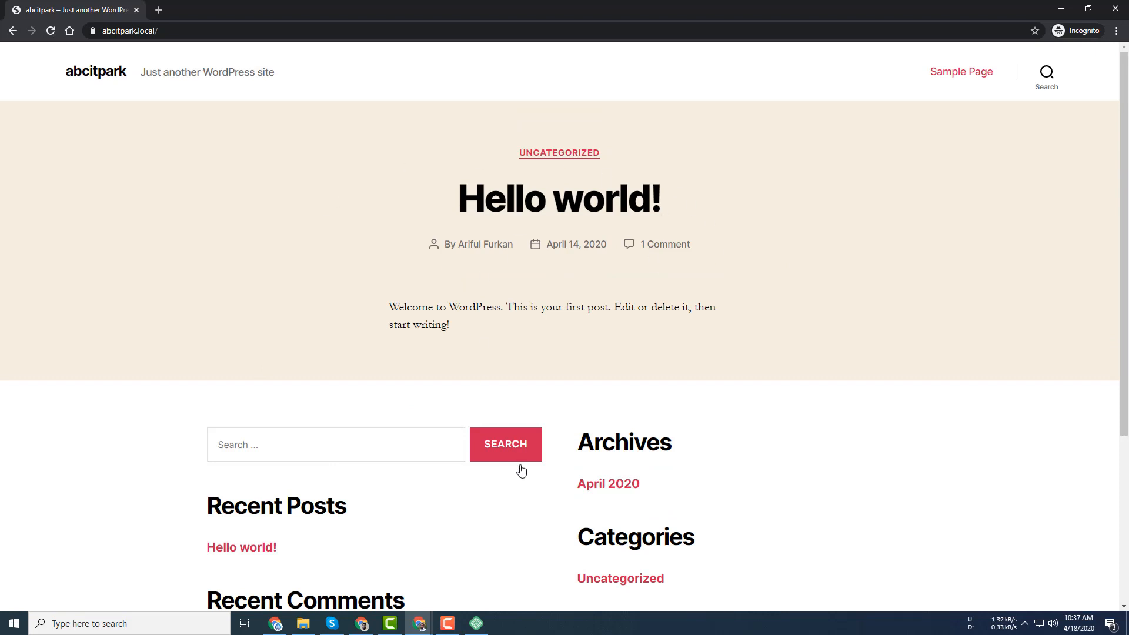
pyautogui.click(419, 627)
# - Change the post's visibility to Public and save it
pyautogui.click(329, 566)
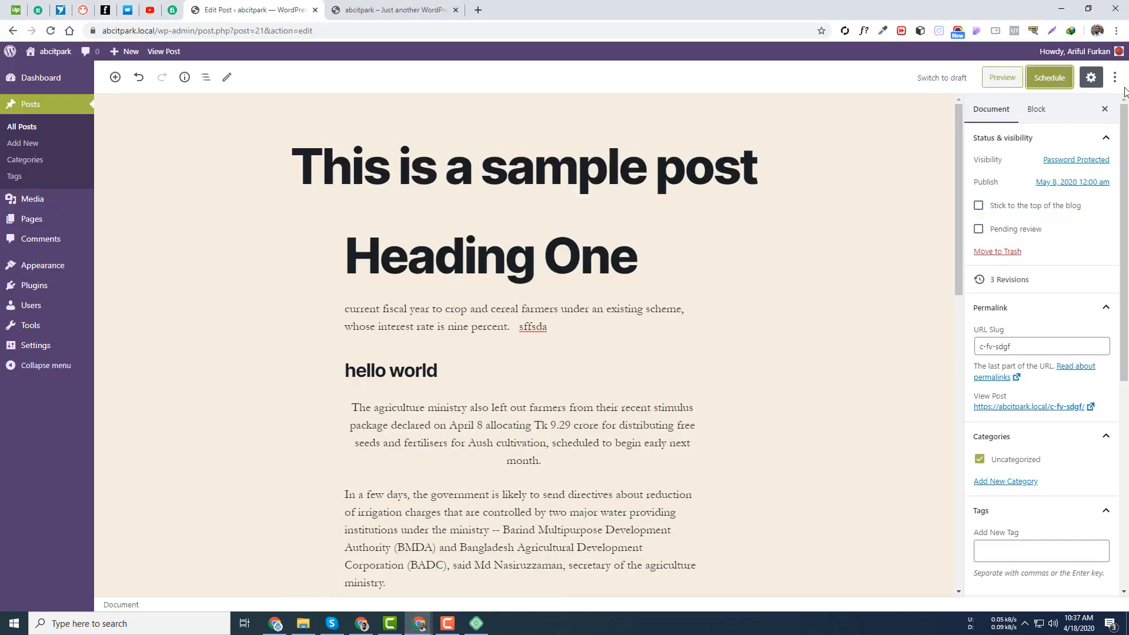
pyautogui.click(1081, 160)
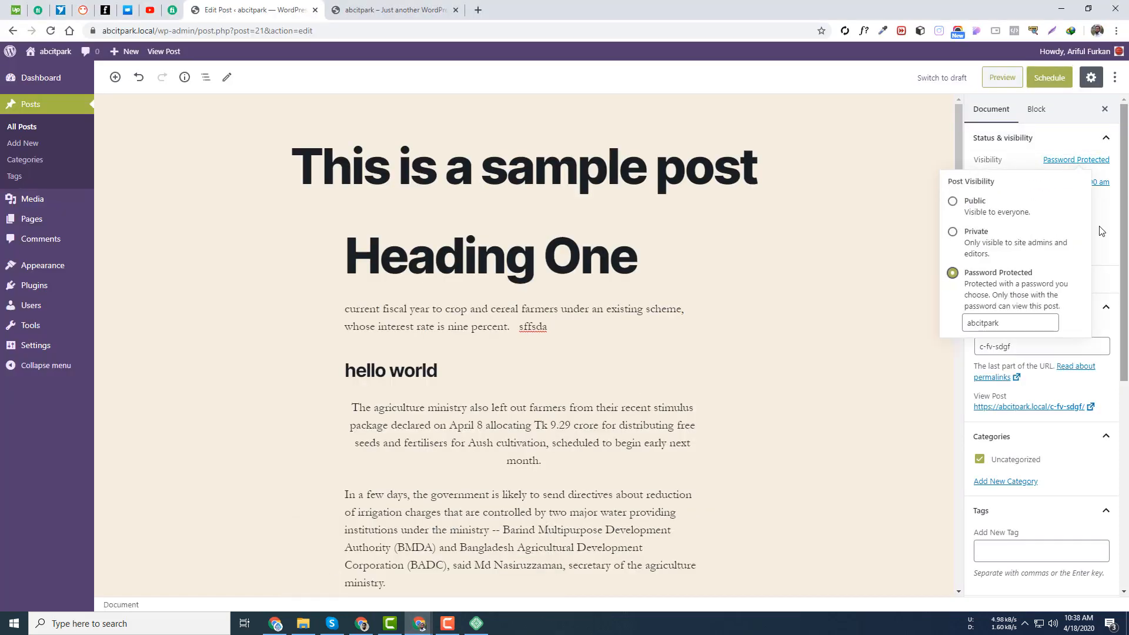
pyautogui.click(953, 202)
pyautogui.click(1050, 77)
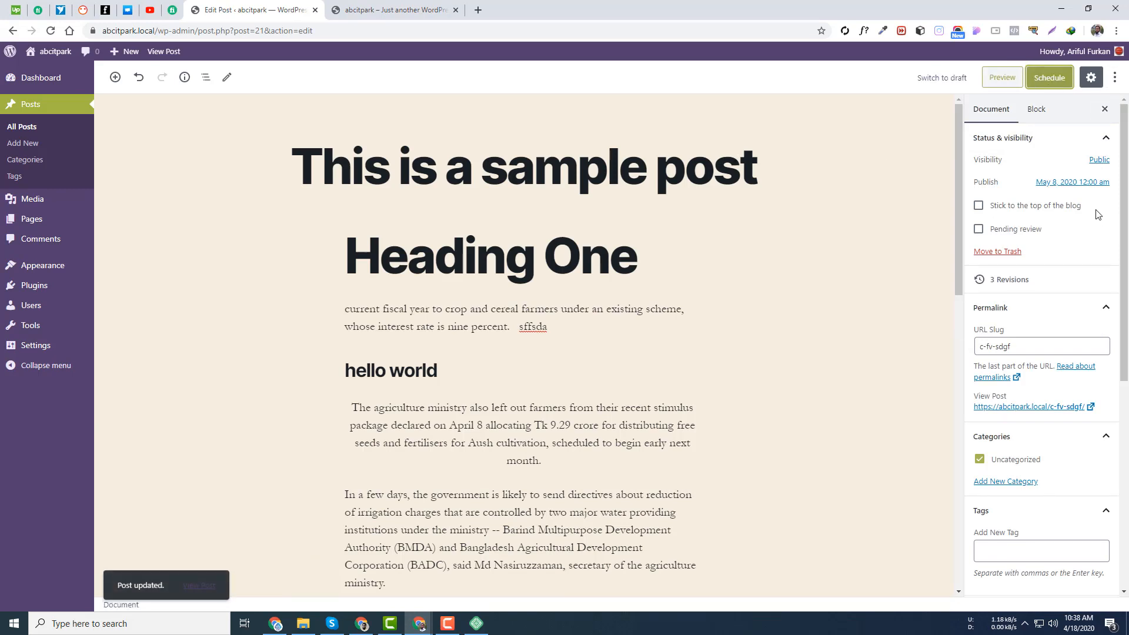
# - Back-date the publish date to April 16, 2020 and publish the post
pyautogui.click(1057, 183)
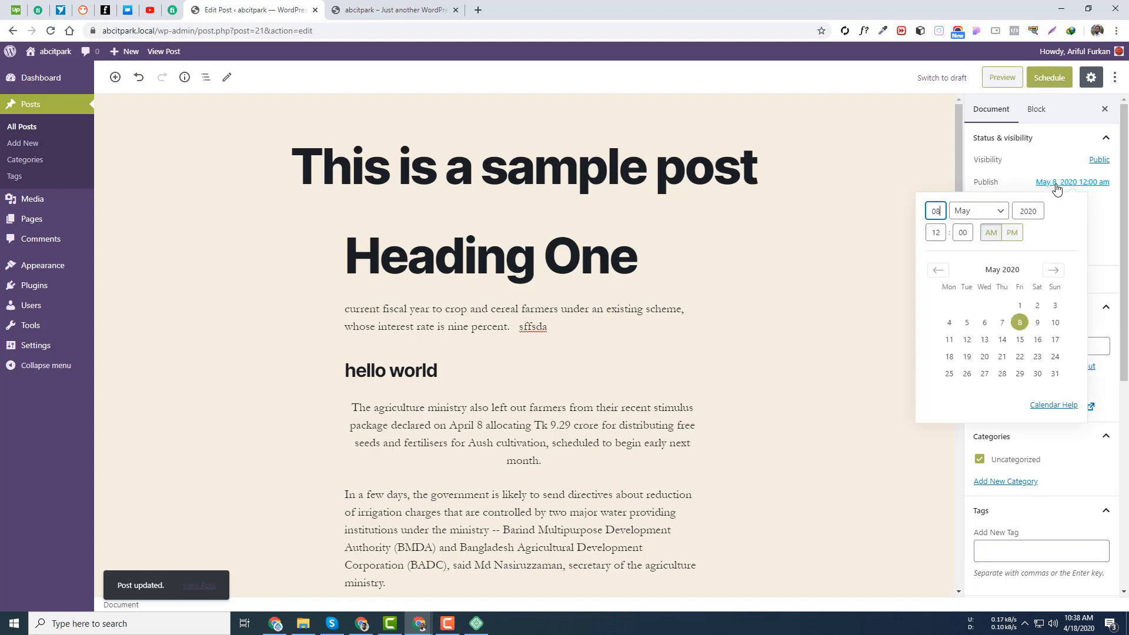
pyautogui.click(939, 271)
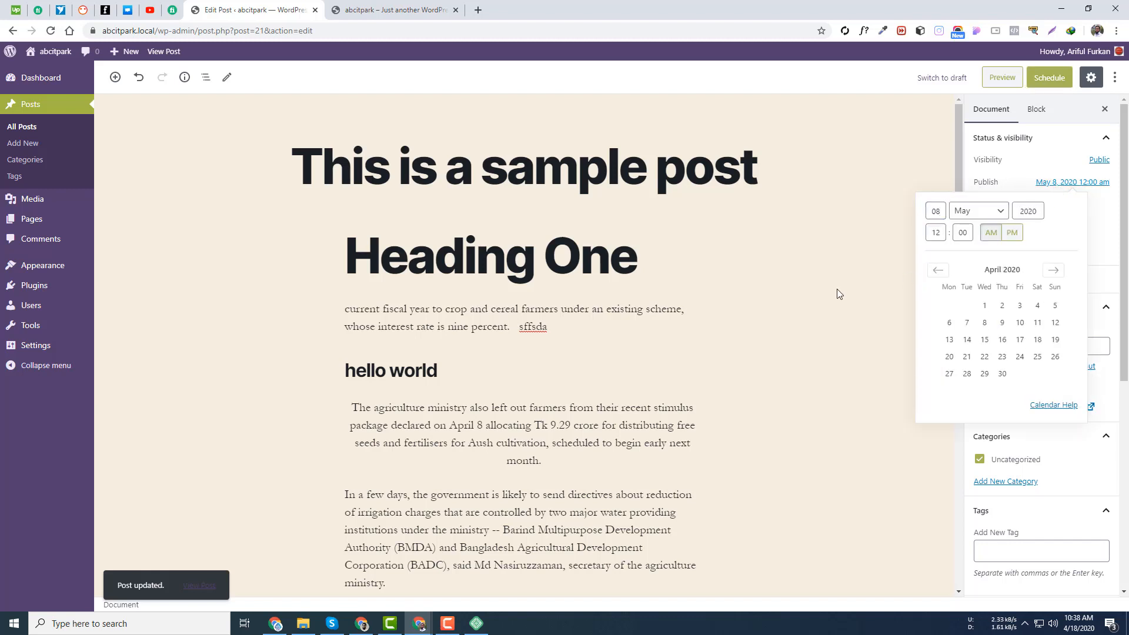
pyautogui.click(1018, 174)
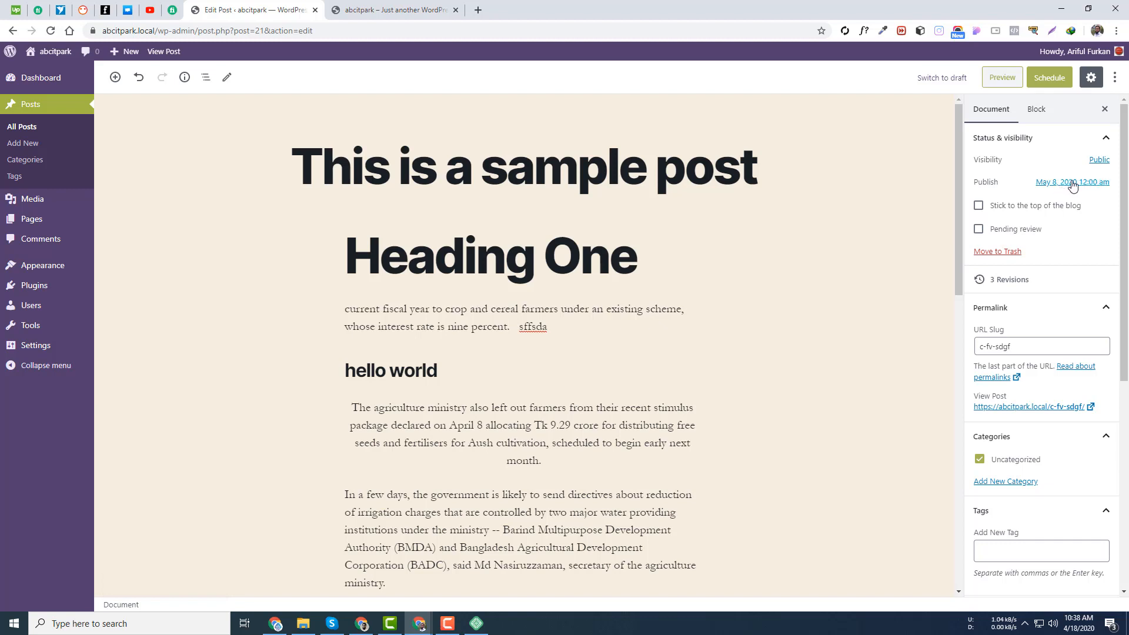
pyautogui.click(1092, 183)
pyautogui.click(935, 270)
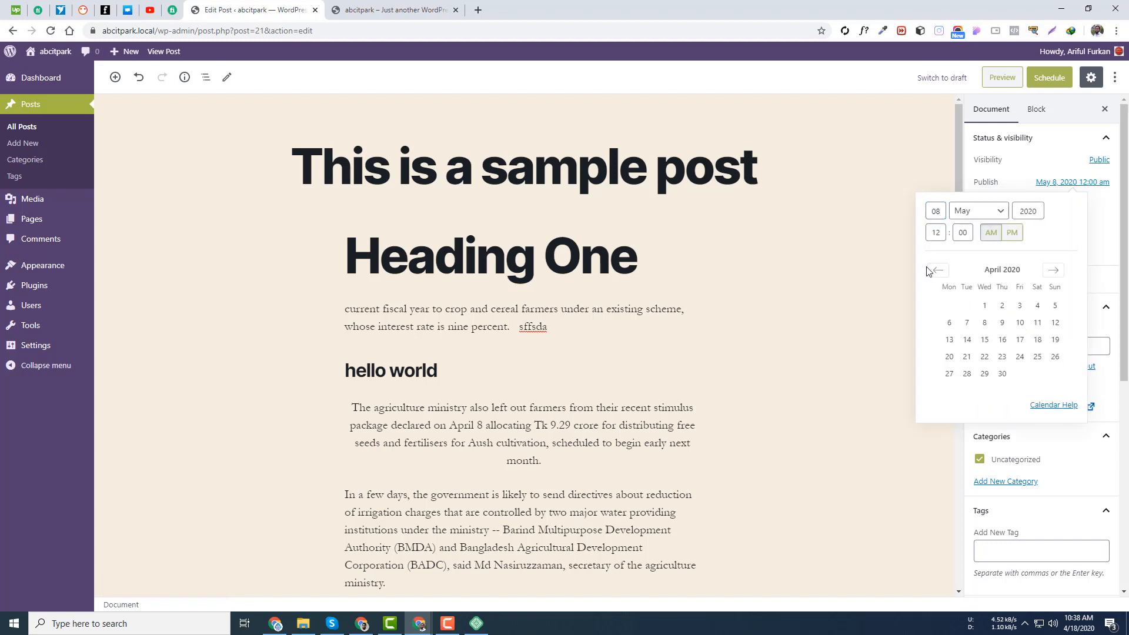
pyautogui.click(1001, 340)
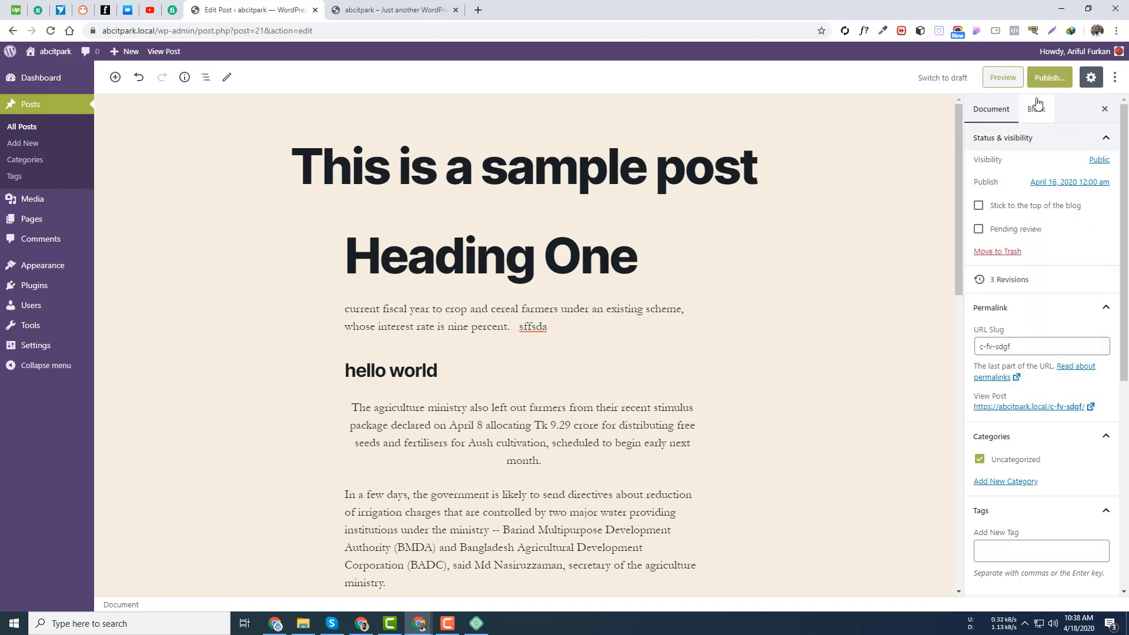
pyautogui.click(1050, 77)
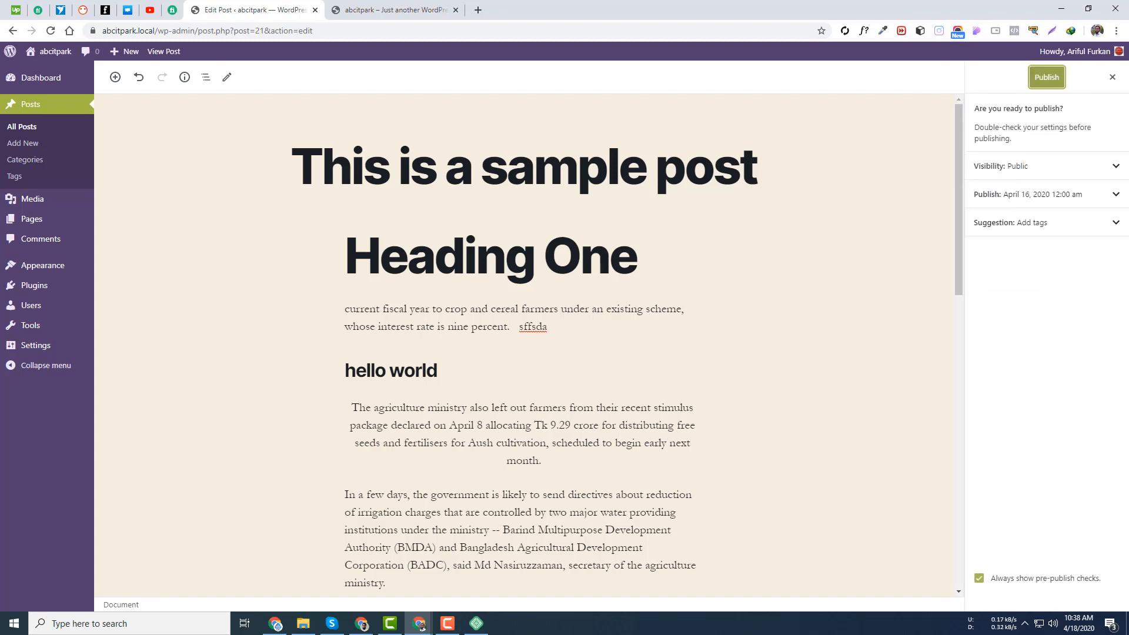
pyautogui.click(1058, 79)
pyautogui.click(1112, 77)
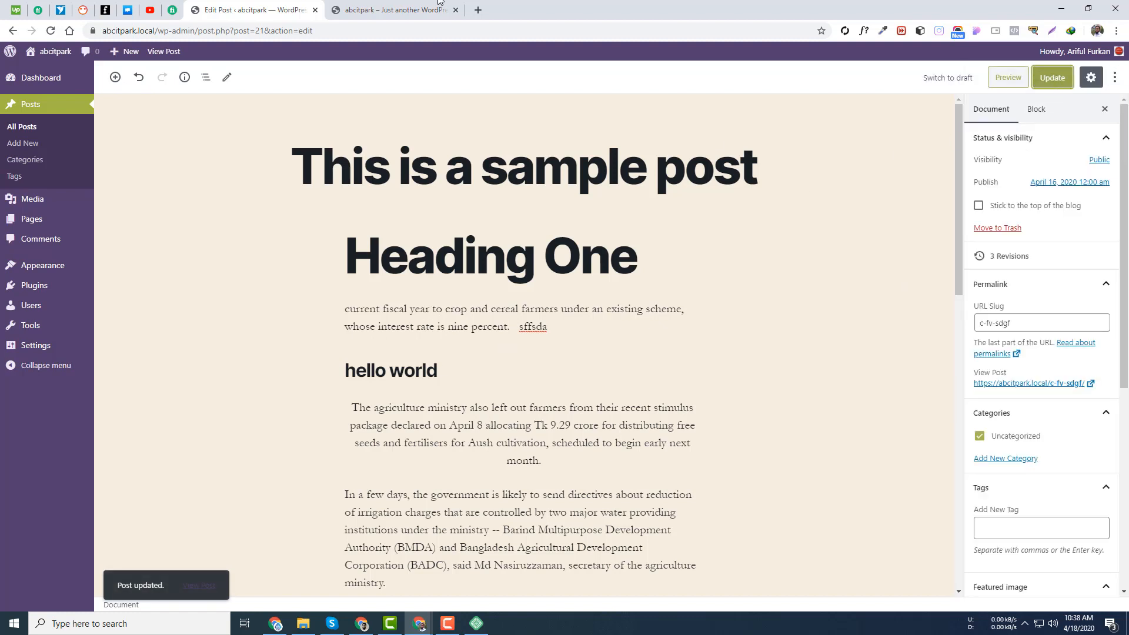
pyautogui.click(394, 10)
pyautogui.press('F5')
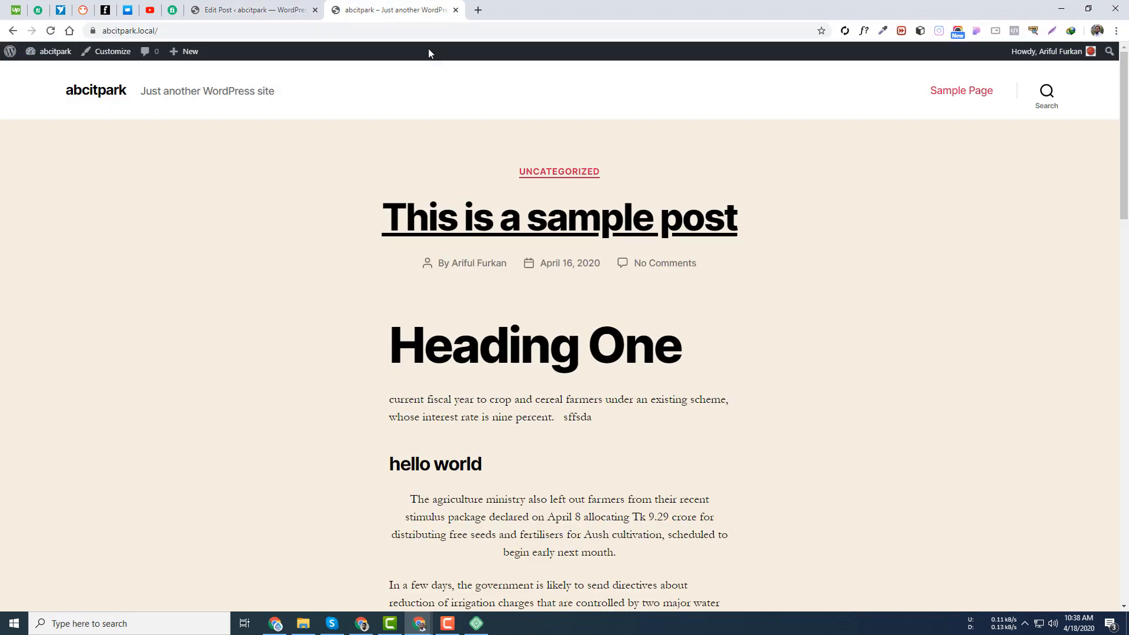
pyautogui.click(276, 10)
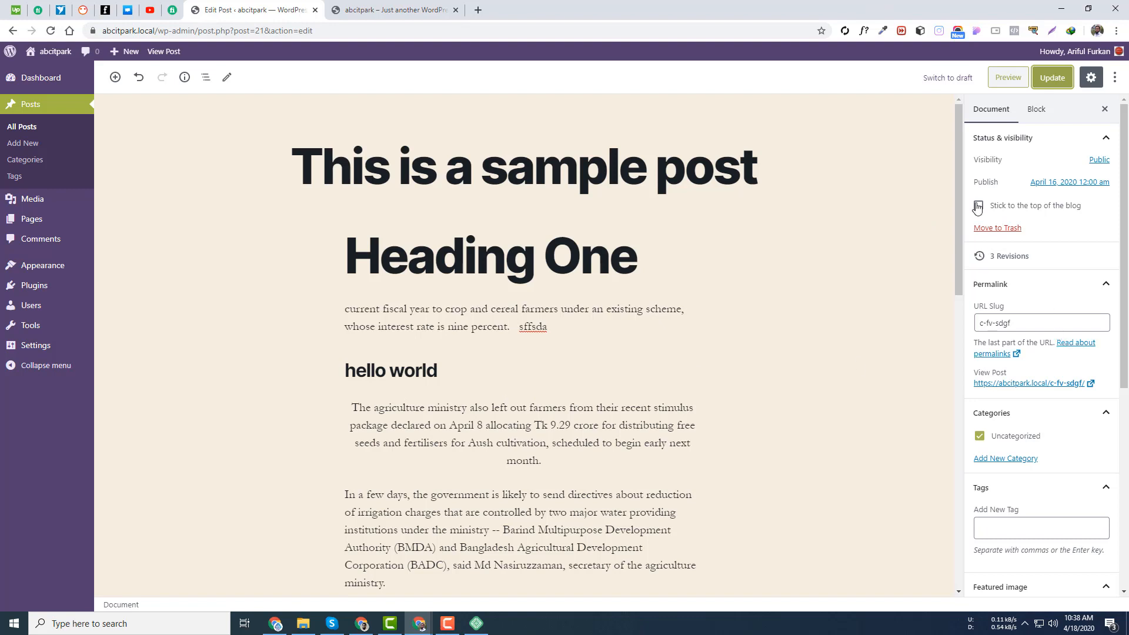
# - Tick 'Stick to the top of the blog' for the sample post and update it
pyautogui.click(1019, 207)
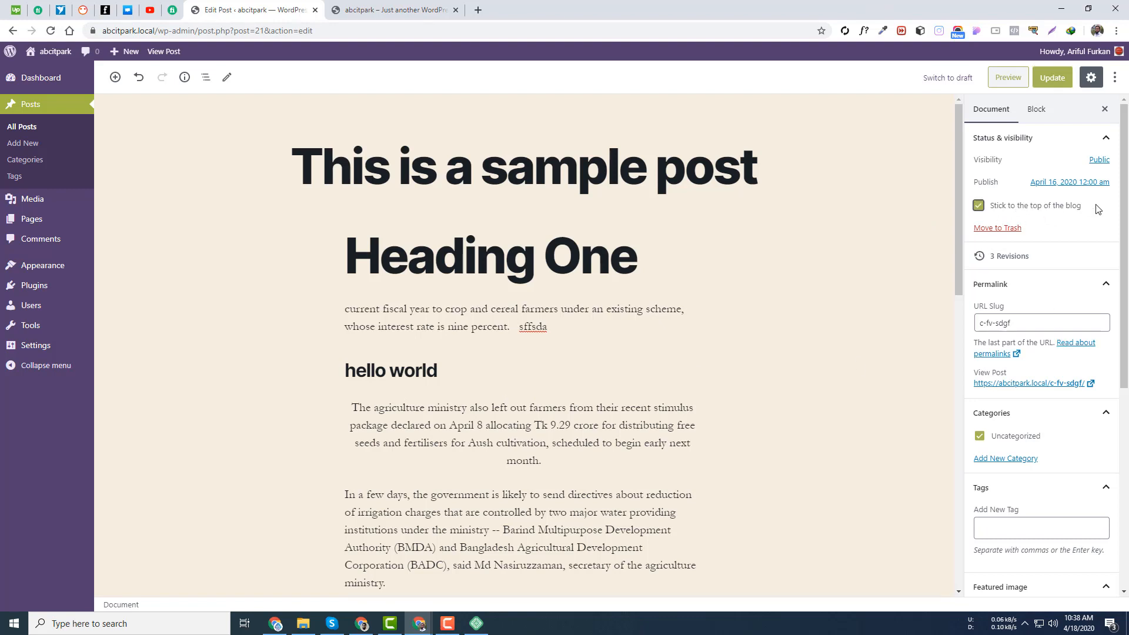
pyautogui.click(1052, 77)
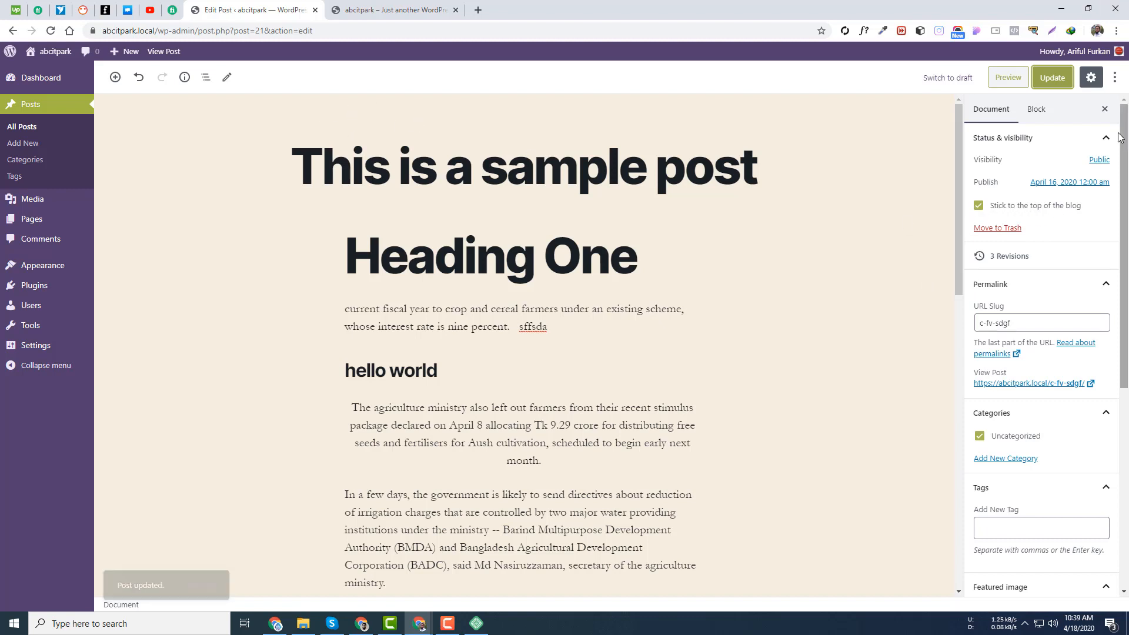
pyautogui.click(1053, 260)
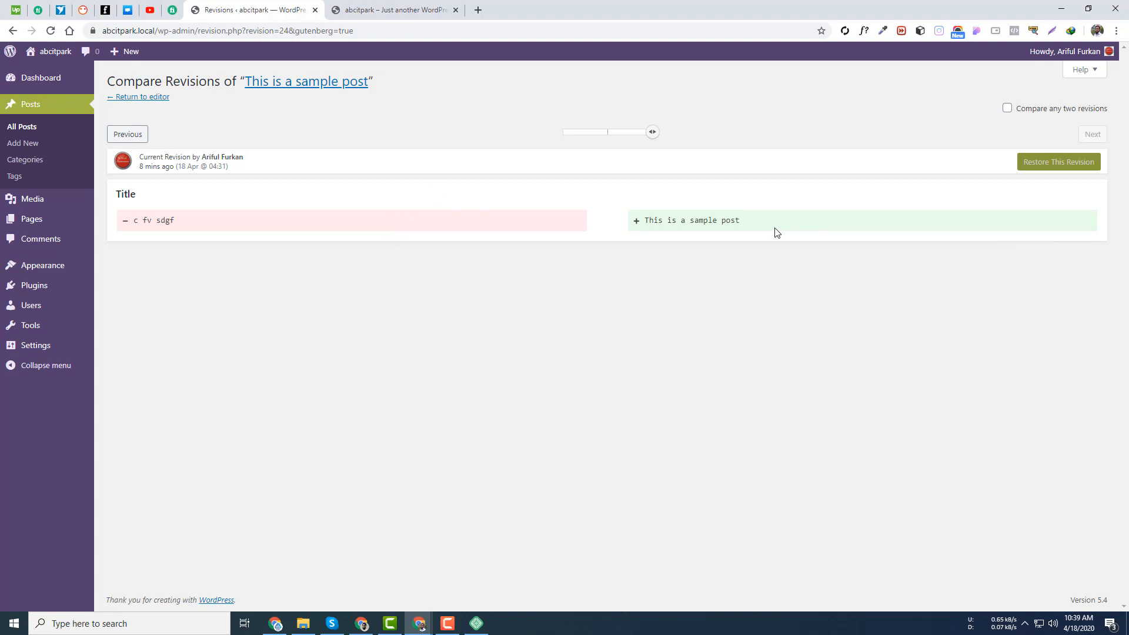
# - Browse the post's revisions on the slider, from the first to the 16 Apr revision
pyautogui.moveTo(655, 136)
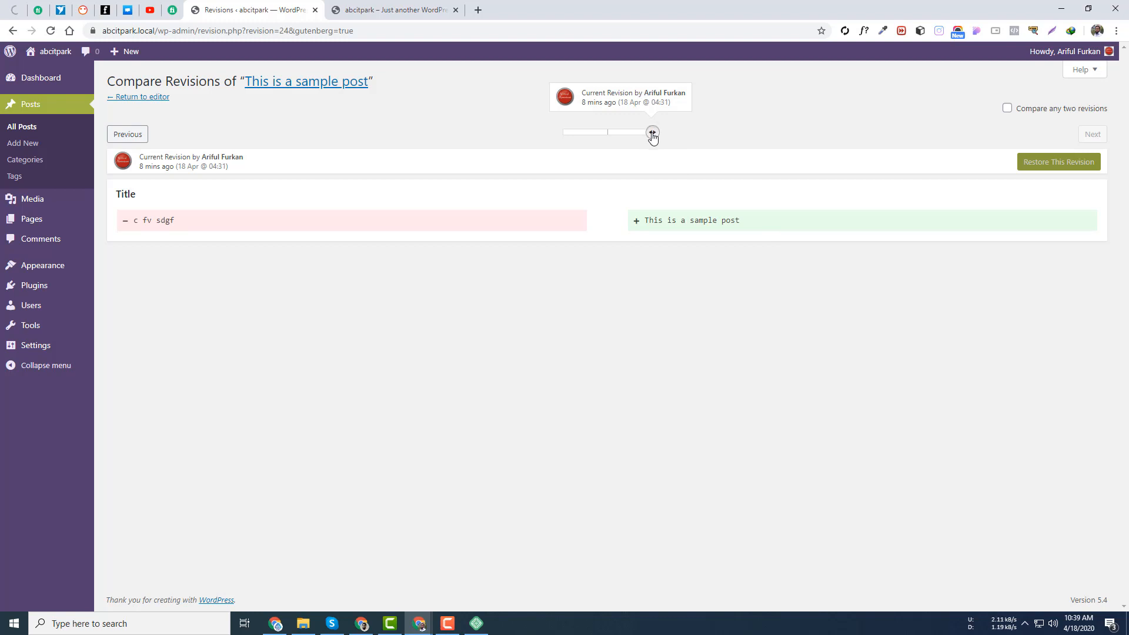
pyautogui.moveTo(653, 135); pyautogui.dragTo(624, 137)
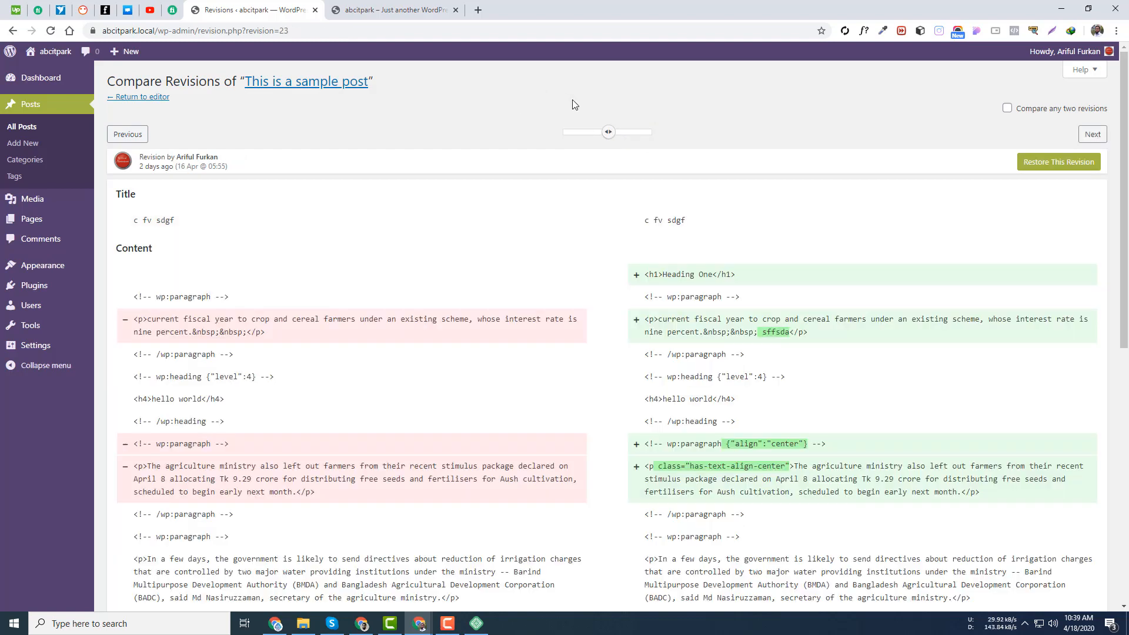
pyautogui.scroll(-5, 847, 355)
pyautogui.scroll(5, 588, 177)
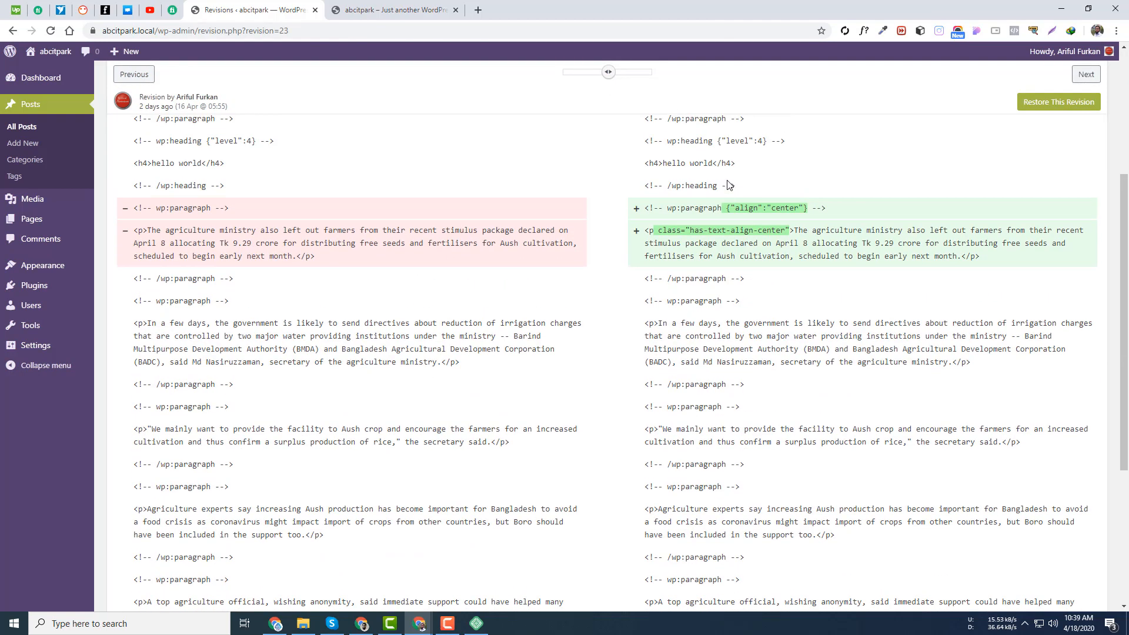
pyautogui.click(582, 135)
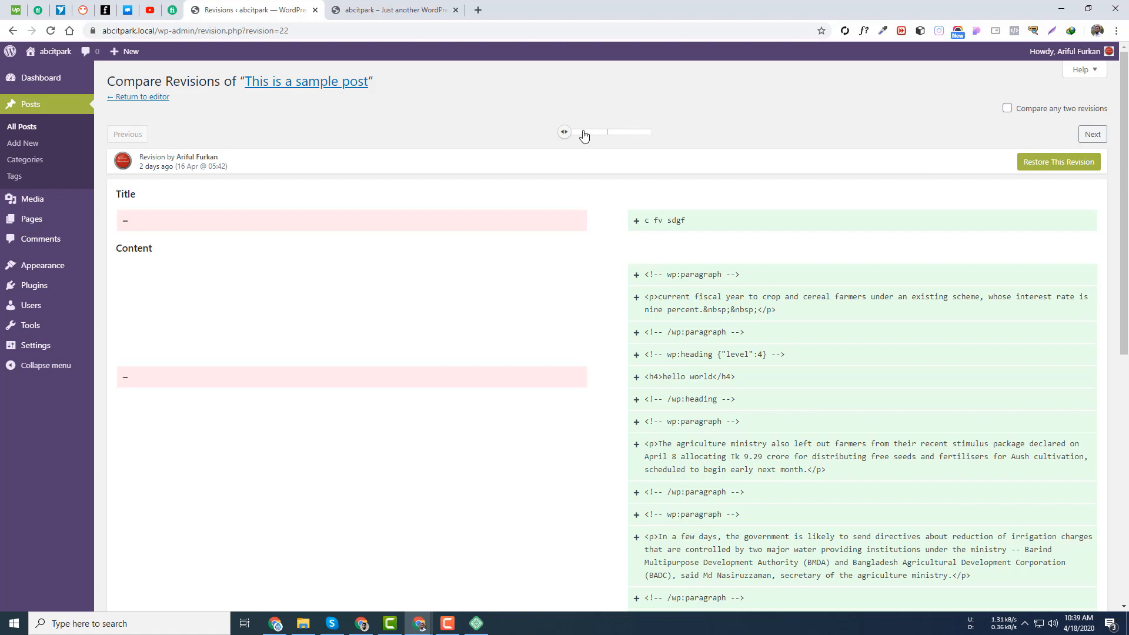
pyautogui.moveTo(584, 135)
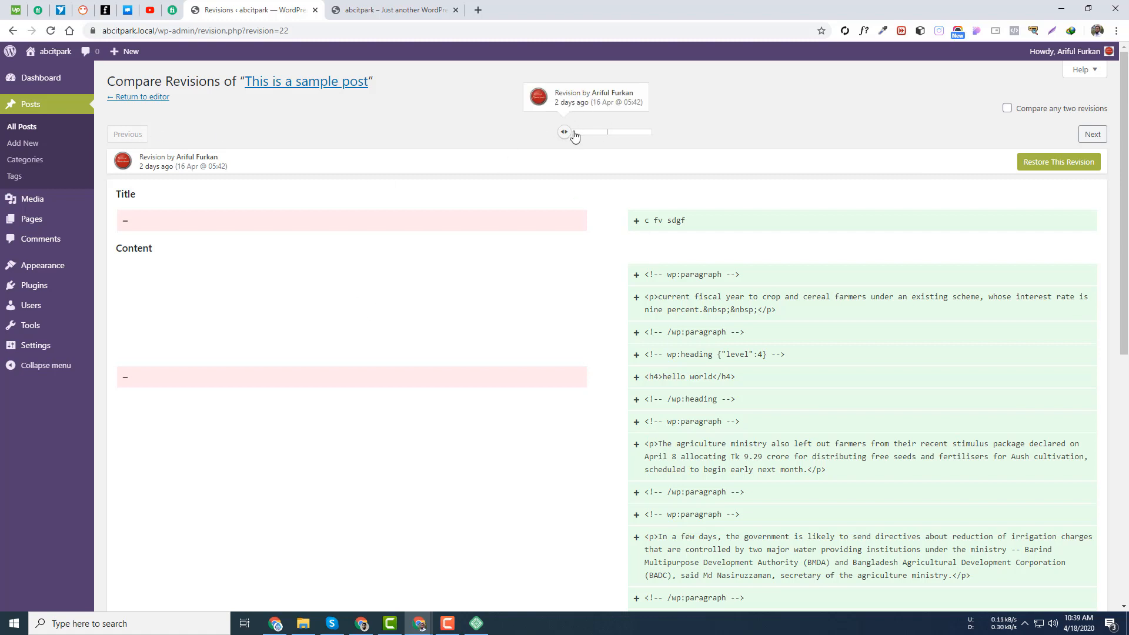
pyautogui.click(589, 135)
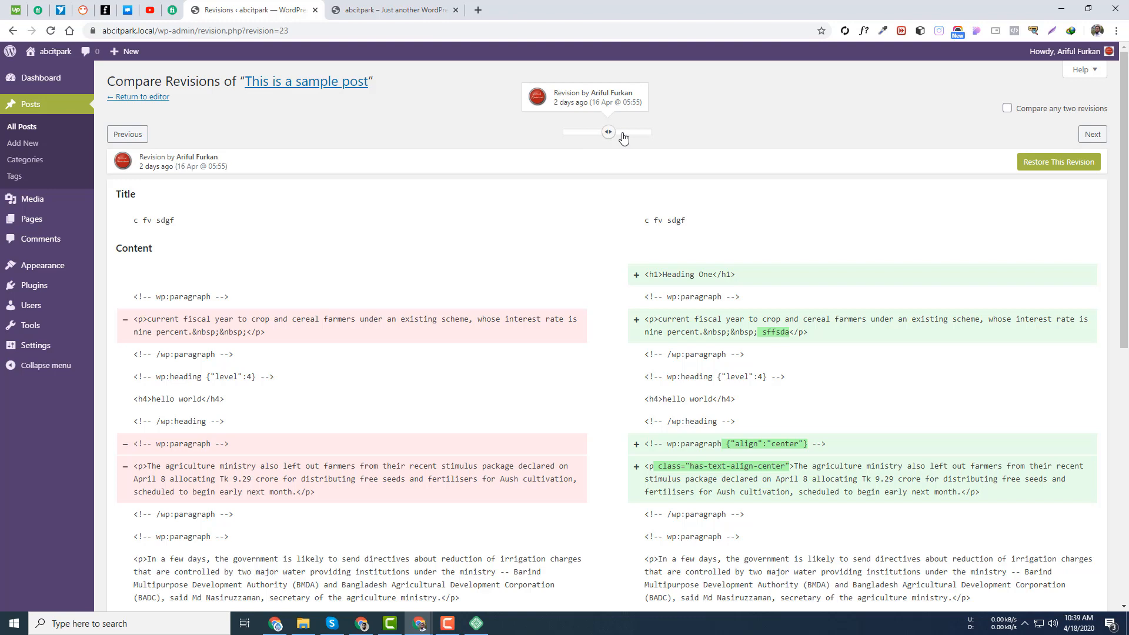
# - Return to the editor, place the caret after Heading One, and reopen the revision history
pyautogui.click(146, 99)
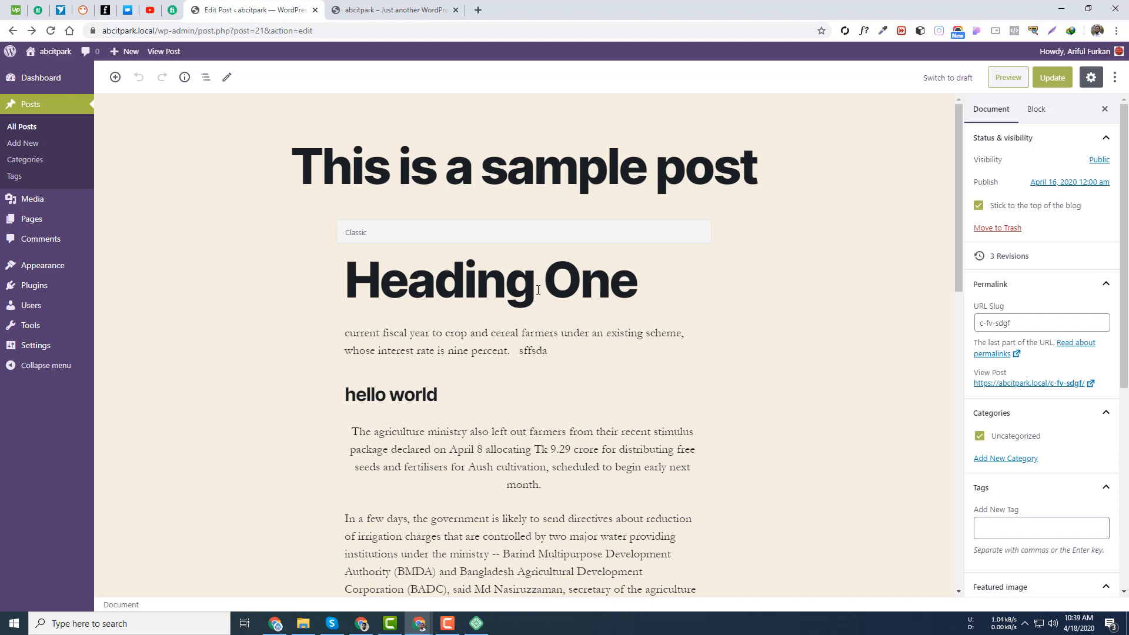
pyautogui.click(534, 299)
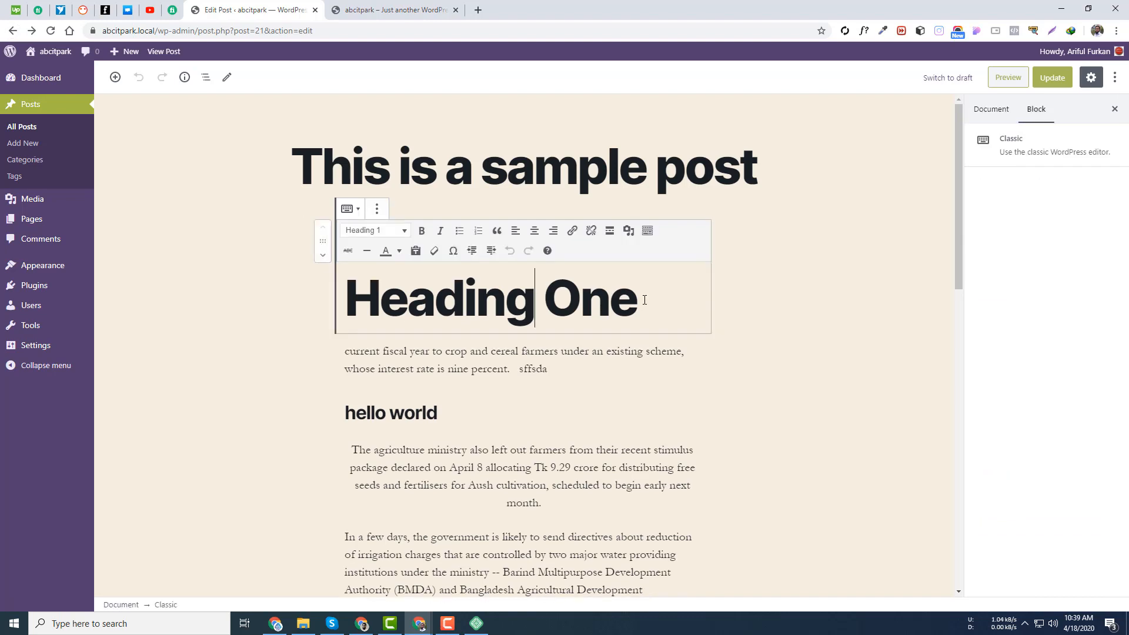
pyautogui.click(647, 301)
pyautogui.click(999, 109)
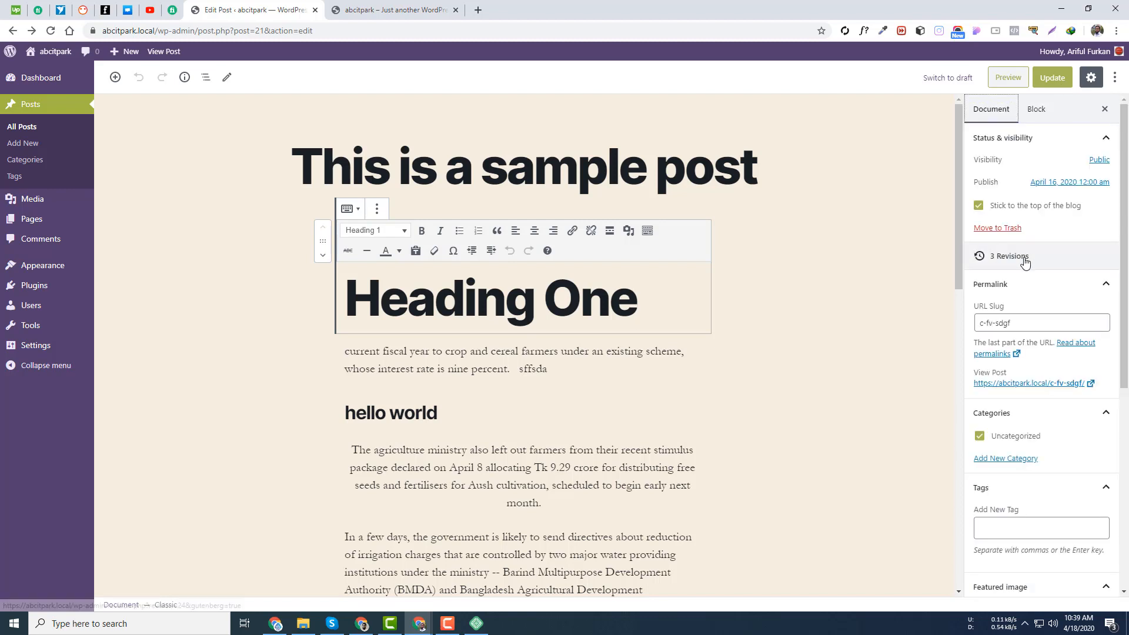
pyautogui.click(1053, 258)
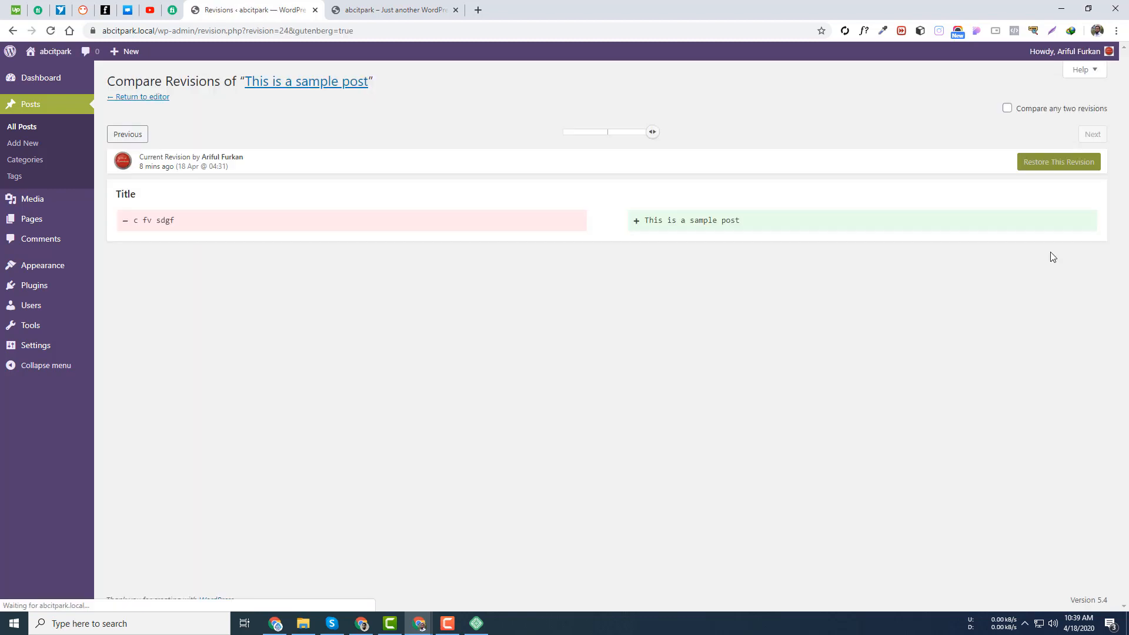
# - Step back and forth between the oldest, 16 Apr and current revisions
pyautogui.click(607, 133)
pyautogui.click(564, 133)
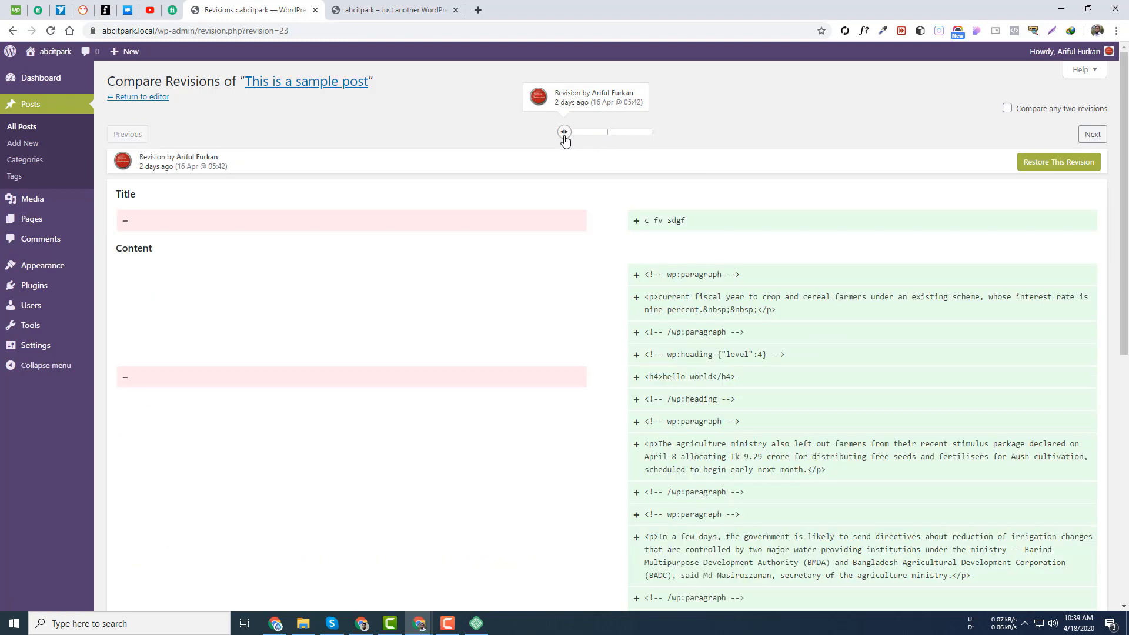
pyautogui.click(652, 133)
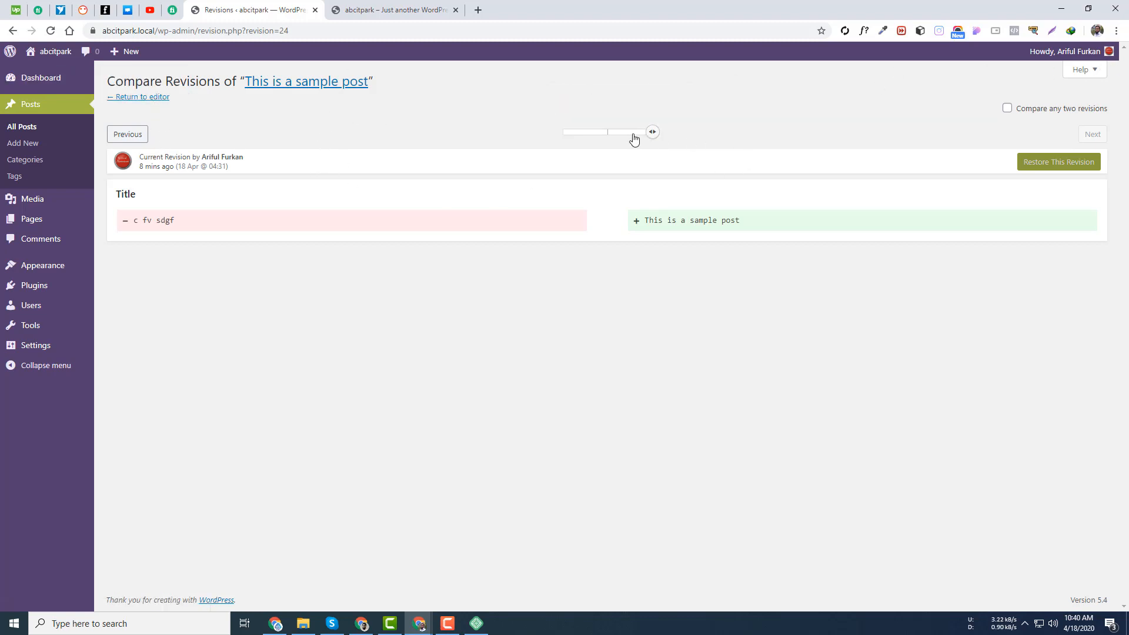
pyautogui.click(585, 134)
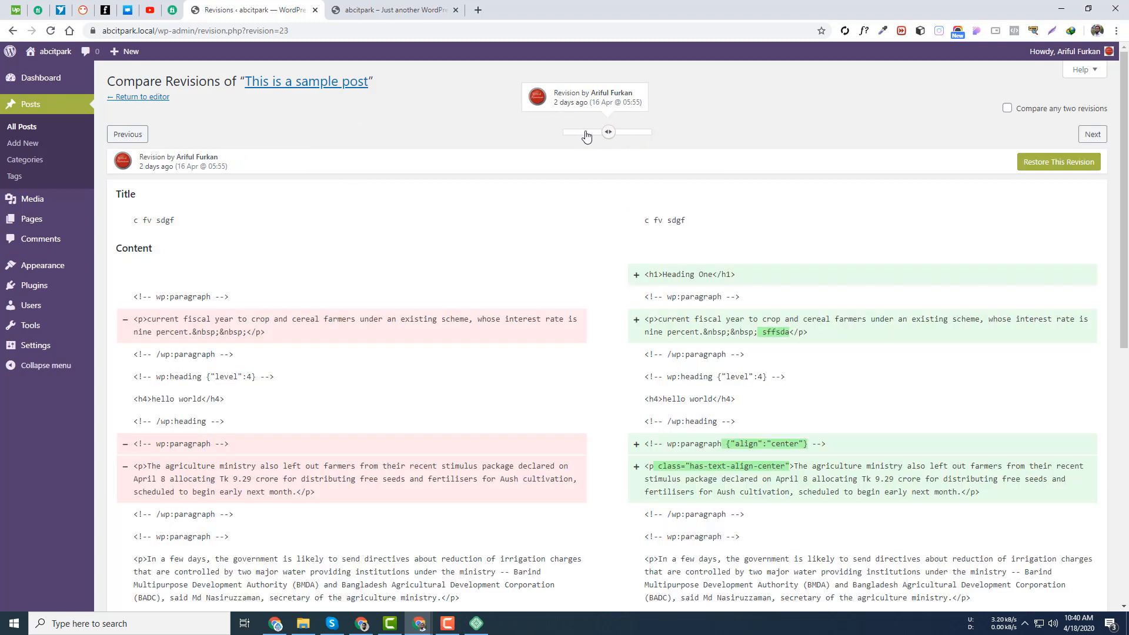
pyautogui.click(644, 135)
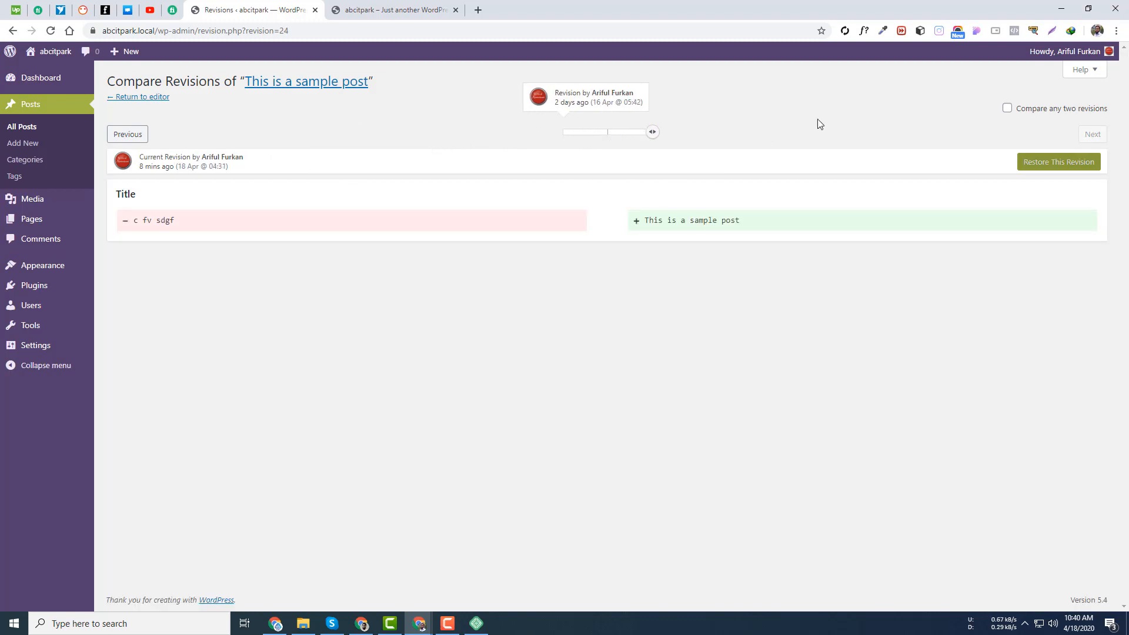
# - Compare two revisions, inspecting the title change from 'c fv sdgf' to 'This is a sample post'
pyautogui.click(1008, 108)
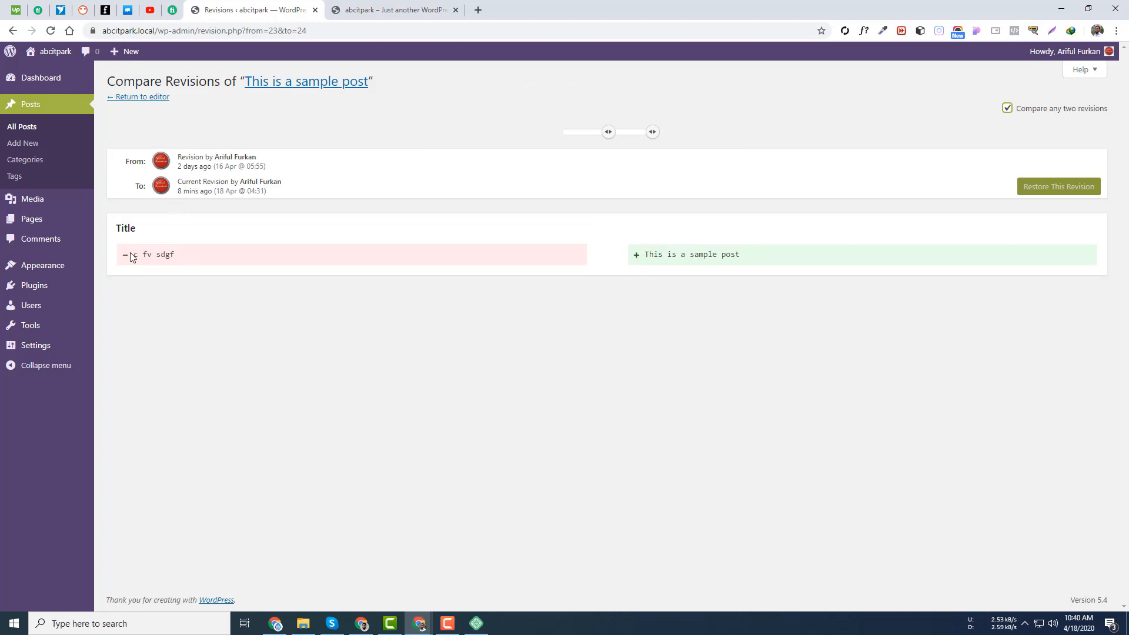
pyautogui.moveTo(179, 160); pyautogui.dragTo(259, 158)
pyautogui.tripleClick(695, 252)
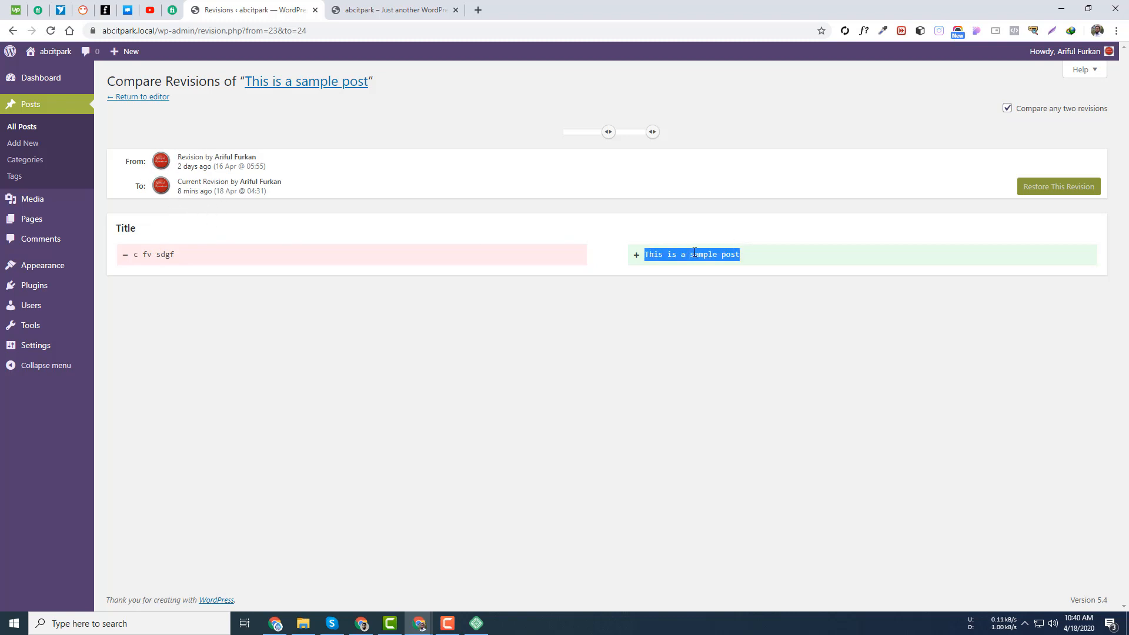
pyautogui.tripleClick(169, 255)
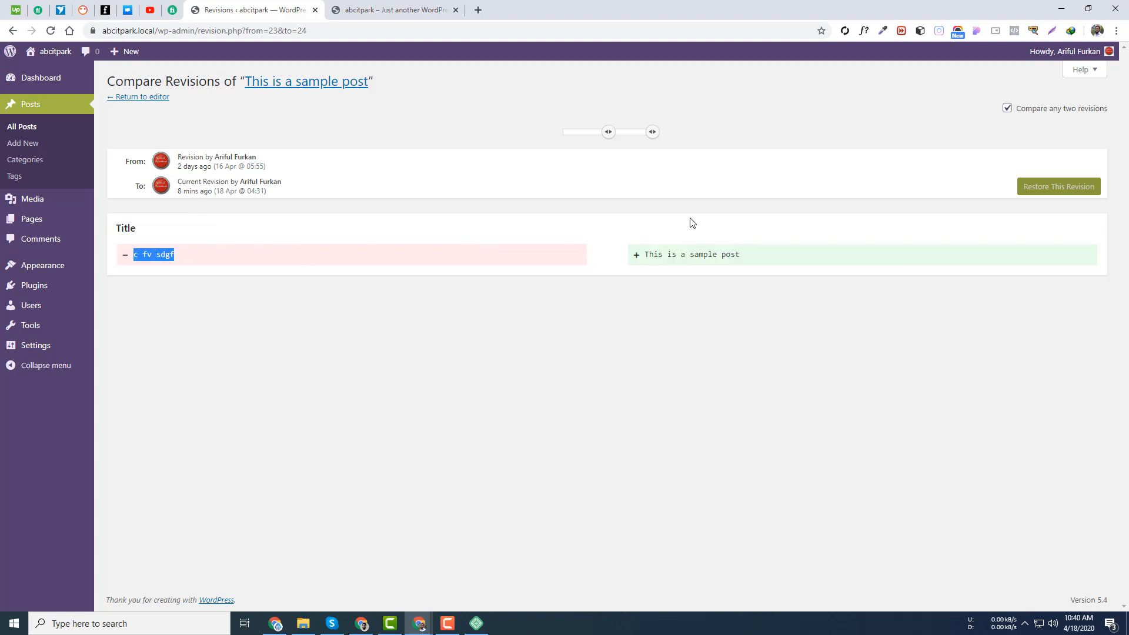
pyautogui.tripleClick(733, 257)
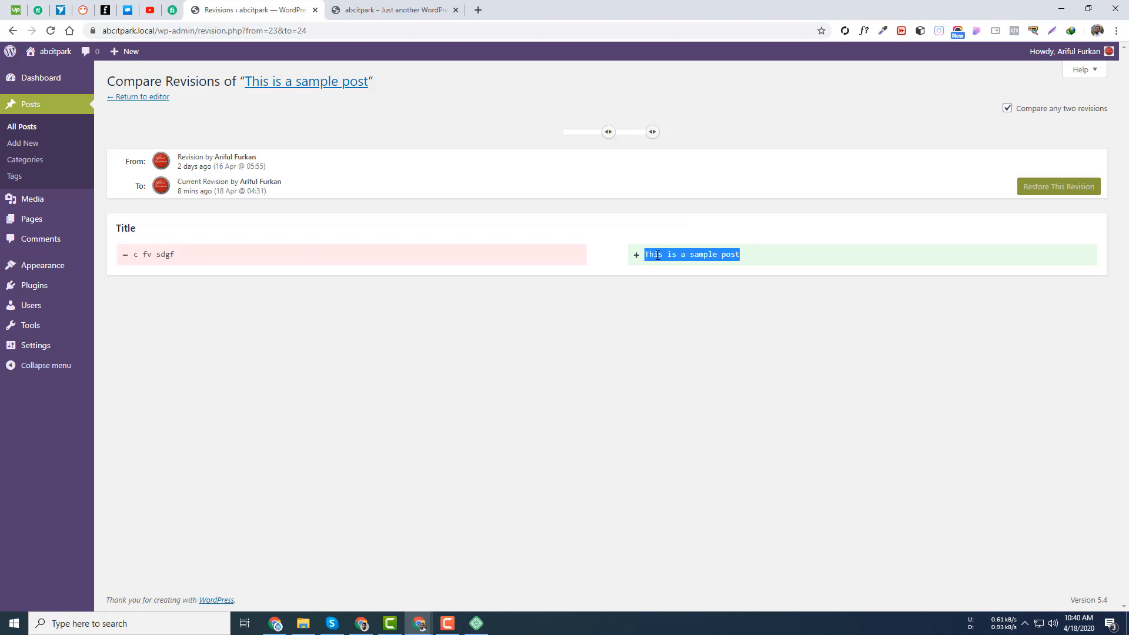
pyautogui.click(380, 8)
pyautogui.click(290, 9)
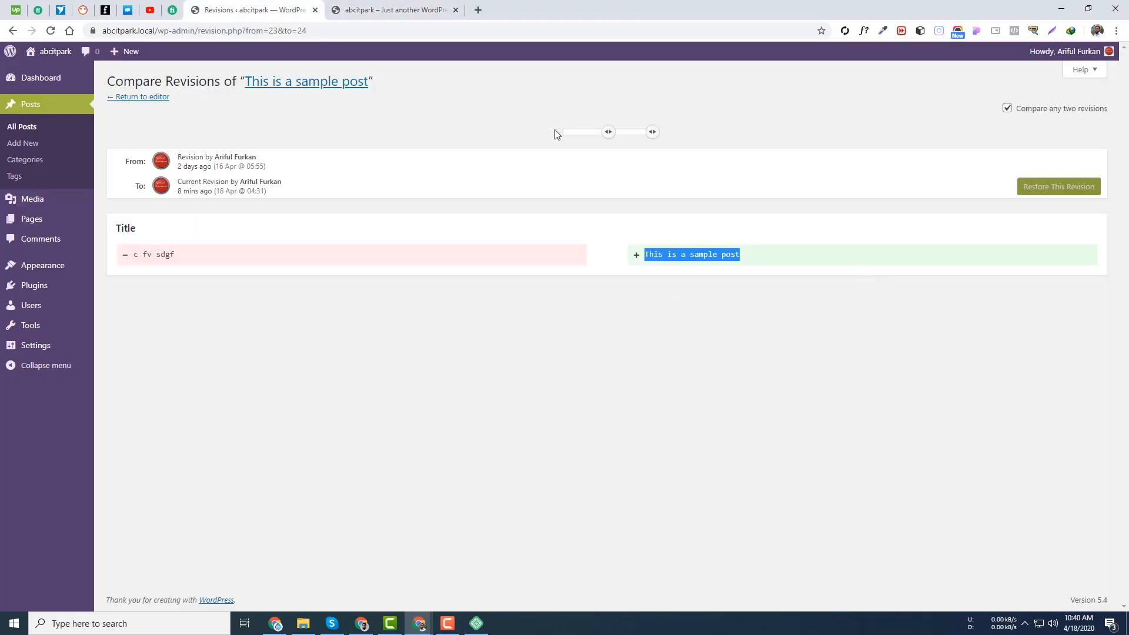
pyautogui.click(143, 97)
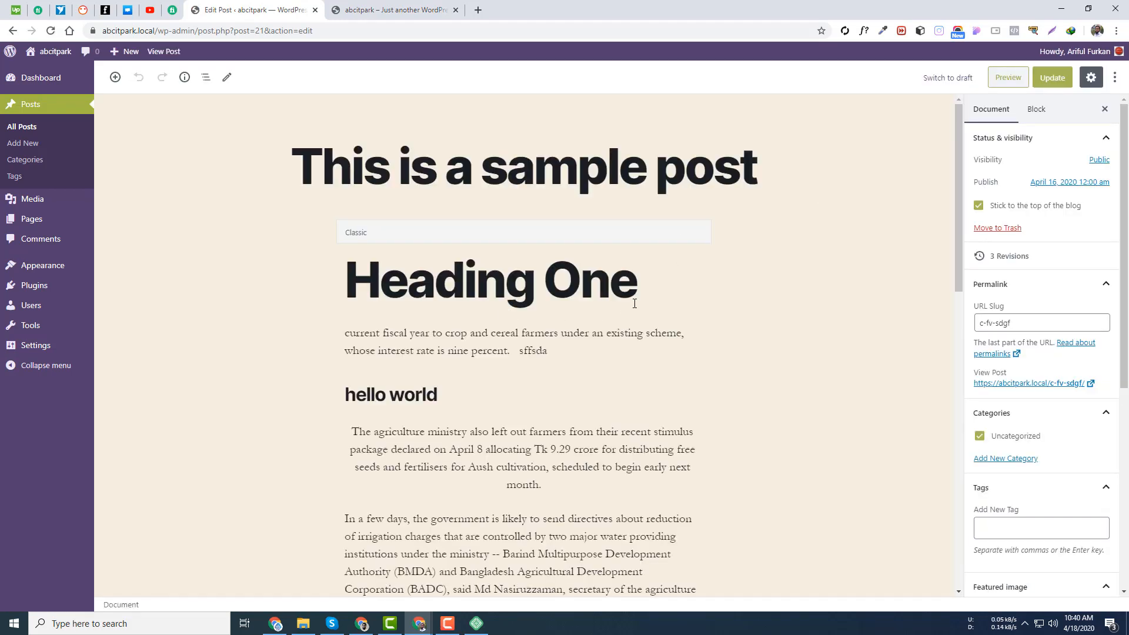
# - Append ' is here' to the Heading One block and update the post
pyautogui.click(645, 291)
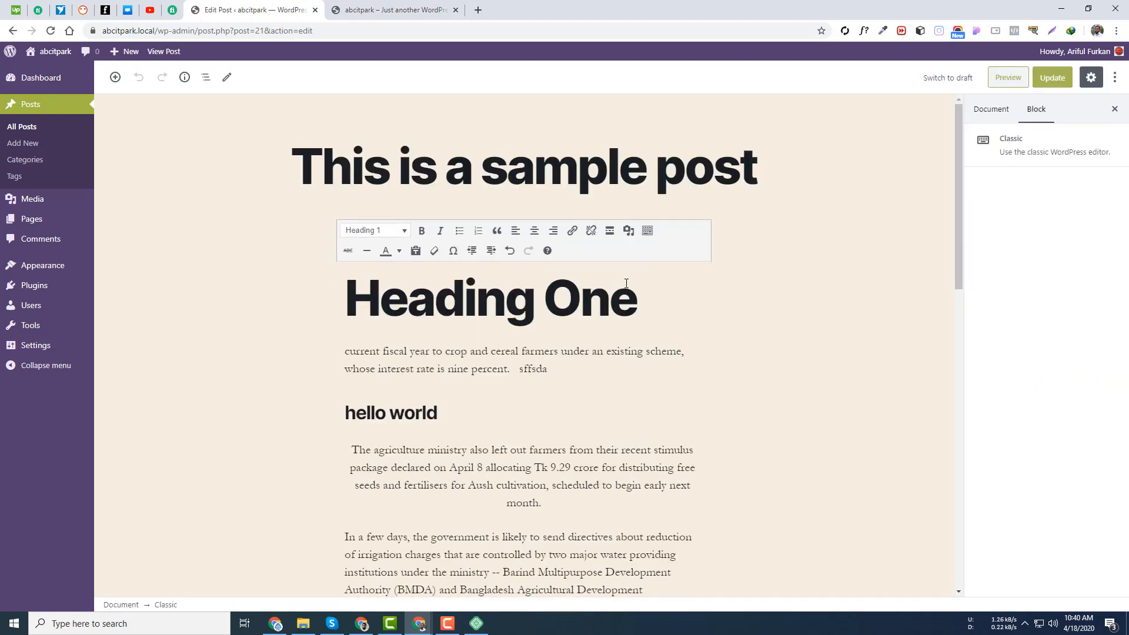
pyautogui.write('is here')
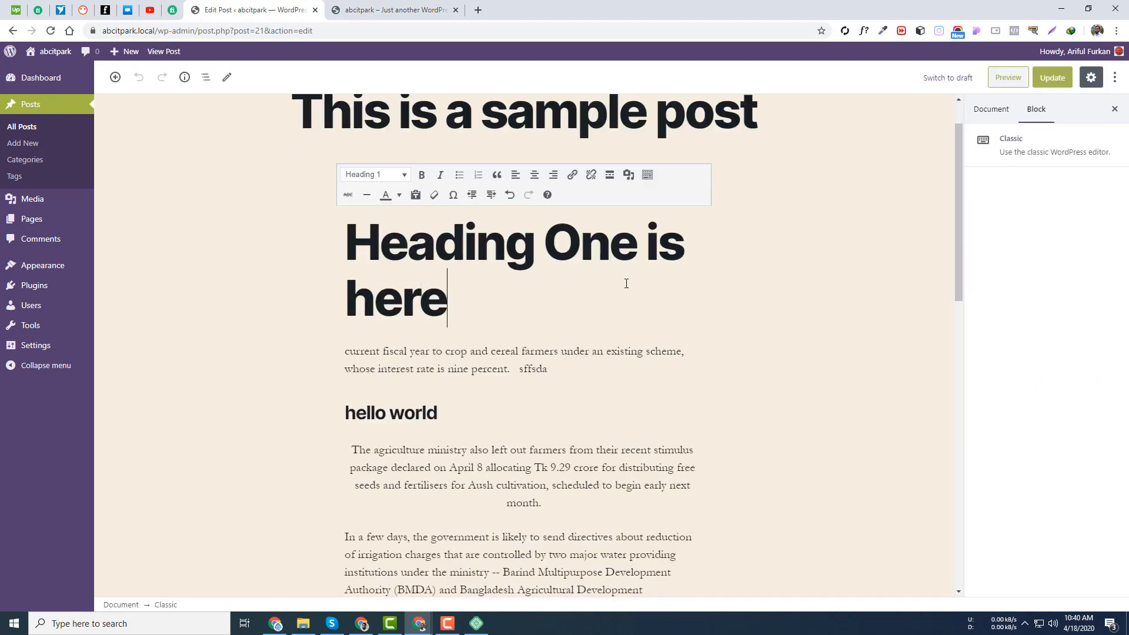
pyautogui.click(1059, 78)
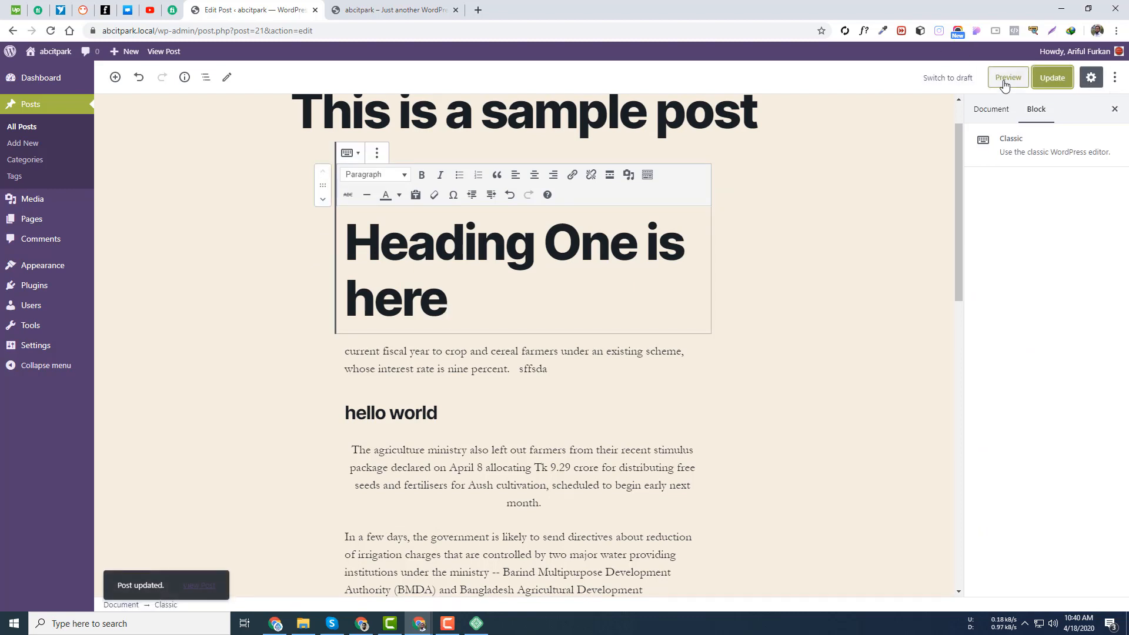
# - Toggle the editor's settings sidebar and options menu, leaving Document settings shown
pyautogui.click(1115, 109)
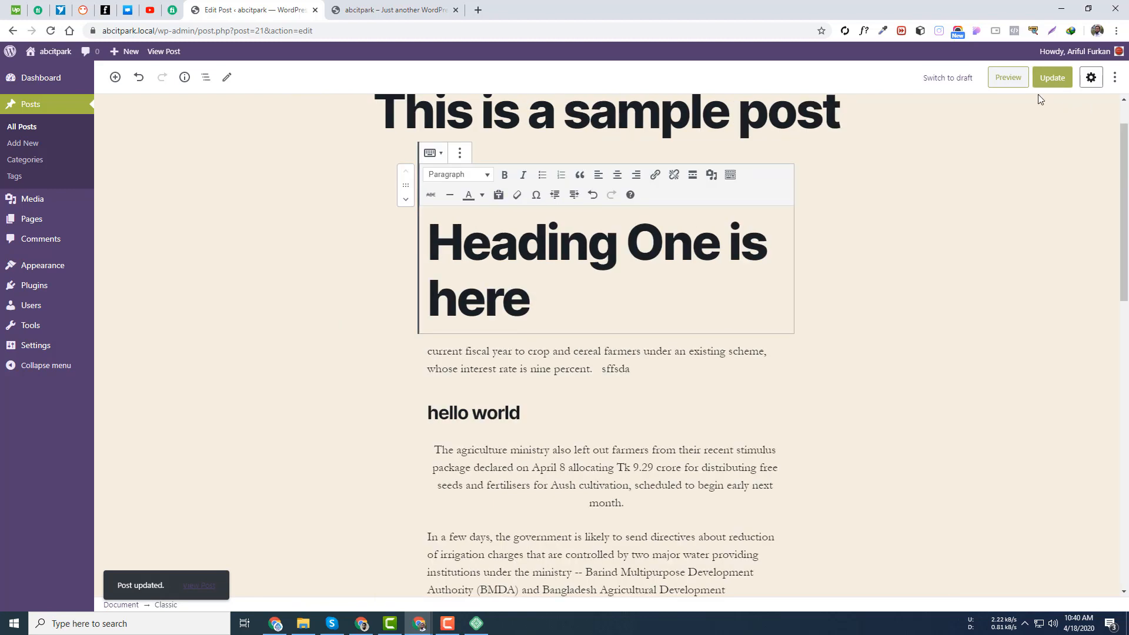
pyautogui.click(1114, 77)
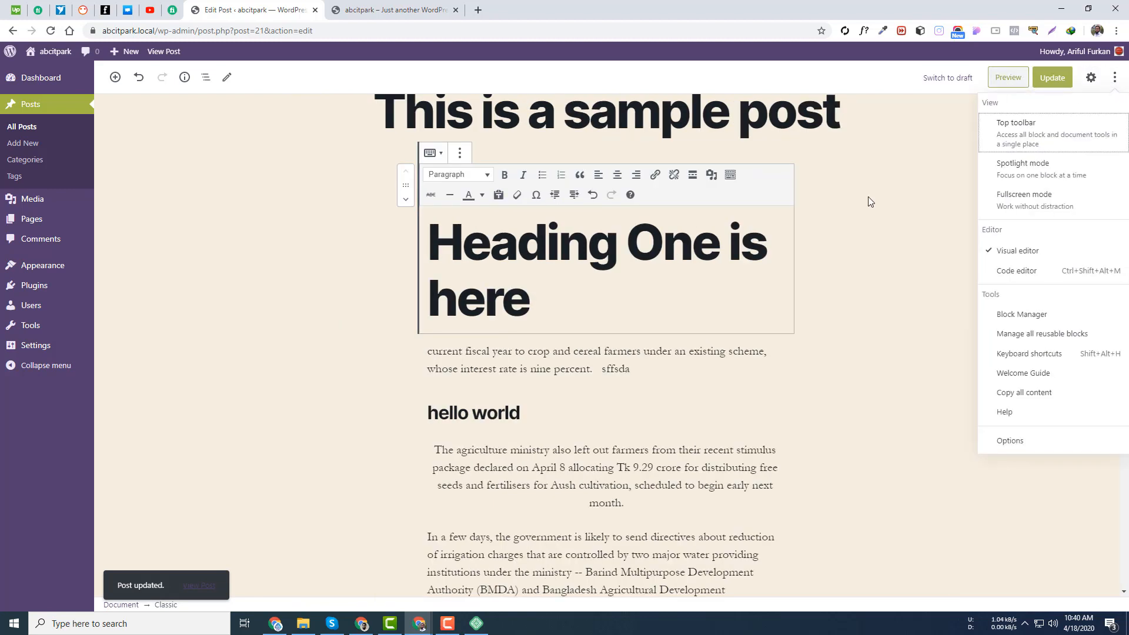
pyautogui.click(1004, 127)
pyautogui.click(1091, 77)
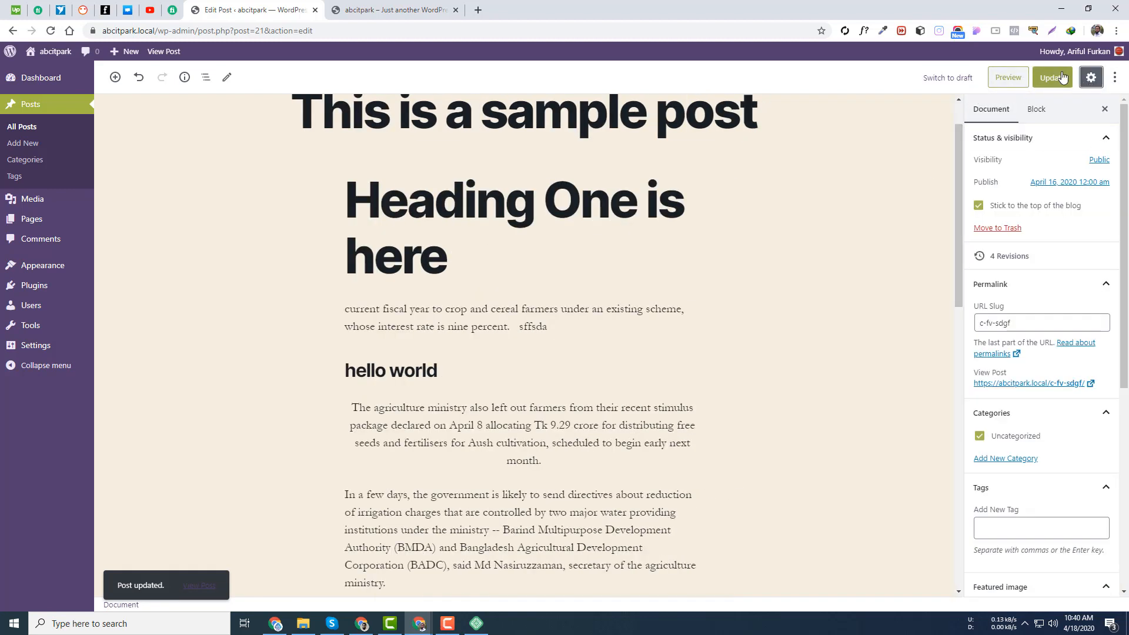
pyautogui.click(1092, 79)
pyautogui.click(1093, 78)
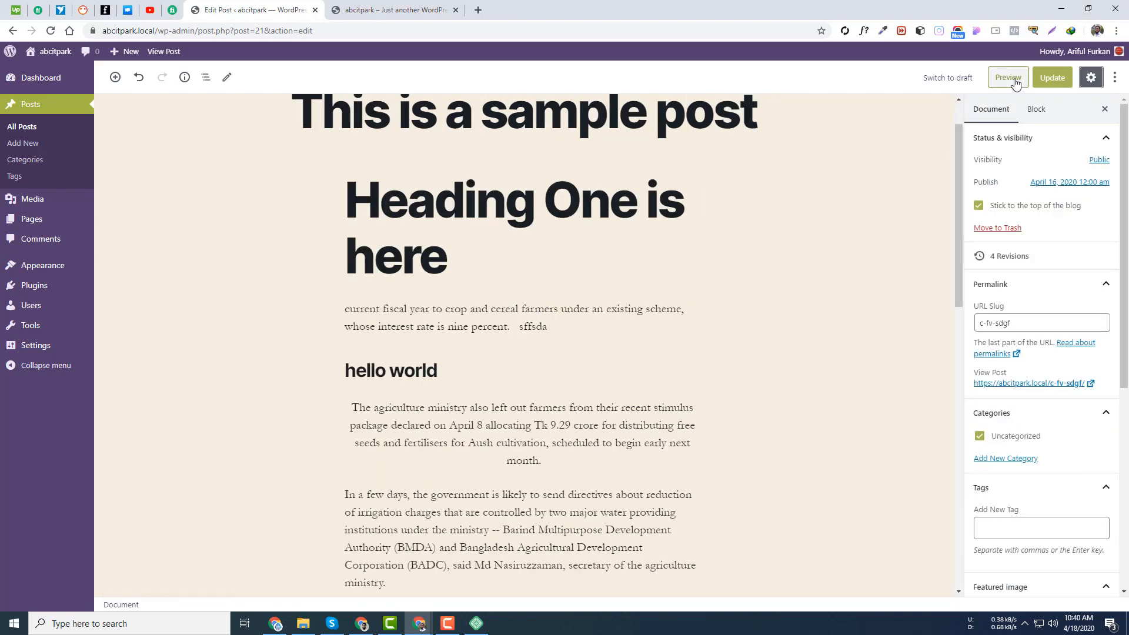
# - Inspect the 'is here' heading diff among 4 revisions, then show the 16 Apr 'c fv sdgf' revision
pyautogui.click(1018, 257)
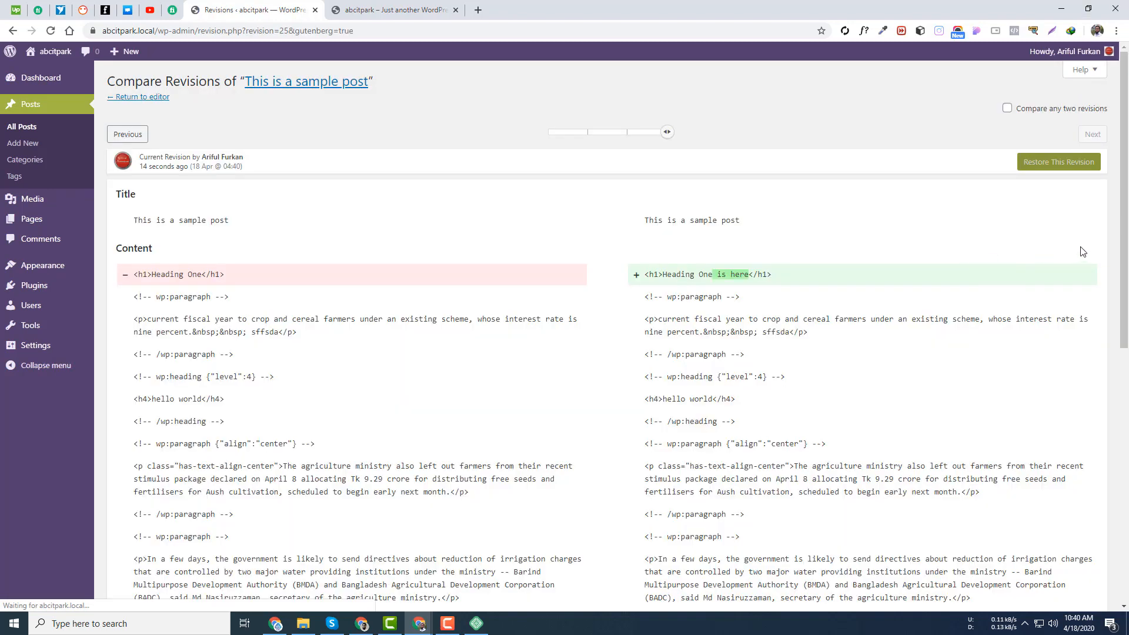
pyautogui.scroll(-1, 717, 292)
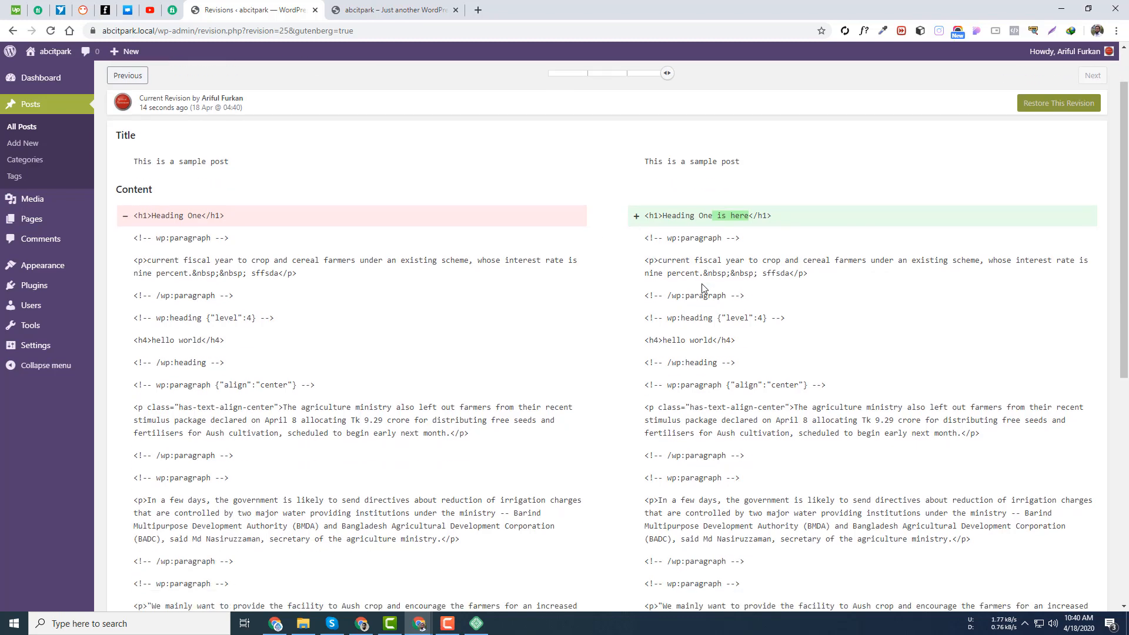
pyautogui.moveTo(717, 213); pyautogui.dragTo(747, 215)
pyautogui.doubleClick(684, 218)
pyautogui.doubleClick(740, 216)
pyautogui.scroll(1, 511, 247)
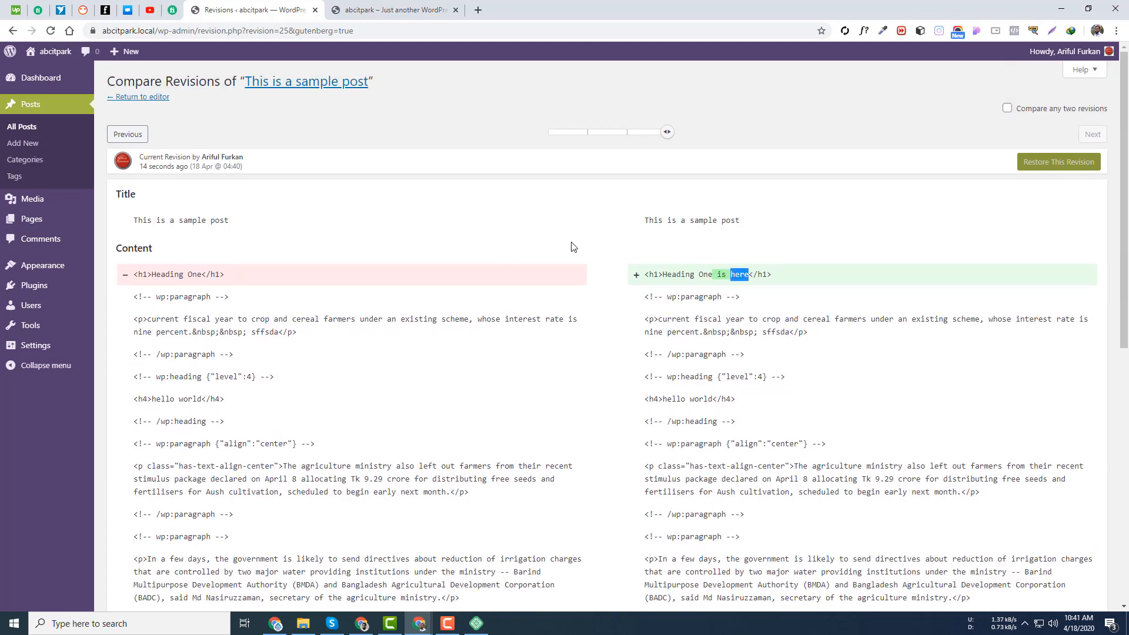
pyautogui.tripleClick(737, 275)
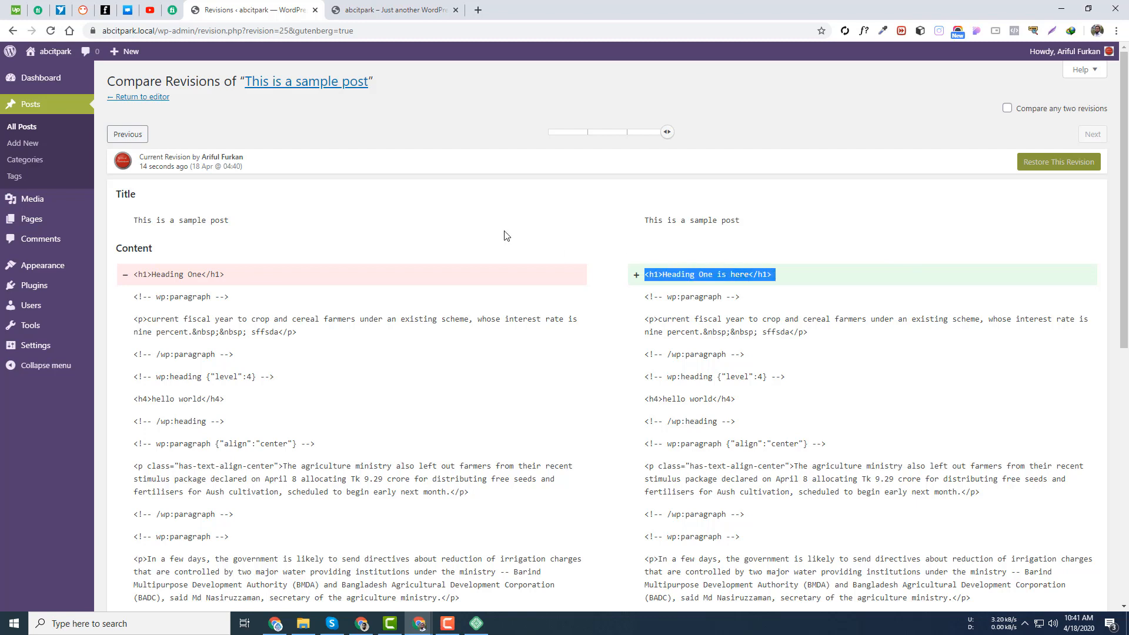
pyautogui.click(603, 133)
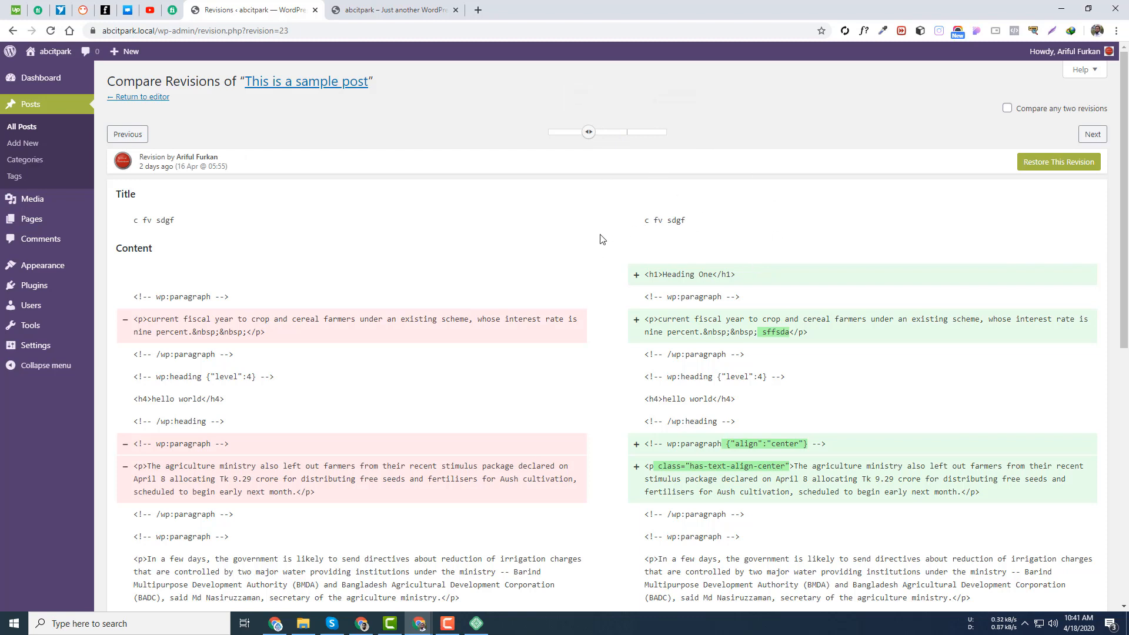
pyautogui.tripleClick(169, 217)
# - Restore the 16 Apr revision and review the 'c fv sdgf' title, Heading One block and settings
pyautogui.click(1098, 167)
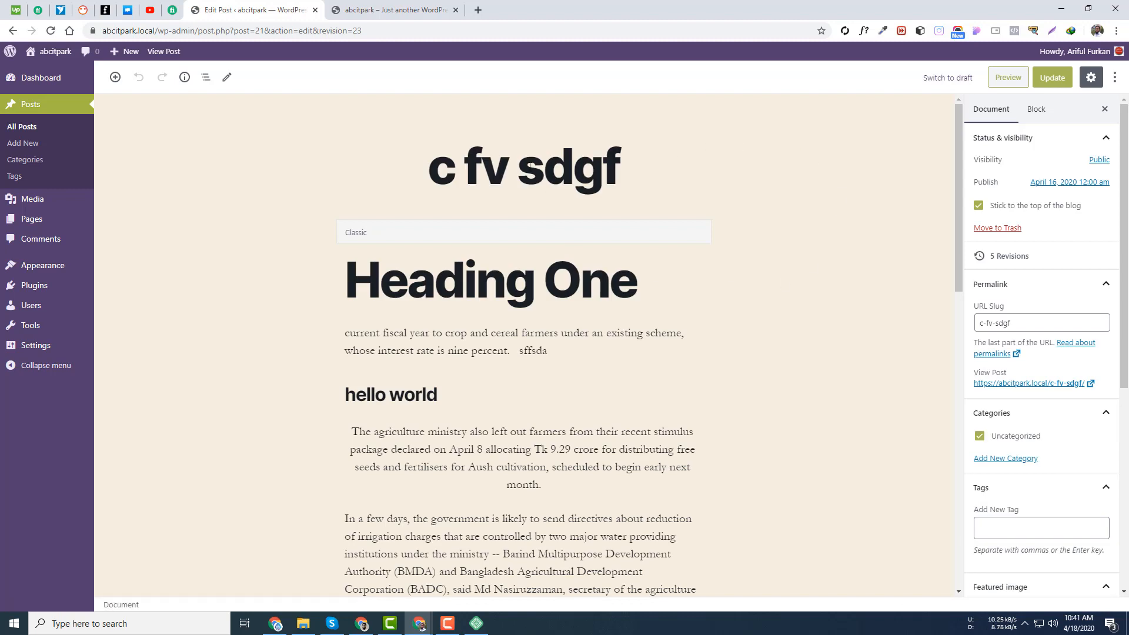
pyautogui.click(530, 165)
pyautogui.click(575, 267)
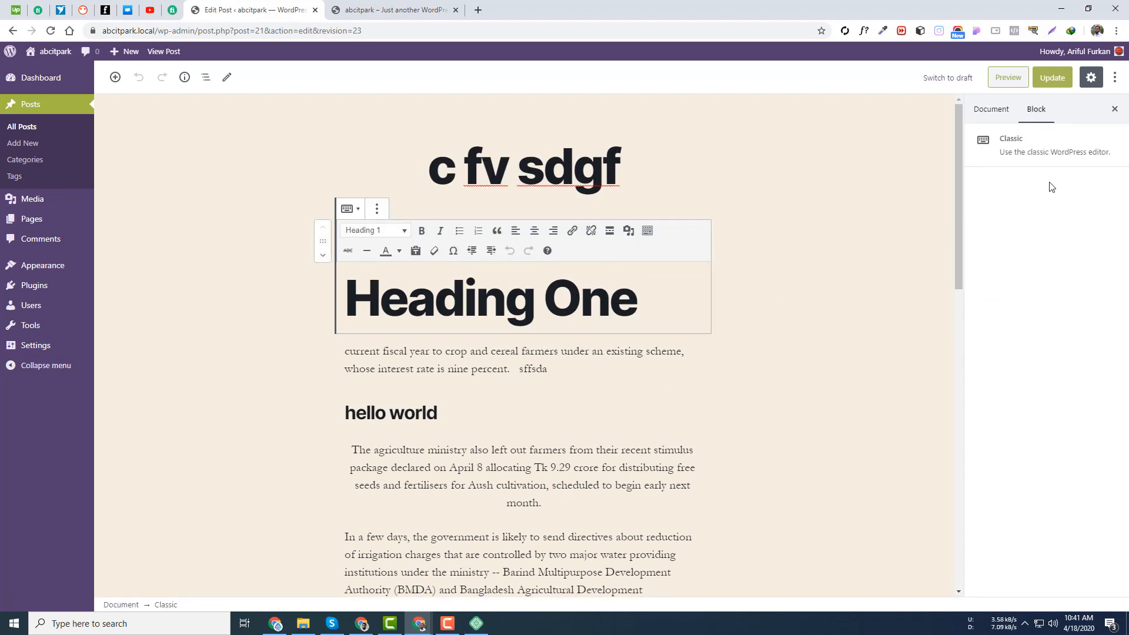
pyautogui.click(998, 113)
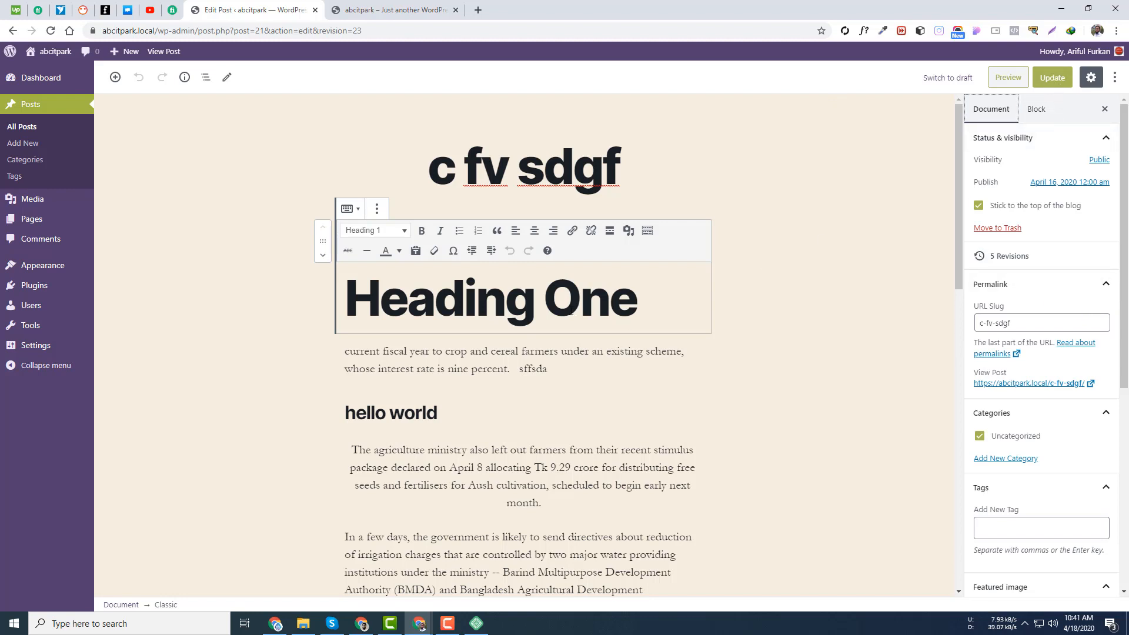
pyautogui.click(599, 328)
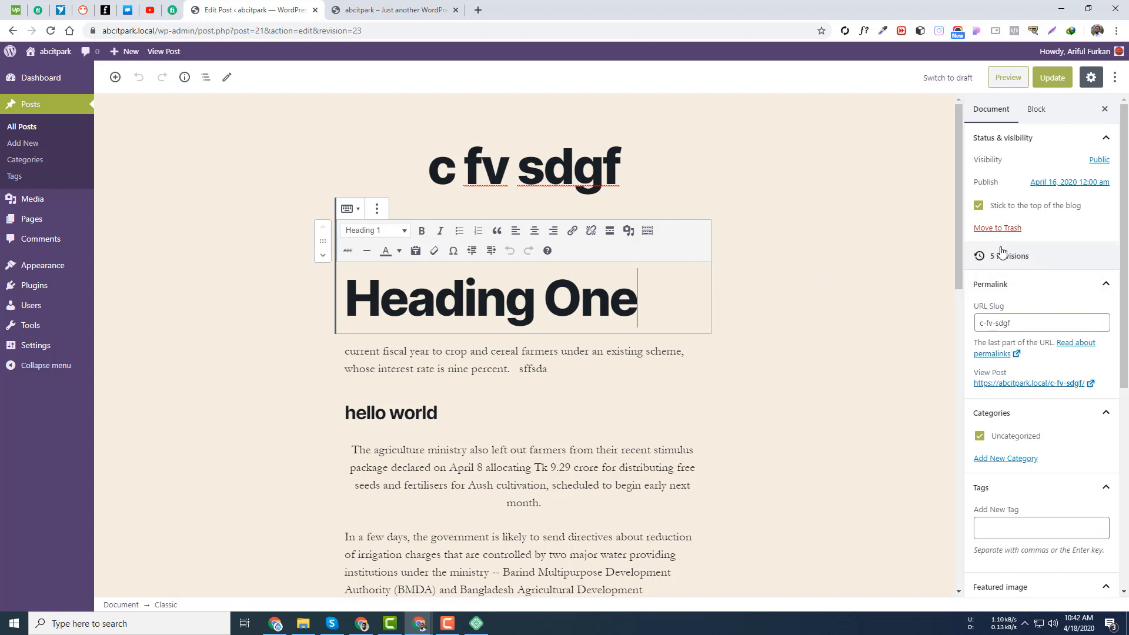
pyautogui.scroll(-2, 1002, 344)
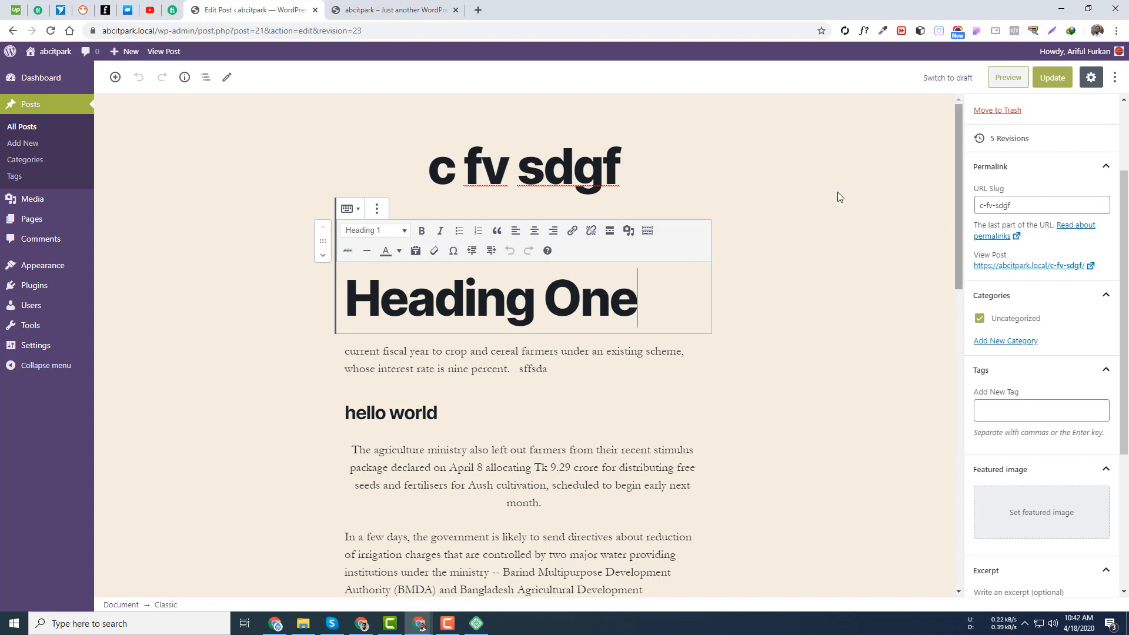
pyautogui.click(429, 7)
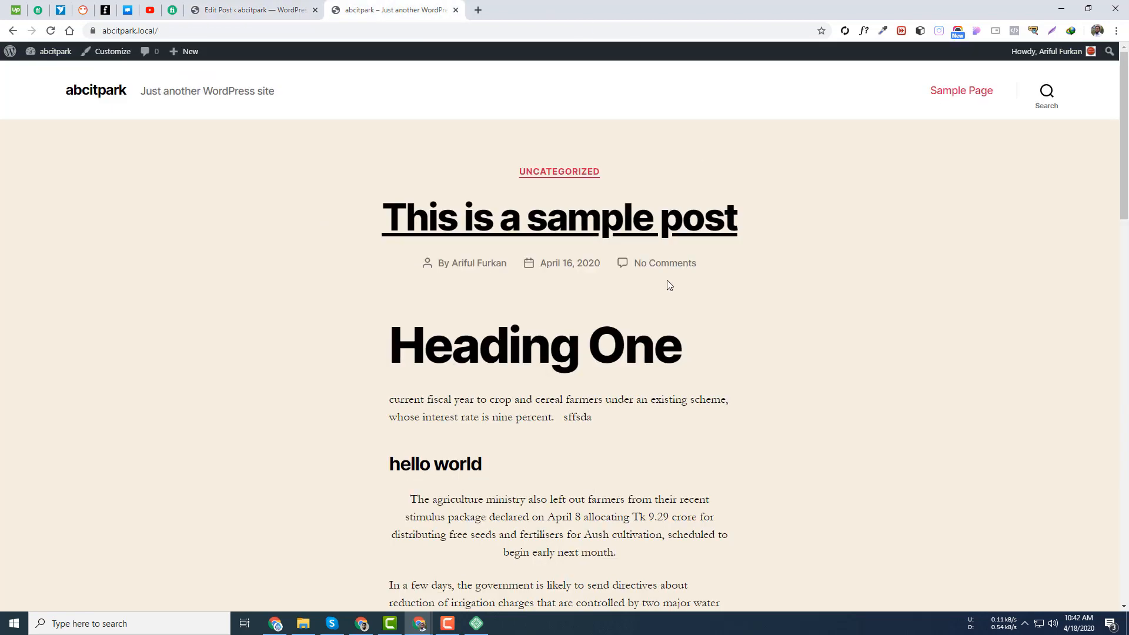
pyautogui.click(521, 226)
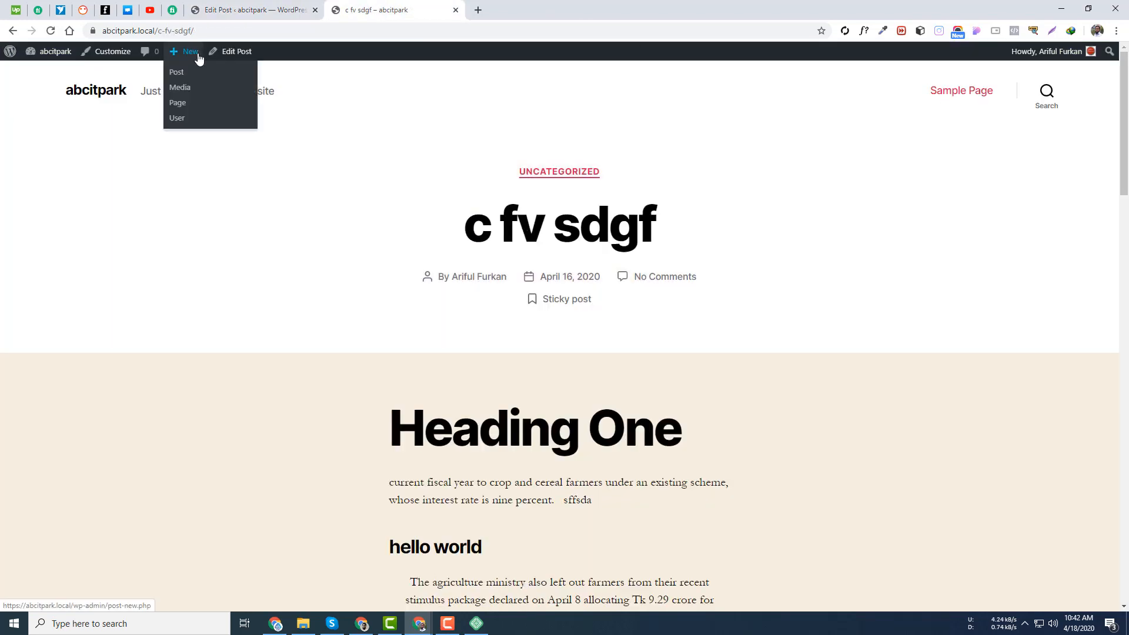
pyautogui.moveTo(191, 30); pyautogui.dragTo(159, 30)
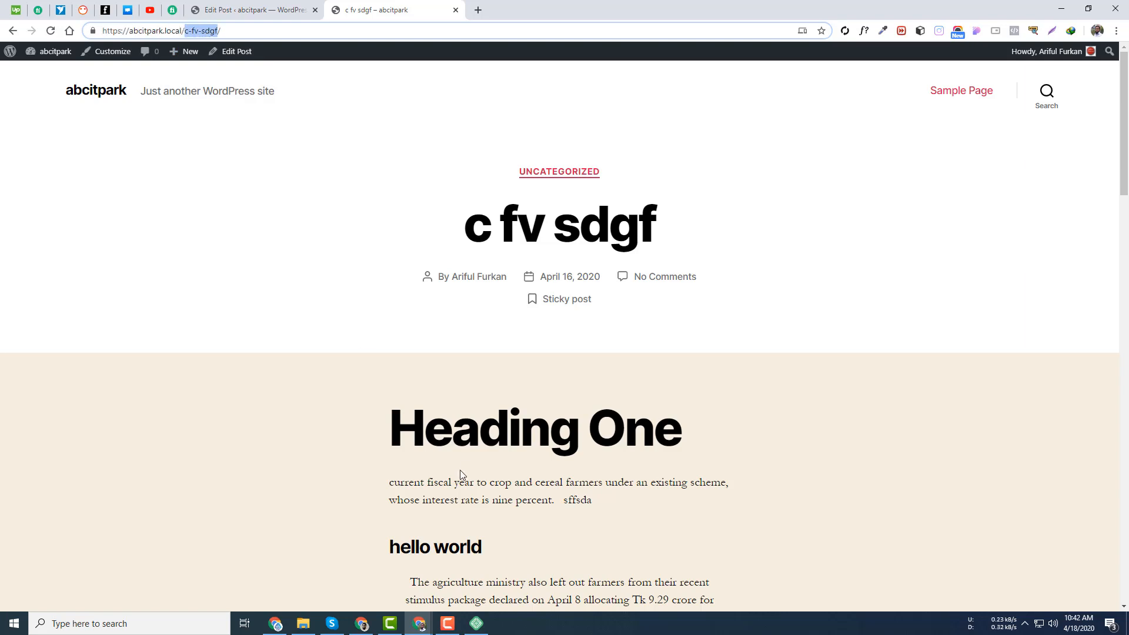
pyautogui.click(419, 623)
pyautogui.click(477, 573)
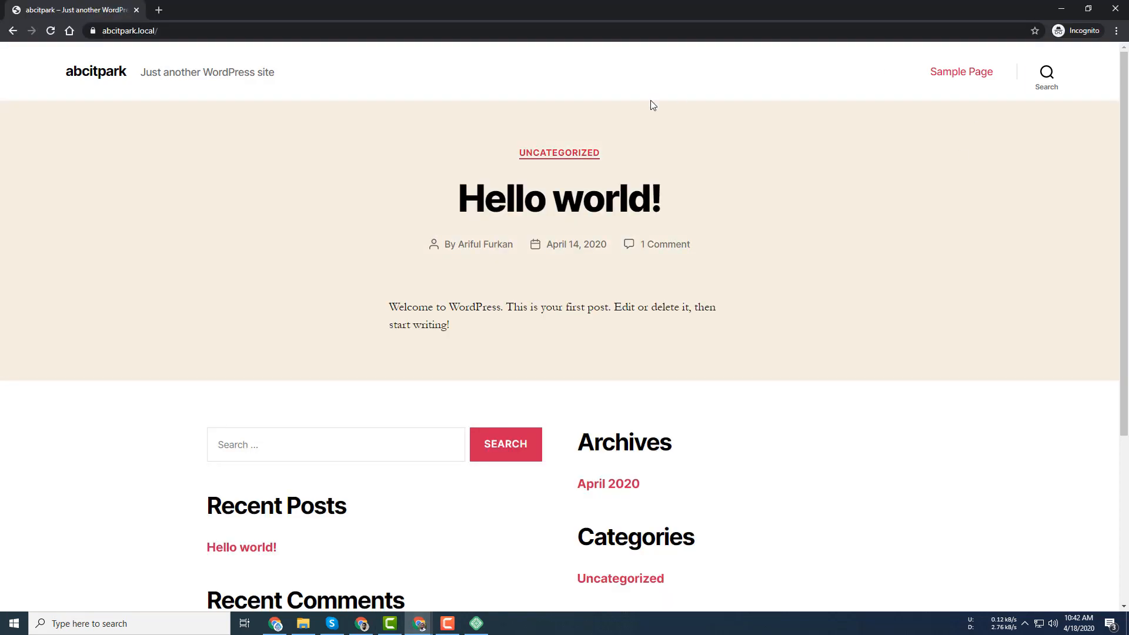
pyautogui.click(50, 30)
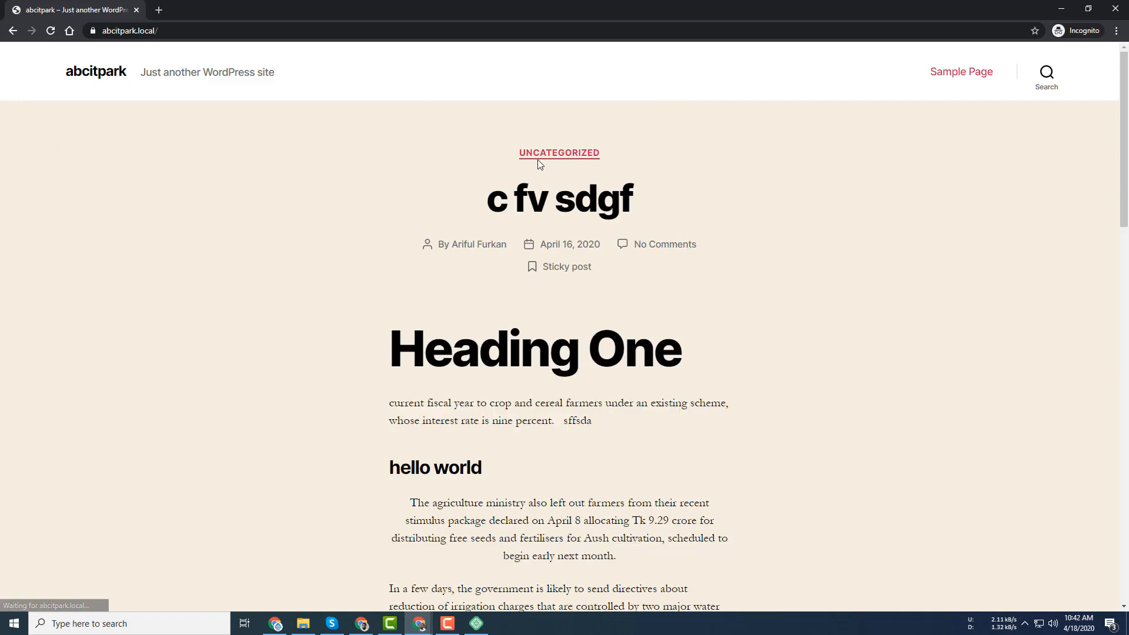
pyautogui.click(556, 200)
pyautogui.moveTo(203, 33); pyautogui.dragTo(97, 34)
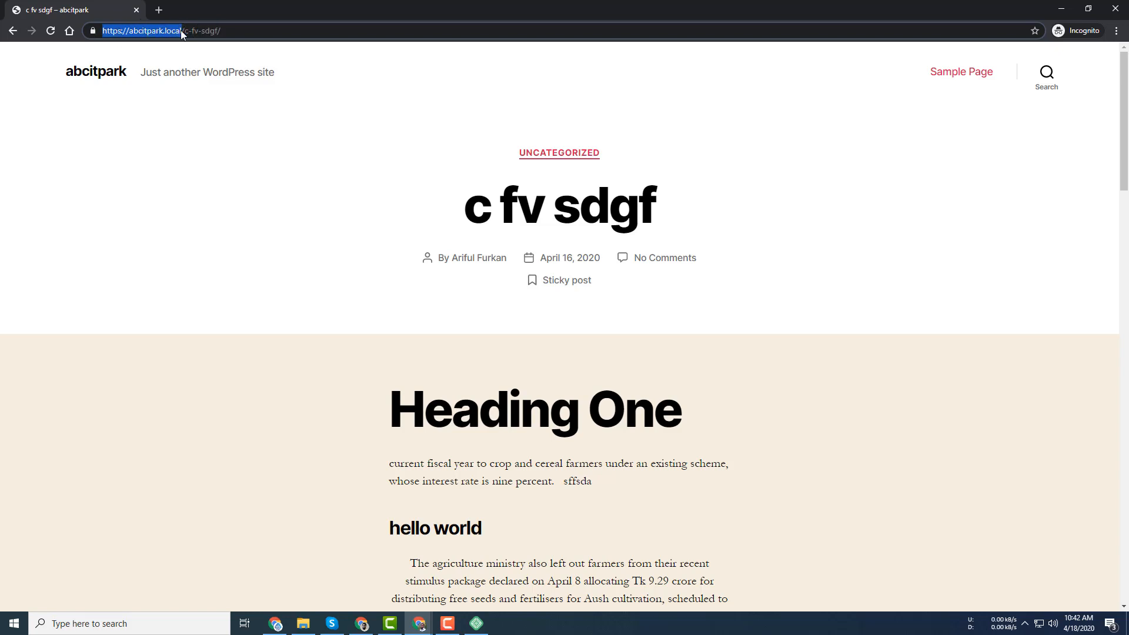
pyautogui.moveTo(184, 31); pyautogui.dragTo(233, 31)
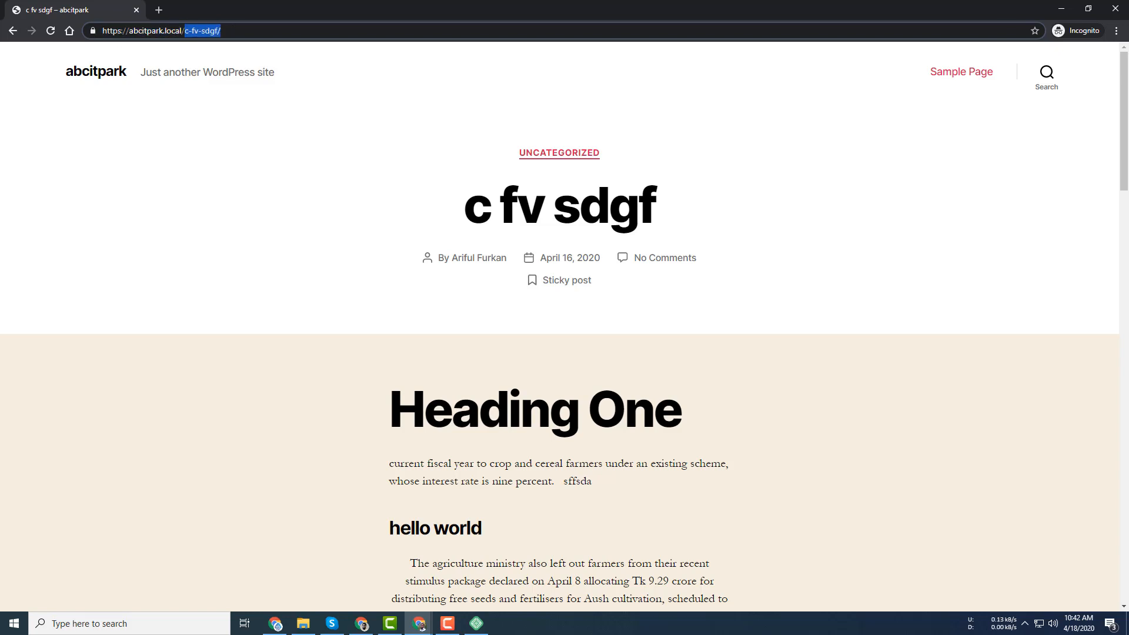
pyautogui.click(1062, 8)
pyautogui.click(266, 9)
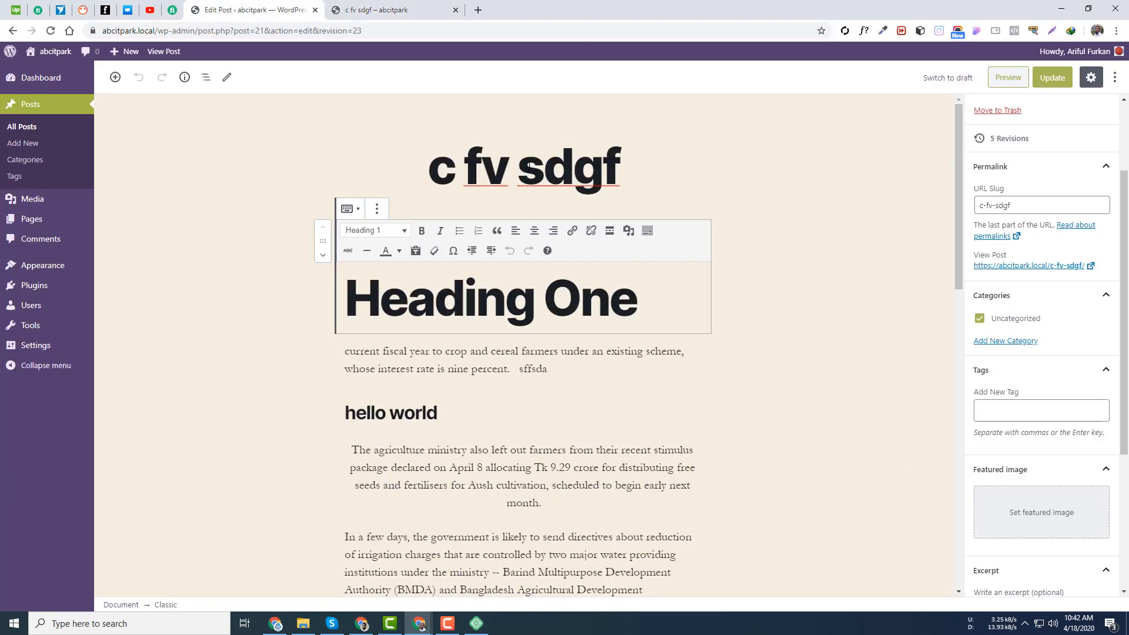
# - Replace the post's URL slug with 'first-sample-post' and update the post
pyautogui.doubleClick(568, 169)
pyautogui.click(520, 167)
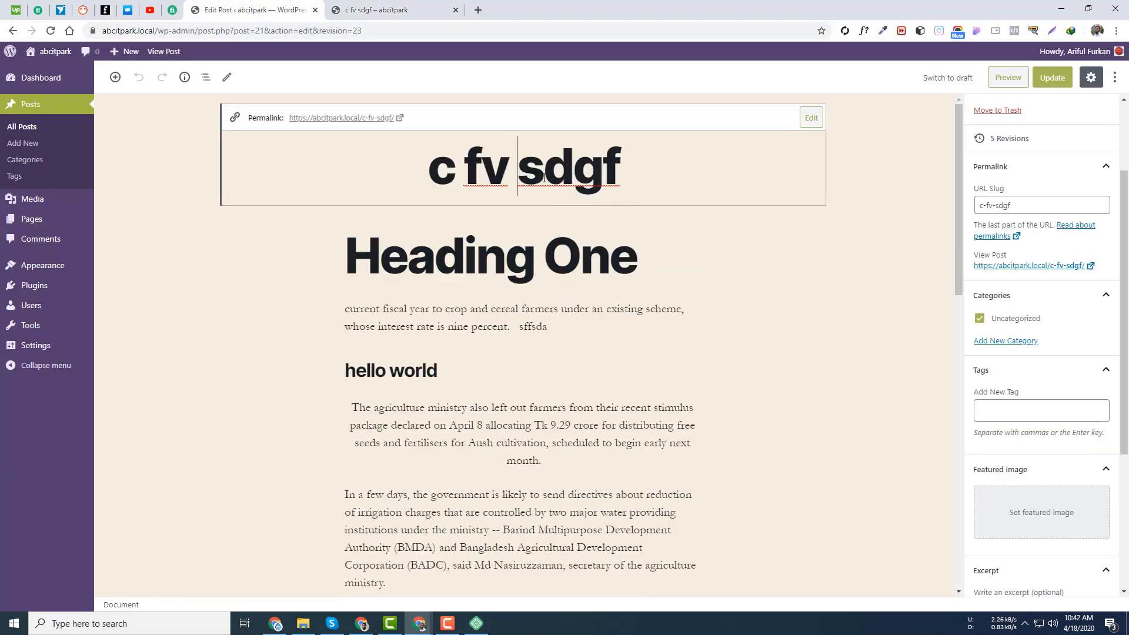
pyautogui.click(1021, 203)
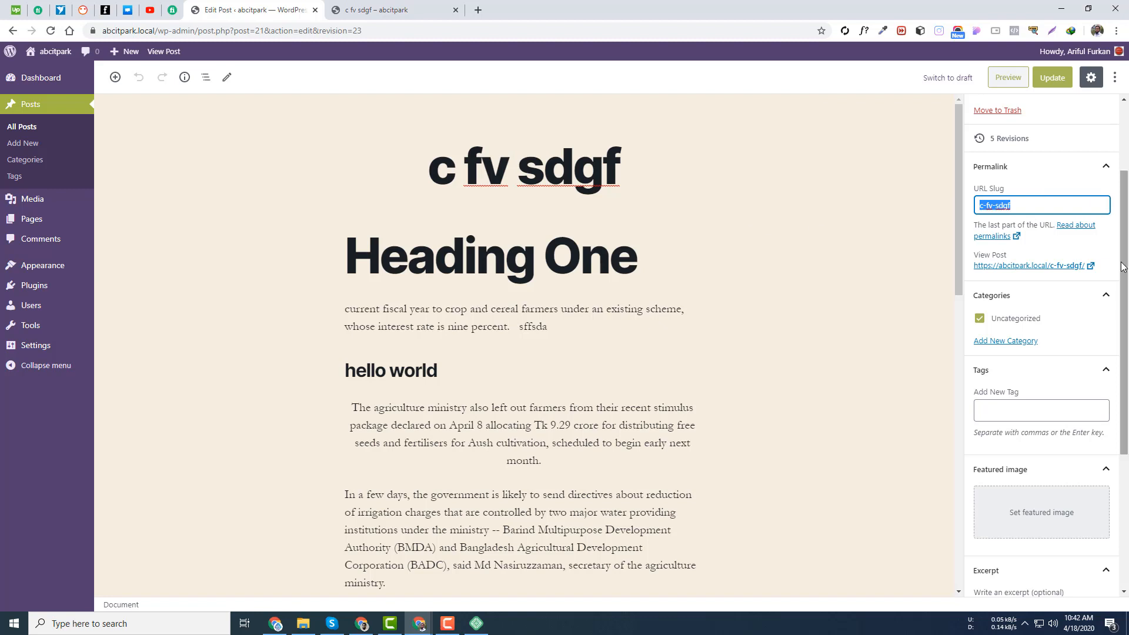
pyautogui.write('head')
pyautogui.press('BackSpace')
pyautogui.press('BackSpace')
pyautogui.press('BackSpace')
pyautogui.write('first')
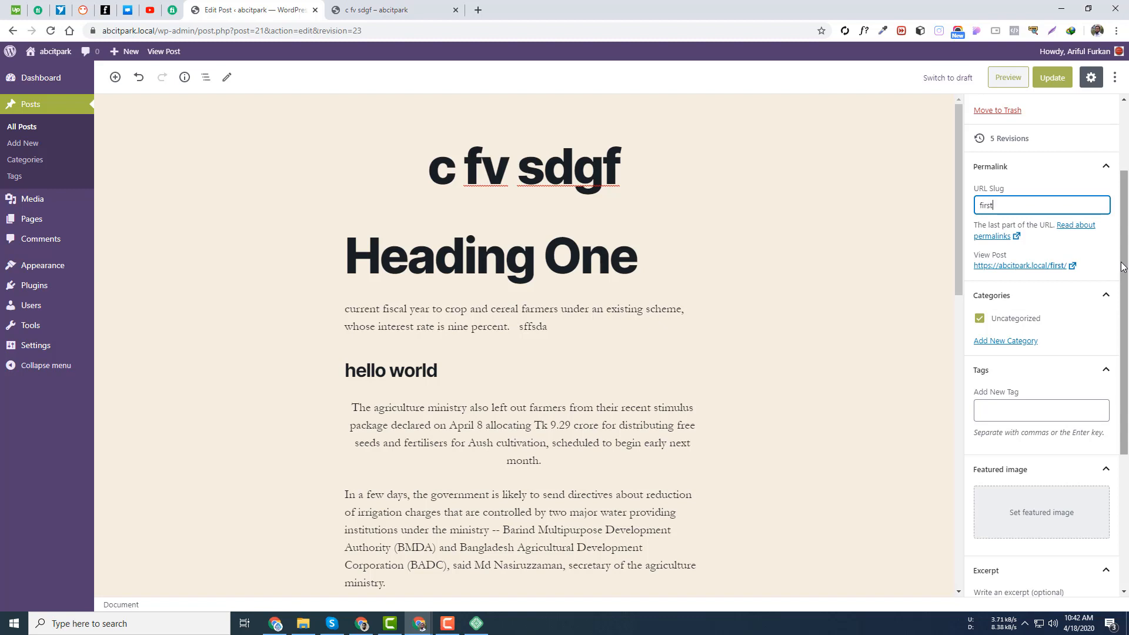
pyautogui.write('-sample-post')
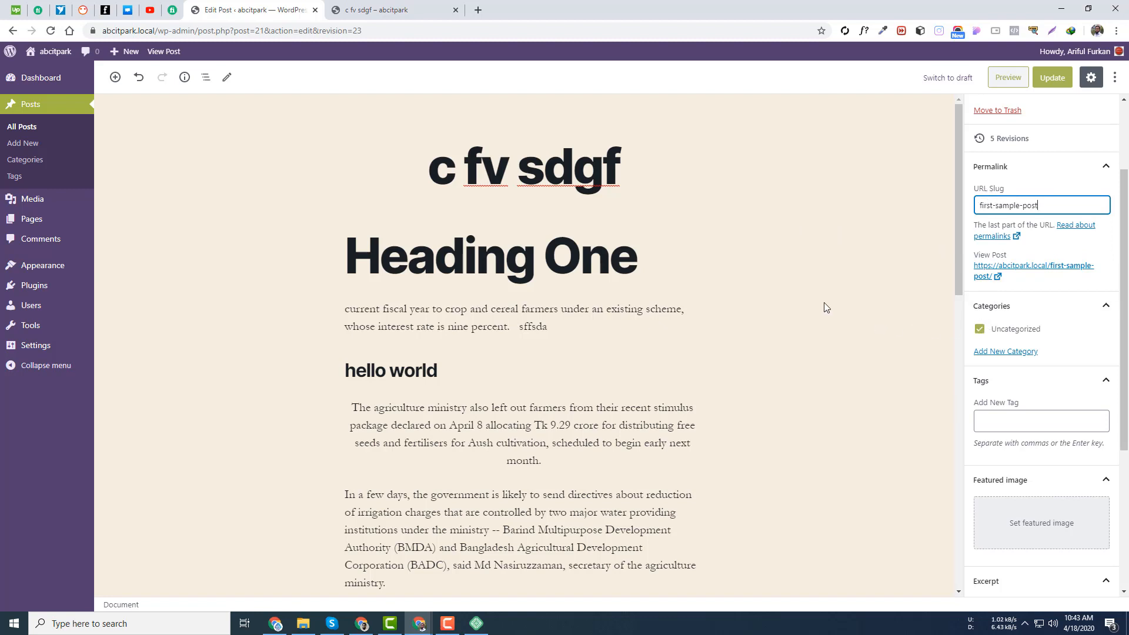
pyautogui.click(1053, 81)
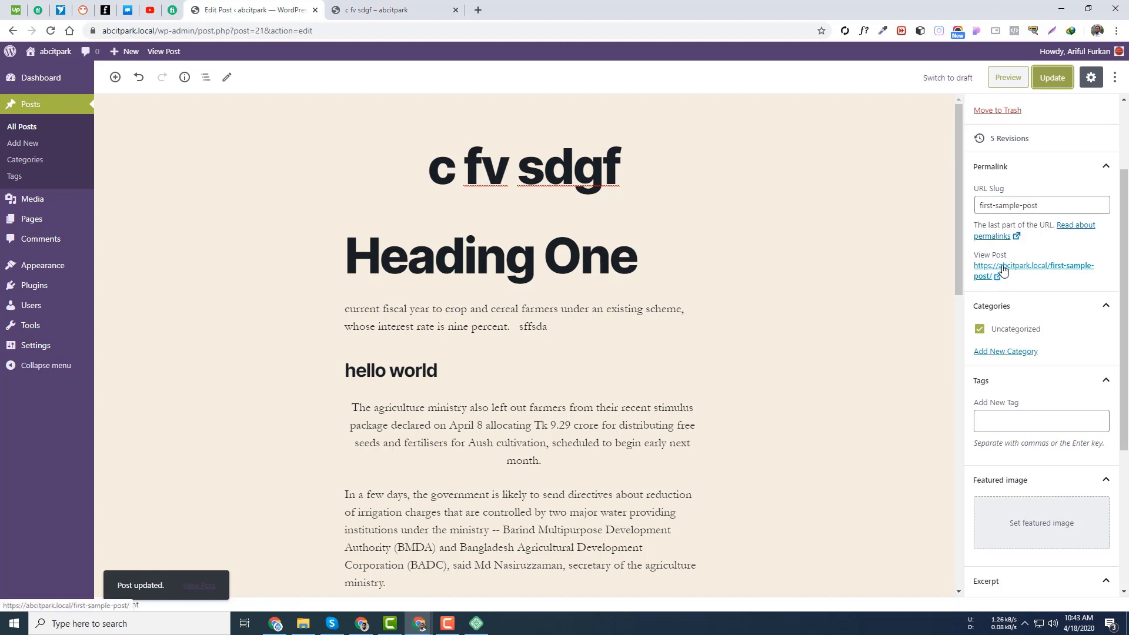
pyautogui.click(1041, 205)
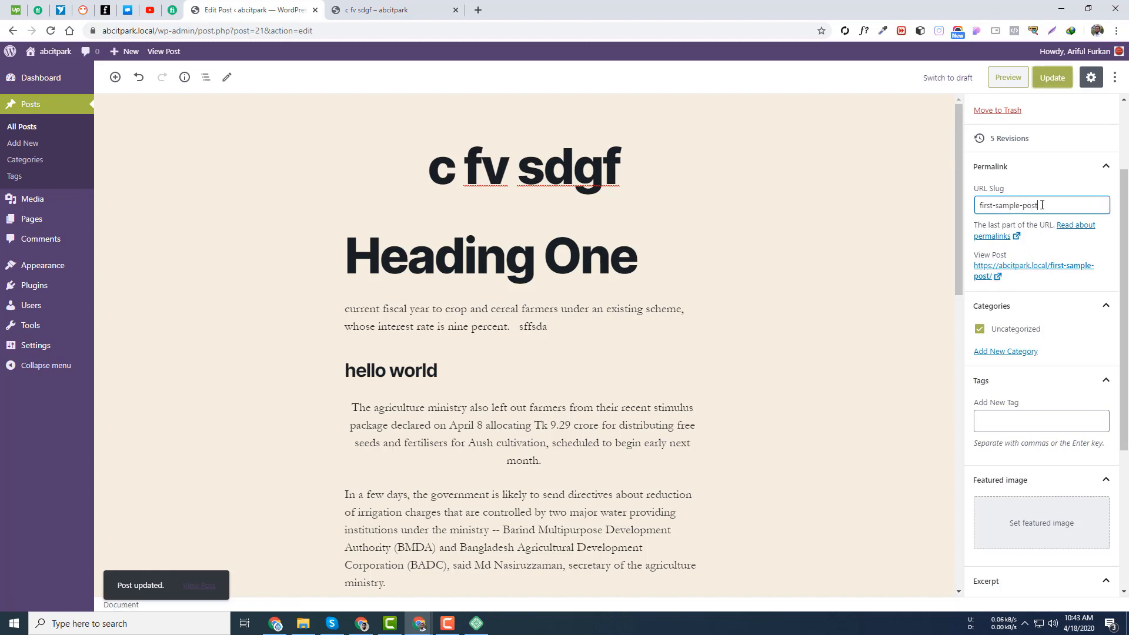
pyautogui.moveTo(1042, 205); pyautogui.dragTo(962, 207)
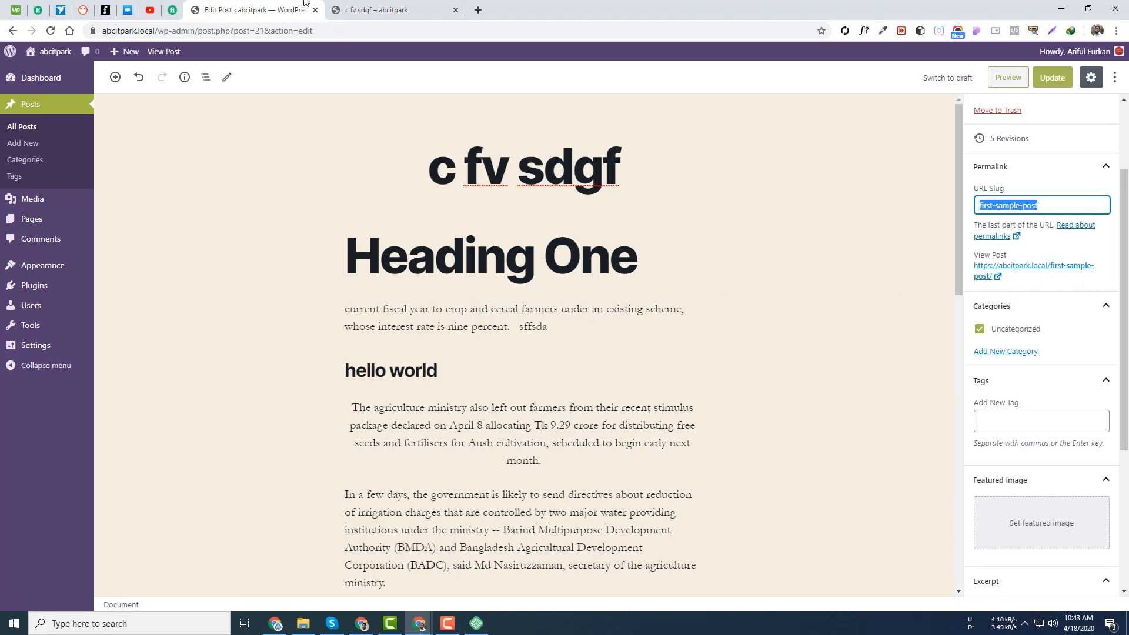
pyautogui.click(381, 10)
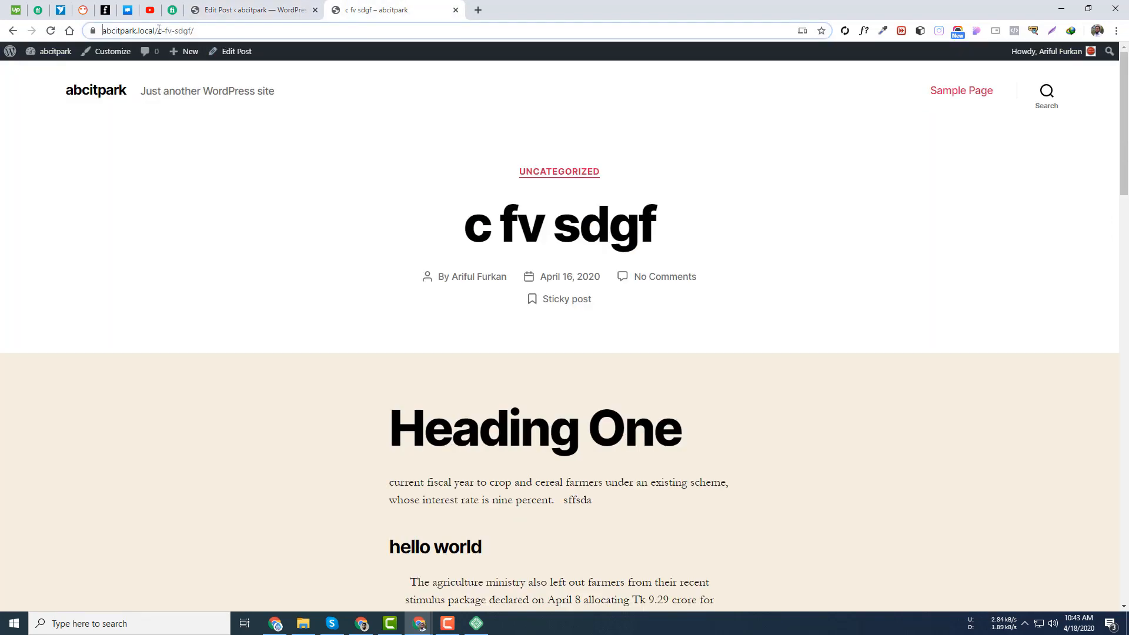
pyautogui.click(72, 94)
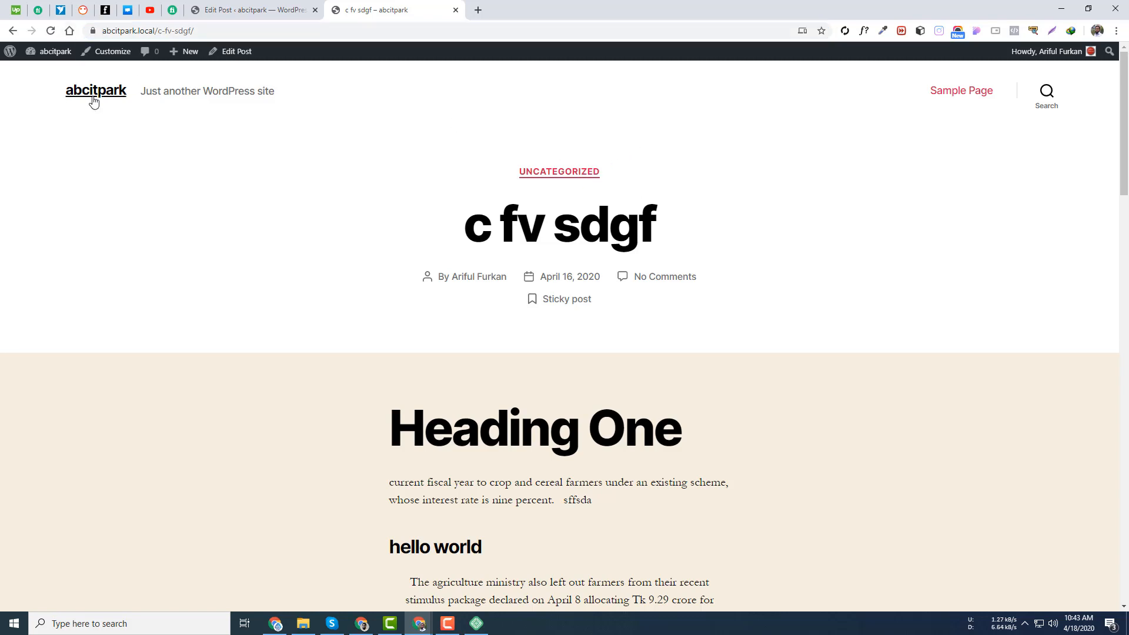
pyautogui.click(572, 218)
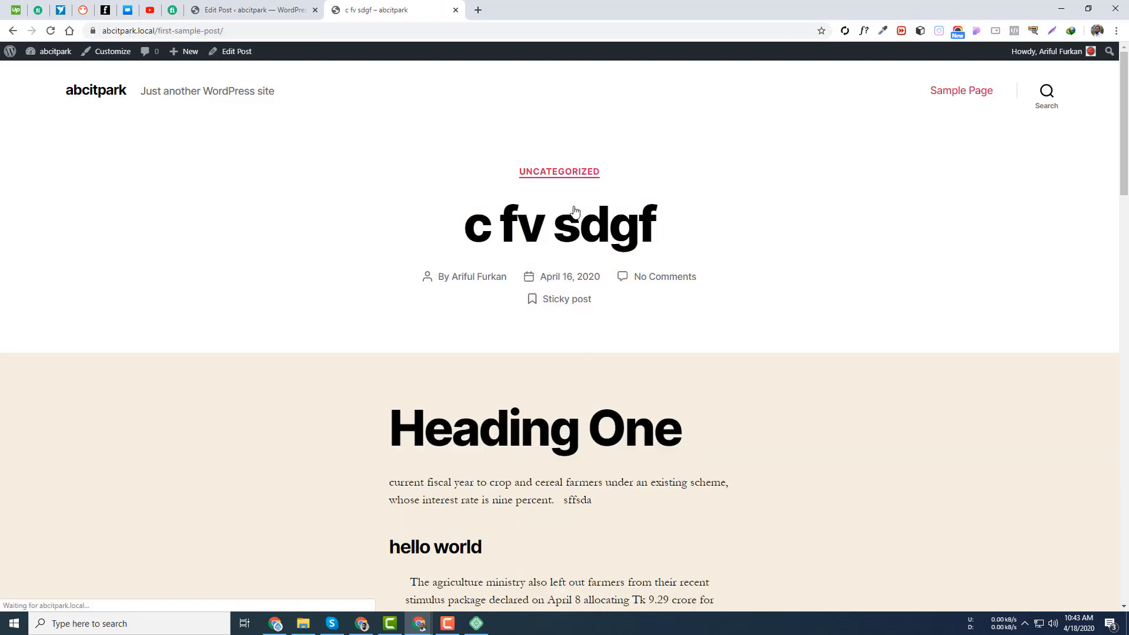
pyautogui.click(266, 6)
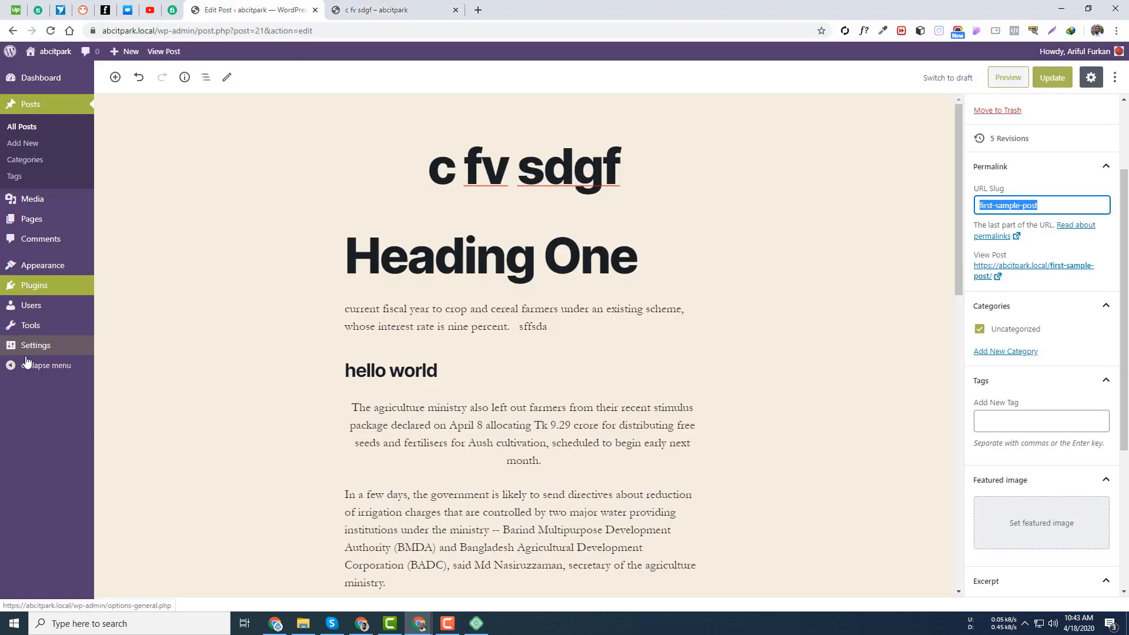
# - Open Permalink settings in a new tab, select Plain, and save the changes
pyautogui.moveTo(33, 348)
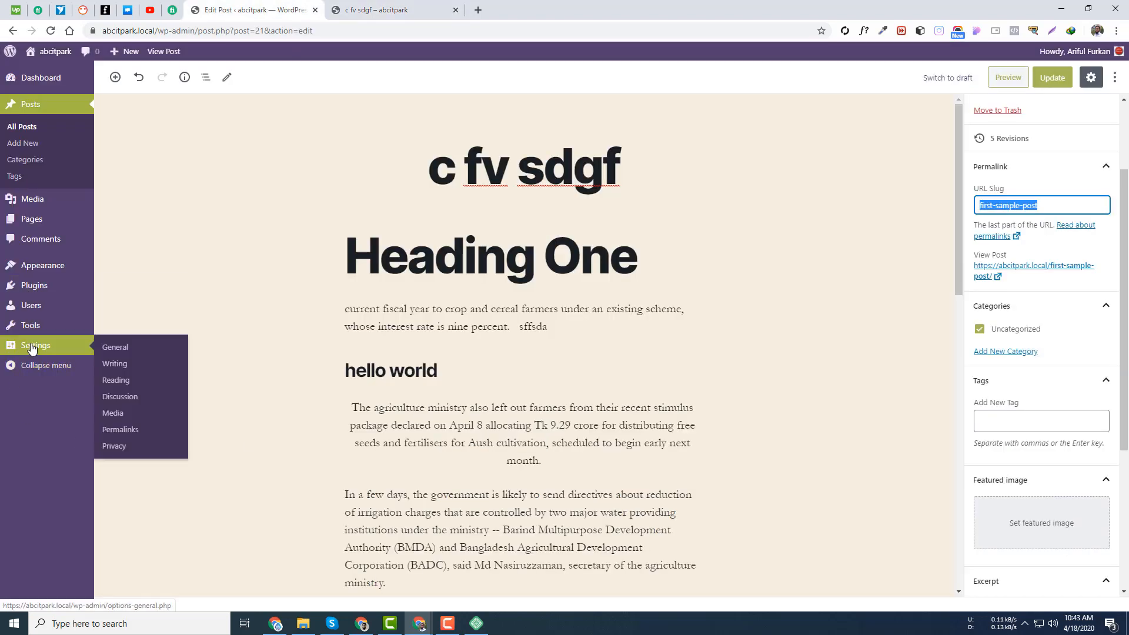
pyautogui.rightClick(122, 430)
pyautogui.click(162, 435)
pyautogui.click(562, 5)
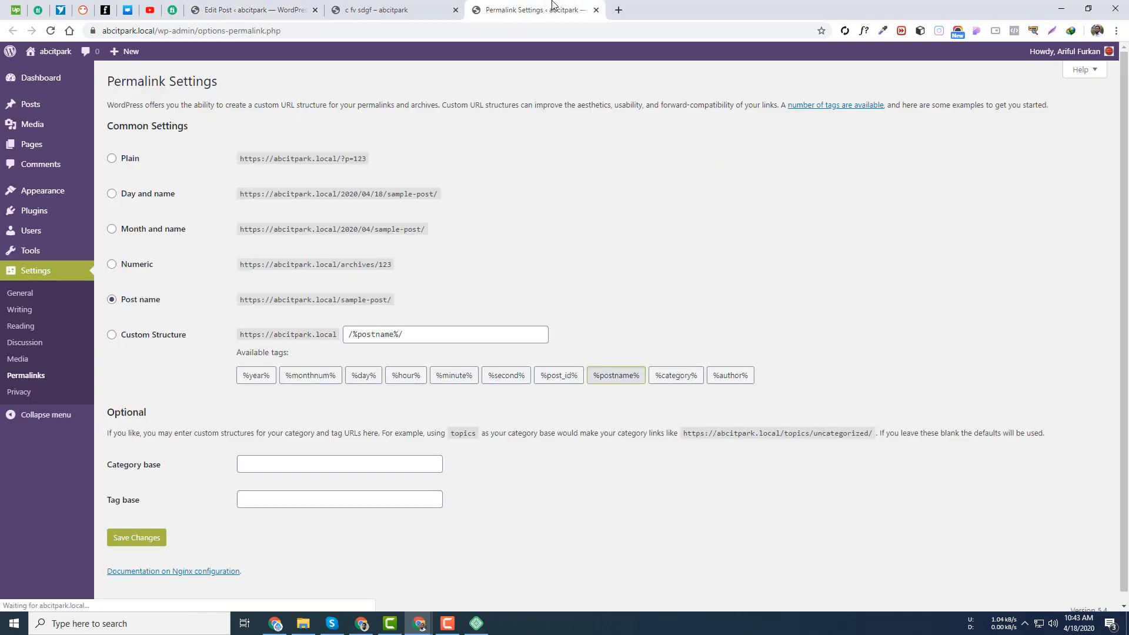
pyautogui.click(124, 159)
pyautogui.click(152, 541)
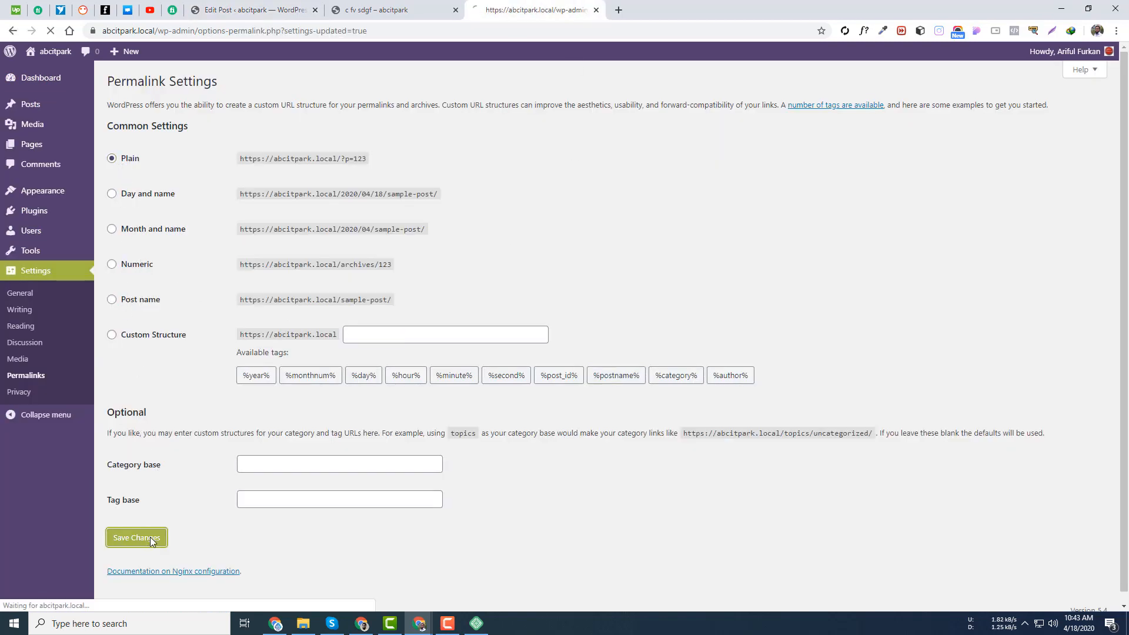
# - Open the post from the home page to confirm its address is ?p=21
pyautogui.click(388, 9)
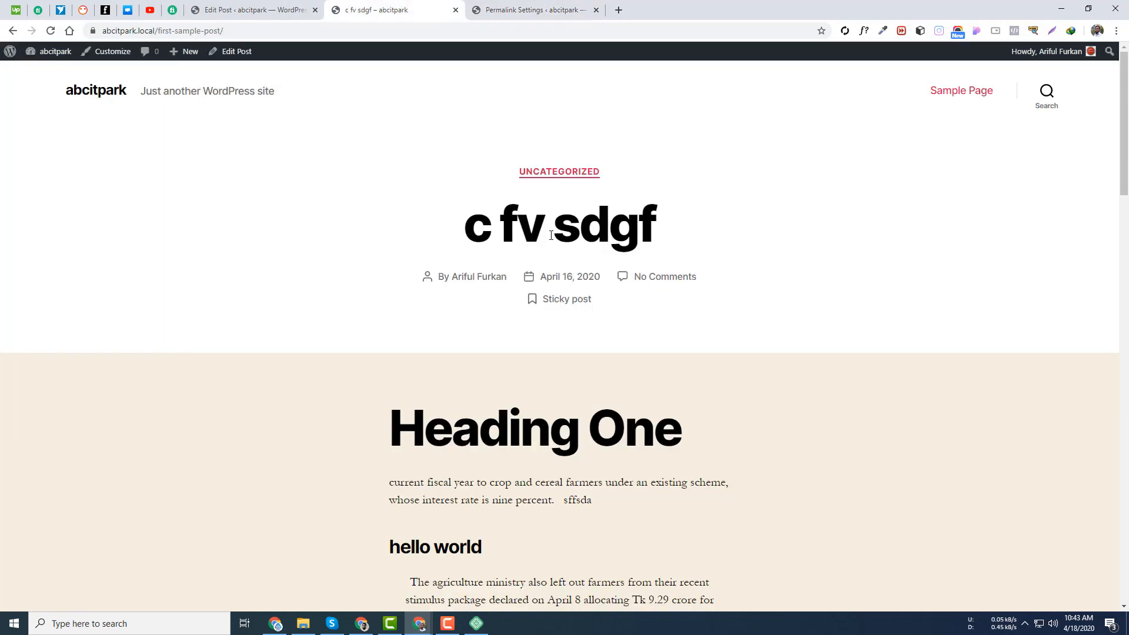
pyautogui.click(95, 90)
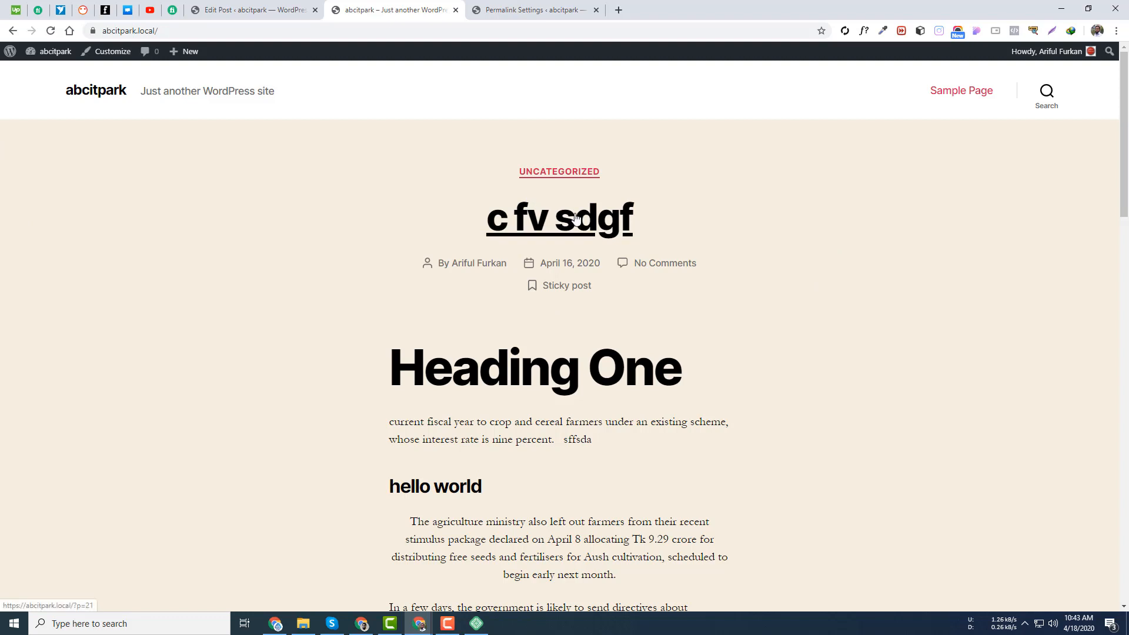
pyautogui.click(632, 210)
pyautogui.moveTo(186, 34); pyautogui.dragTo(158, 31)
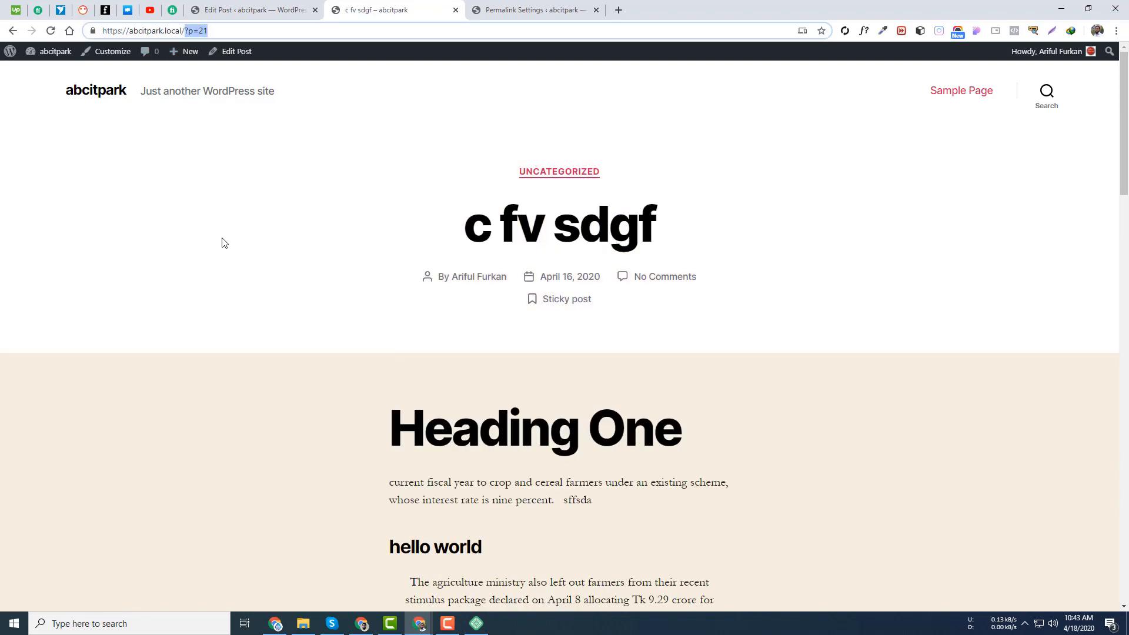
pyautogui.click(223, 242)
pyautogui.click(253, 10)
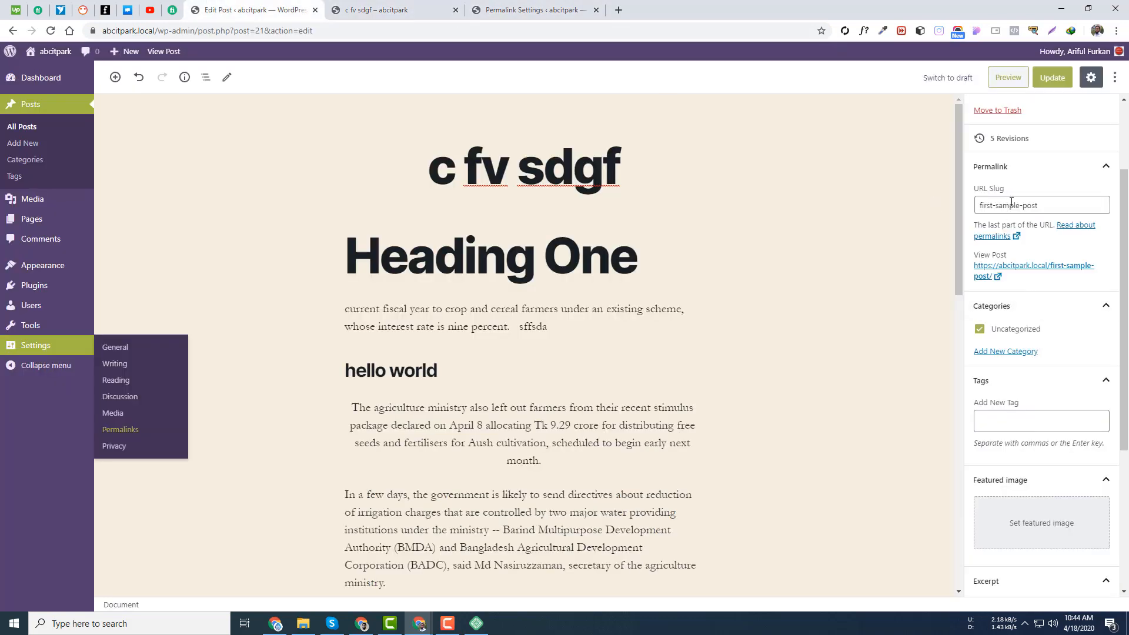
# - Switch the permalink structure to Post name and save the settings
pyautogui.click(50, 34)
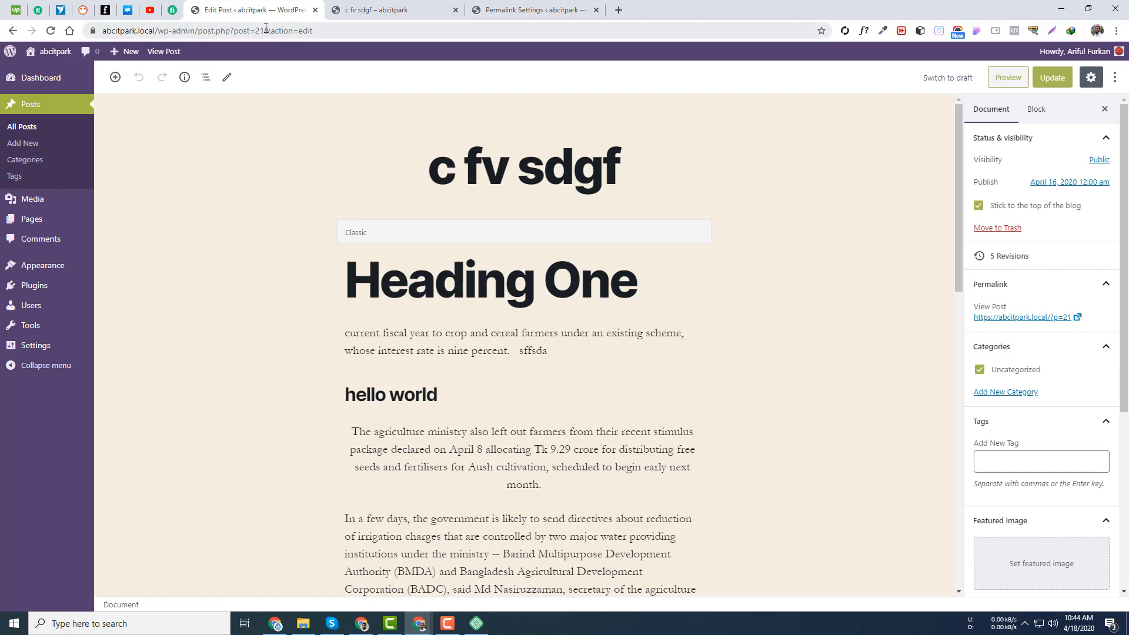
pyautogui.moveTo(266, 30); pyautogui.dragTo(257, 30)
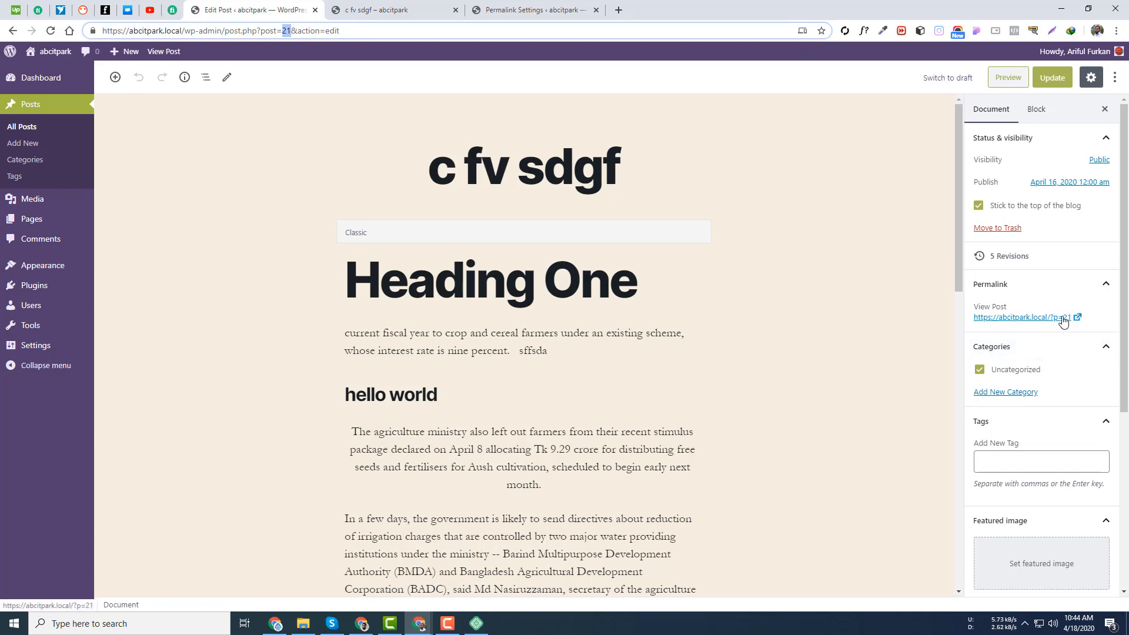
pyautogui.click(358, 9)
pyautogui.click(263, 8)
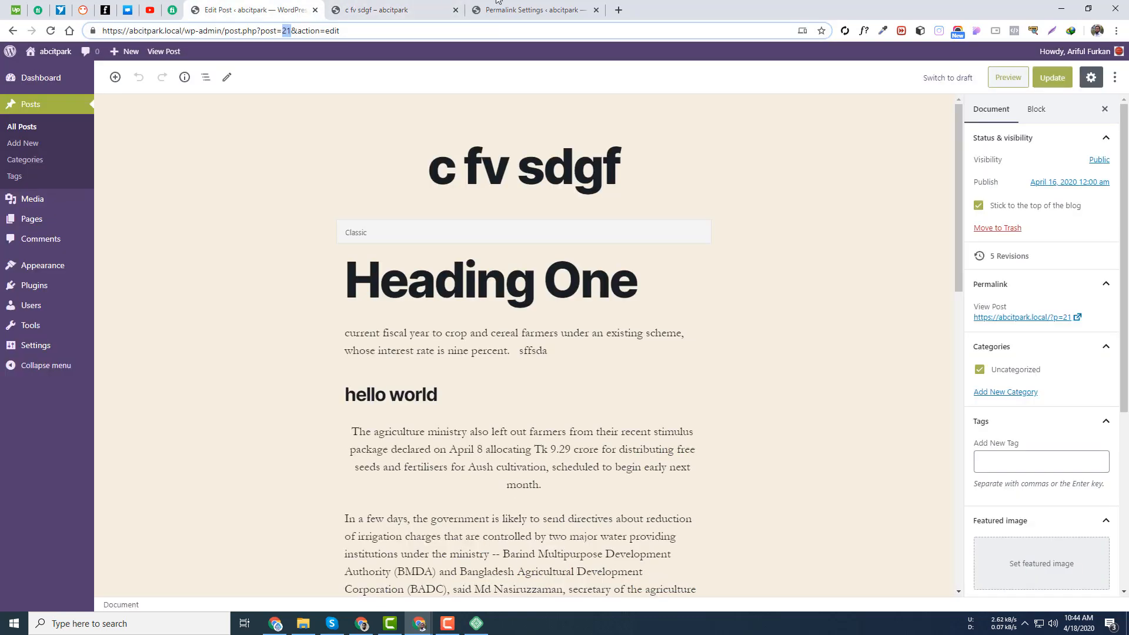
pyautogui.click(511, 10)
pyautogui.click(157, 330)
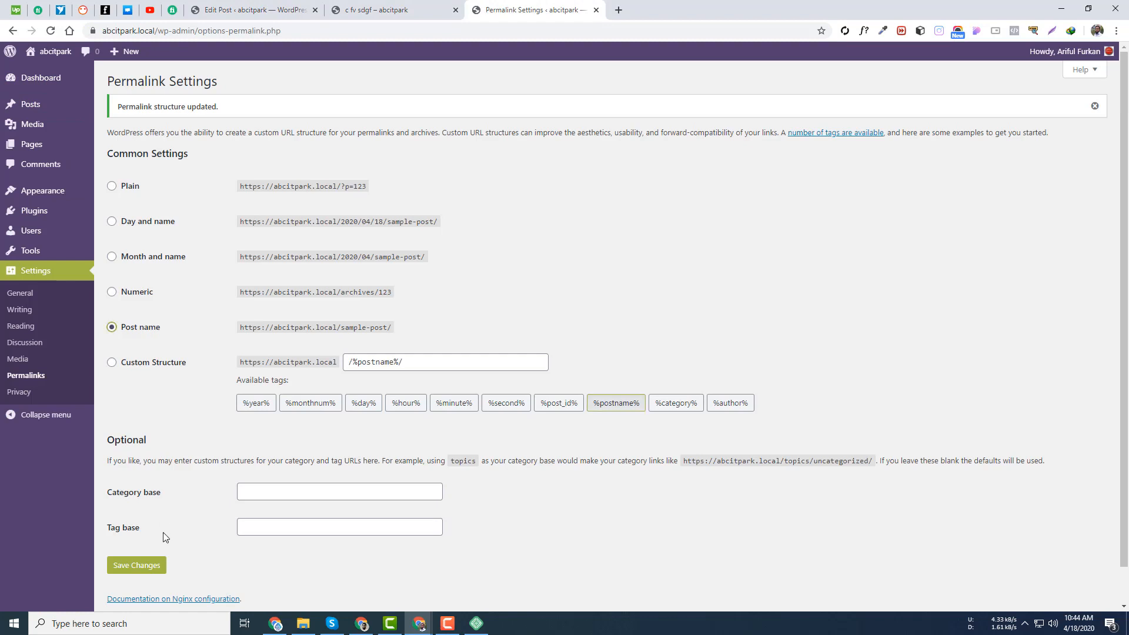
pyautogui.click(134, 568)
# - Reload the post editor to verify the first-sample-post address, then open a new browser tab
pyautogui.click(385, 8)
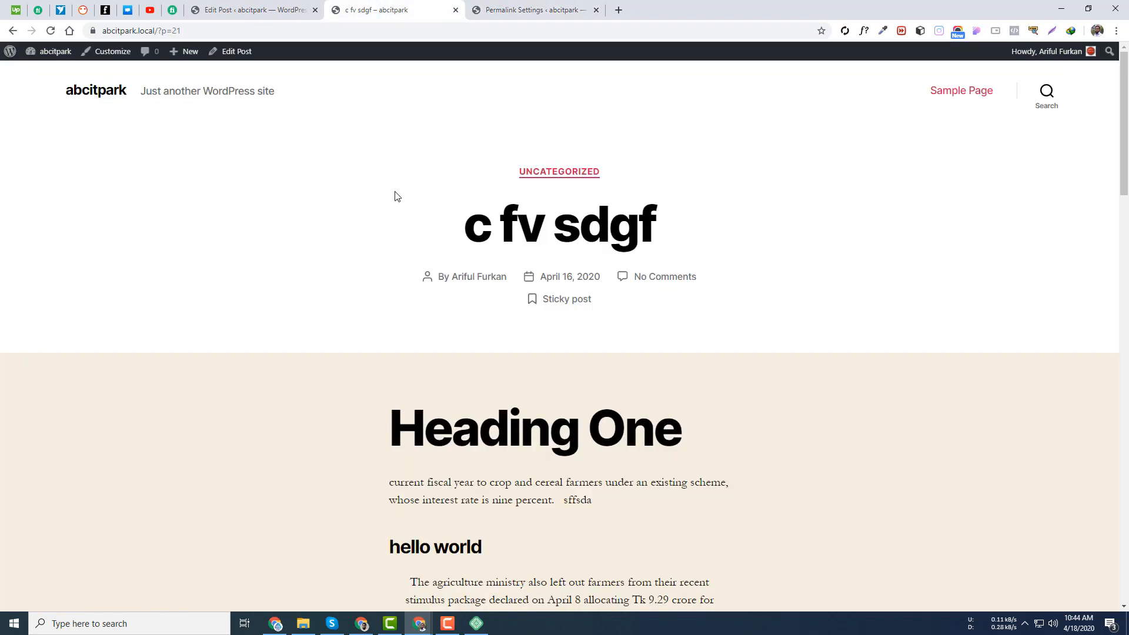
pyautogui.click(105, 94)
pyautogui.click(253, 10)
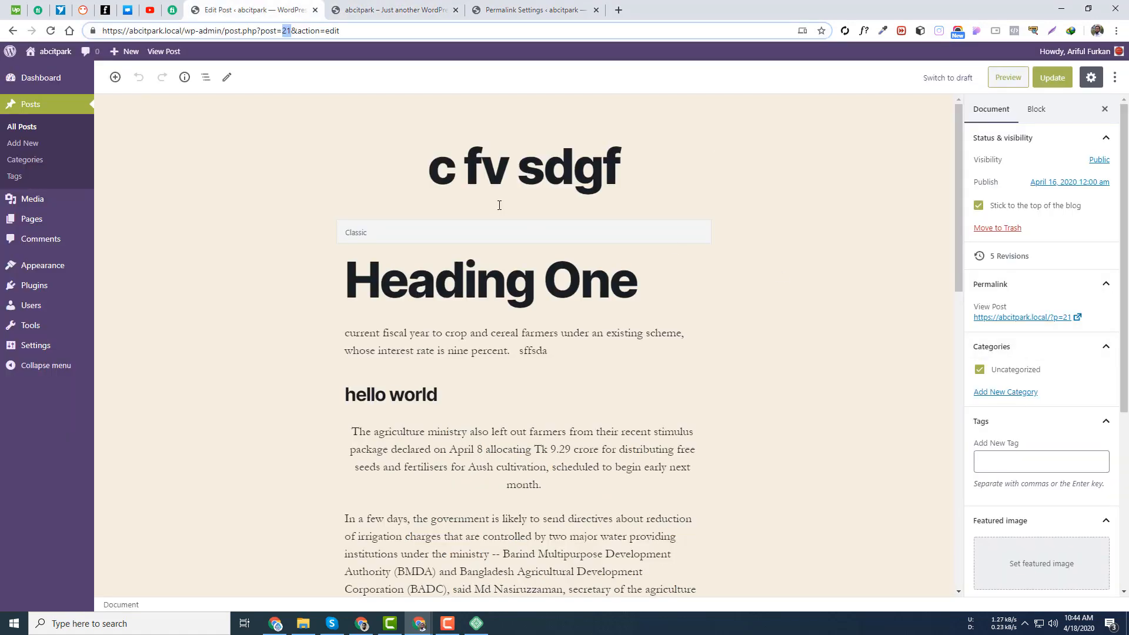
pyautogui.click(50, 30)
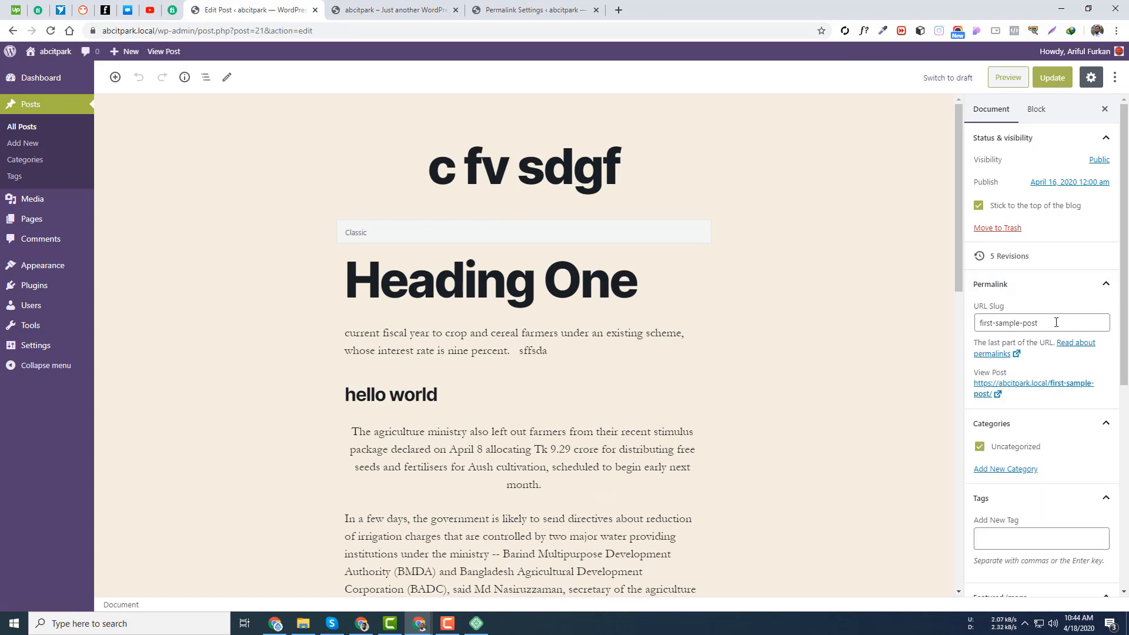
pyautogui.scroll(-4, 1036, 325)
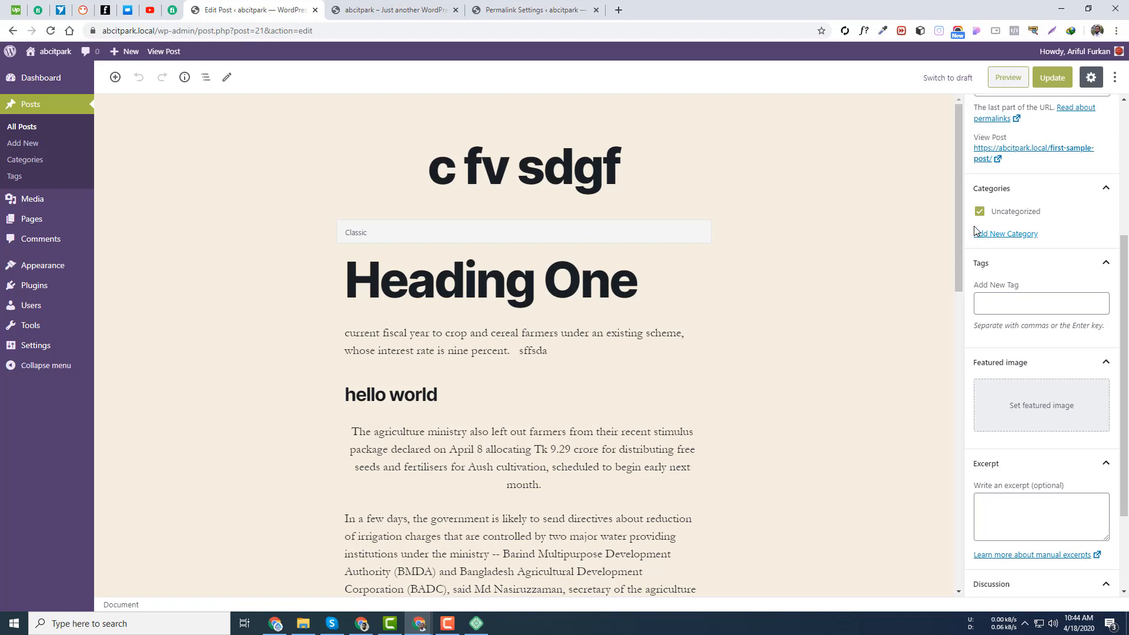
pyautogui.click(619, 10)
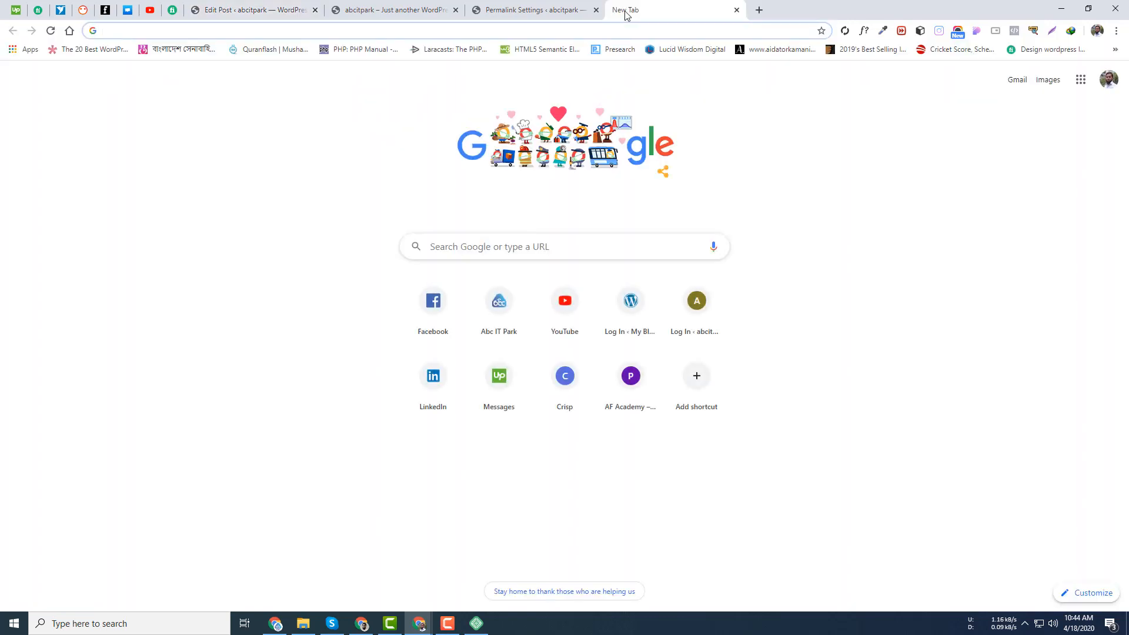
# - Search for 'the daily star' and open thedailystar.net from the results
pyautogui.write('the d')
pyautogui.press('Return')
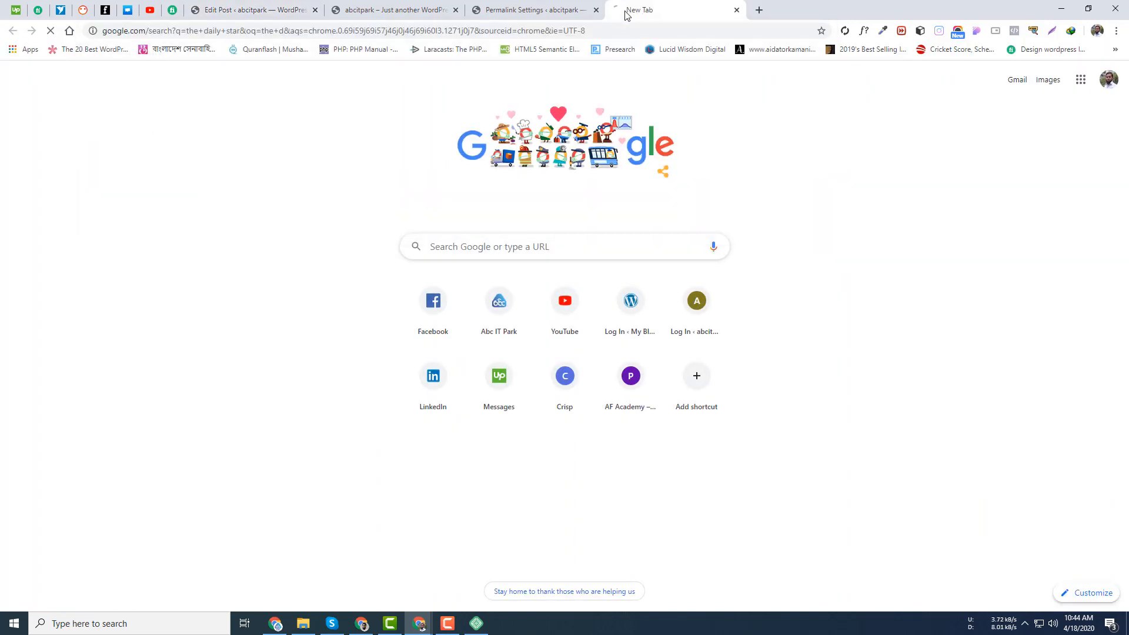
pyautogui.click(209, 166)
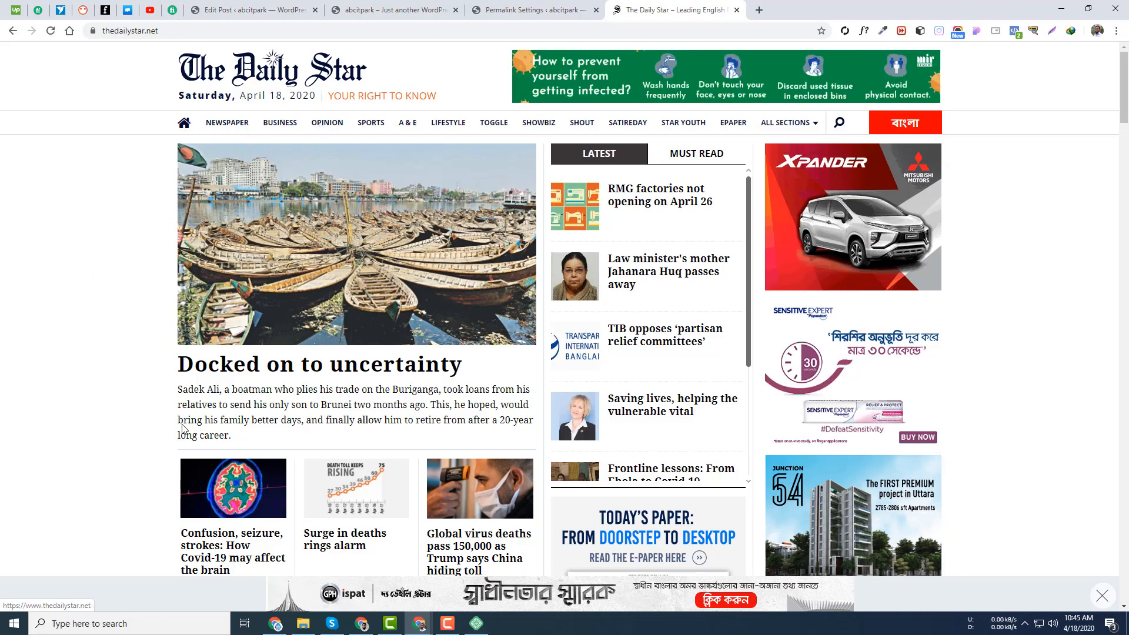
pyautogui.scroll(-11, 91, 307)
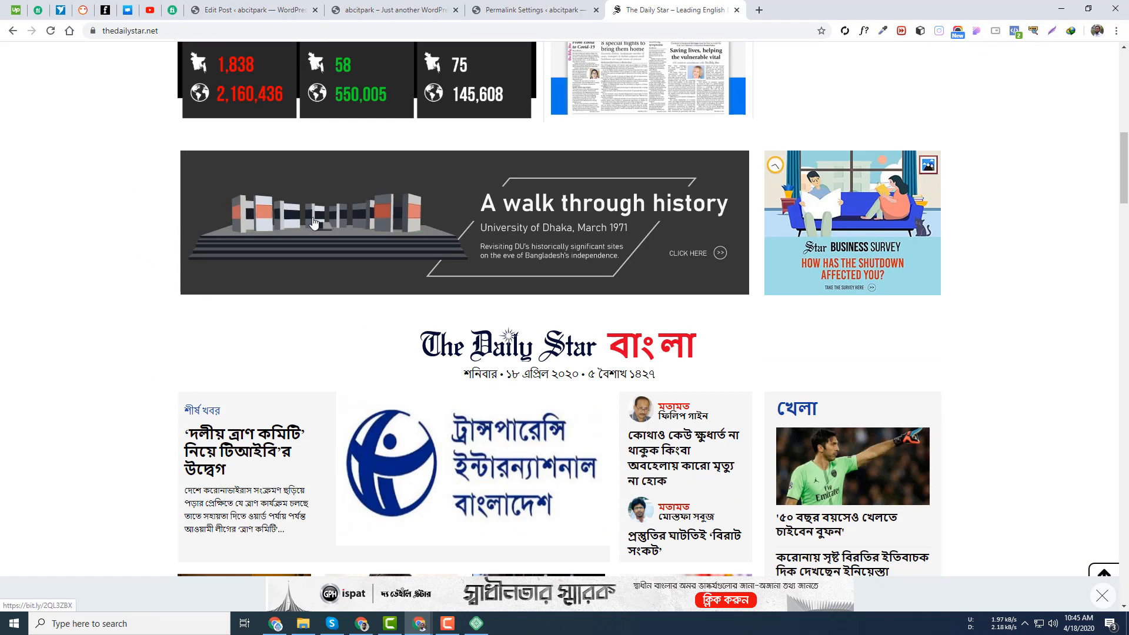
pyautogui.scroll(4, 296, 255)
pyautogui.scroll(7, 385, 229)
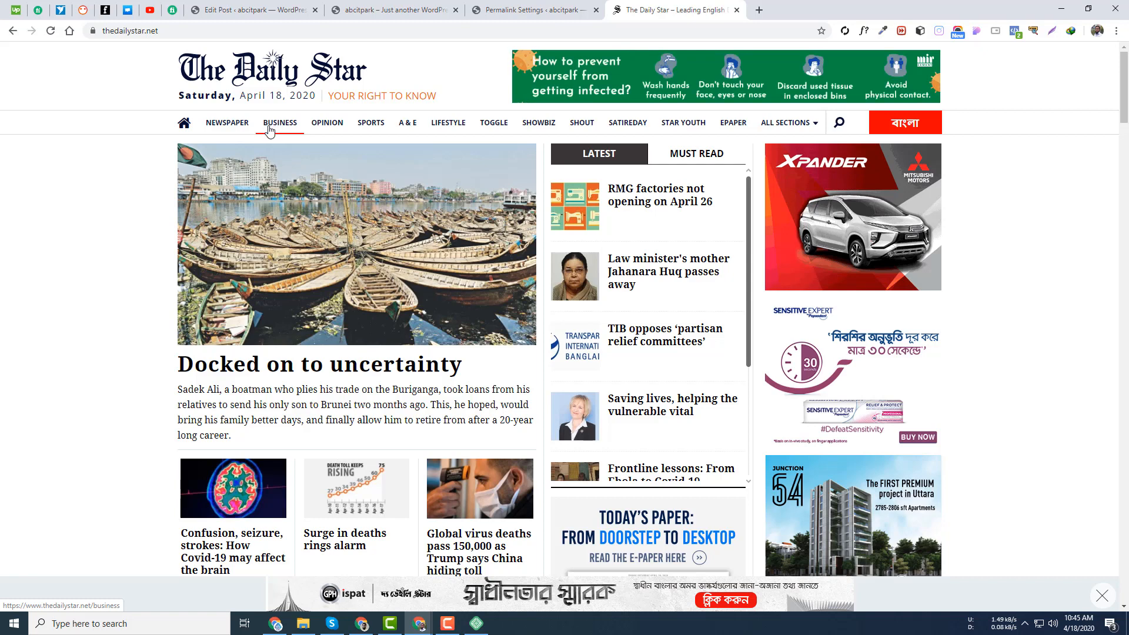
# - Browse The Daily Star's Sports, A & E, Lifestyle and ICC Cricket World Cup 2019 pages, ending on Sports
pyautogui.click(372, 124)
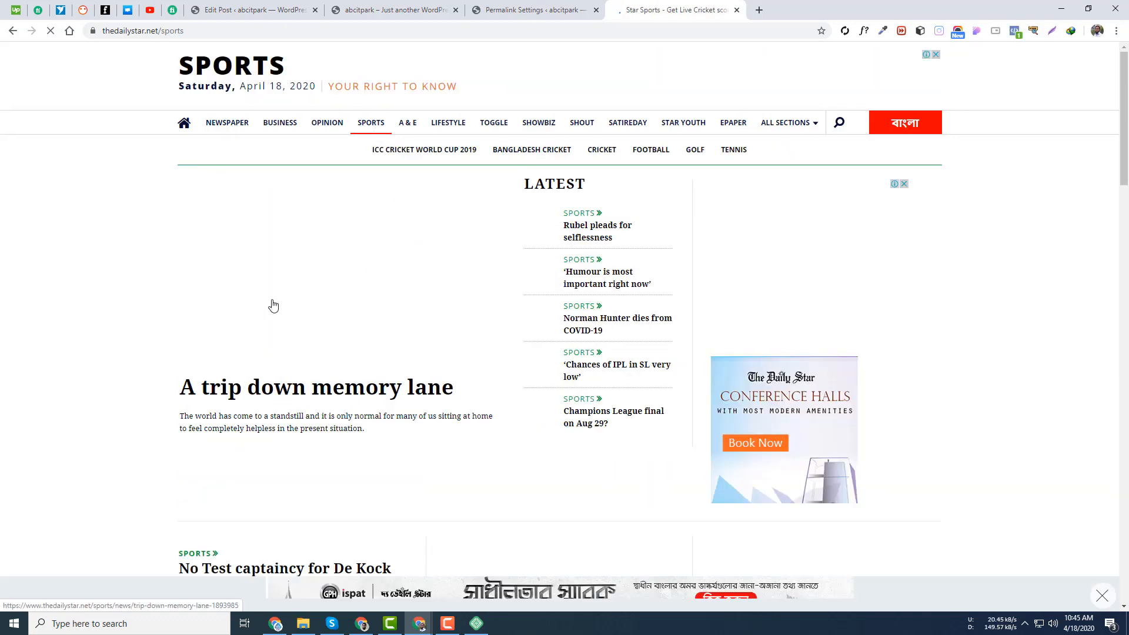
pyautogui.scroll(-9, 292, 308)
pyautogui.scroll(7, 313, 350)
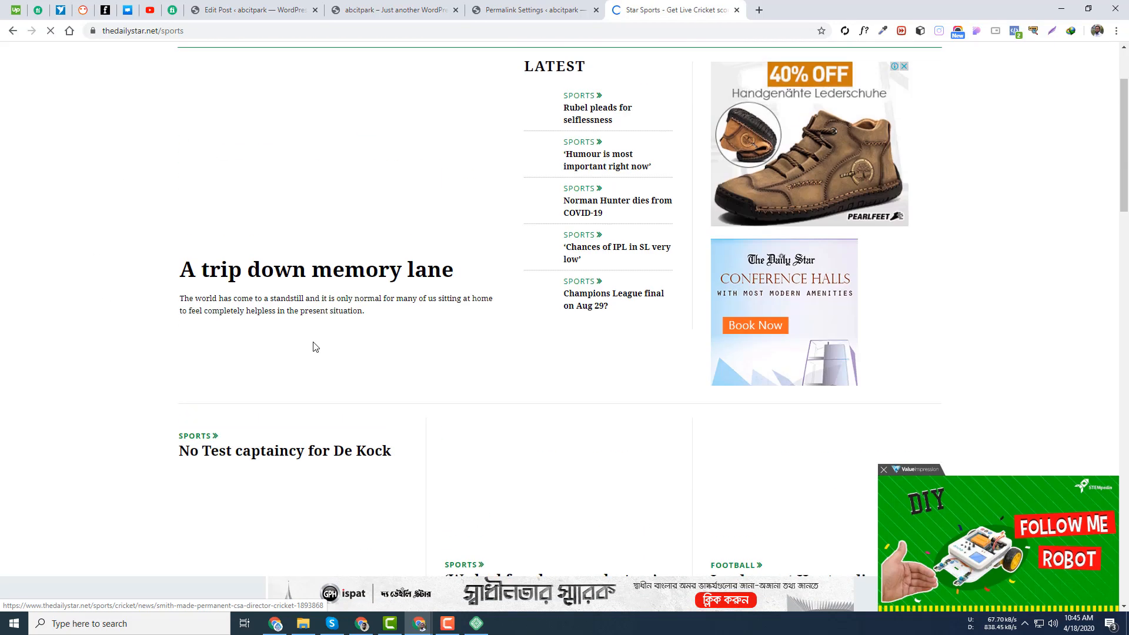
pyautogui.scroll(2, 316, 347)
pyautogui.click(408, 118)
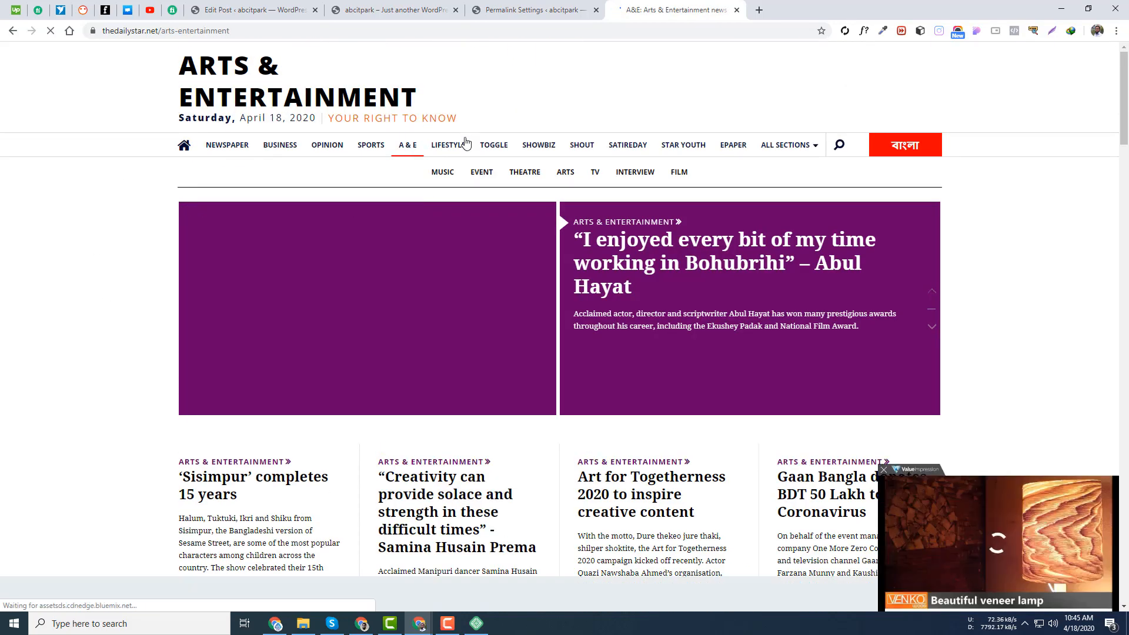
pyautogui.click(463, 144)
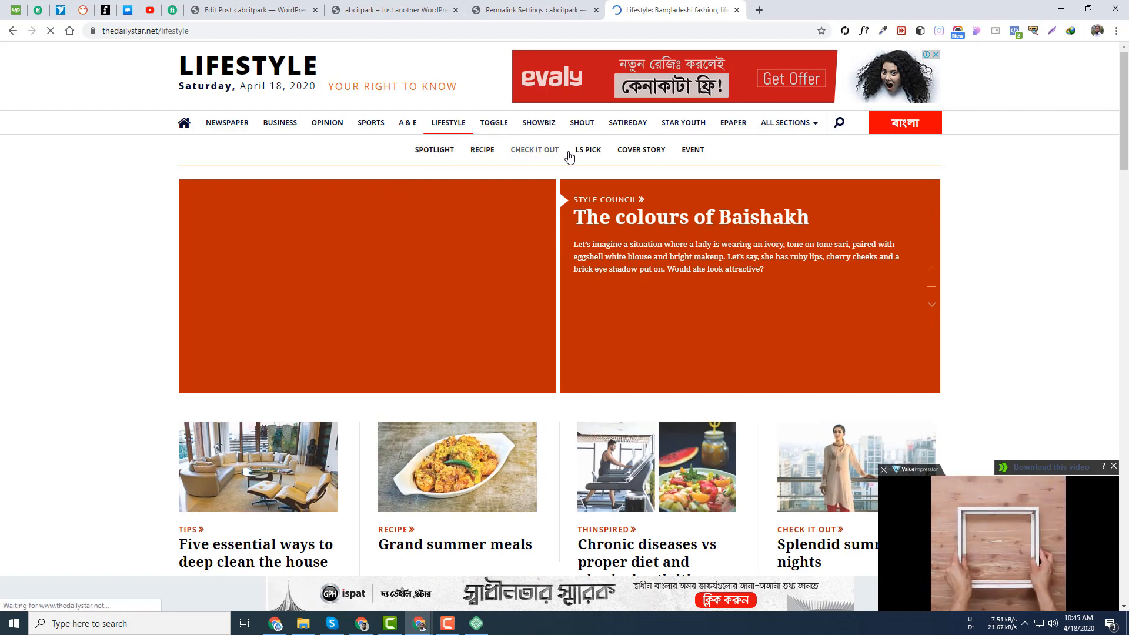
pyautogui.click(371, 123)
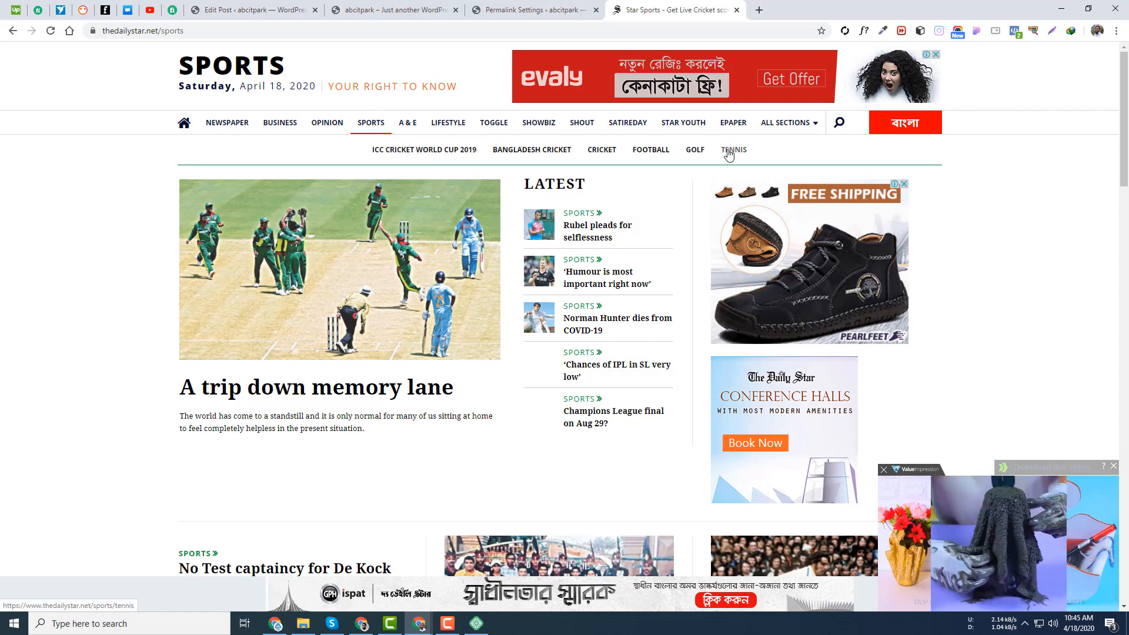
pyautogui.click(440, 154)
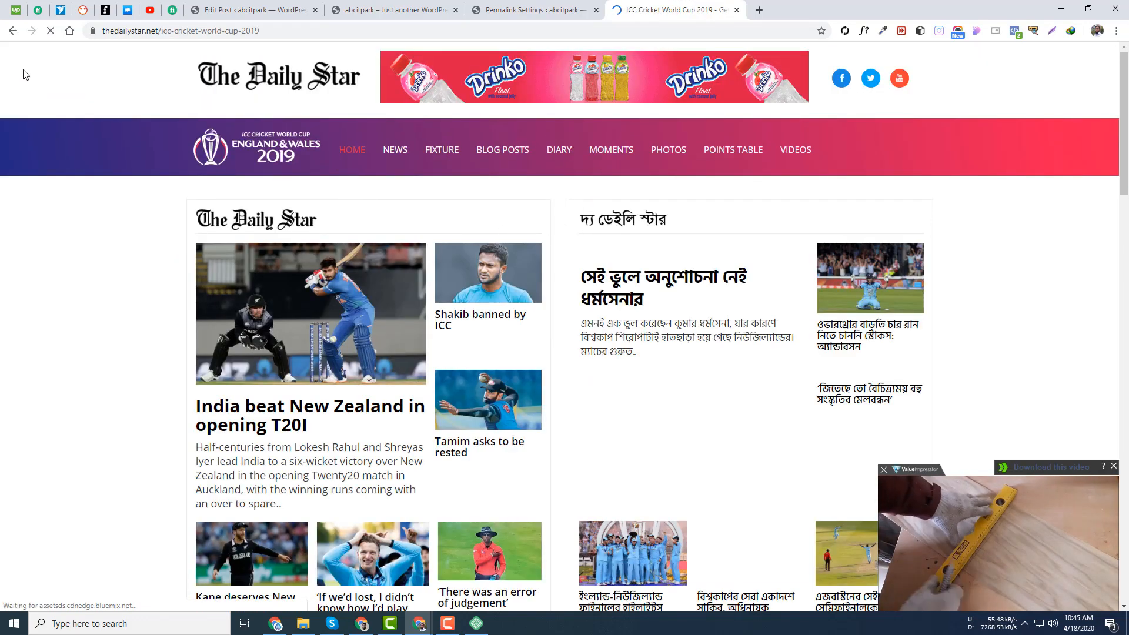
pyautogui.click(12, 31)
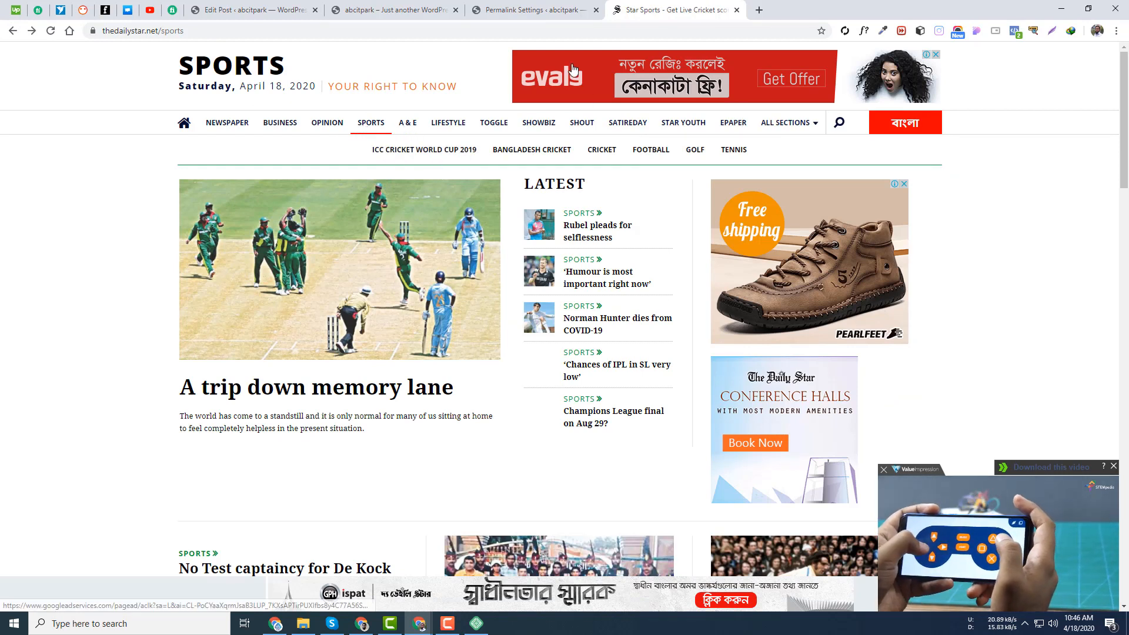
pyautogui.click(374, 7)
# - Add a new top-level 'Sports' category from the post's Categories panel and update the post
pyautogui.click(261, 5)
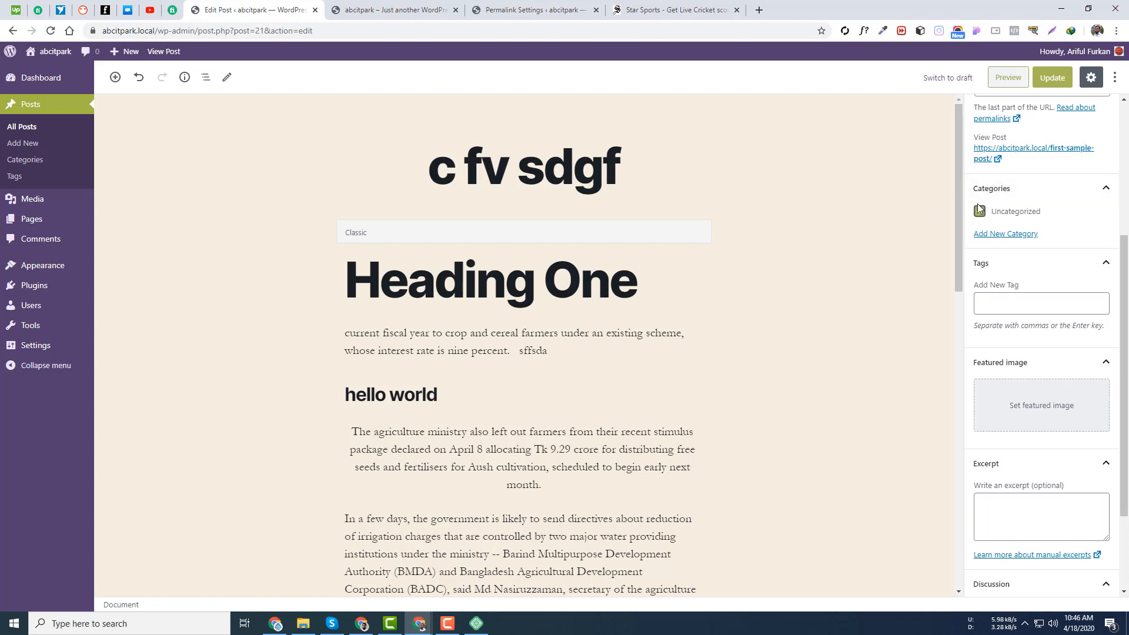
pyautogui.click(1004, 235)
pyautogui.click(1000, 269)
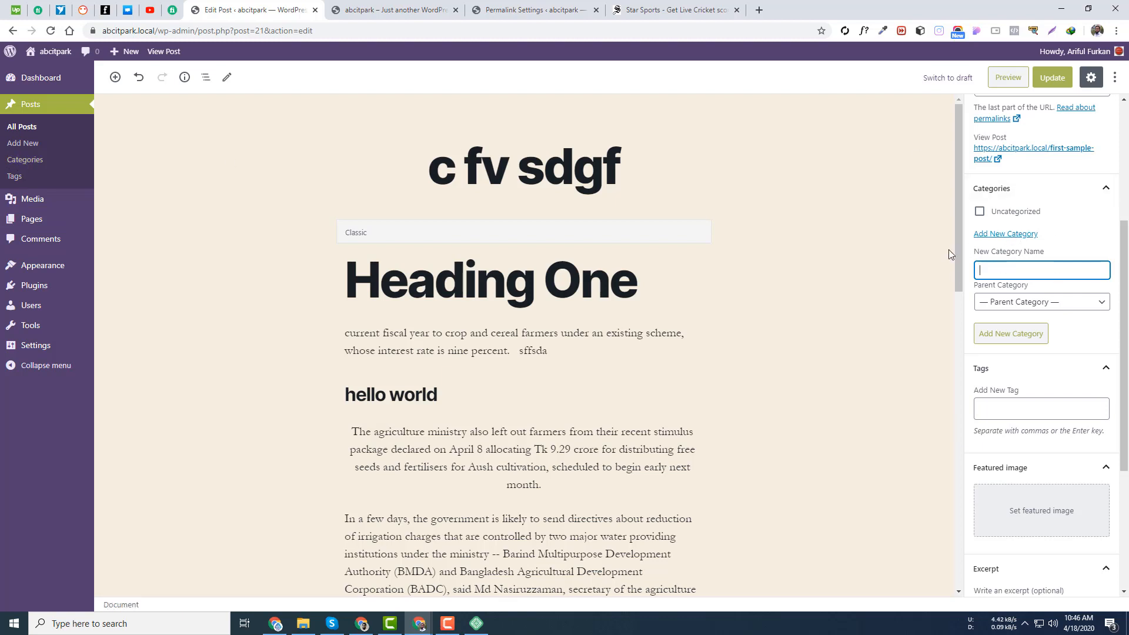
pyautogui.click(1106, 188)
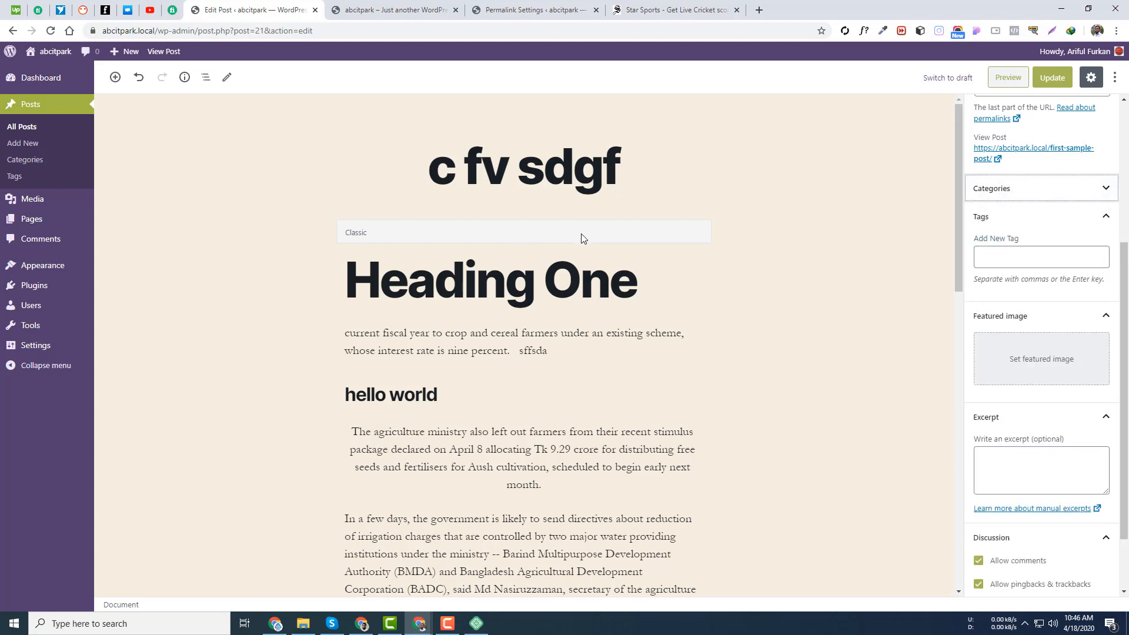
pyautogui.click(1092, 188)
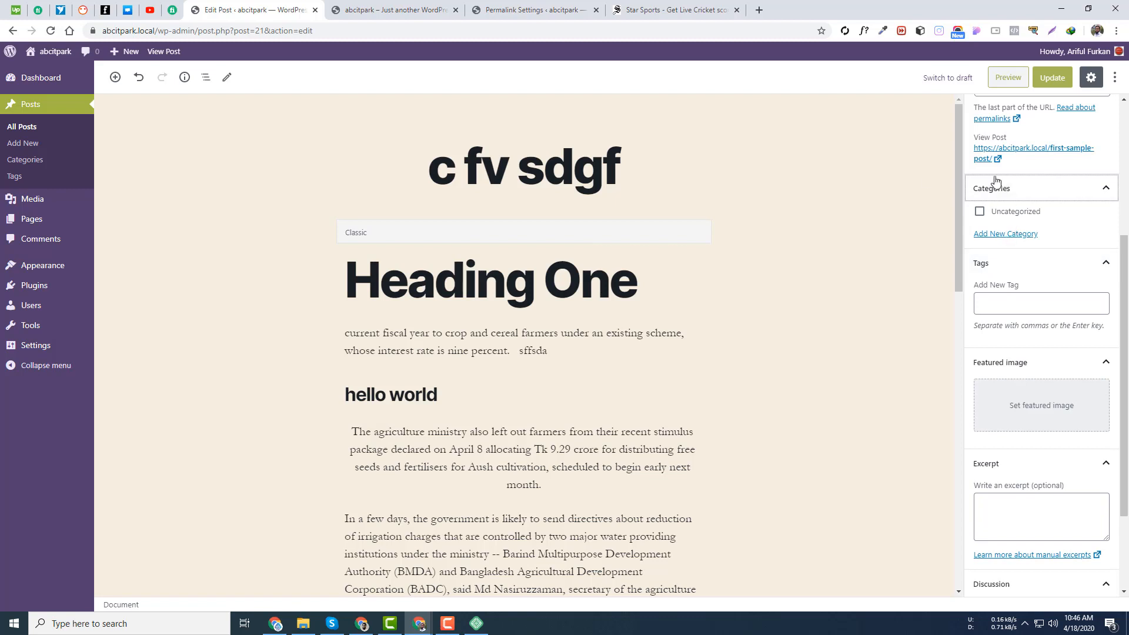
pyautogui.click(1019, 234)
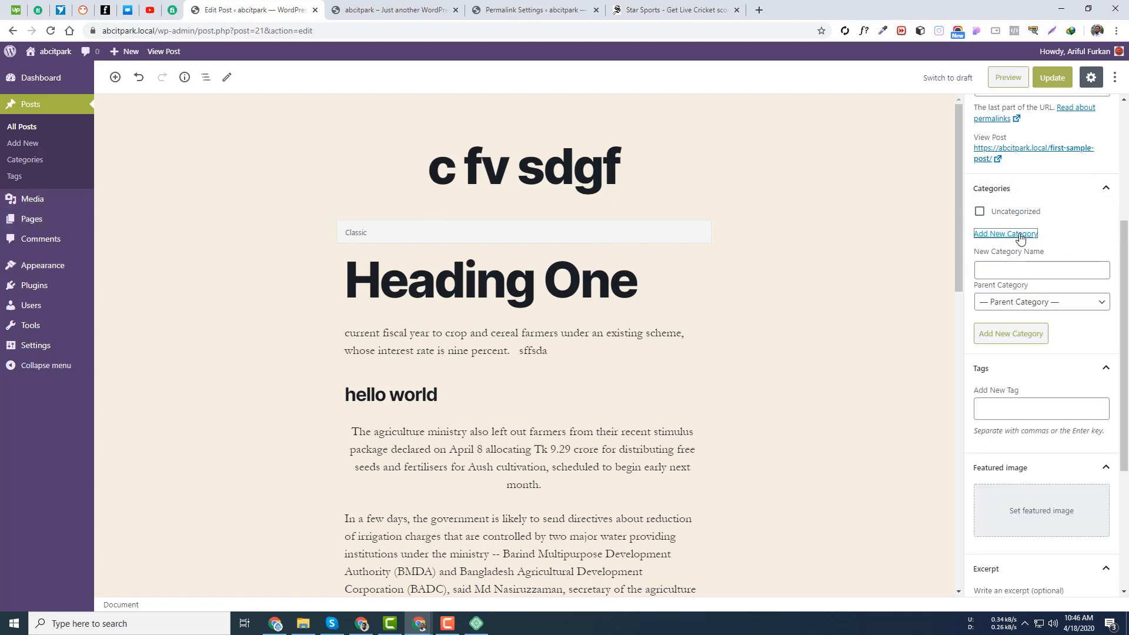
pyautogui.click(1012, 271)
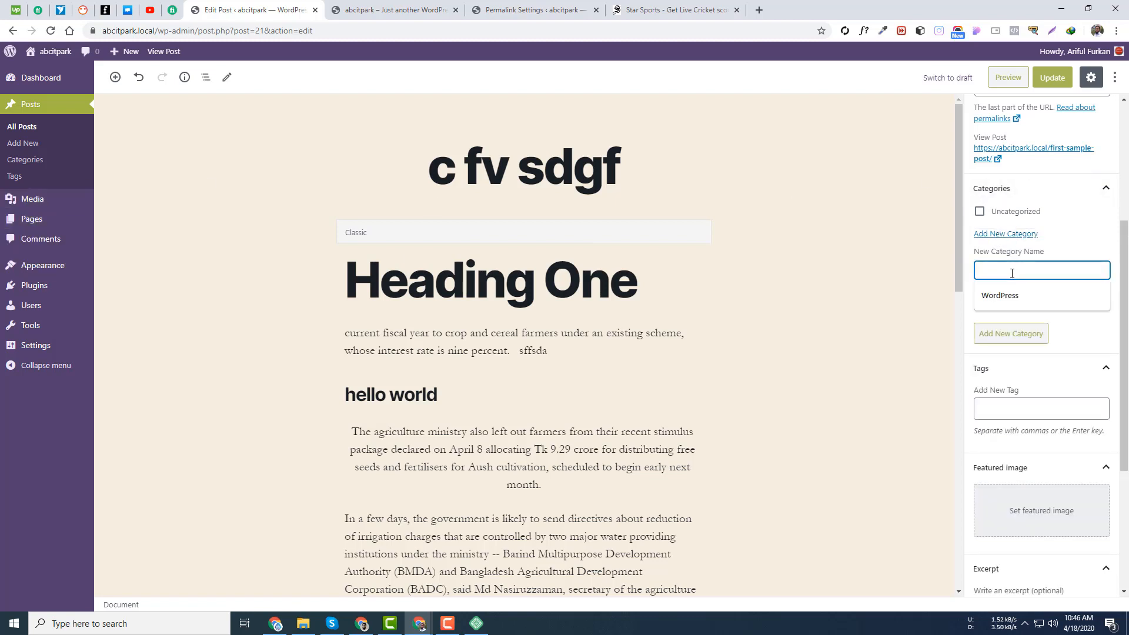
pyautogui.write('Sports')
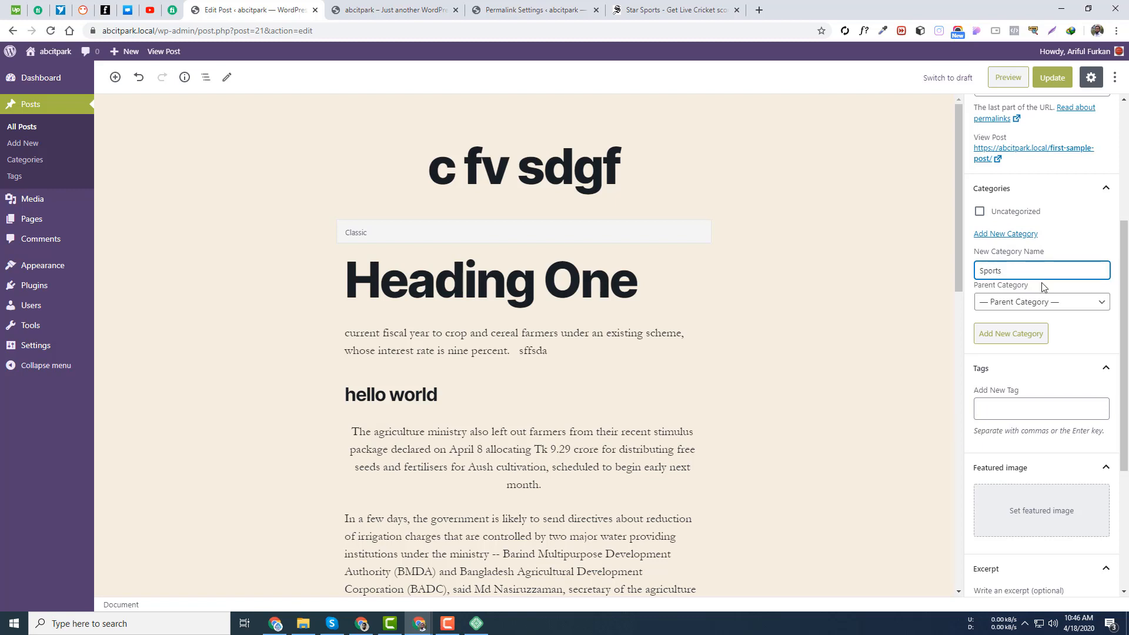
pyautogui.click(1039, 304)
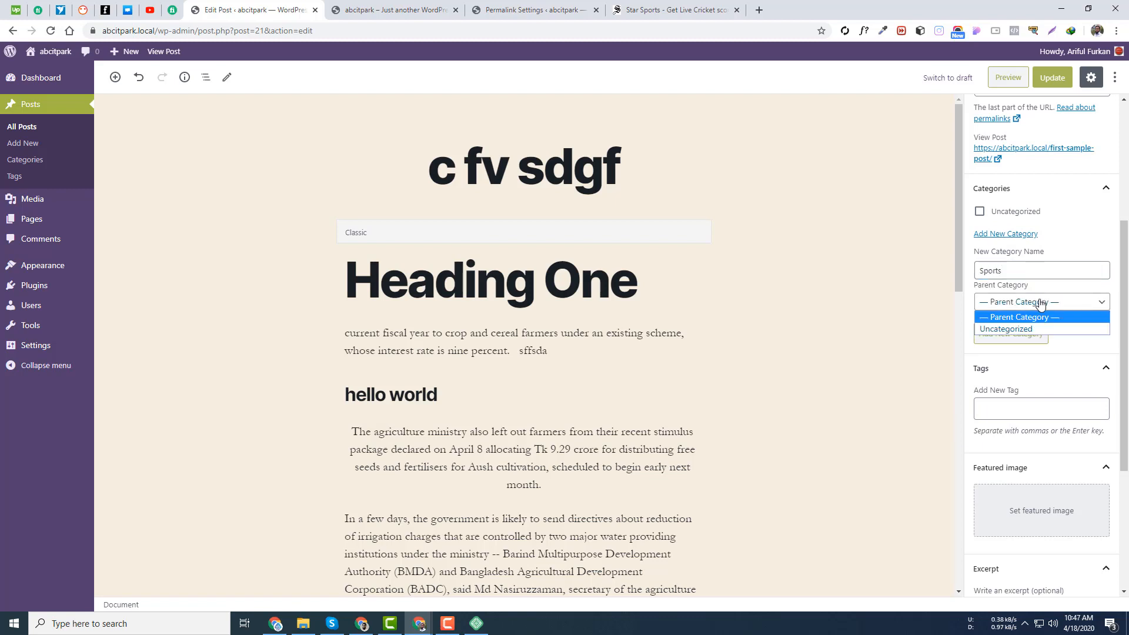
pyautogui.click(1088, 340)
pyautogui.click(998, 336)
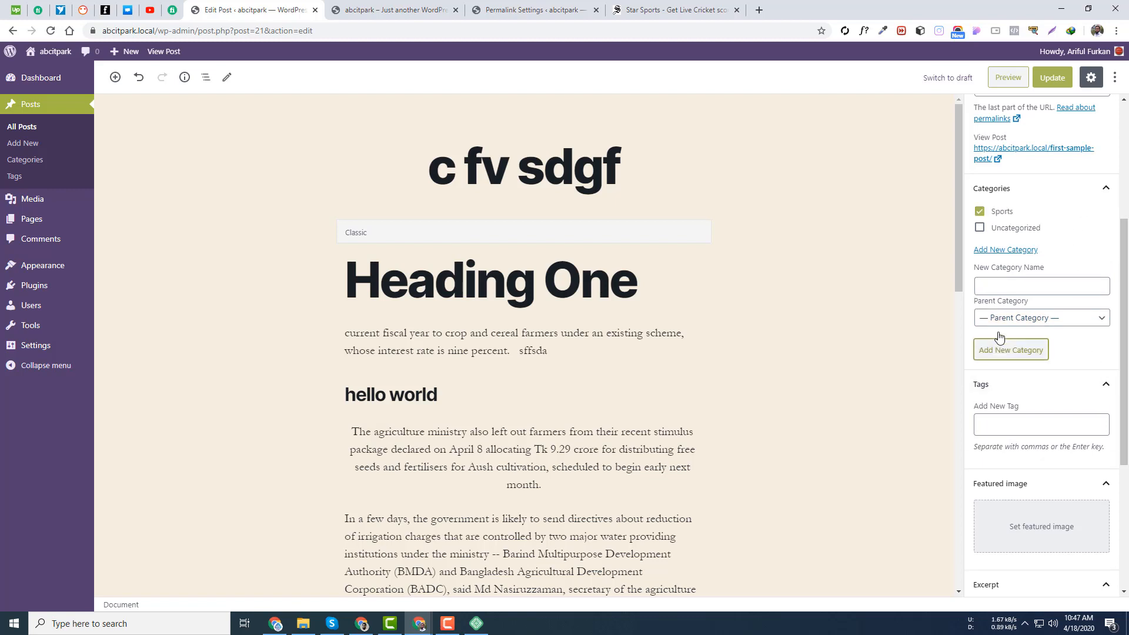
pyautogui.click(1052, 77)
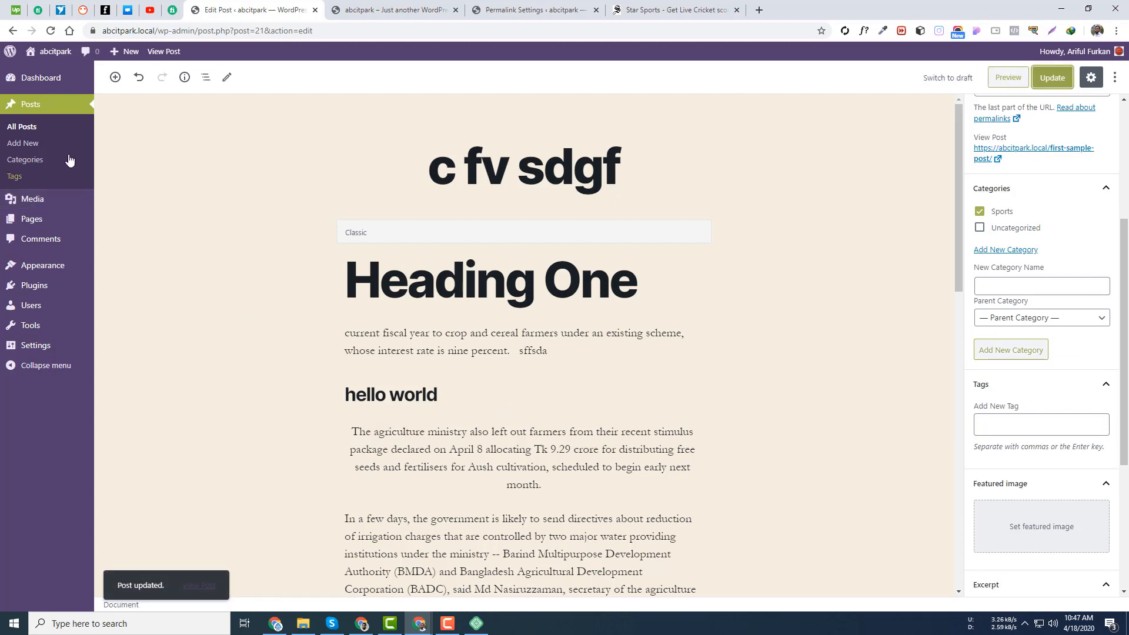
# - Check the Categories admin page in a new tab, then go back to the Edit Post tab
pyautogui.keyDown('ctrl'); pyautogui.click(33, 163); pyautogui.keyUp('ctrl')
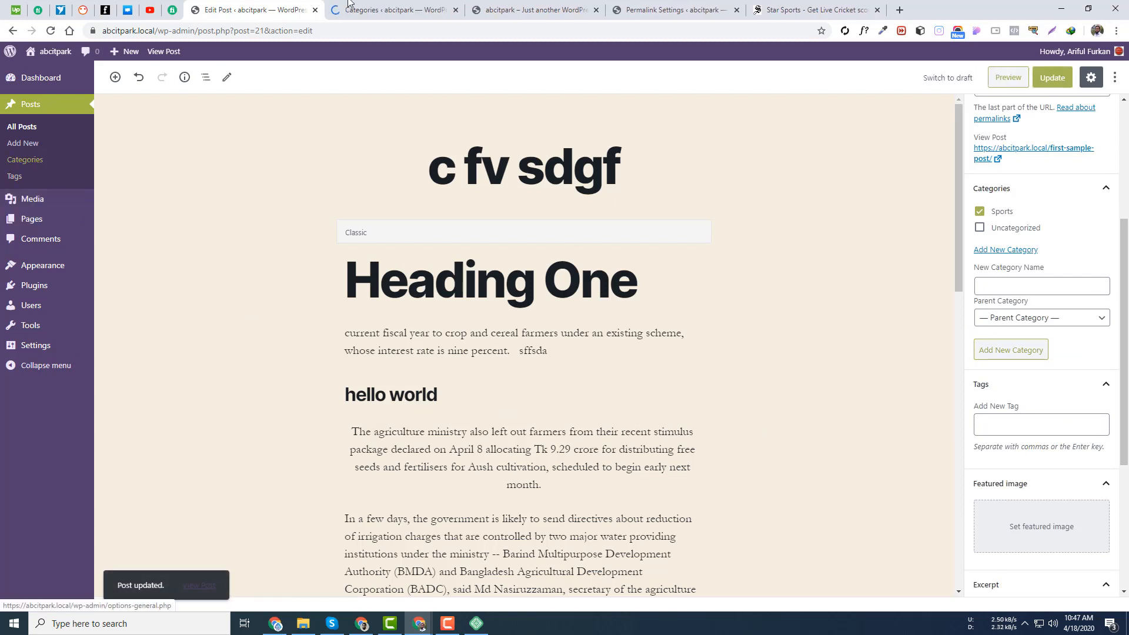
pyautogui.click(364, 7)
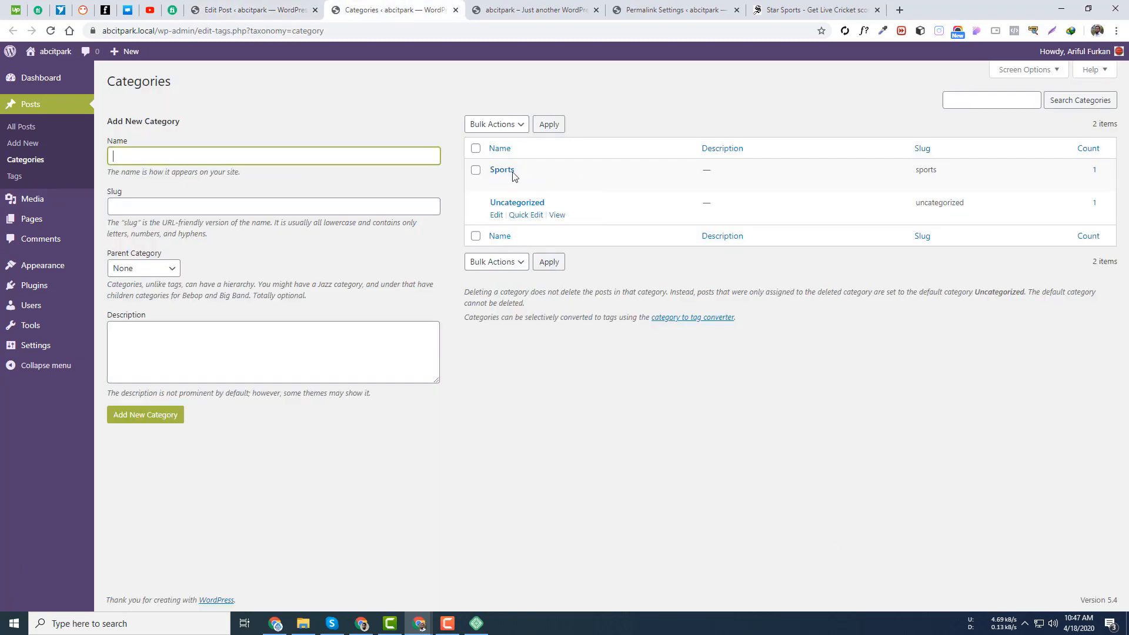
pyautogui.click(228, 8)
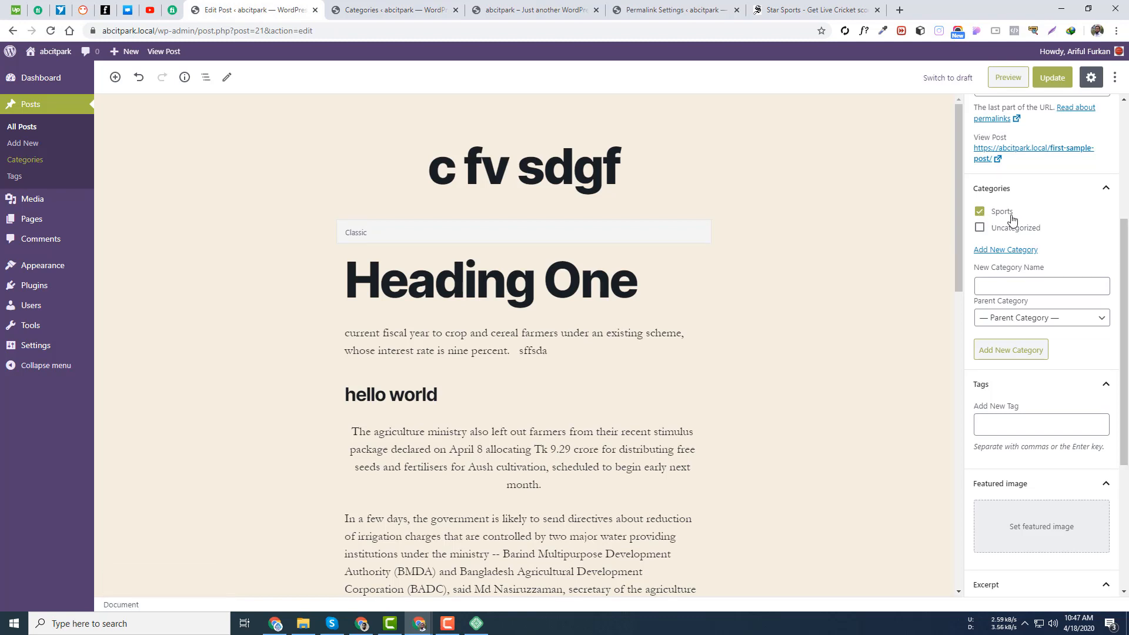
# - Add a 'Bangladesh Cricket' category with parent Sports to the post and update it
pyautogui.click(1006, 286)
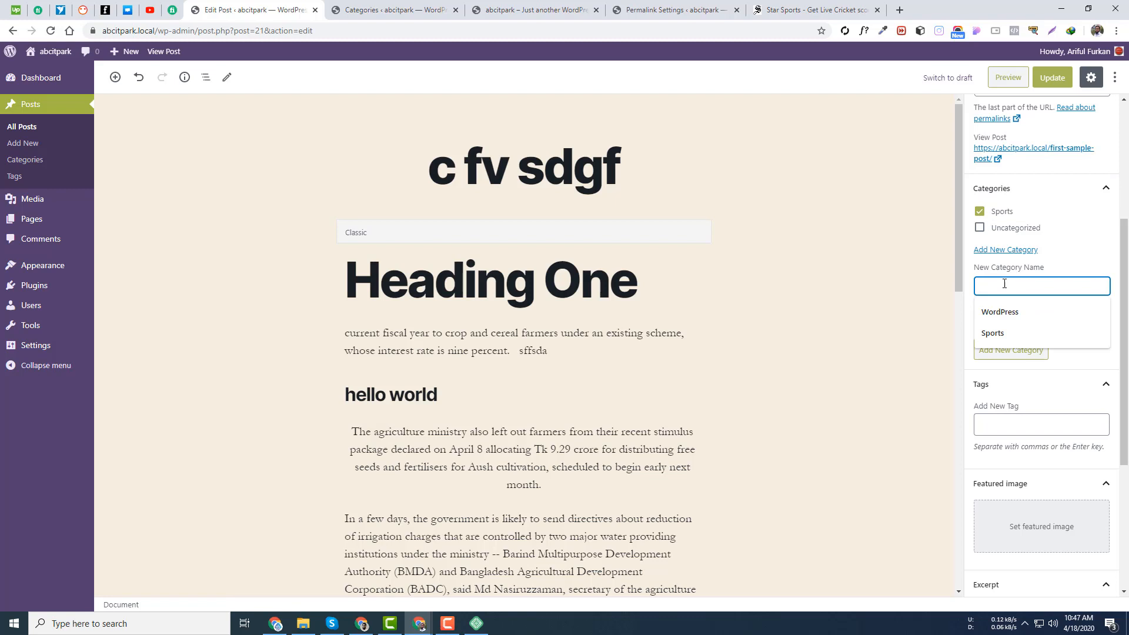
pyautogui.write('Bangladesh Cricket')
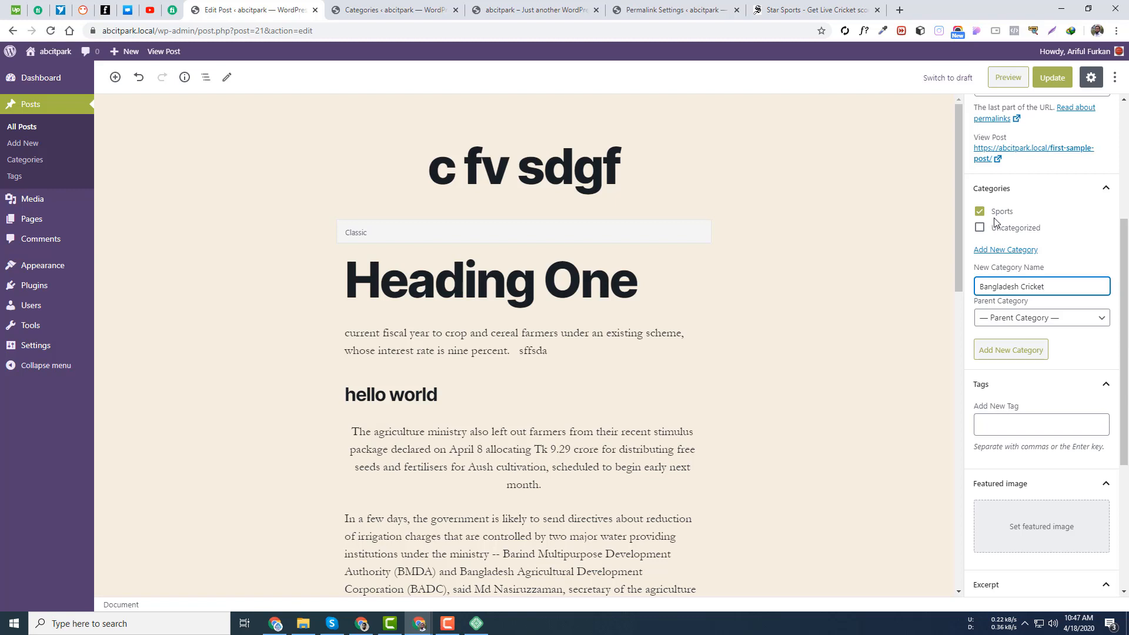
pyautogui.click(1053, 318)
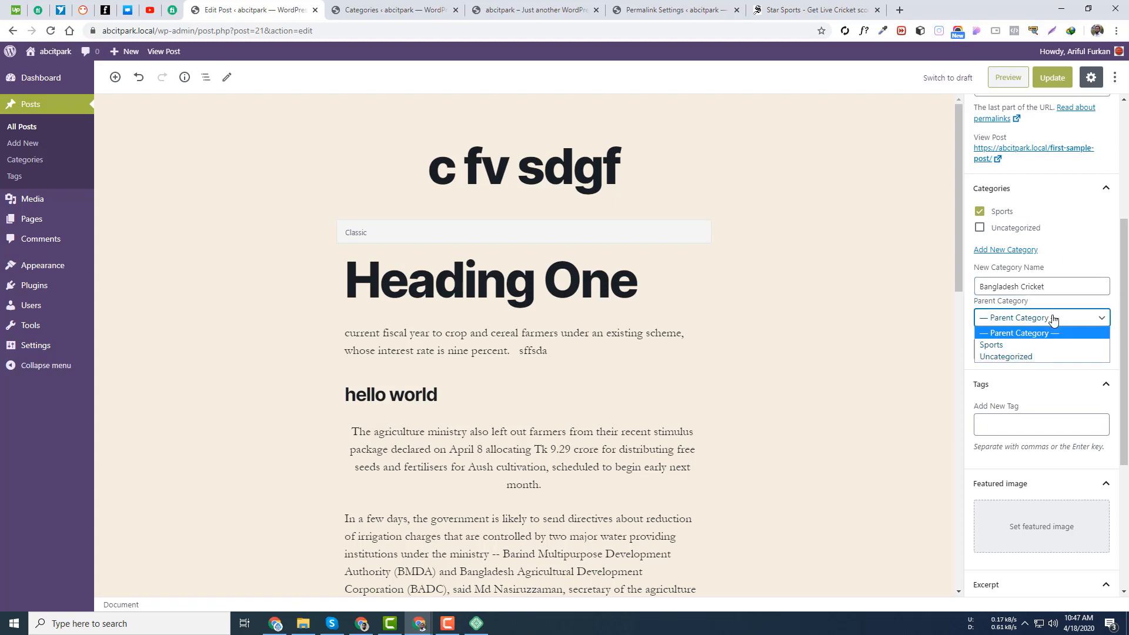
pyautogui.click(1066, 345)
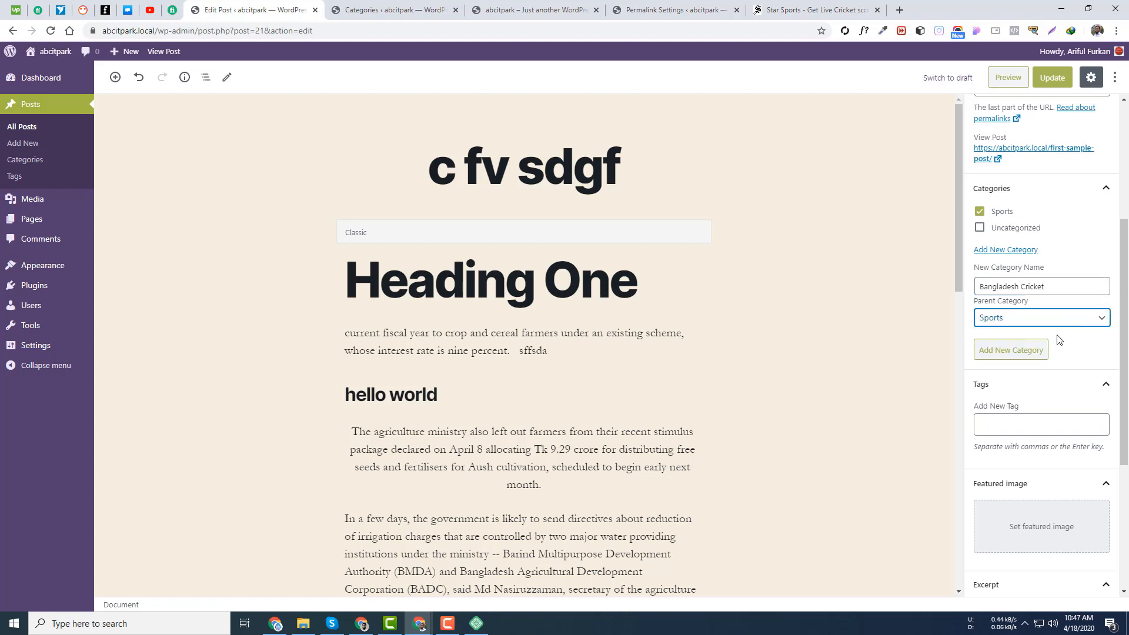
pyautogui.click(1052, 81)
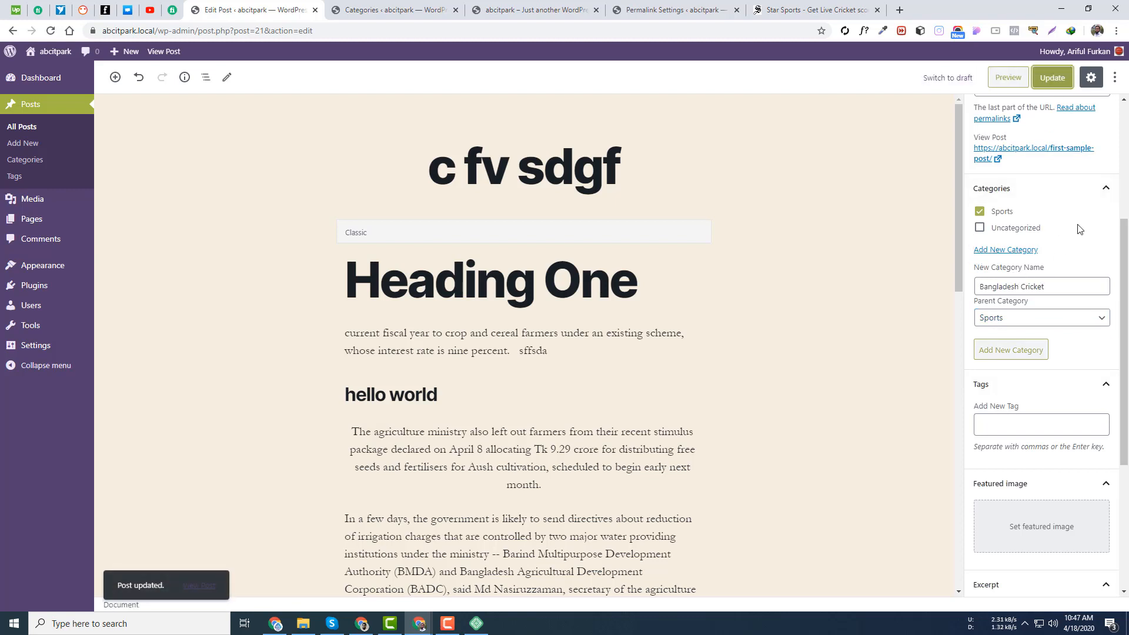
pyautogui.click(1015, 356)
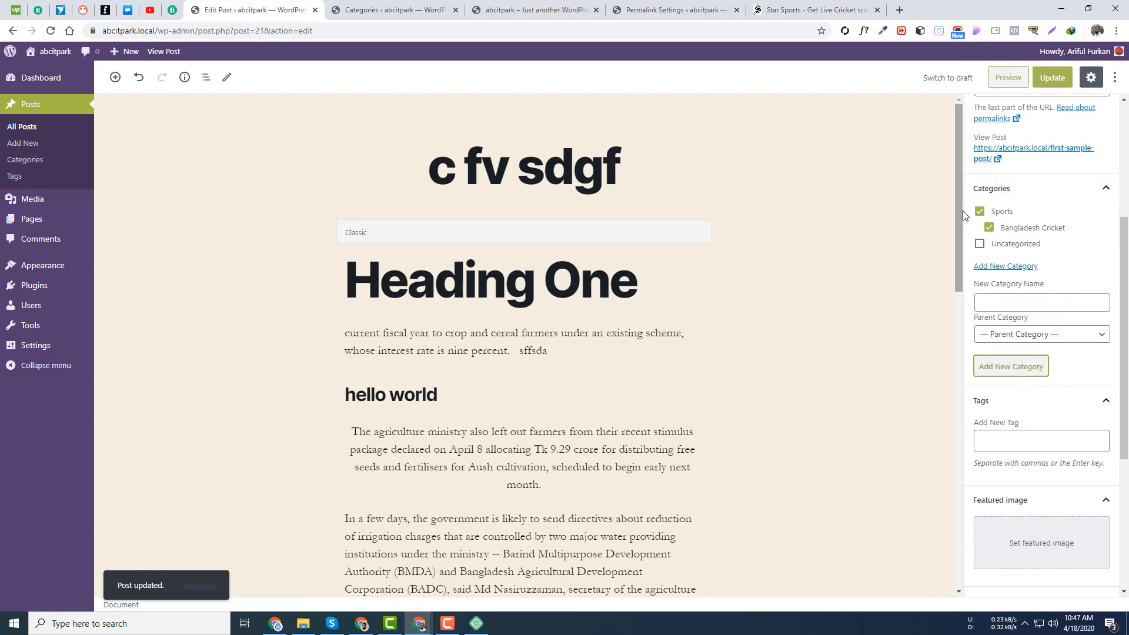
pyautogui.click(1056, 82)
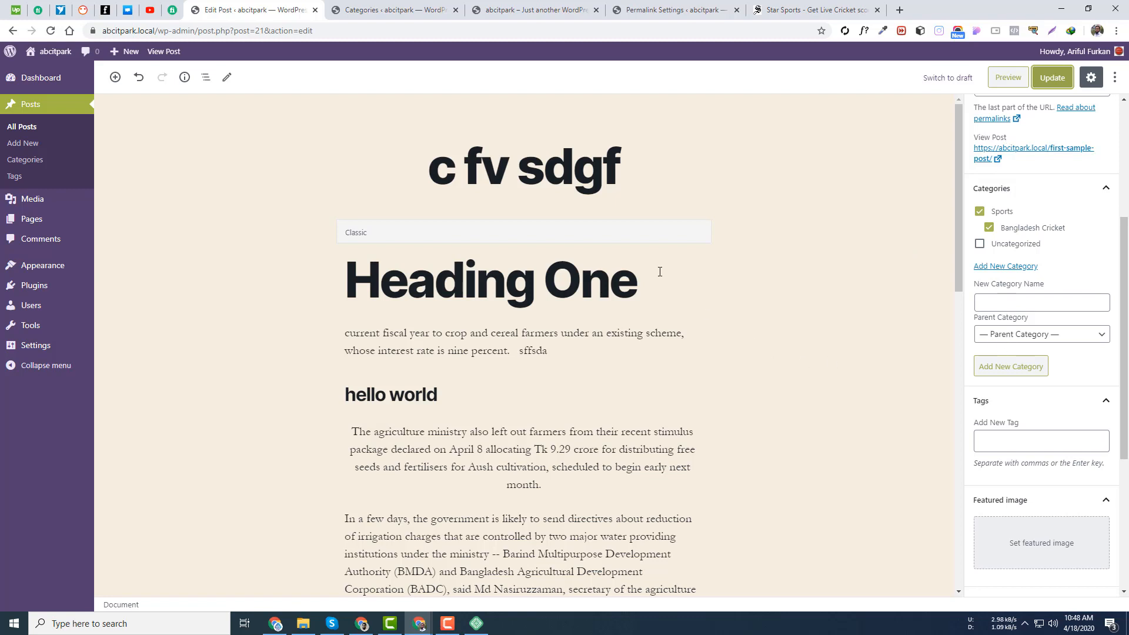
# - Replace the title 'c fv sdgf' with 'Cricket Post'
pyautogui.click(517, 186)
pyautogui.tripleClick(524, 184)
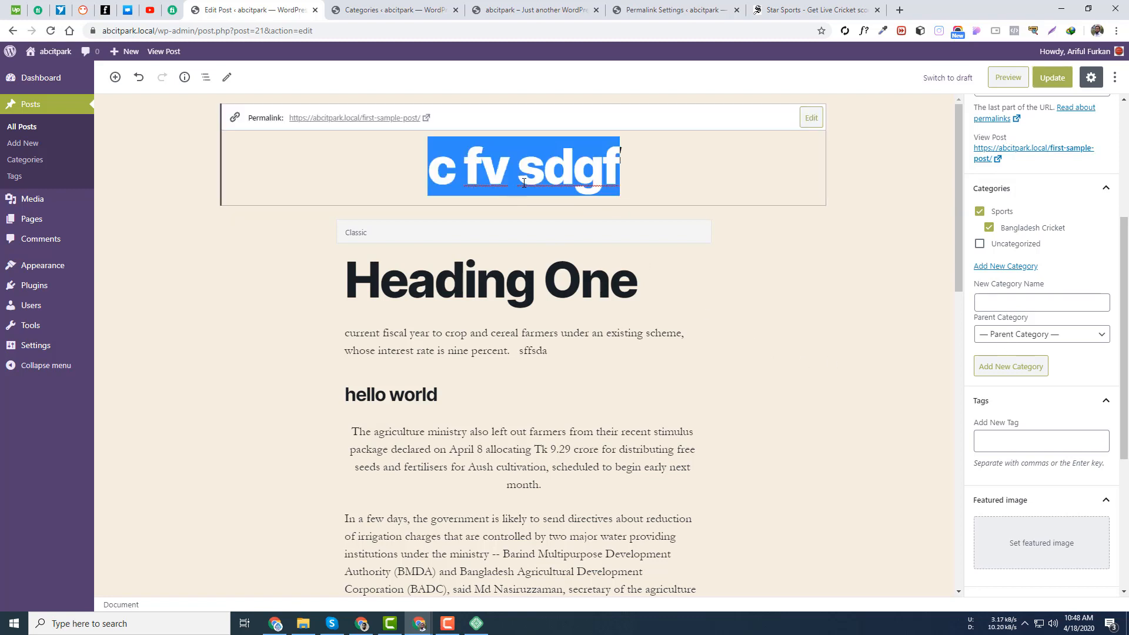
pyautogui.write('Cr')
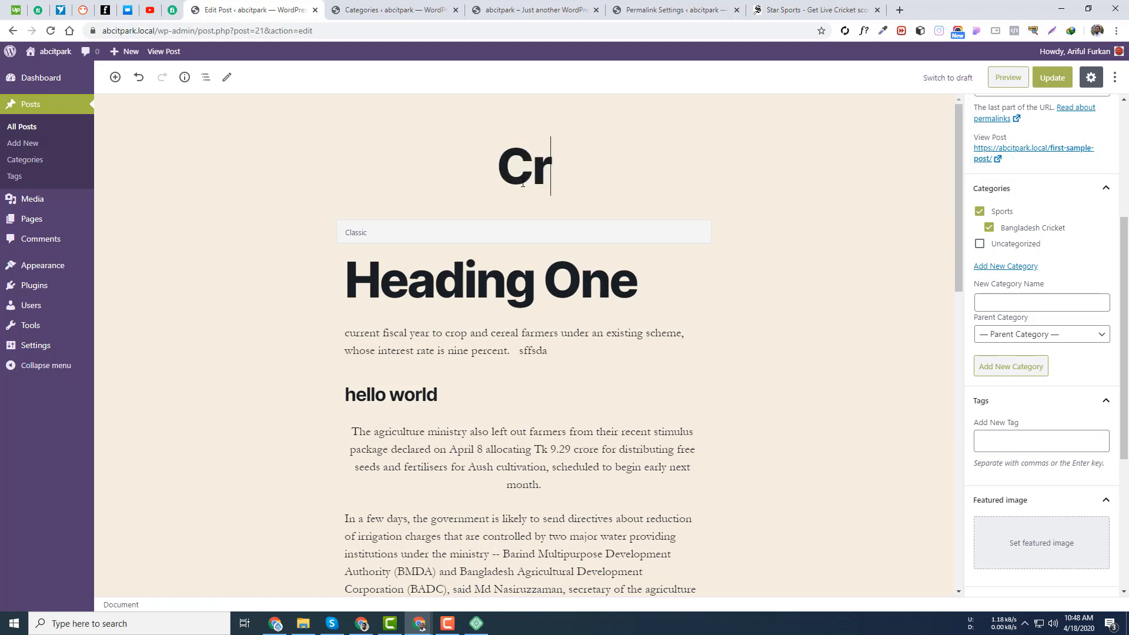
pyautogui.write('icket Post')
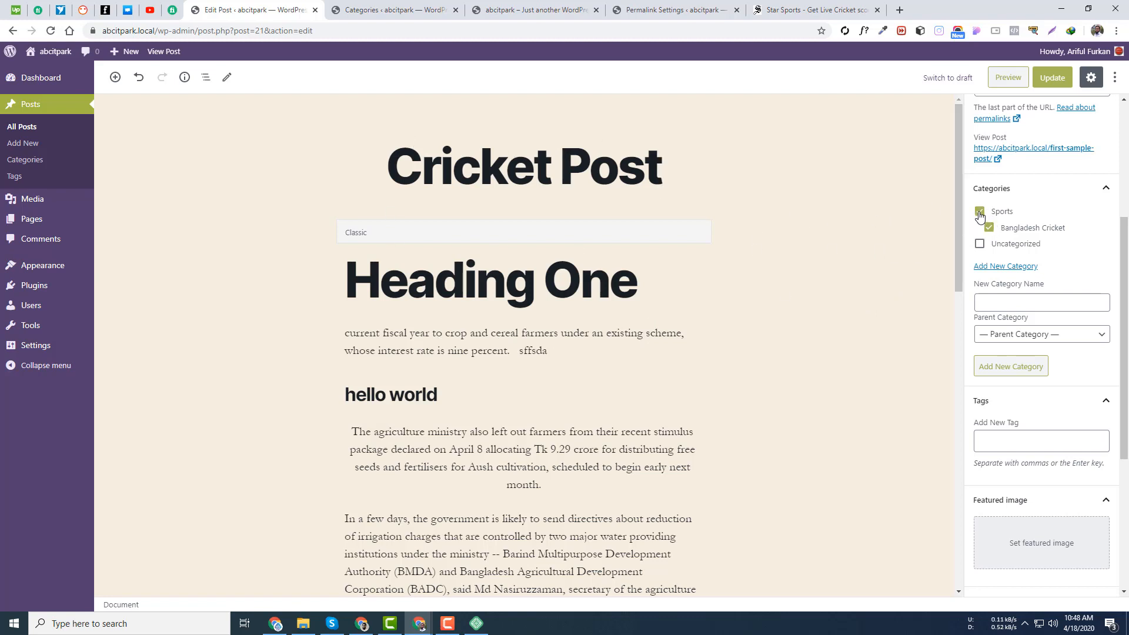
# - Toggle Sports and Bangladesh Cricket off and on, updating the post with both checked
pyautogui.click(990, 229)
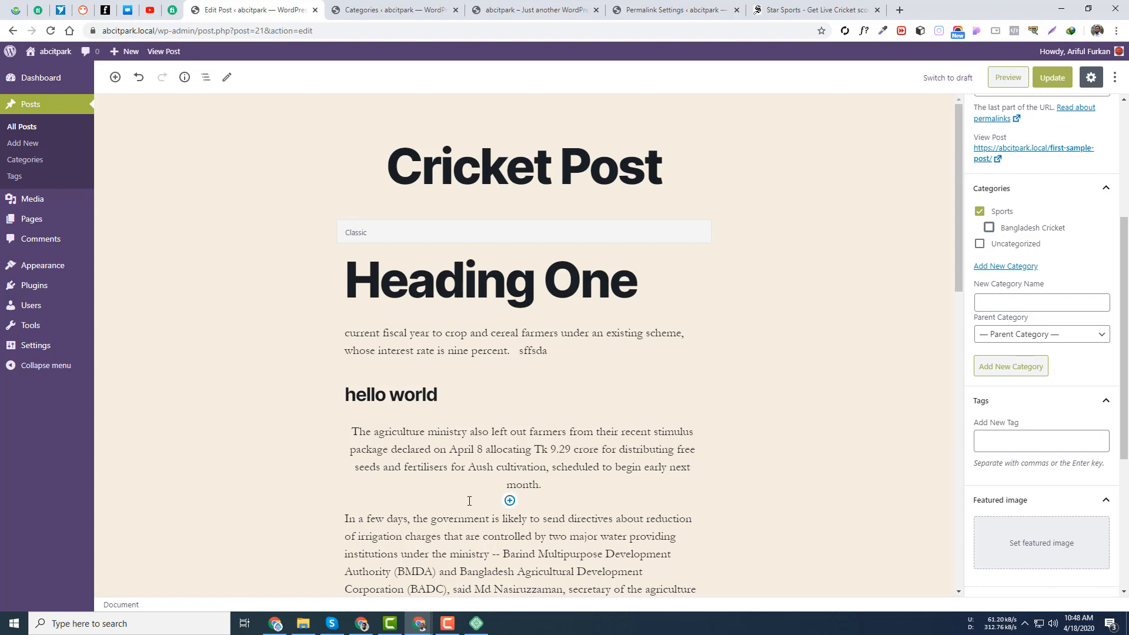
pyautogui.click(980, 210)
pyautogui.click(989, 228)
pyautogui.click(1052, 78)
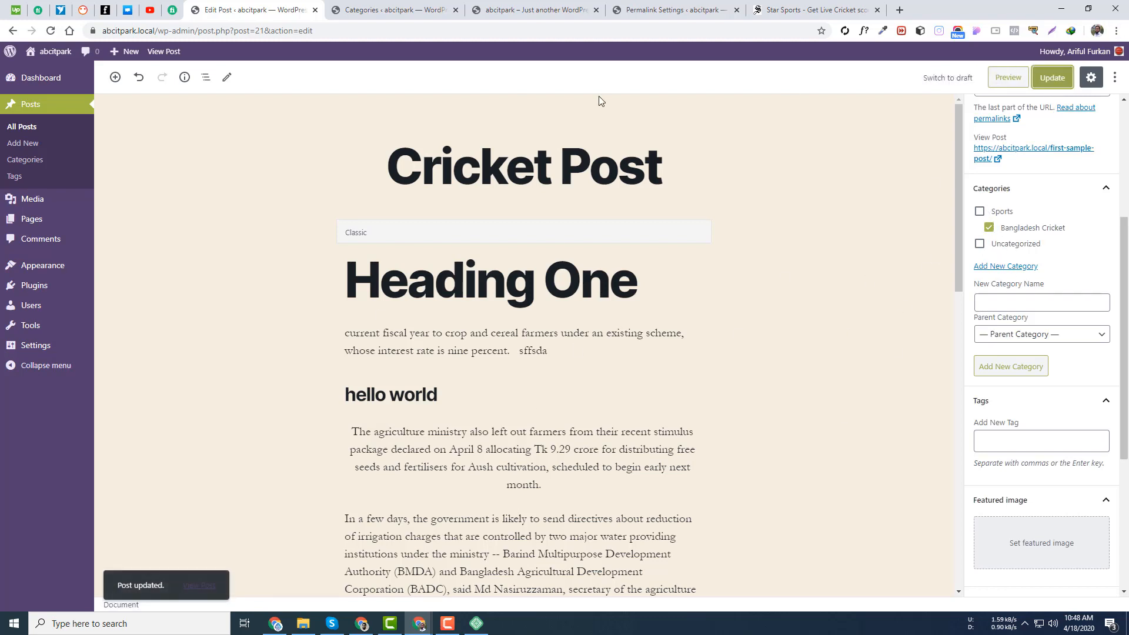
pyautogui.click(980, 212)
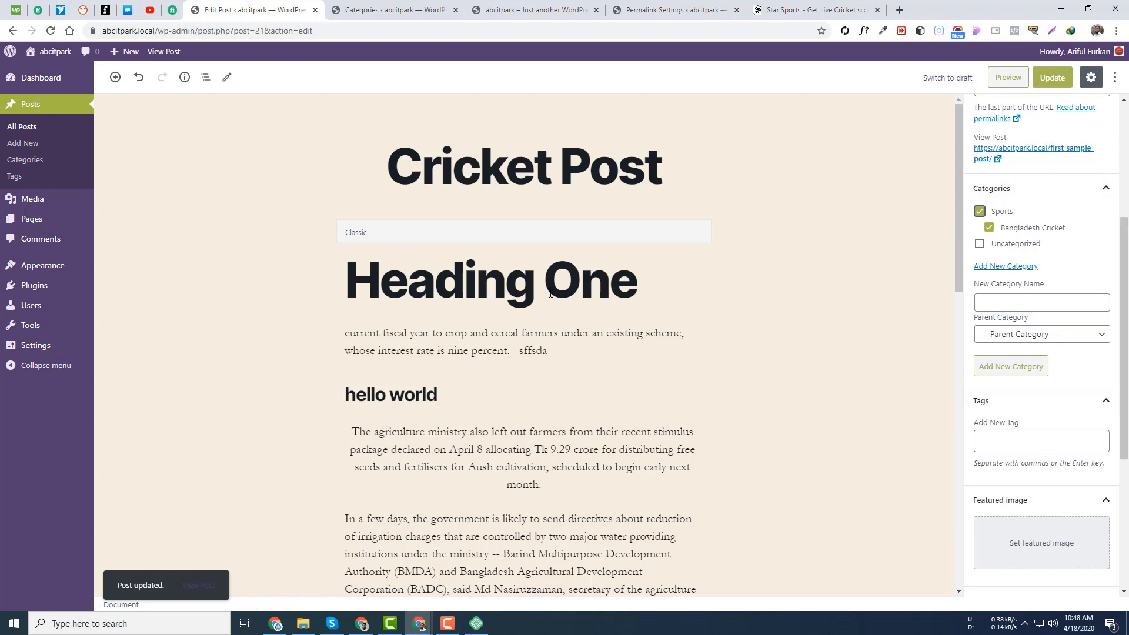
pyautogui.click(1054, 79)
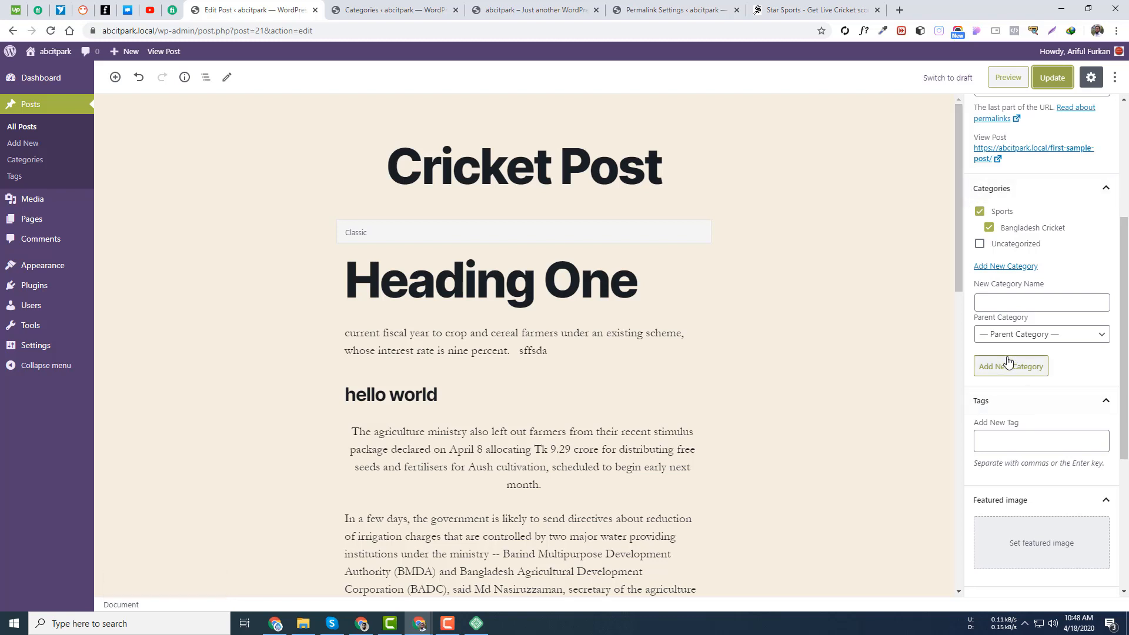
# - Collapse and re-expand the Categories panel to review the assigned categories
pyautogui.click(1000, 300)
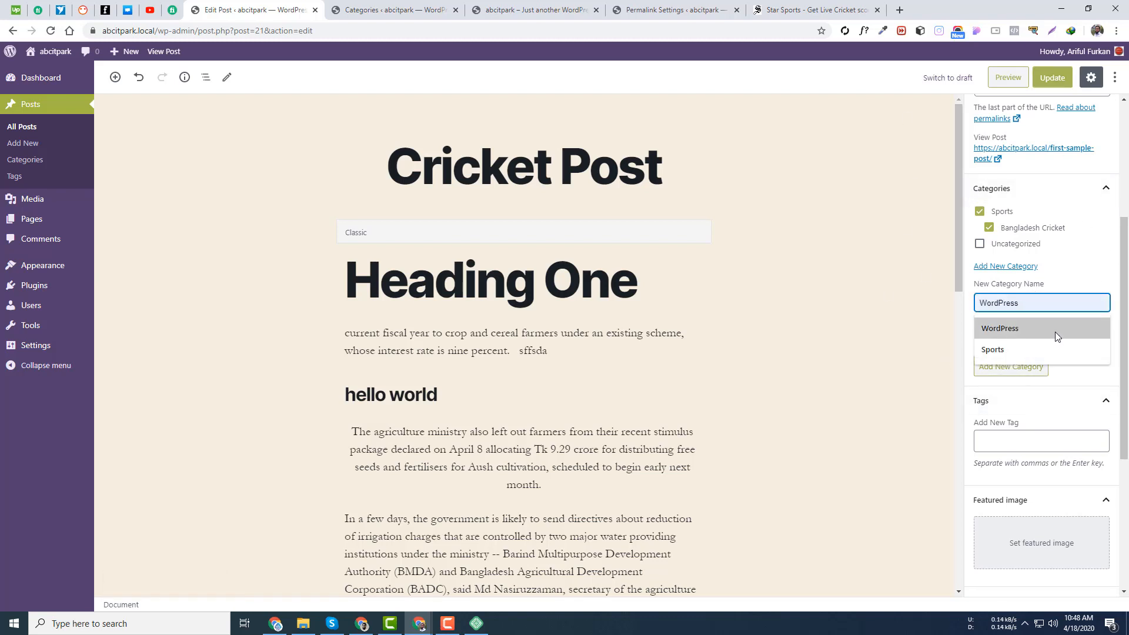
pyautogui.click(1107, 195)
pyautogui.click(1107, 197)
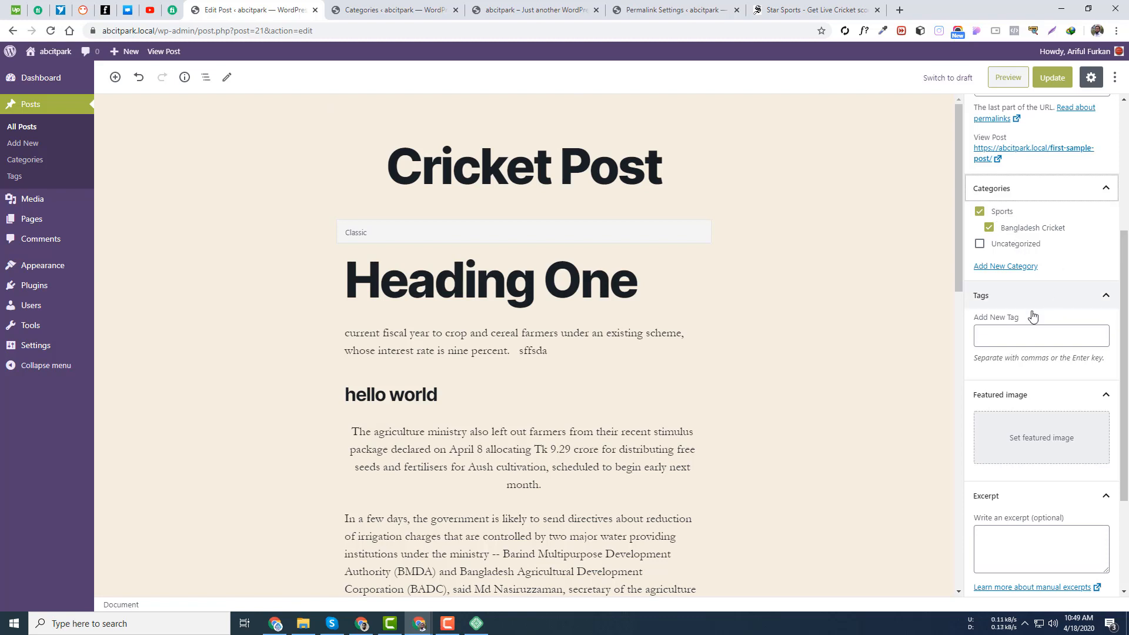
pyautogui.scroll(3, 1015, 187)
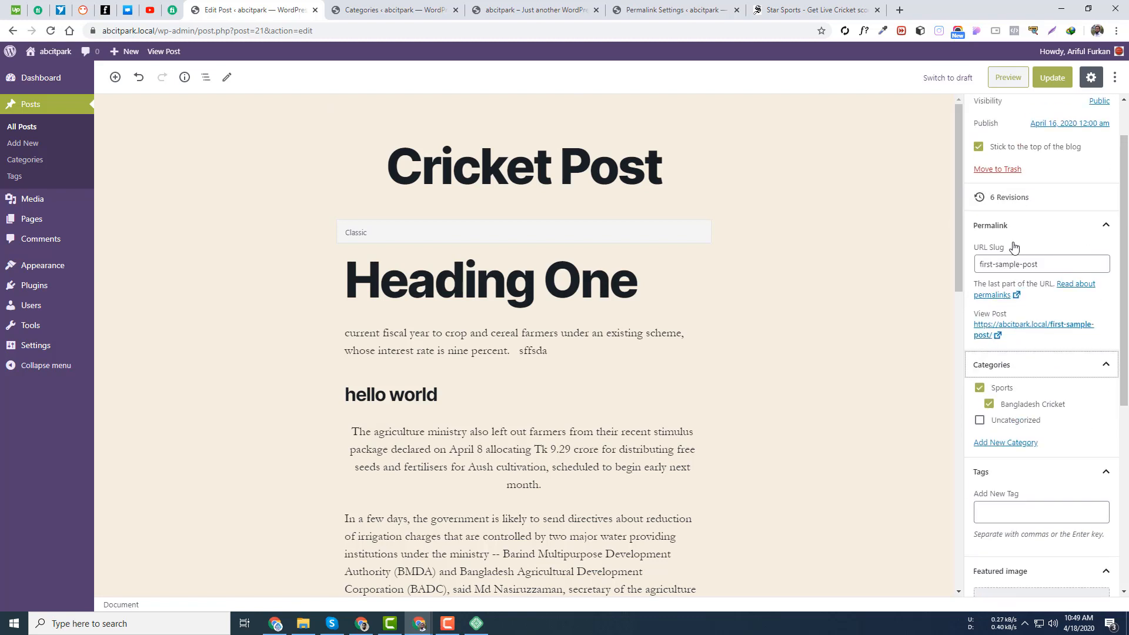
pyautogui.scroll(-1, 1048, 336)
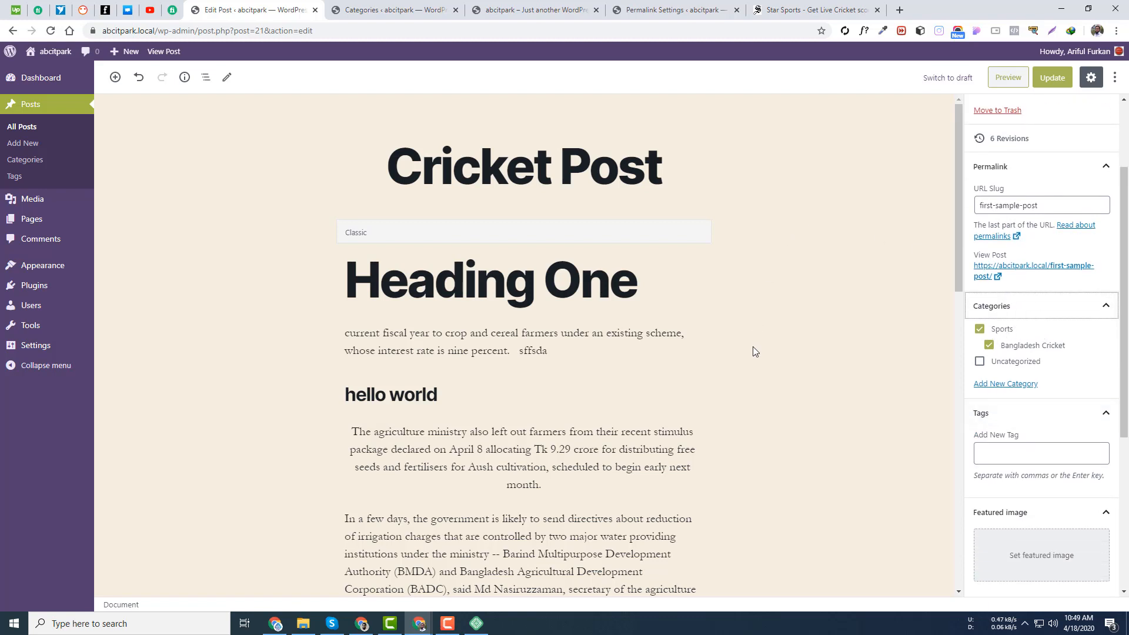
# - Open Posts > Categories and review each category's post count
pyautogui.click(19, 163)
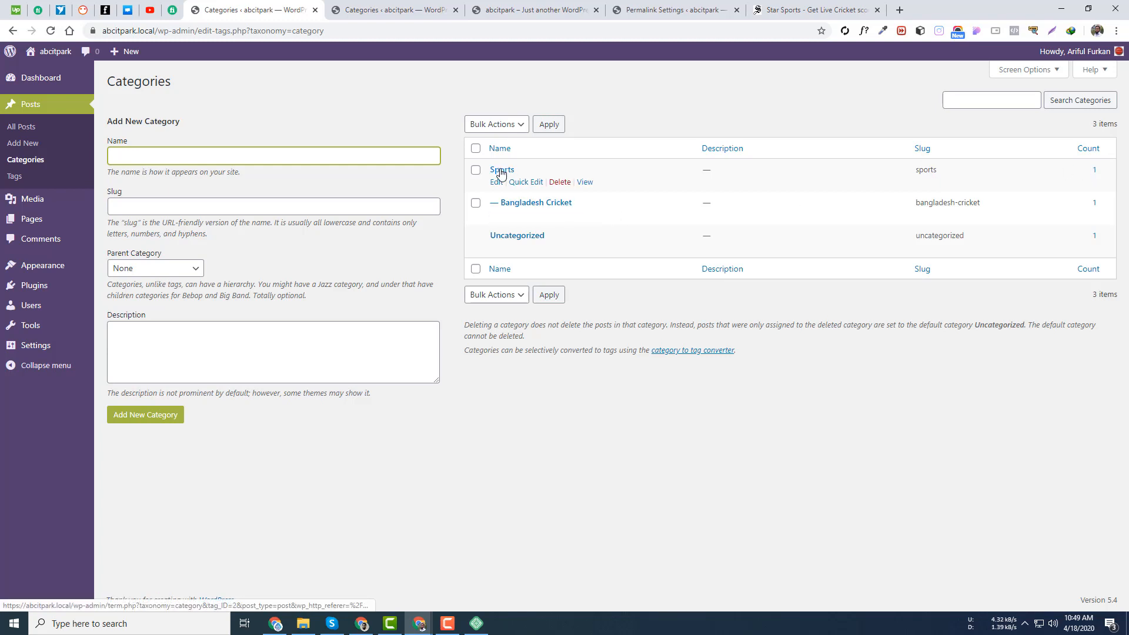
pyautogui.moveTo(1100, 170); pyautogui.dragTo(1080, 171)
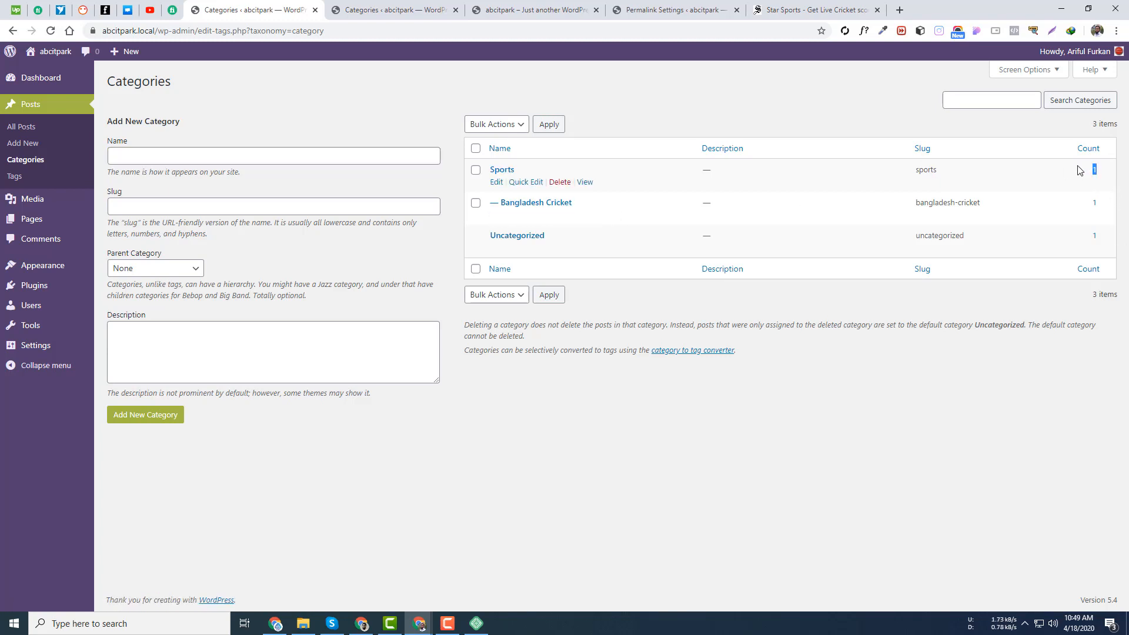
pyautogui.click(1098, 174)
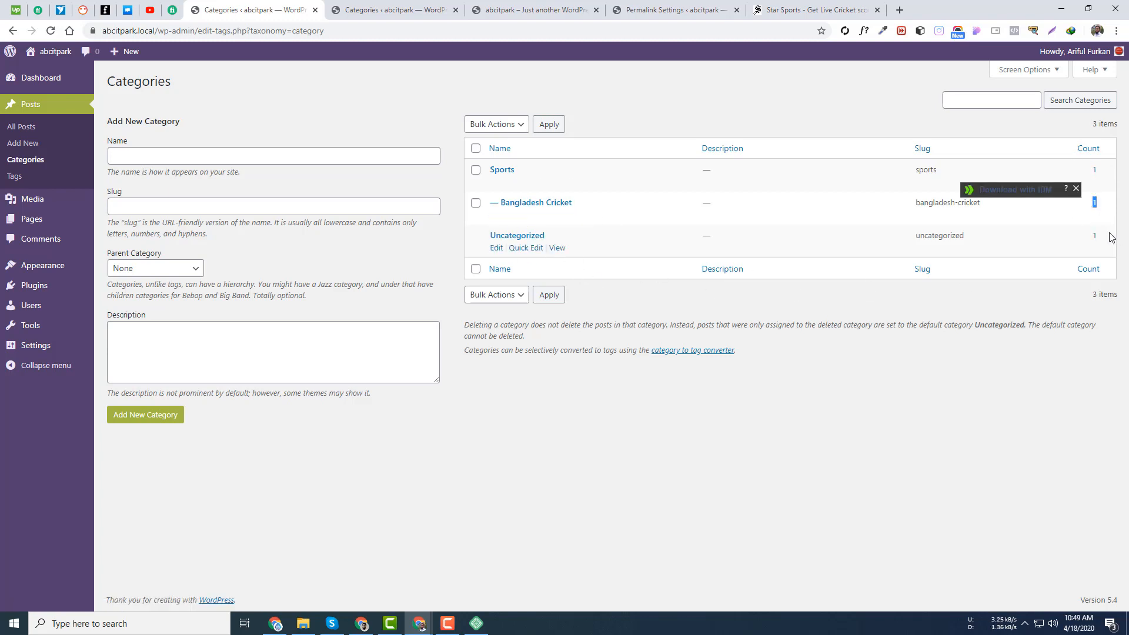
pyautogui.moveTo(1110, 237); pyautogui.dragTo(1086, 235)
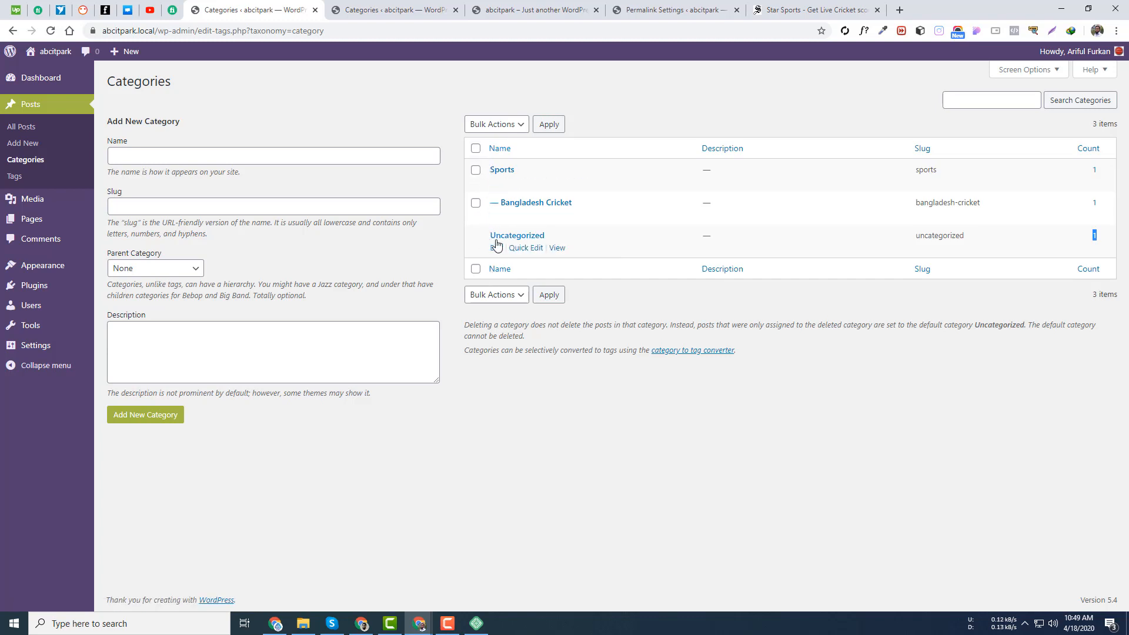
# - Add a 'Business' category with Parent Category left as None
pyautogui.click(178, 158)
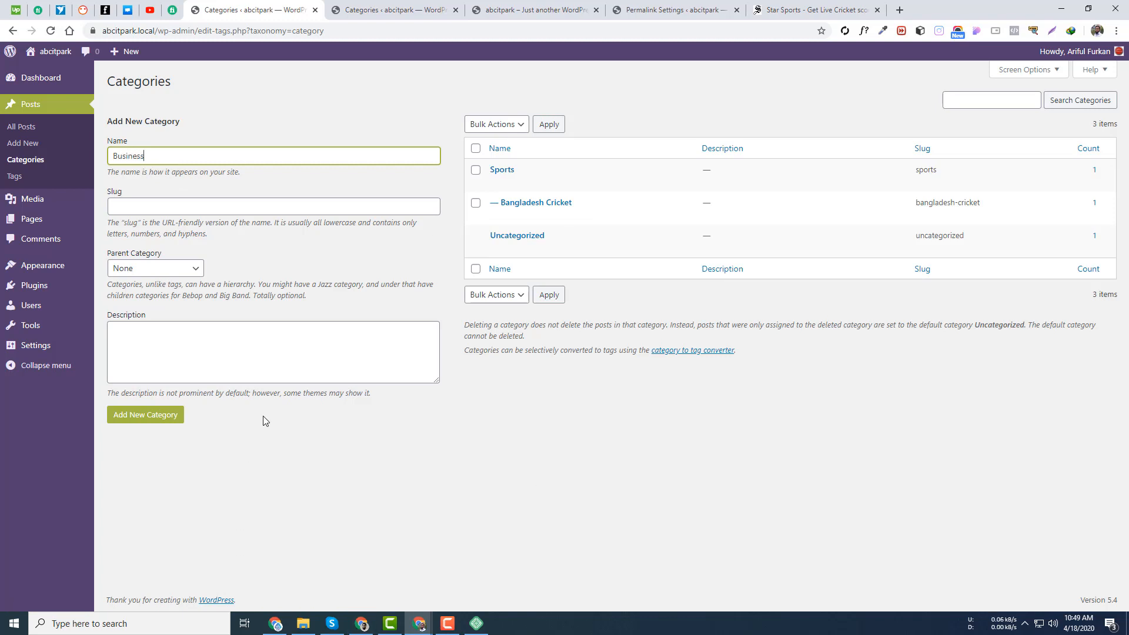
pyautogui.click(153, 274)
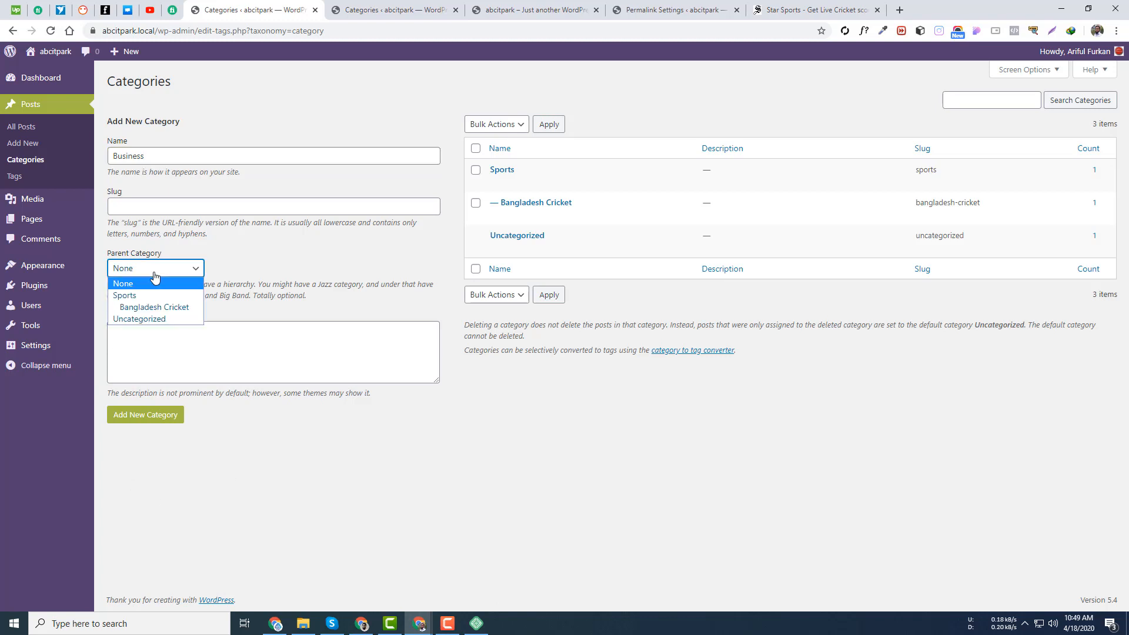
pyautogui.click(285, 256)
pyautogui.click(157, 421)
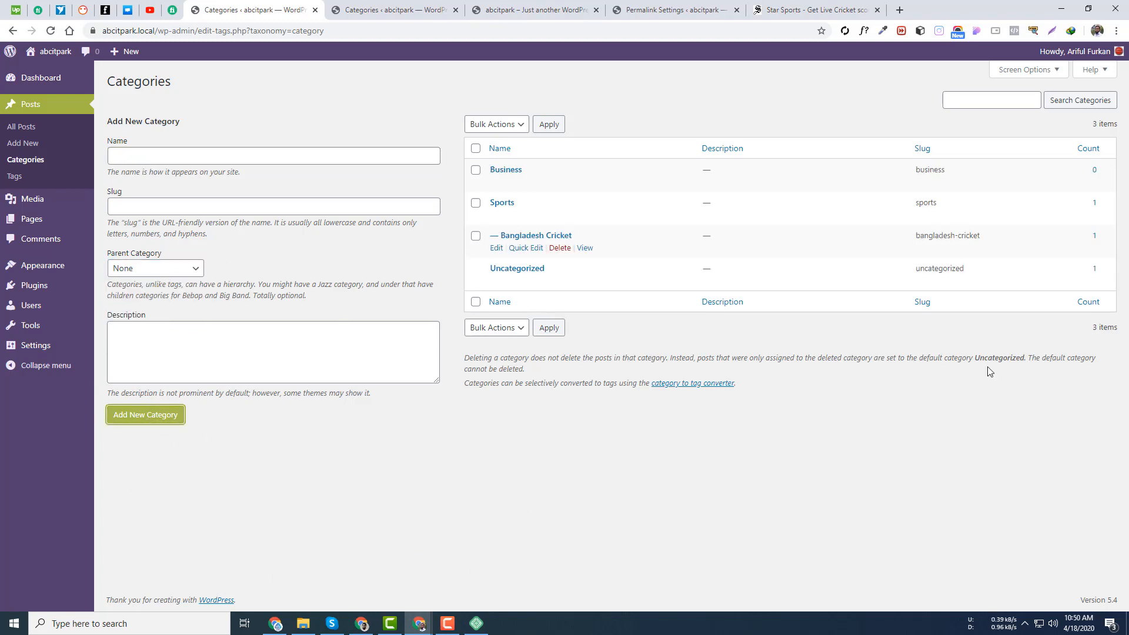
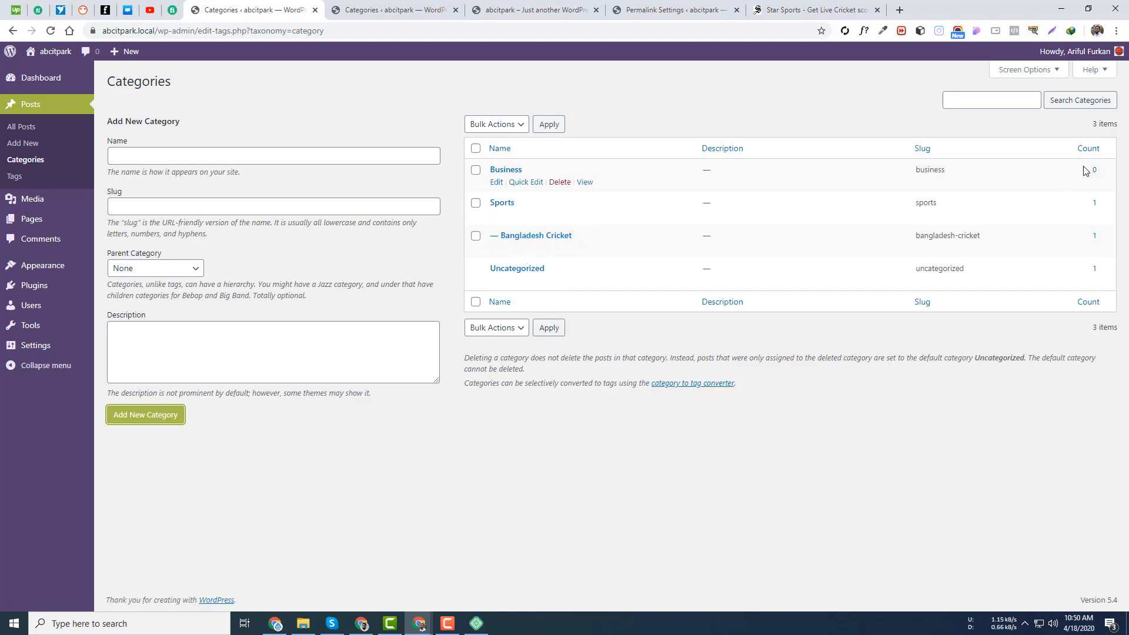
# - Review the Business and Bangladesh Cricket post lists, then open Bangladesh Cricket's archive in a new tab
pyautogui.doubleClick(940, 172)
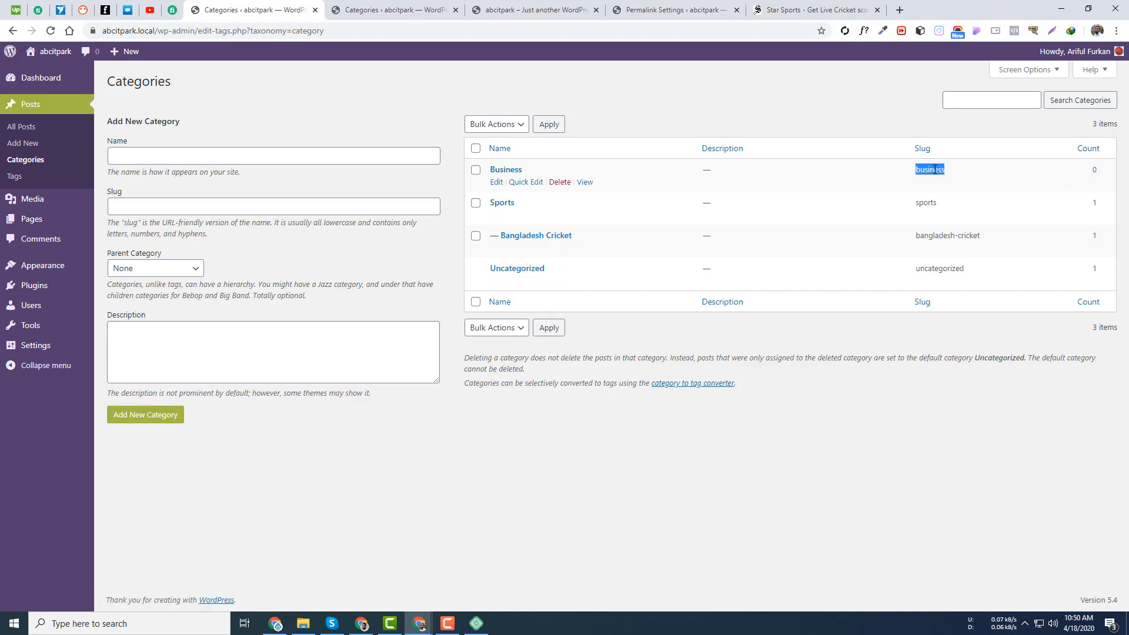
pyautogui.click(1095, 171)
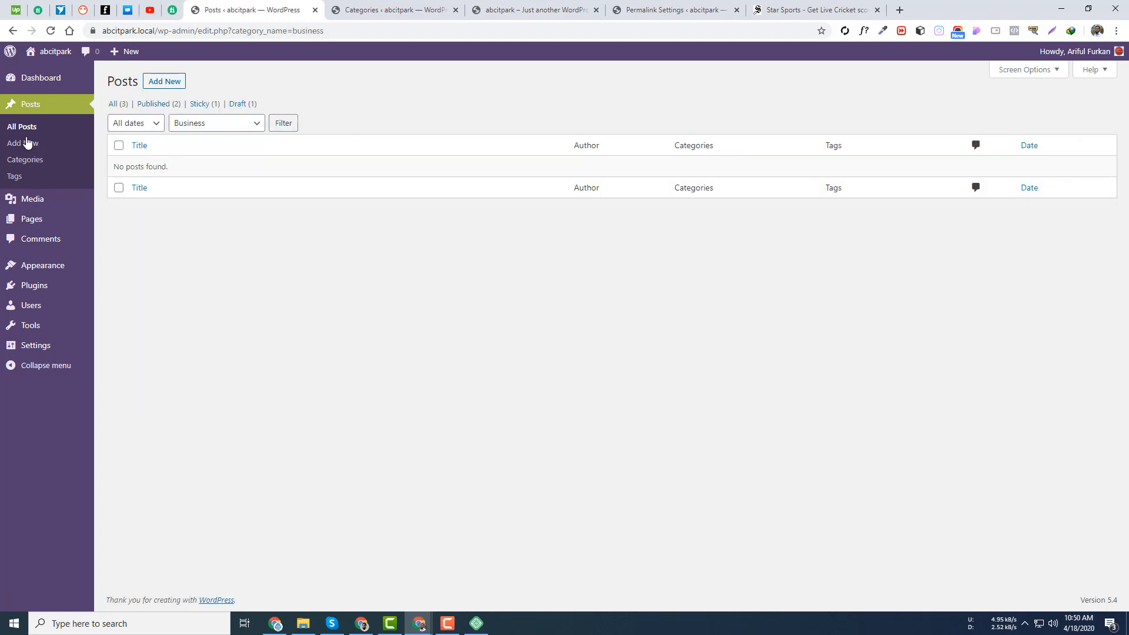
pyautogui.click(12, 31)
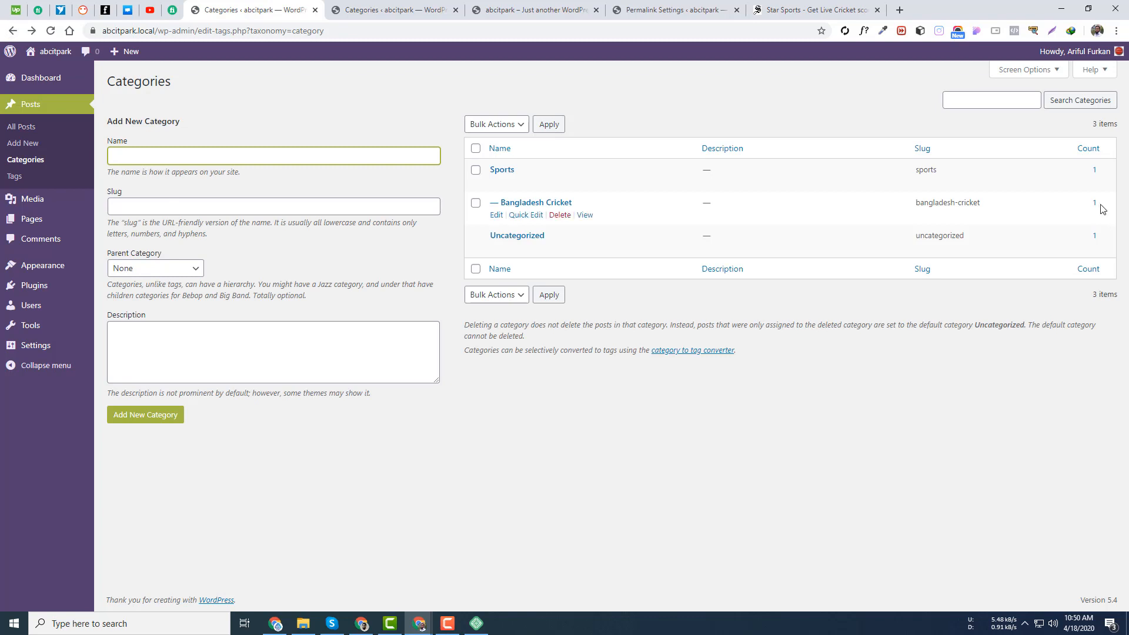
pyautogui.click(1095, 204)
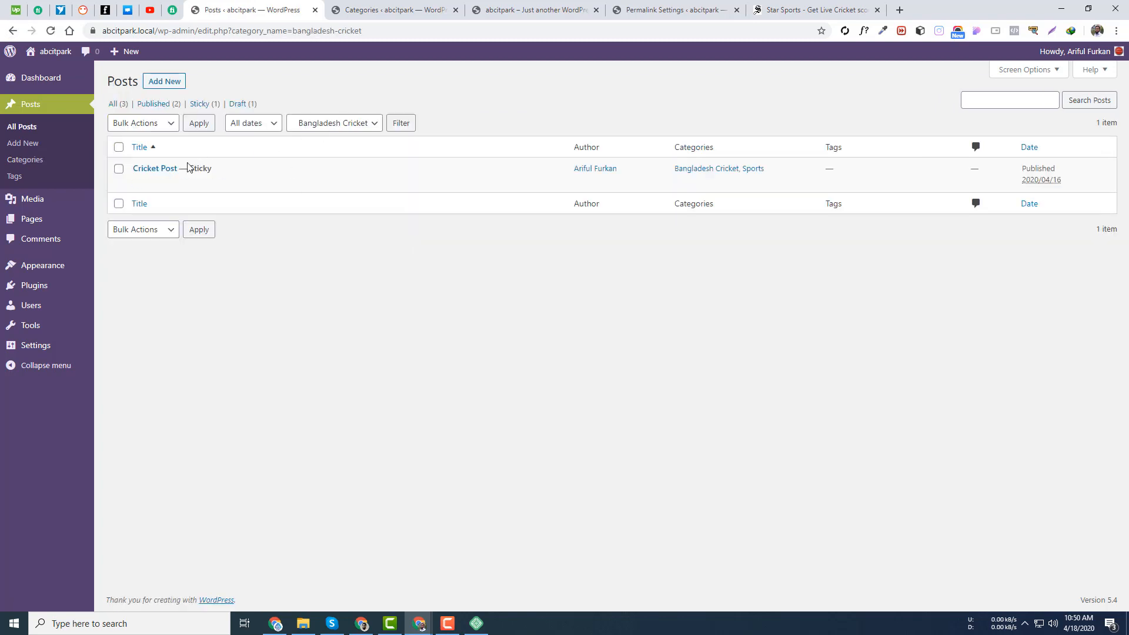
pyautogui.click(13, 31)
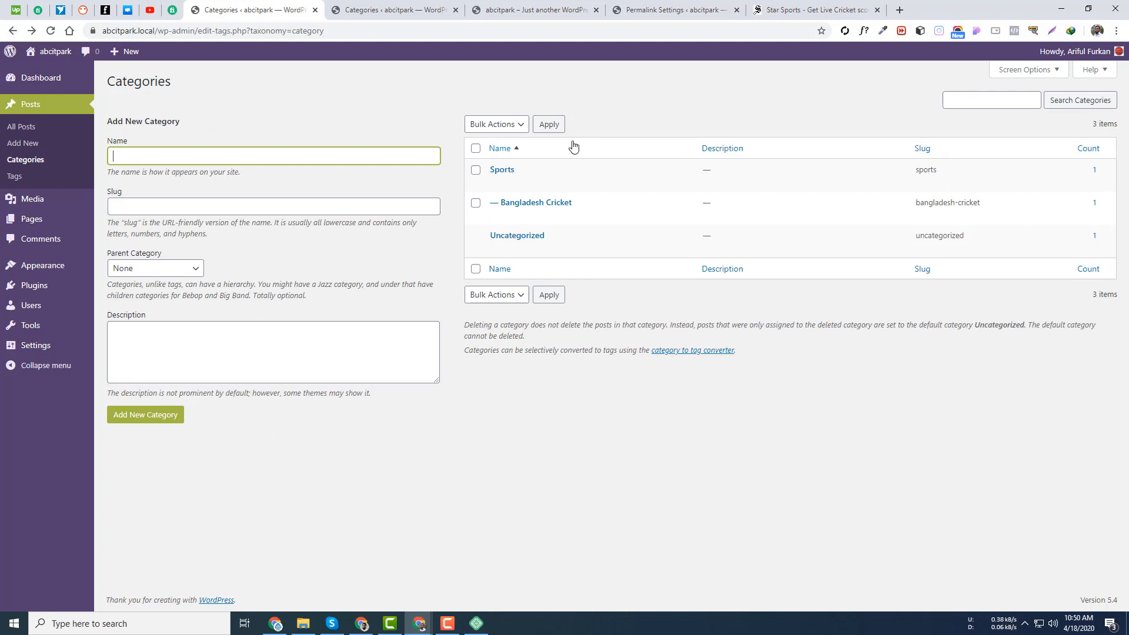
pyautogui.click(168, 346)
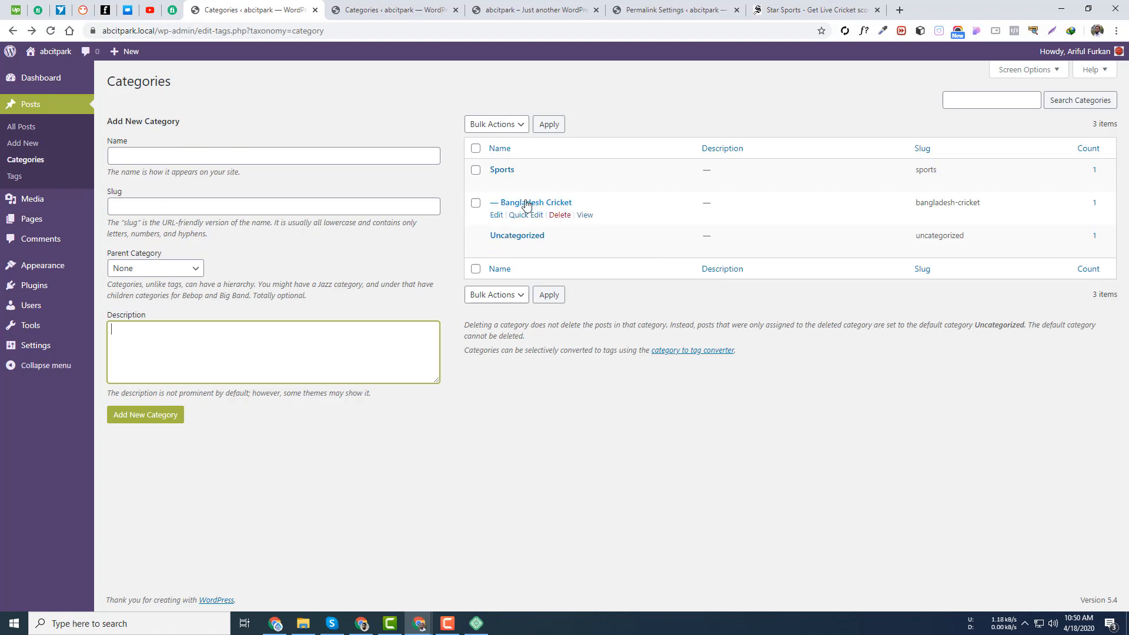
pyautogui.click(585, 215)
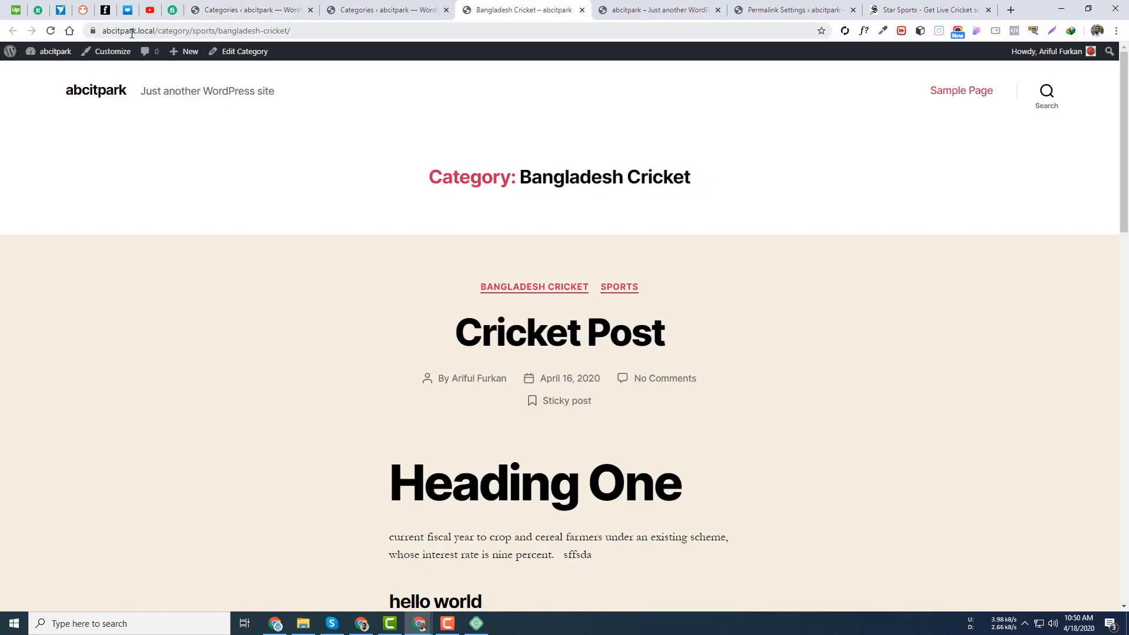
# - Reload the Bangladesh Cricket archive and examine its /category/sports/bangladesh-cricket/ address
pyautogui.click(102, 31)
pyautogui.press('Return')
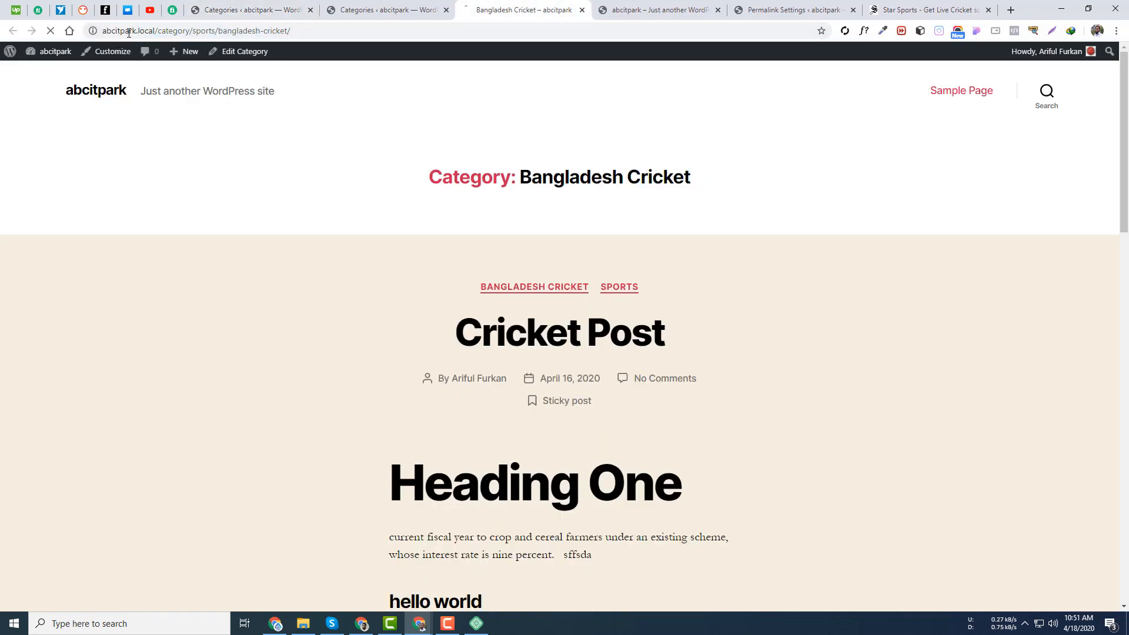
pyautogui.moveTo(189, 29); pyautogui.dragTo(158, 31)
pyautogui.moveTo(241, 30); pyautogui.dragTo(224, 33)
pyautogui.moveTo(314, 30); pyautogui.dragTo(92, 27)
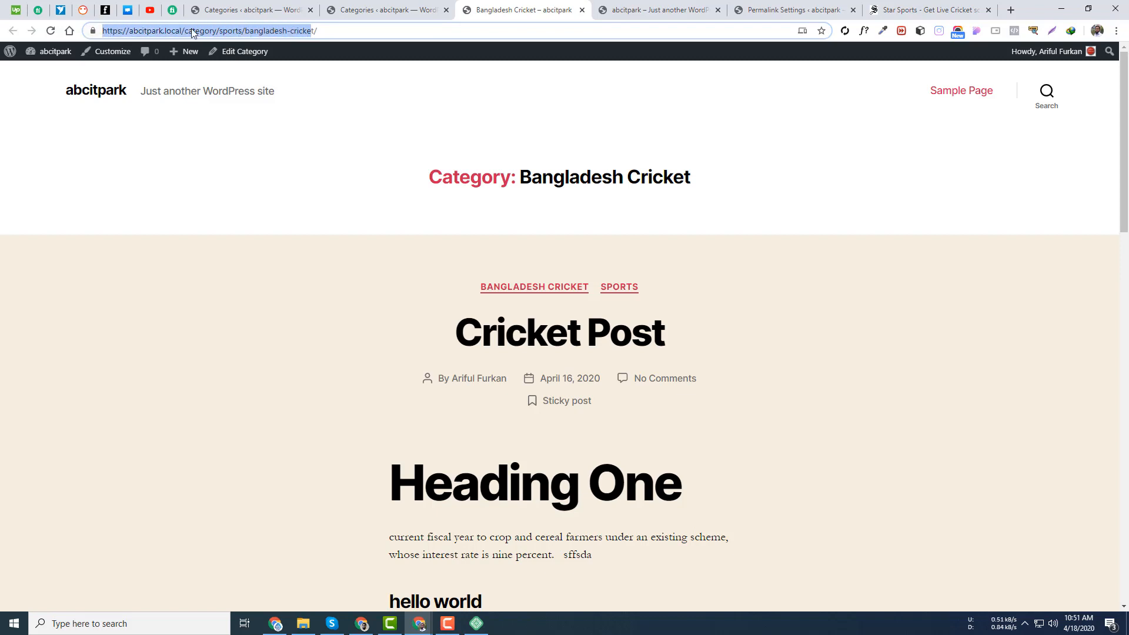
pyautogui.click(209, 31)
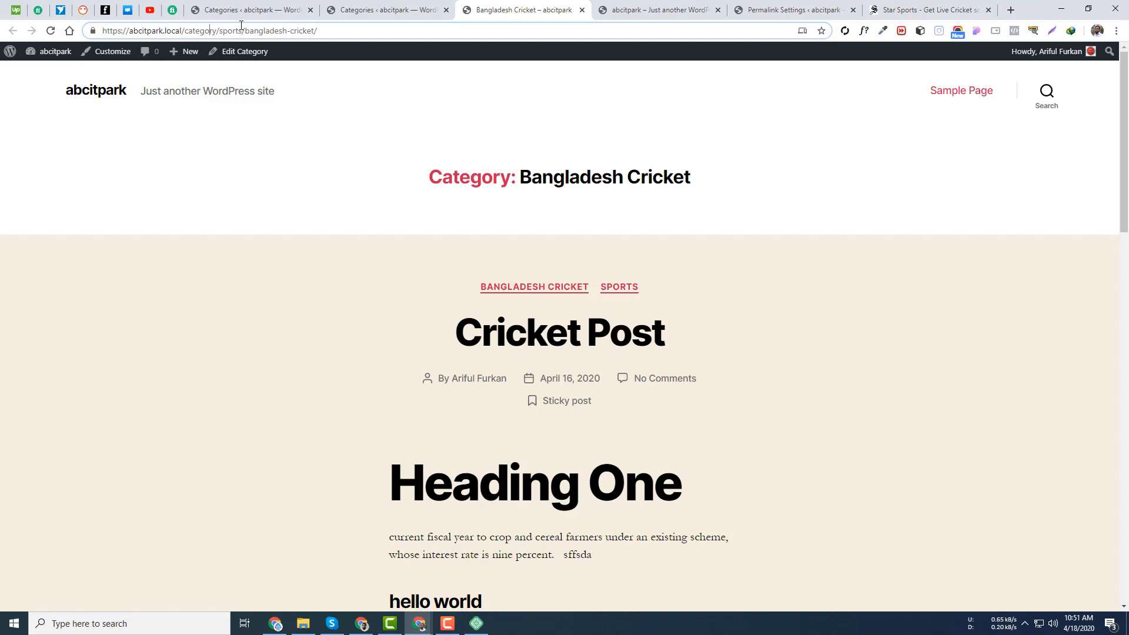
pyautogui.moveTo(243, 31); pyautogui.dragTo(217, 34)
pyautogui.click(280, 31)
pyautogui.doubleClick(280, 31)
# - Open the Sports category archive in a new tab and check its address
pyautogui.click(378, 9)
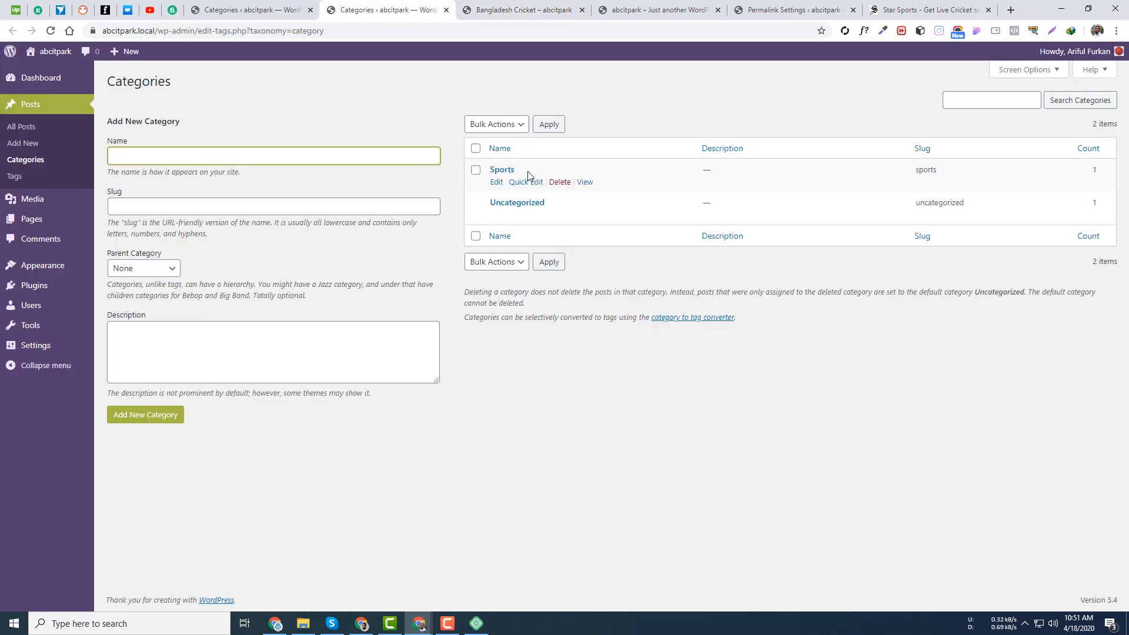
pyautogui.keyDown('ctrl'); pyautogui.click(586, 182); pyautogui.keyUp('ctrl')
pyautogui.hotkey('ctrl', 'Tab')
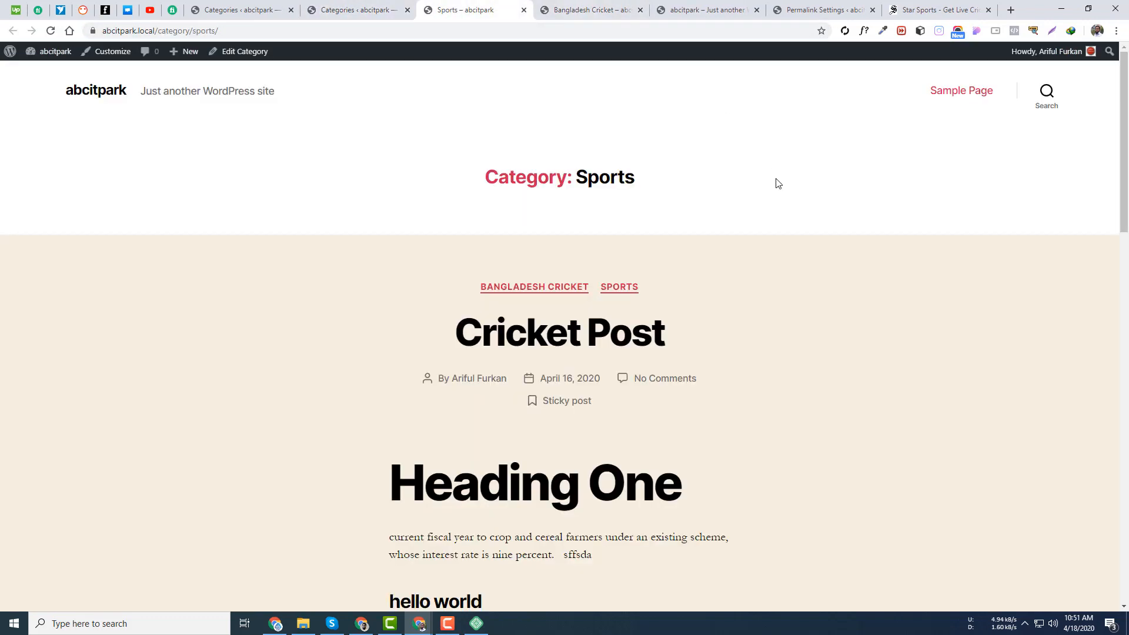
pyautogui.moveTo(229, 31); pyautogui.dragTo(206, 31)
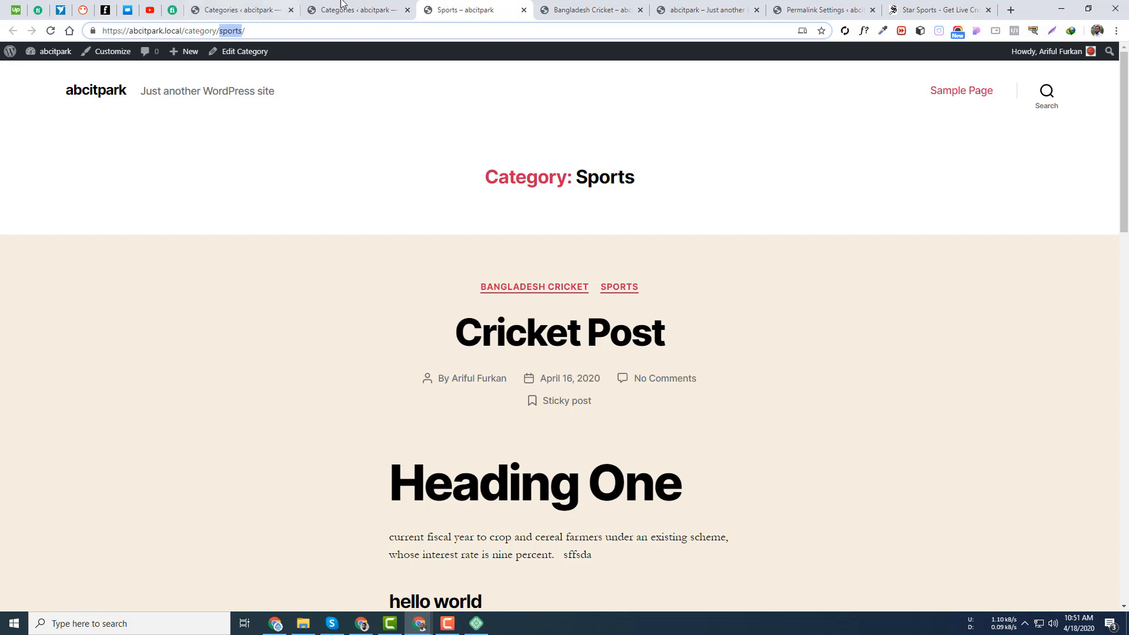
# - Reload the category list and compare against the bangladesh-cricket part of the archive address
pyautogui.click(344, 8)
pyautogui.press('F5')
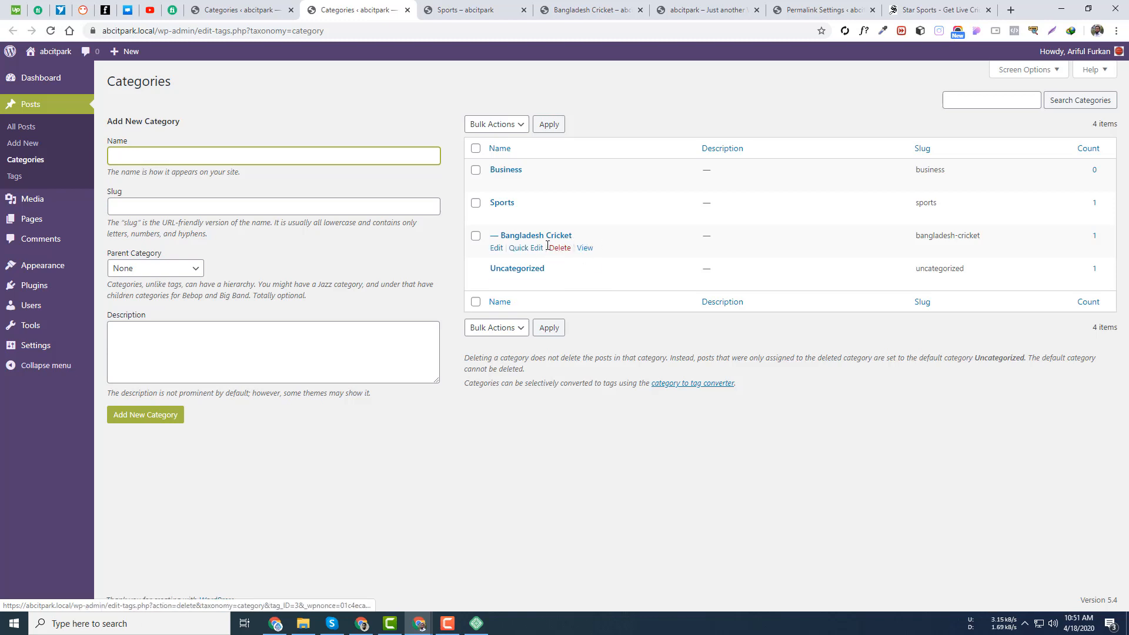
pyautogui.click(594, 10)
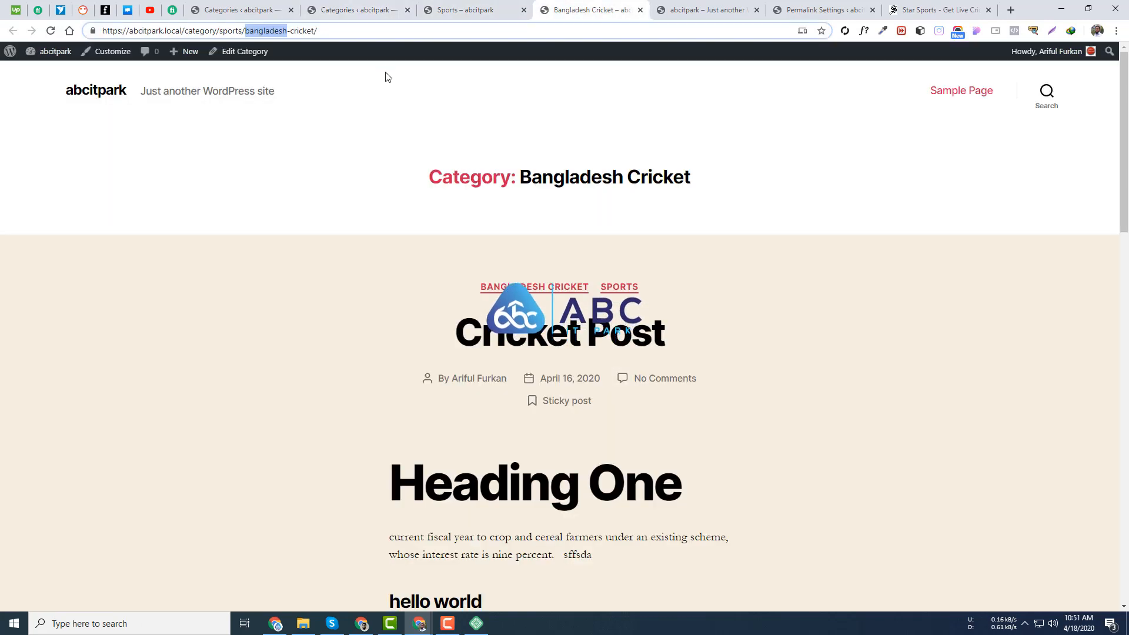
pyautogui.doubleClick(266, 30)
pyautogui.moveTo(315, 31); pyautogui.dragTo(246, 32)
pyautogui.click(353, 9)
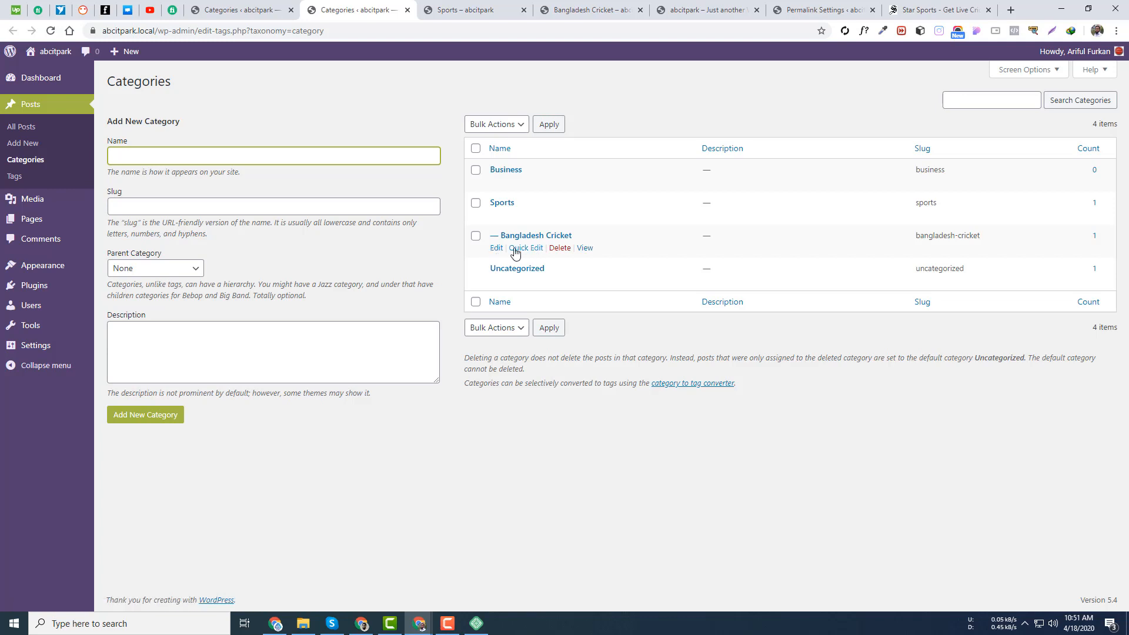
# - Quick-edit Bangladesh Cricket's slug to bd-cricket and save it
pyautogui.click(495, 248)
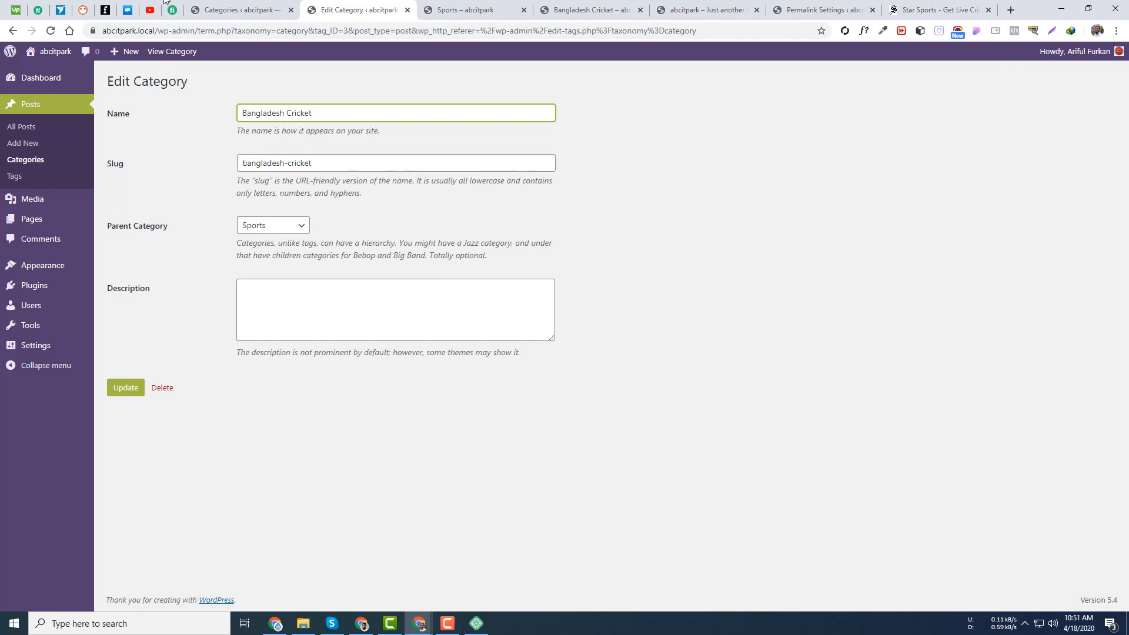
pyautogui.click(13, 31)
pyautogui.click(533, 248)
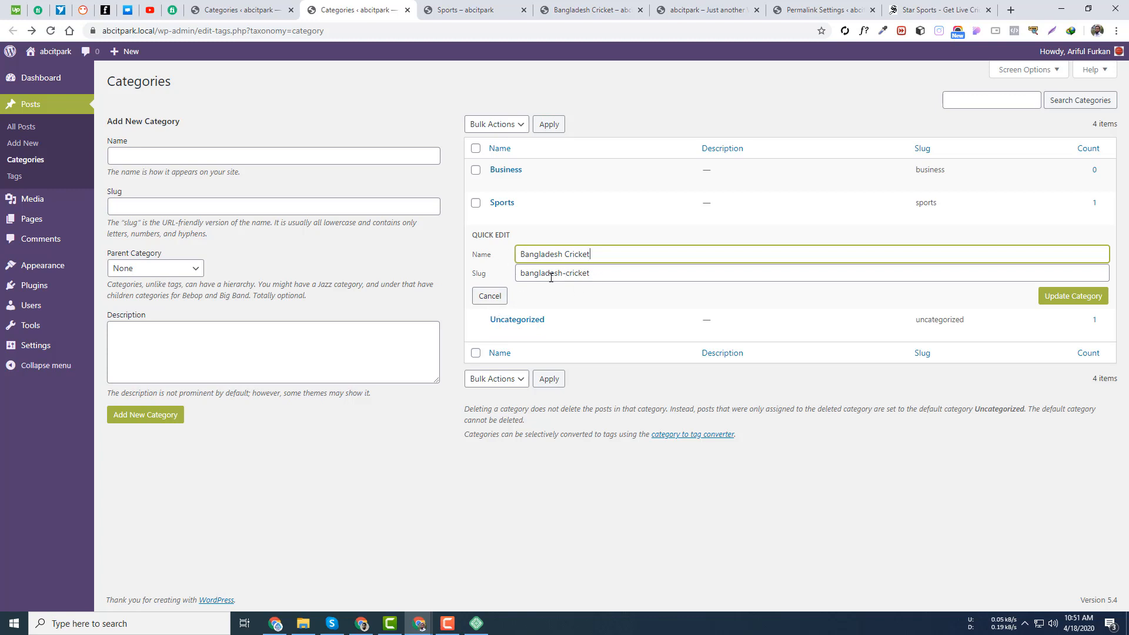
pyautogui.moveTo(563, 273); pyautogui.dragTo(530, 273)
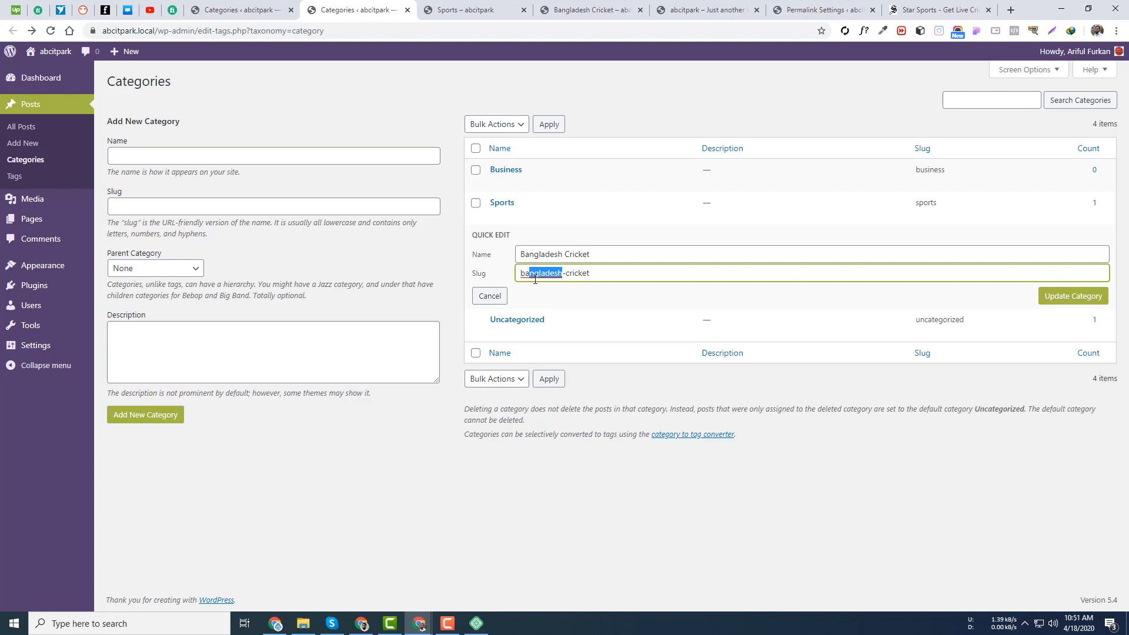
pyautogui.press('BackSpace')
pyautogui.press('BackSpace')
pyautogui.write('d')
pyautogui.click(1073, 304)
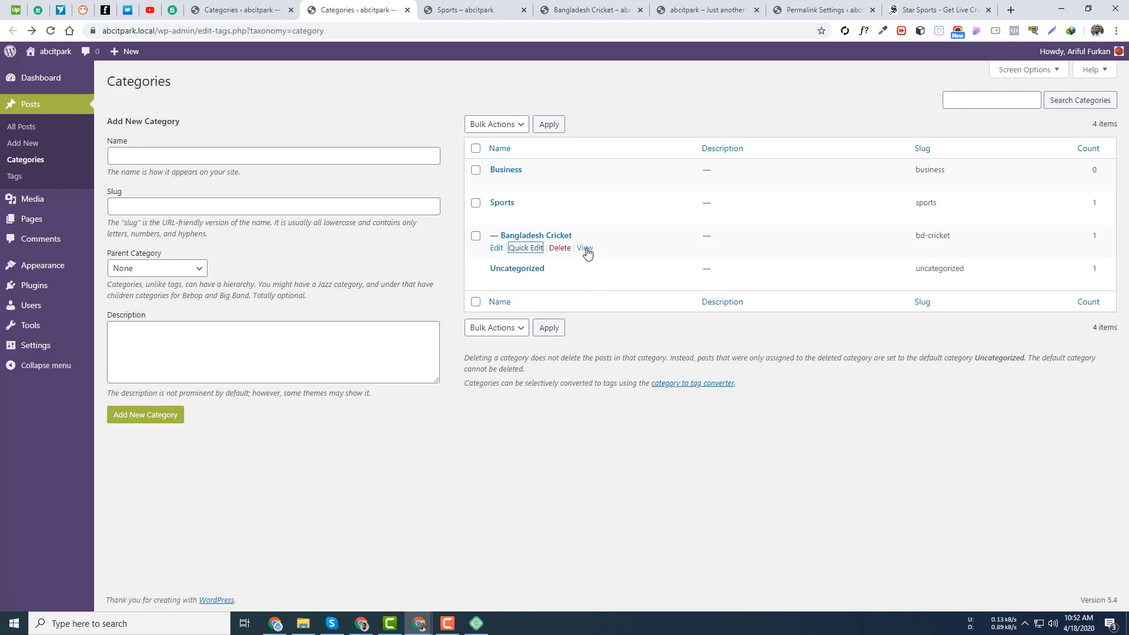
# - Open the category archive, confirm its address ends in bd-cricket, and refresh the category list
pyautogui.click(586, 249)
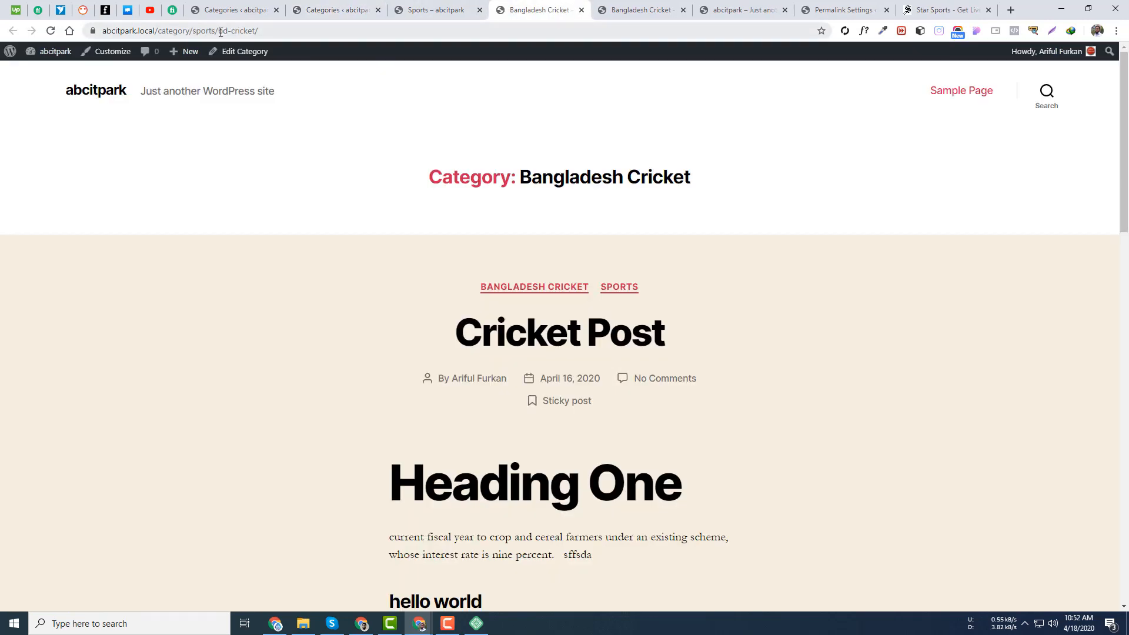
pyautogui.moveTo(221, 32); pyautogui.dragTo(285, 31)
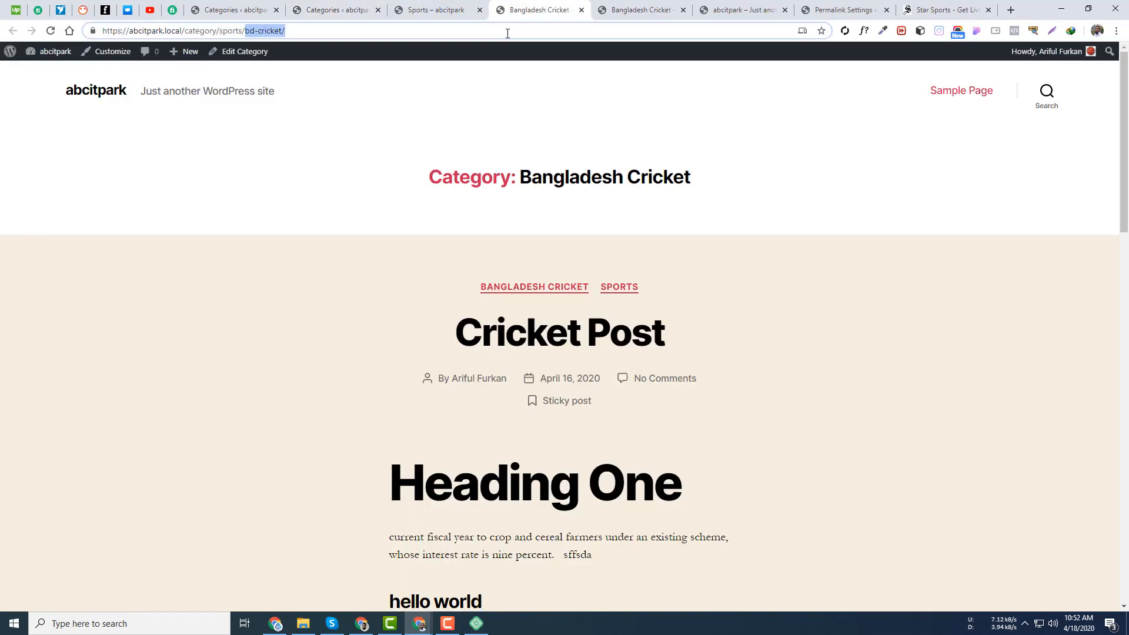
pyautogui.click(419, 13)
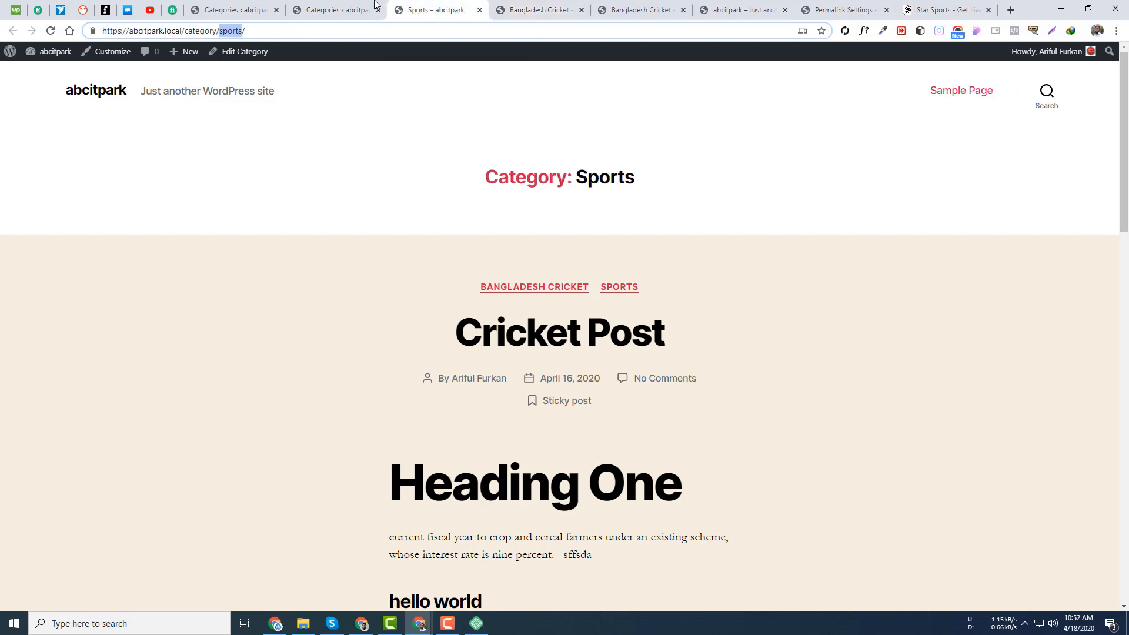
pyautogui.click(329, 6)
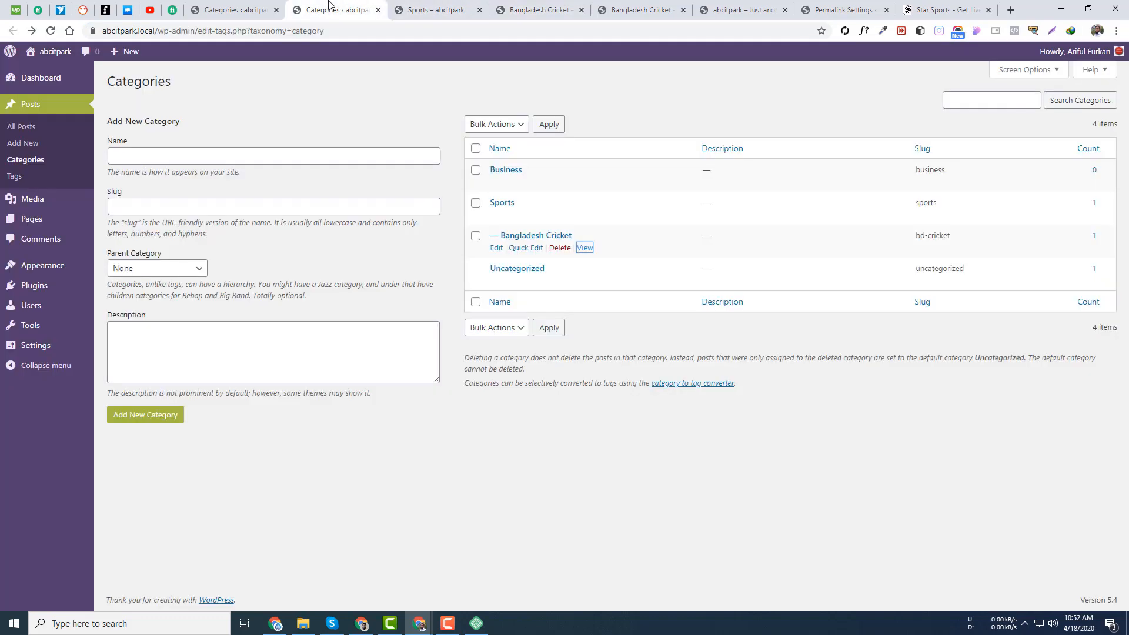
pyautogui.click(50, 35)
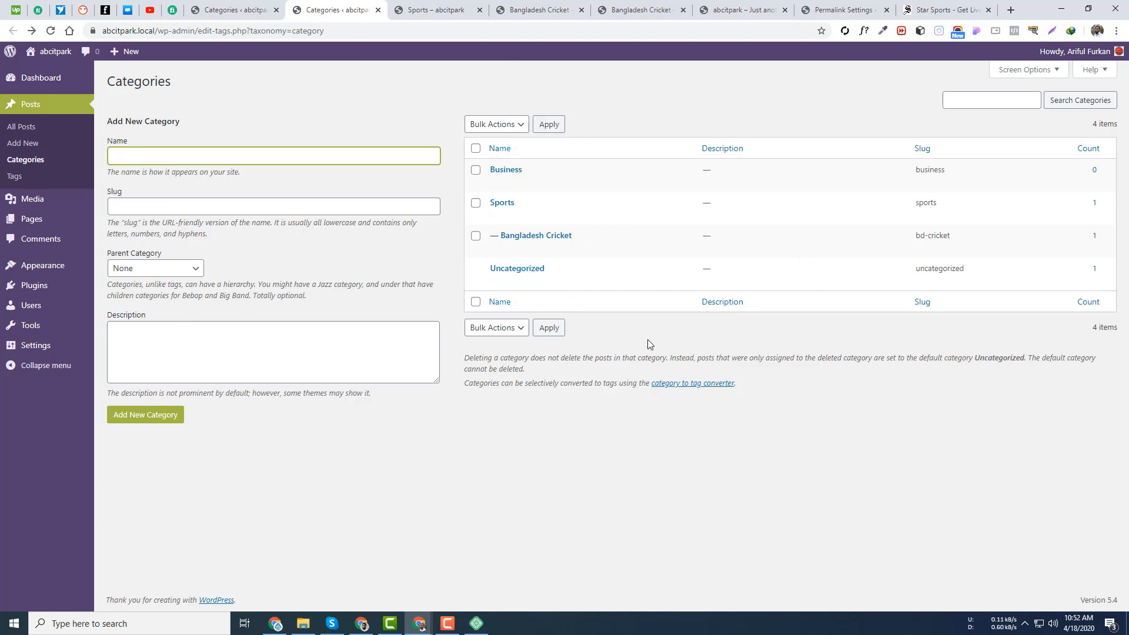
# - Open Cricket Post from All Posts and close the extra archive tabs
pyautogui.click(232, 9)
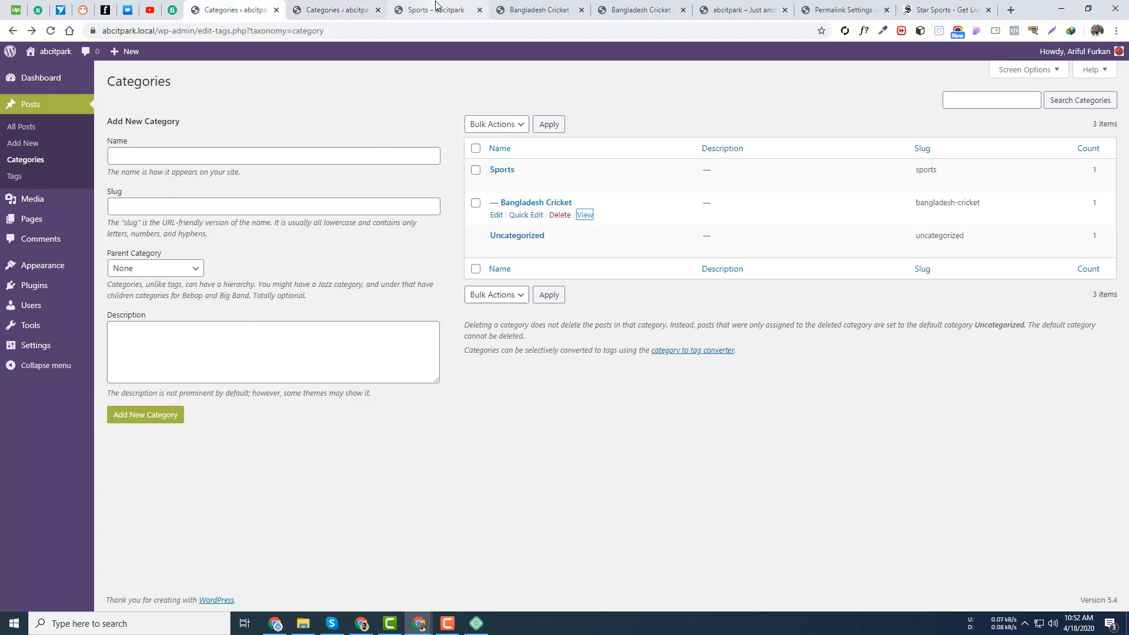
pyautogui.click(332, 6)
pyautogui.click(37, 129)
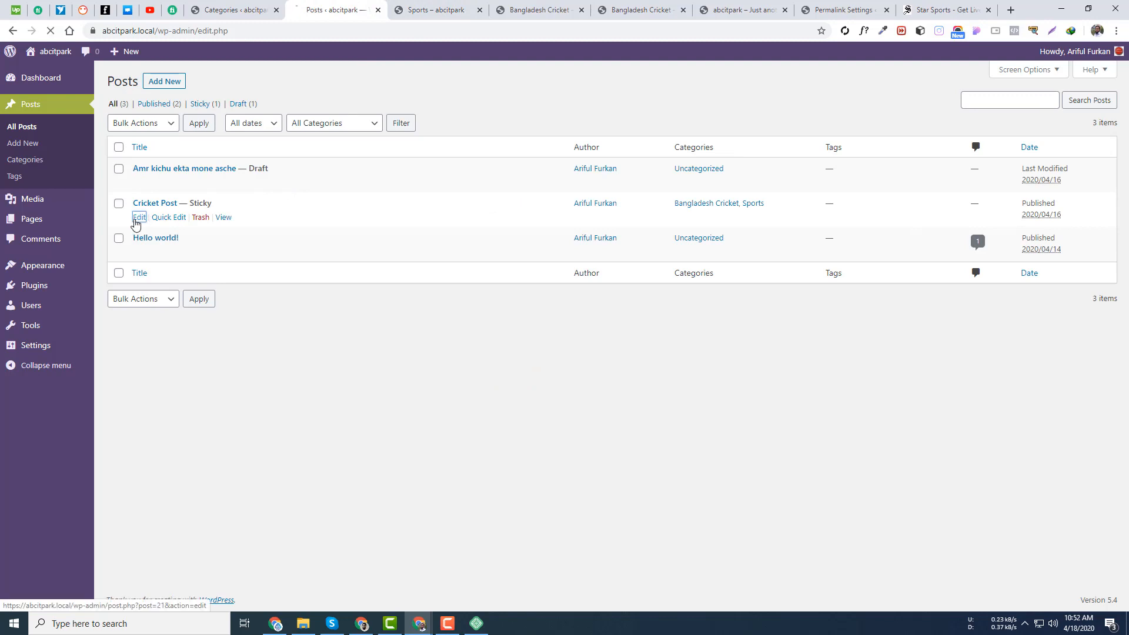
pyautogui.click(137, 218)
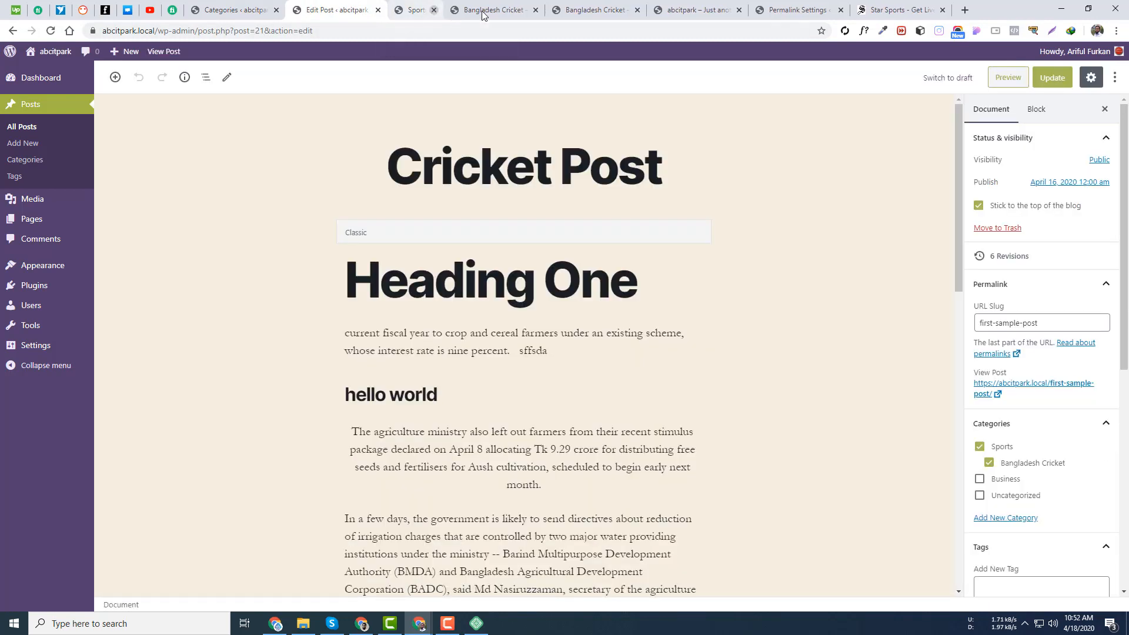
pyautogui.click(479, 10)
pyautogui.click(480, 10)
pyautogui.scroll(-5, 1088, 429)
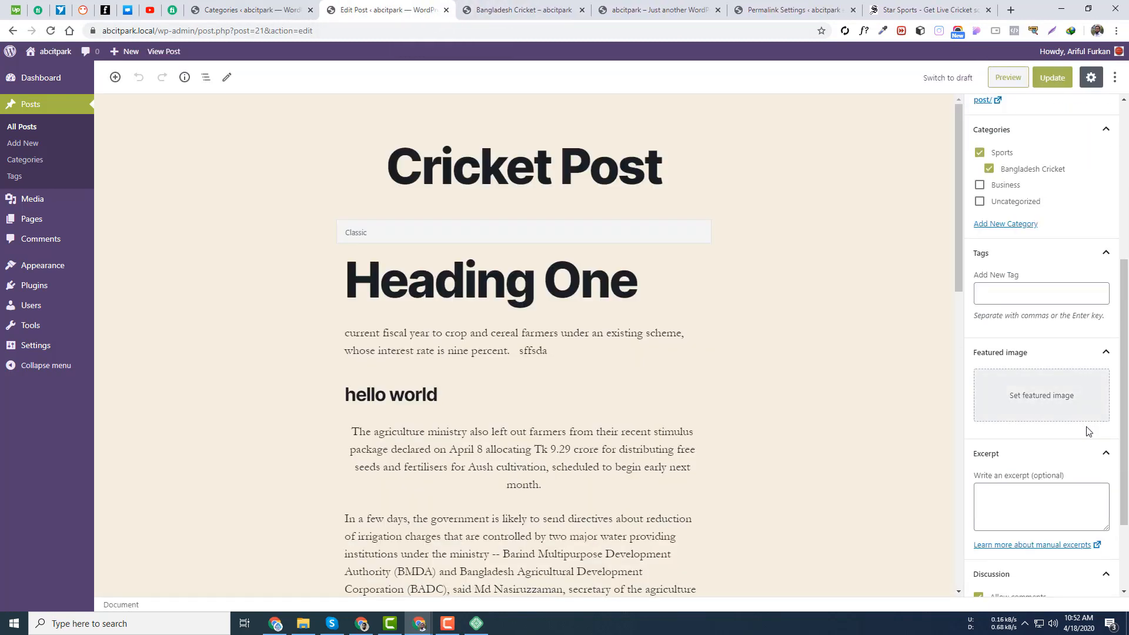
pyautogui.scroll(-2, 1090, 429)
# - Visit the post categories list, then reopen Cricket Post for editing
pyautogui.click(1009, 174)
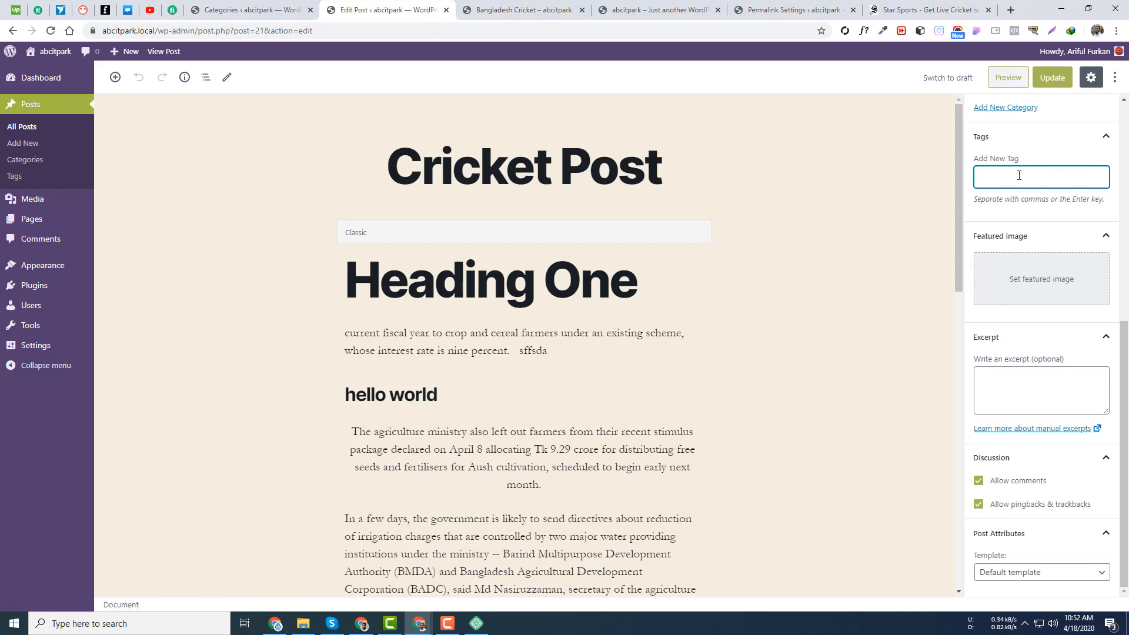
pyautogui.scroll(7, 1019, 175)
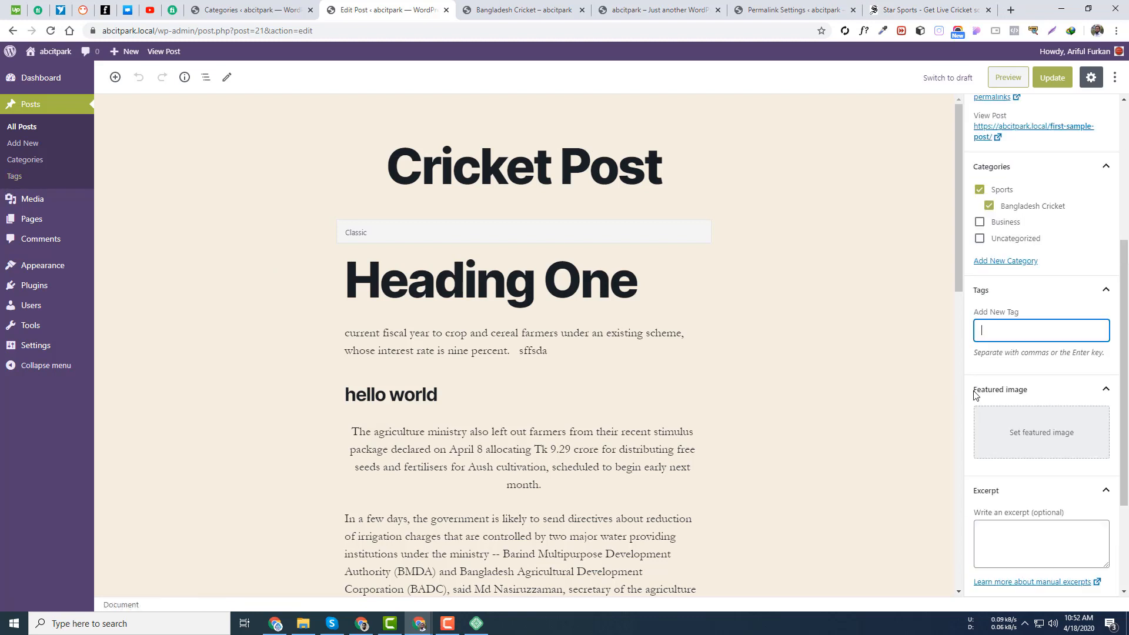
pyautogui.click(18, 162)
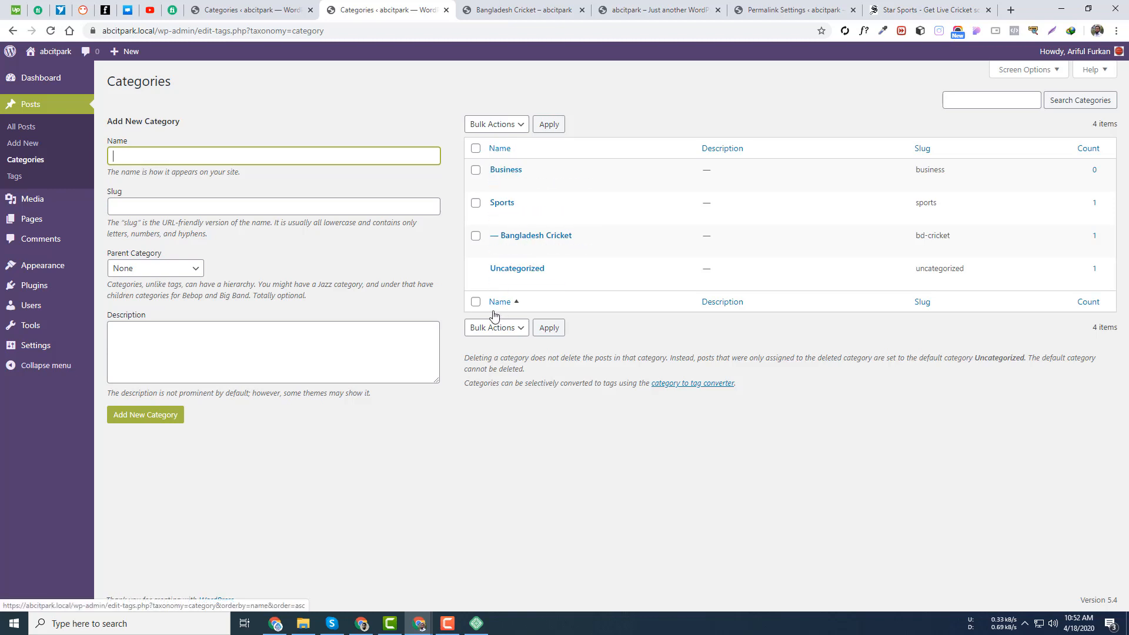
pyautogui.click(15, 149)
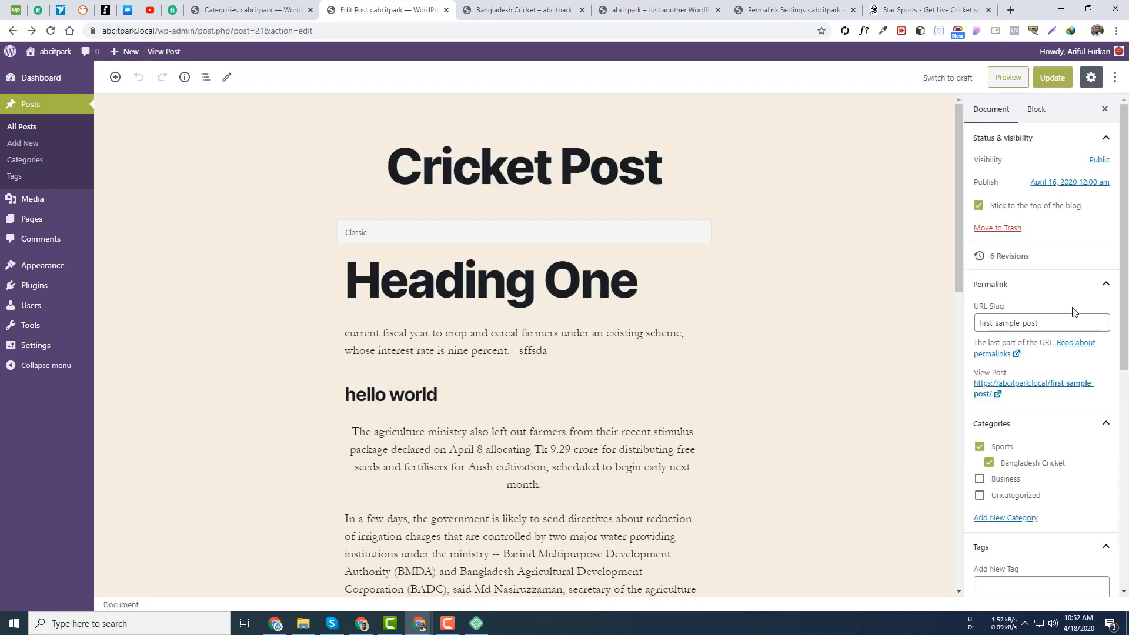
pyautogui.scroll(-2, 1069, 300)
pyautogui.scroll(-4, 1066, 286)
pyautogui.scroll(2, 1047, 247)
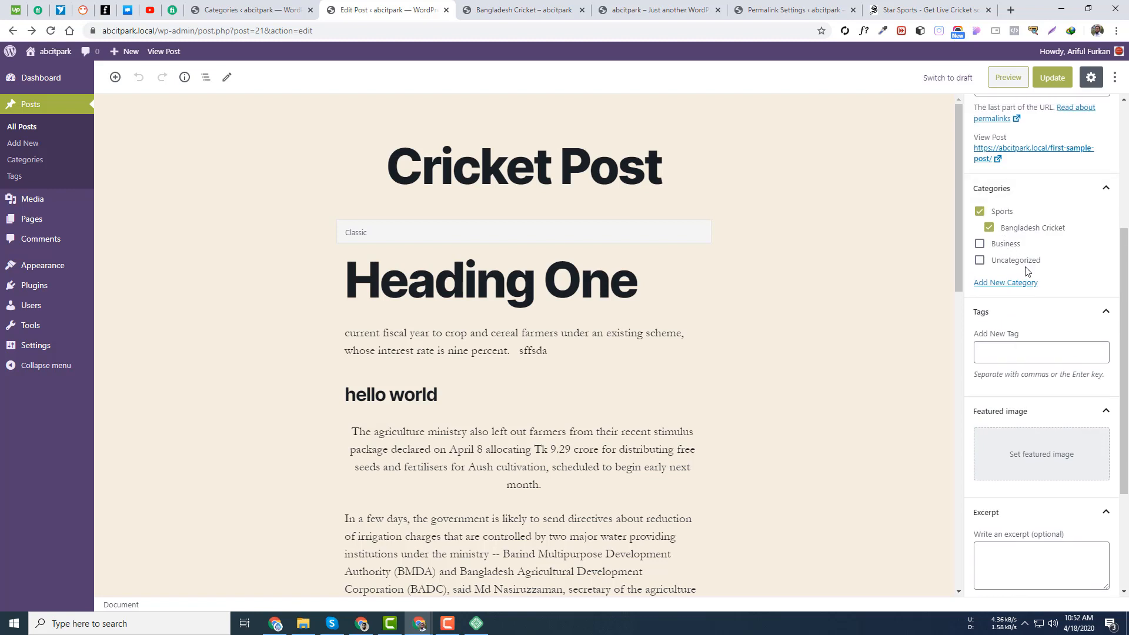
# - Tick and untick Business, leaving categories unchanged, and focus the Add New Tag field
pyautogui.click(980, 245)
pyautogui.click(980, 244)
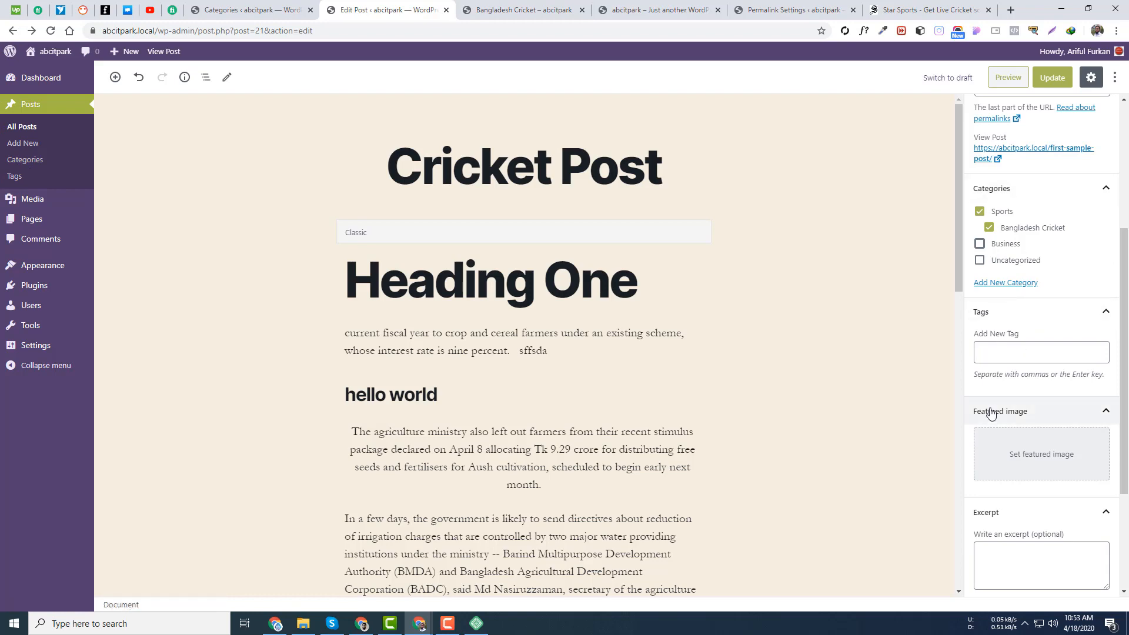
pyautogui.scroll(-5, 655, 423)
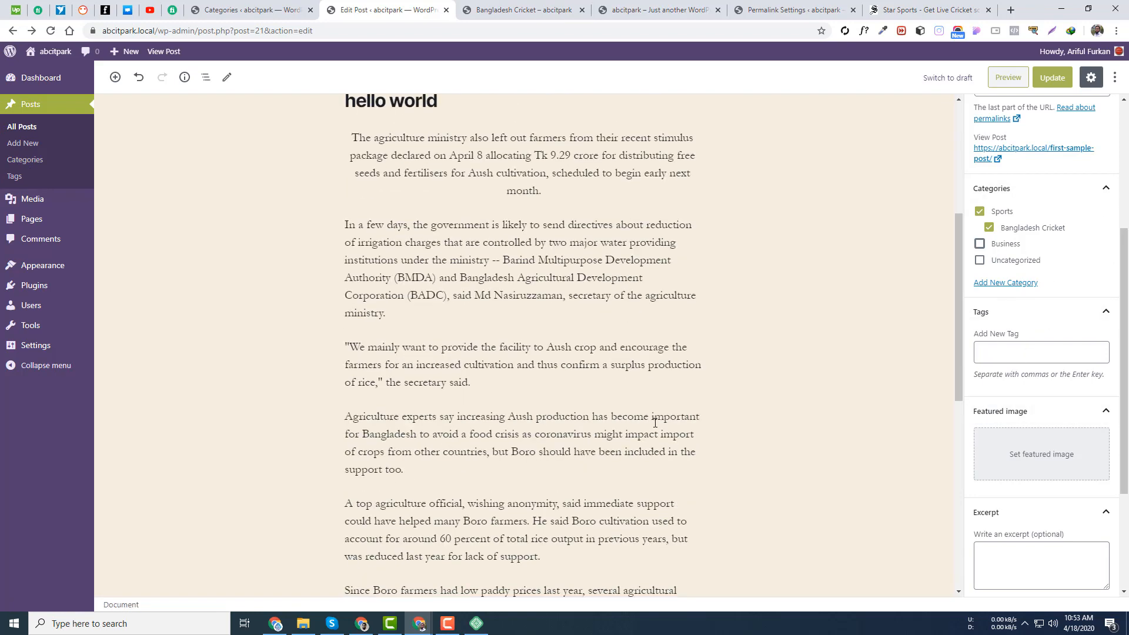
pyautogui.scroll(5, 388, 412)
pyautogui.scroll(-3, 1064, 397)
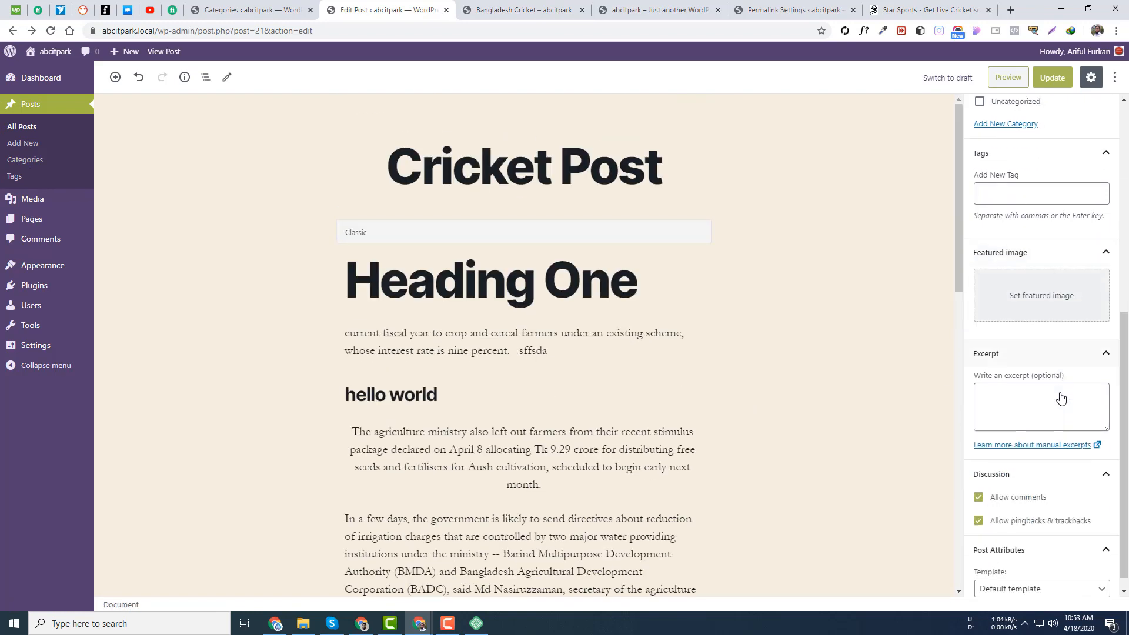
pyautogui.click(1019, 173)
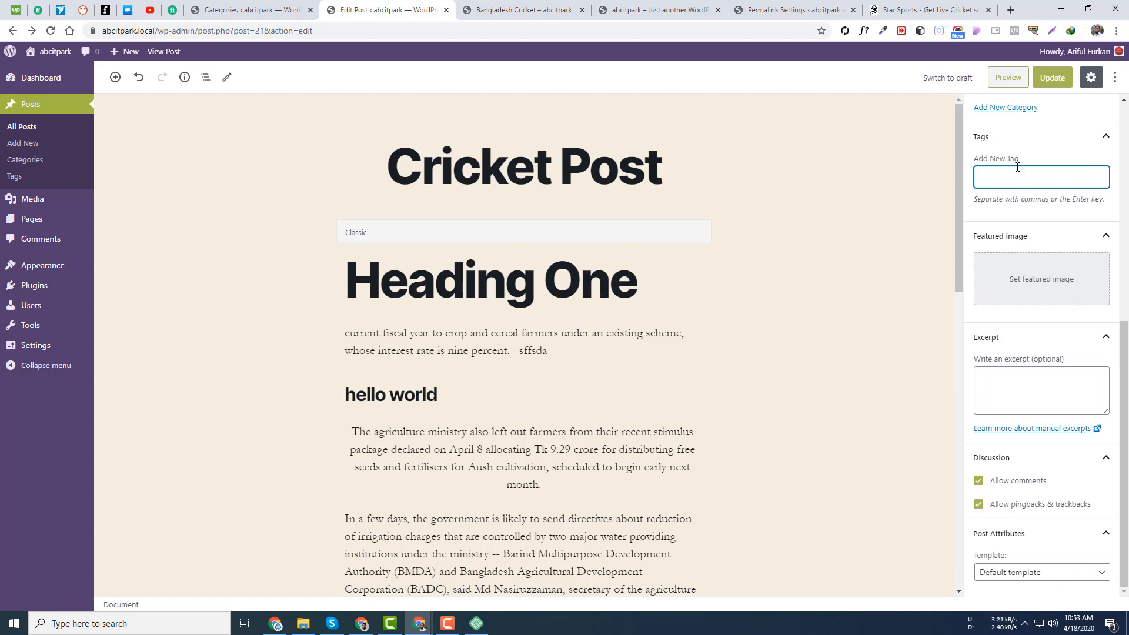
# - Search Google for 'sports' in a new tab and dismiss the location prompt
pyautogui.click(1010, 10)
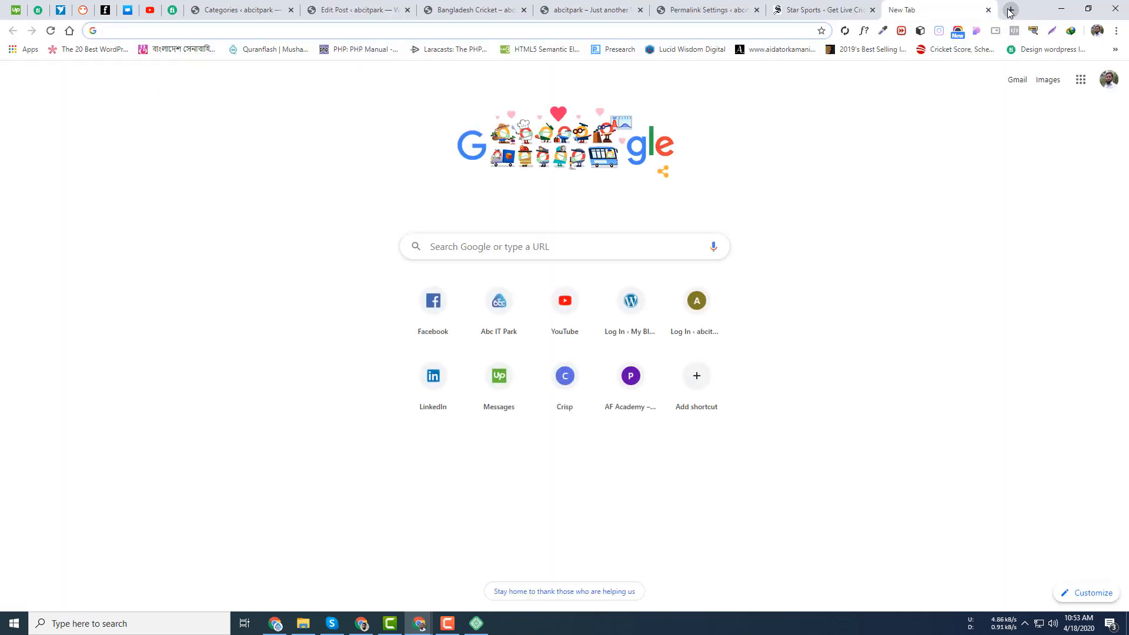
pyautogui.write('sports')
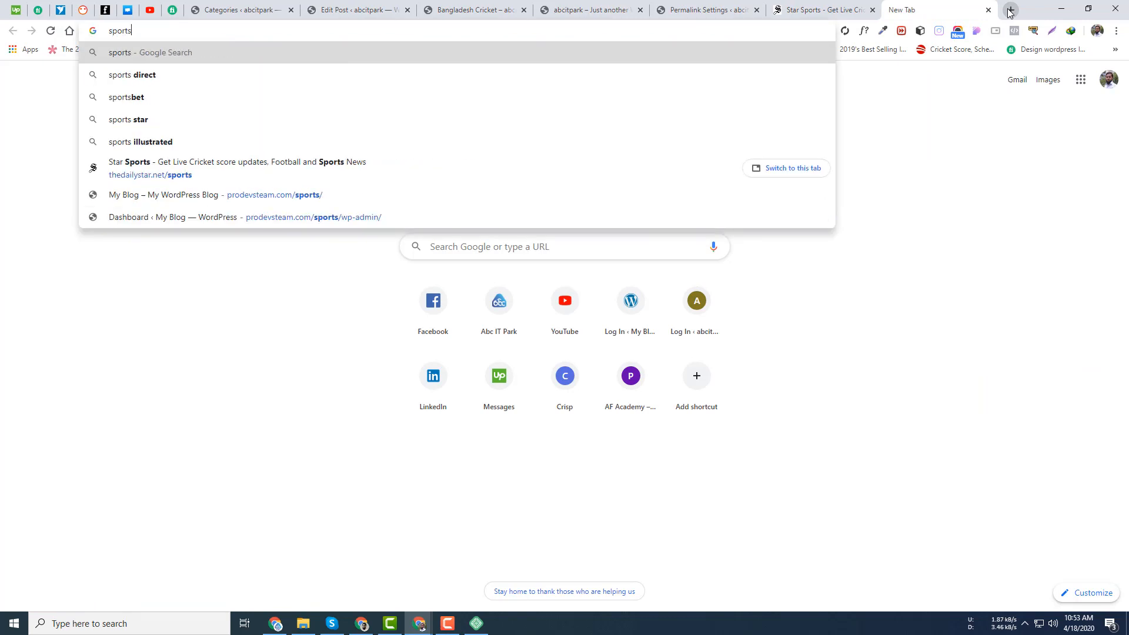
pyautogui.press('Return')
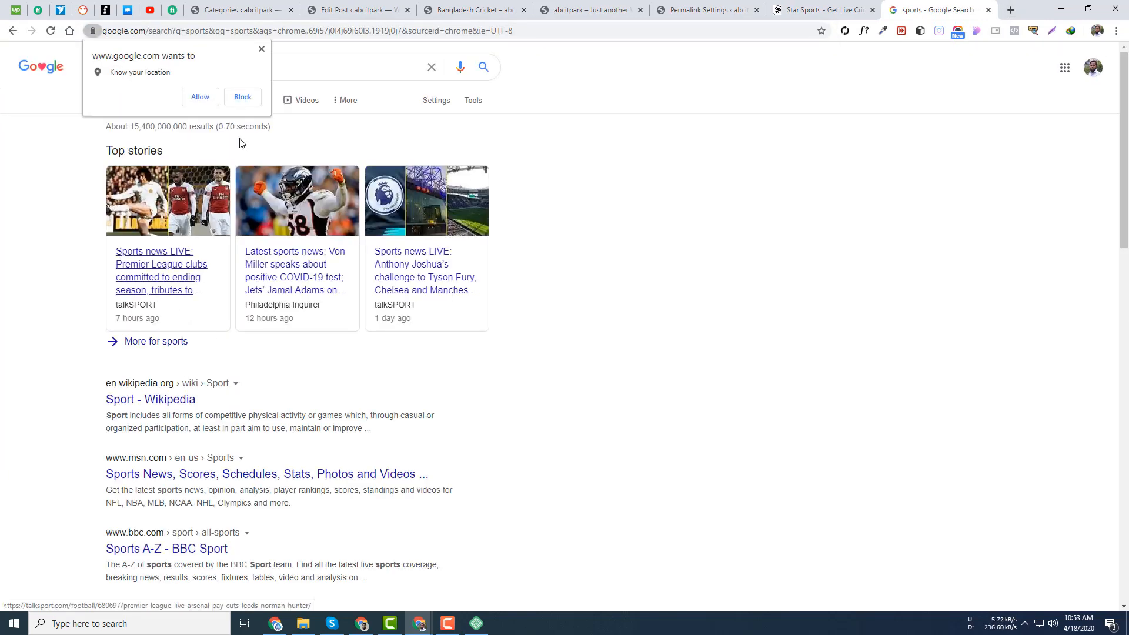
pyautogui.click(262, 49)
# - Skim the MSN, USA Today and NYTimes sports results, then return to the editor
pyautogui.scroll(-4, 263, 363)
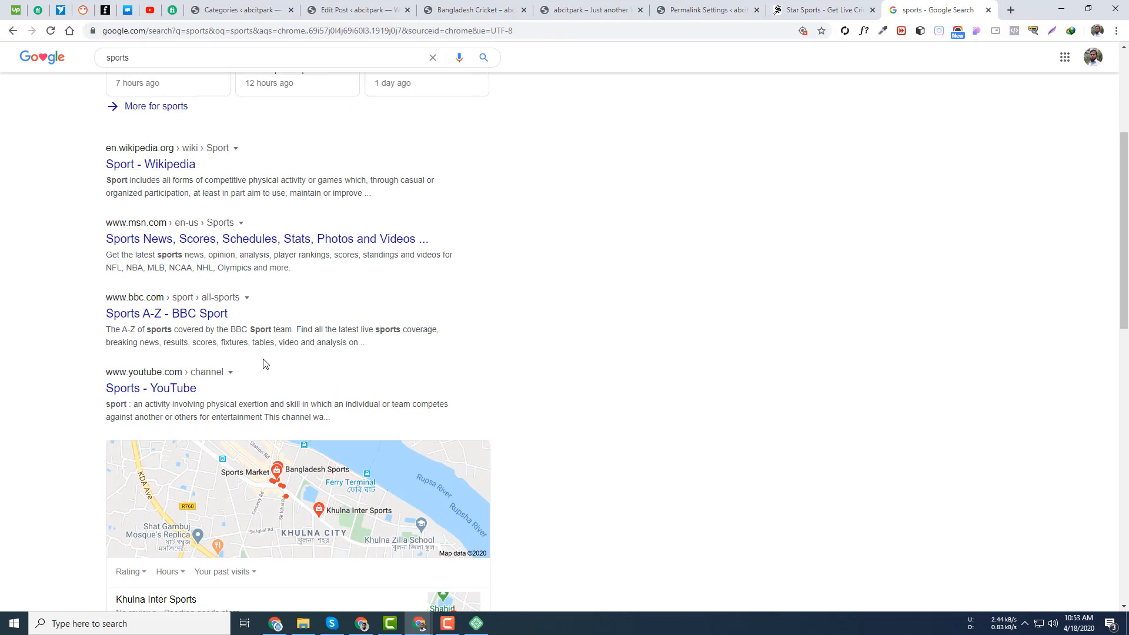
pyautogui.moveTo(183, 255); pyautogui.dragTo(161, 255)
pyautogui.scroll(-10, 181, 376)
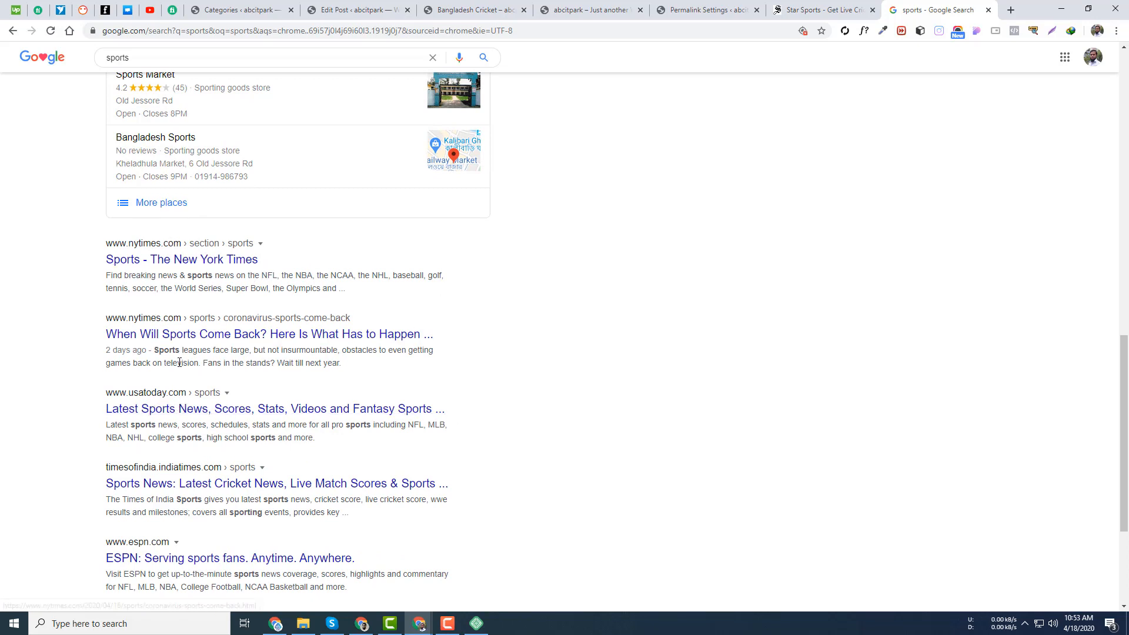
pyautogui.scroll(-3, 179, 363)
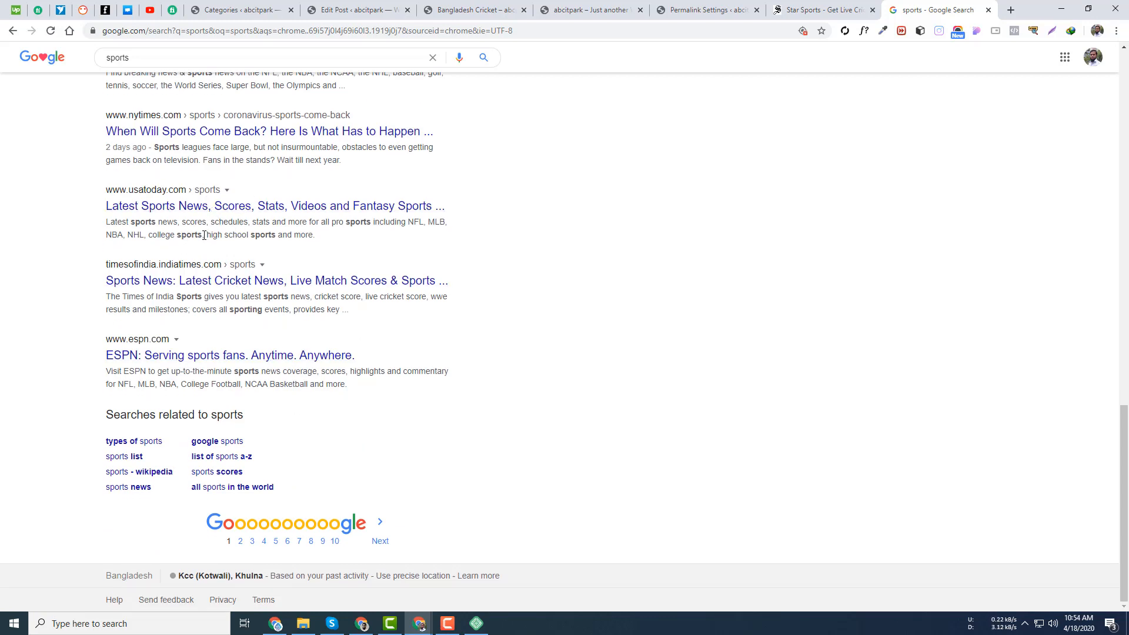
pyautogui.moveTo(197, 235); pyautogui.dragTo(177, 235)
pyautogui.click(186, 219)
pyautogui.moveTo(183, 150); pyautogui.dragTo(151, 149)
pyautogui.scroll(20, 394, 468)
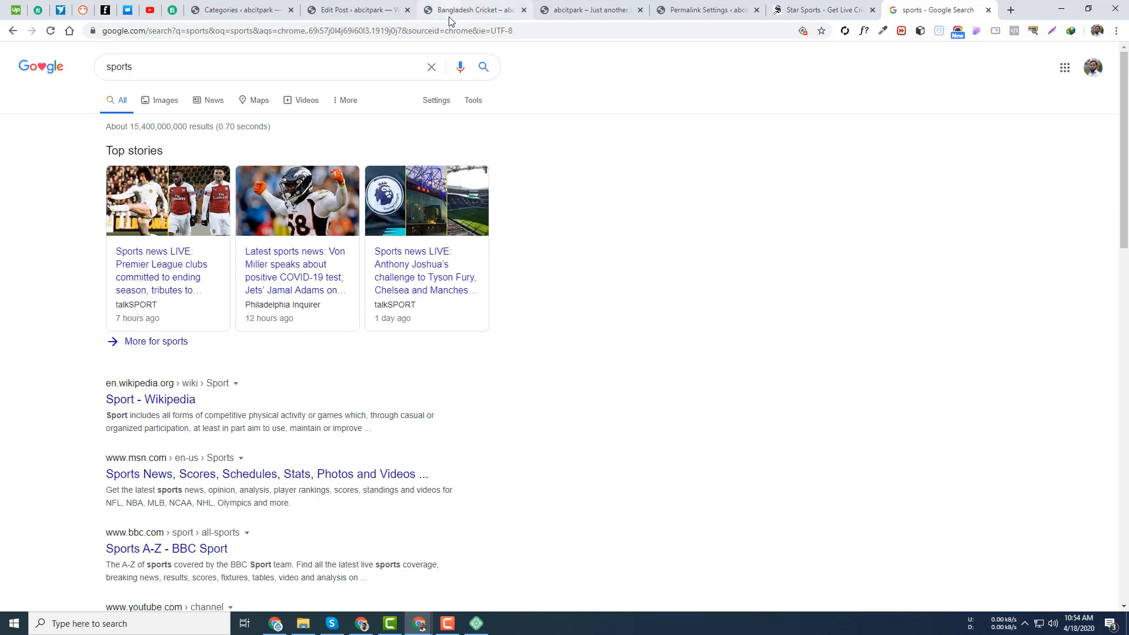
pyautogui.click(349, 6)
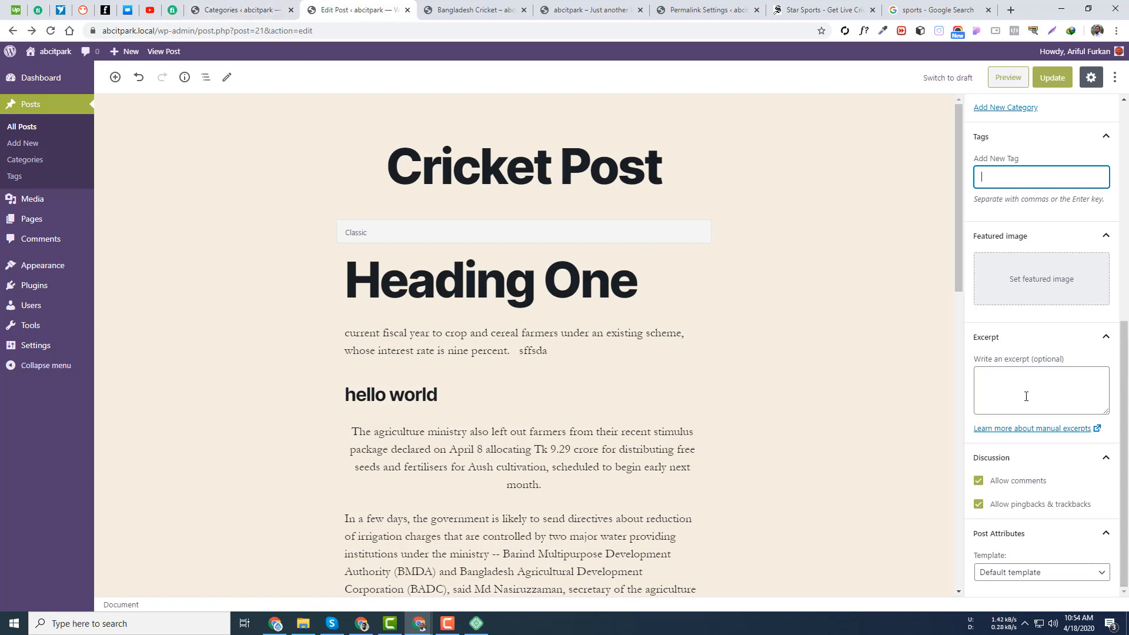
# - Add the tags sports and bd cricket to Cricket Post
pyautogui.scroll(3, 1017, 389)
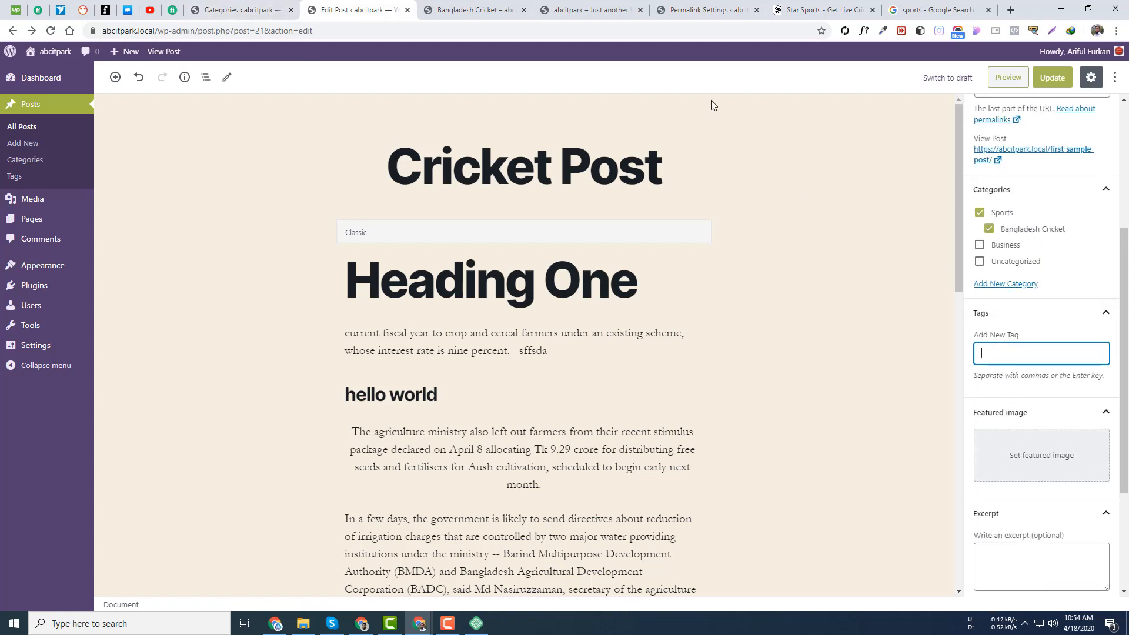
pyautogui.click(533, 166)
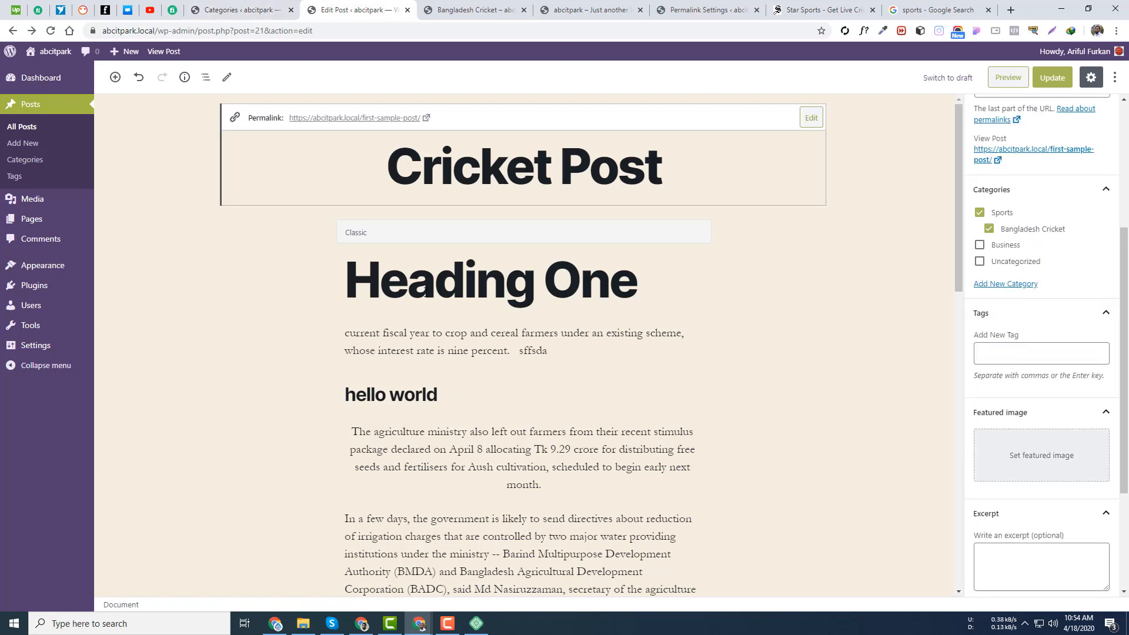
pyautogui.click(386, 161)
pyautogui.click(1039, 355)
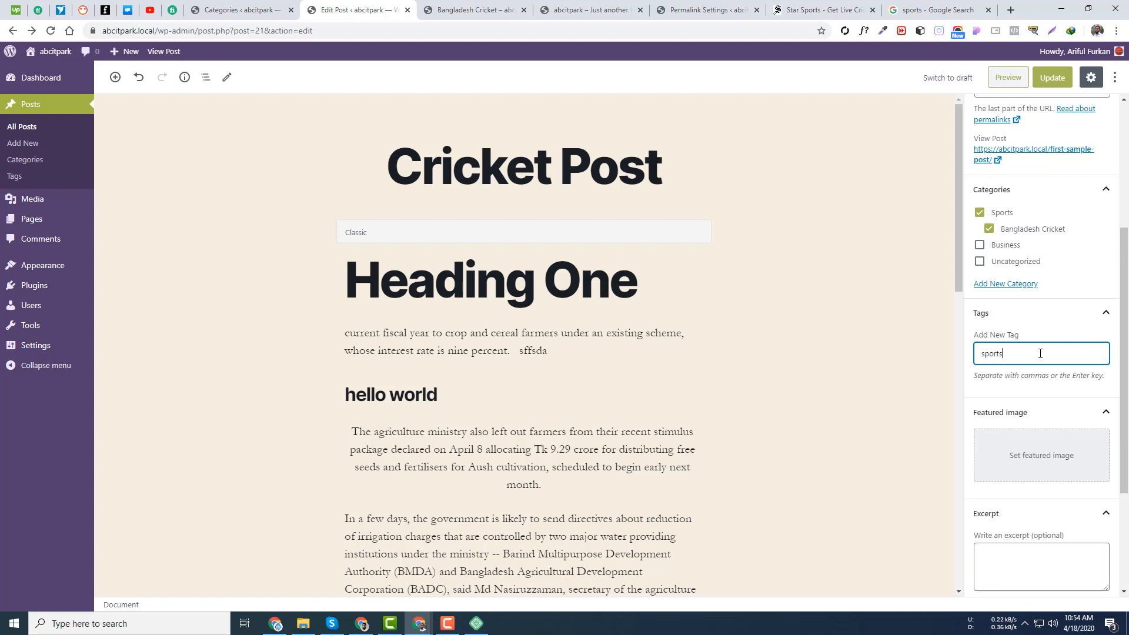
pyautogui.press('Return')
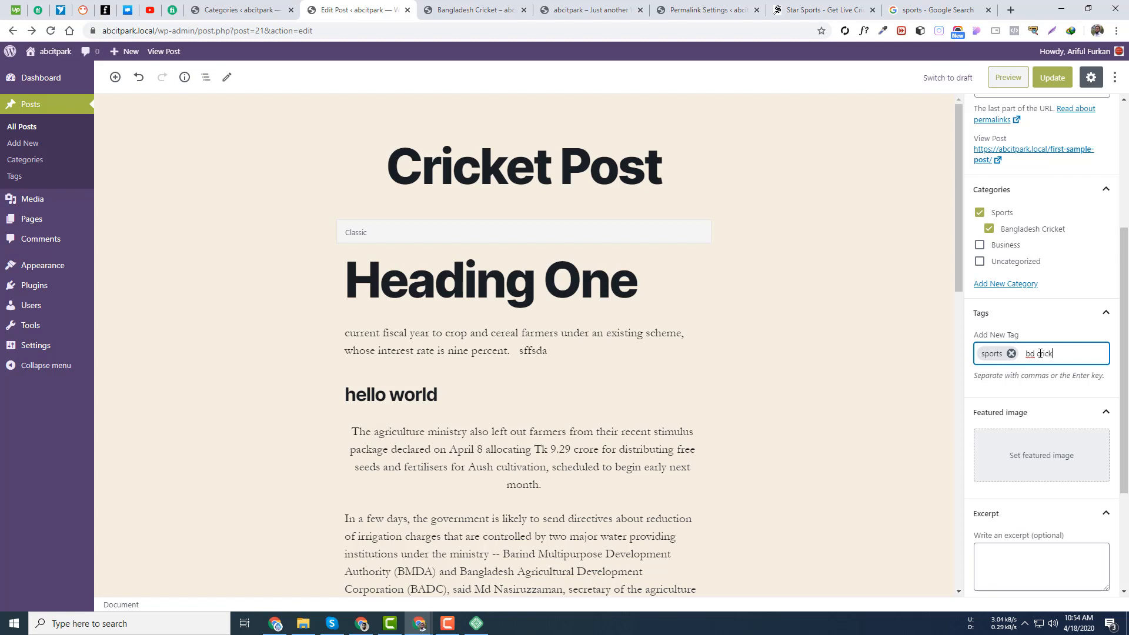
pyautogui.press('Return')
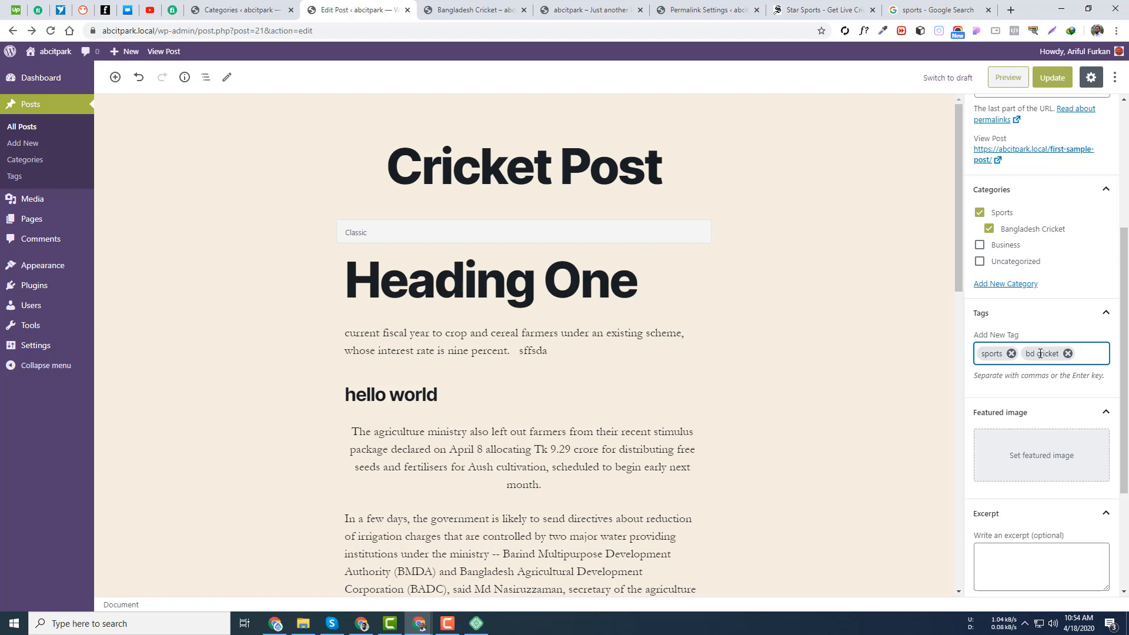
# - Add the Bengali tags খেলা and বাংলাদেশ খেলা, then update the post
pyautogui.write('khg')
pyautogui.press('BackSpace')
pyautogui.press('BackSpace')
pyautogui.write('khela')
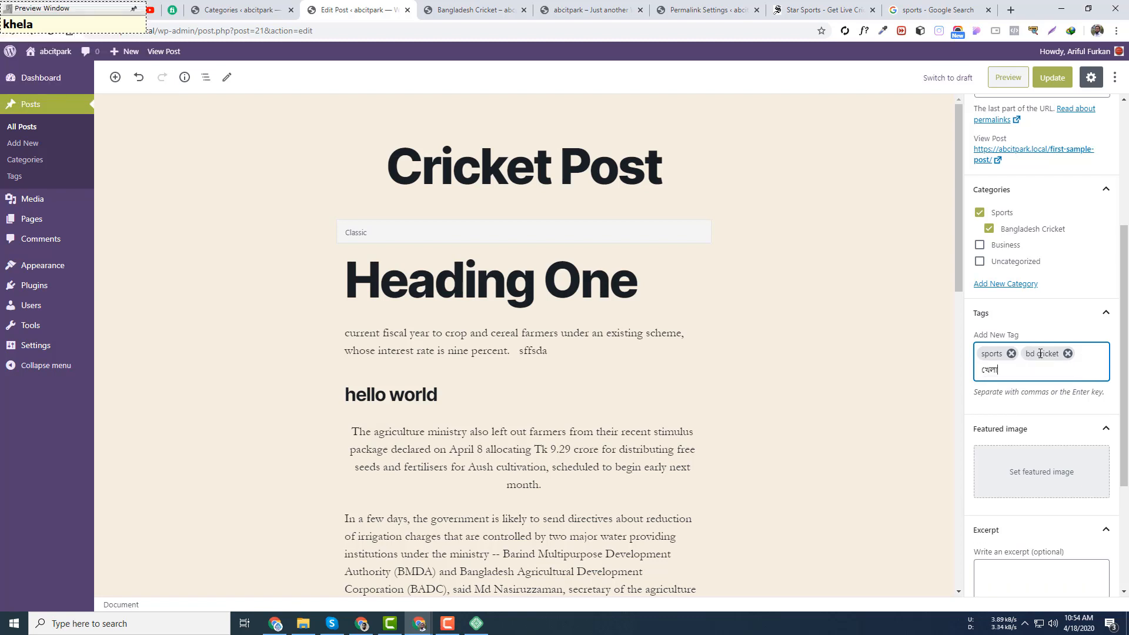
pyautogui.write(',')
pyautogui.write('bang')
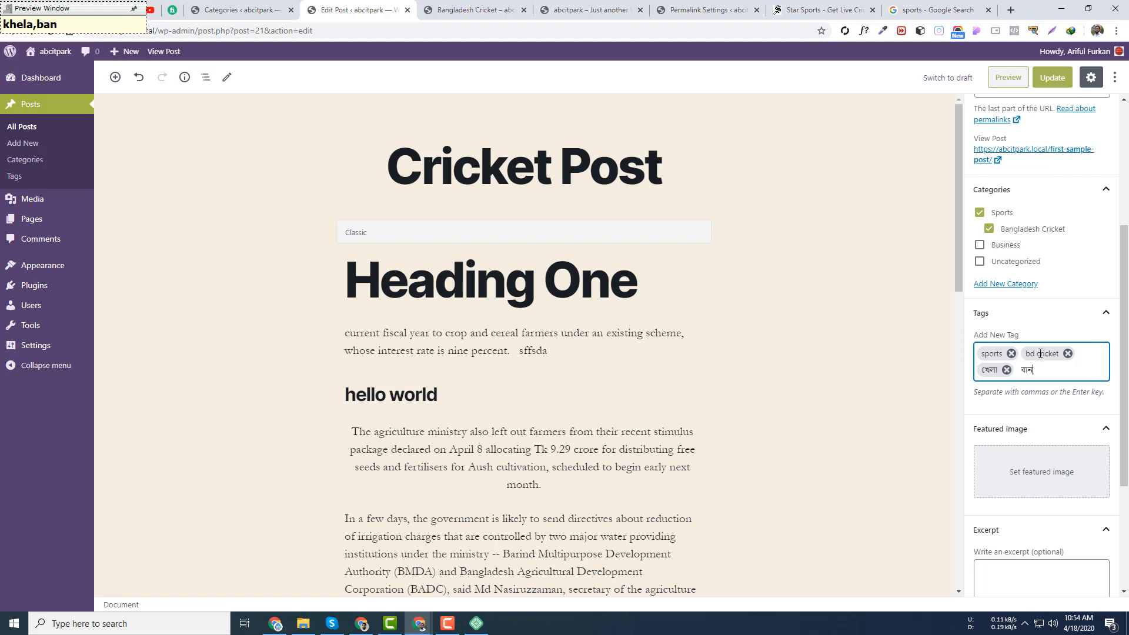
pyautogui.write('ladesh khela')
pyautogui.press('Return')
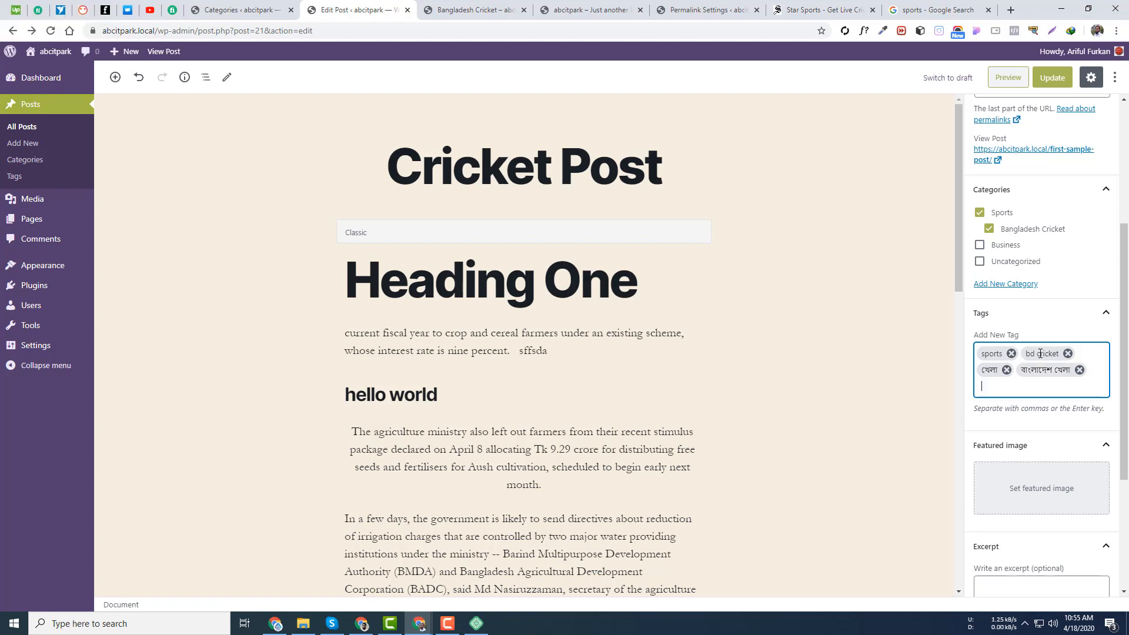
pyautogui.click(1052, 77)
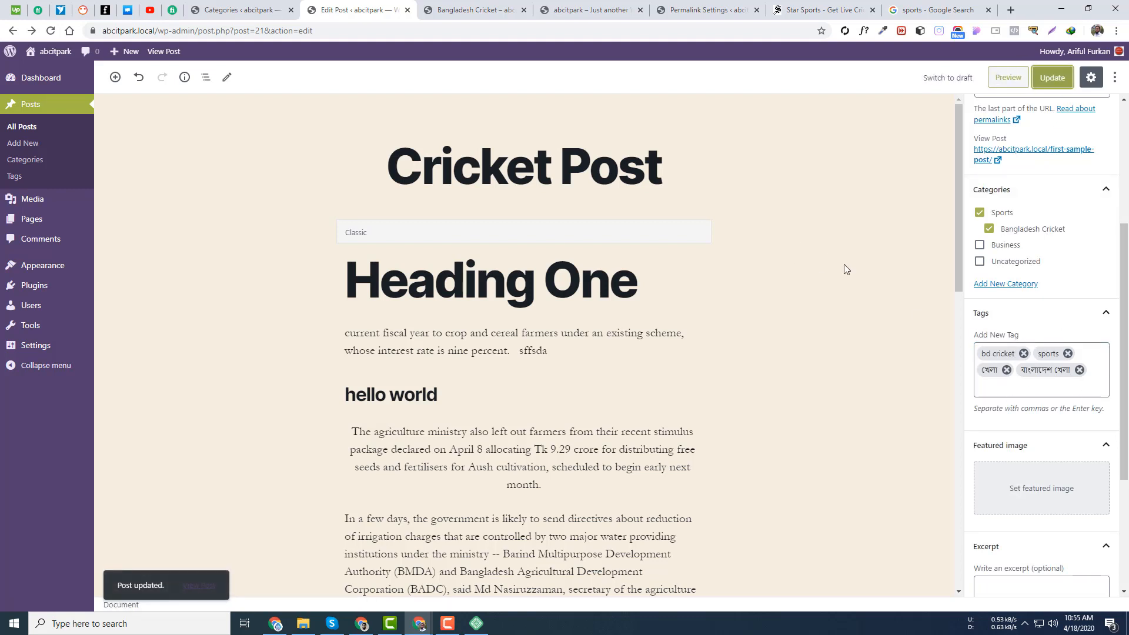
# - Preview Cricket Post and check its Bangladesh Cricket and Sports category links
pyautogui.click(1000, 78)
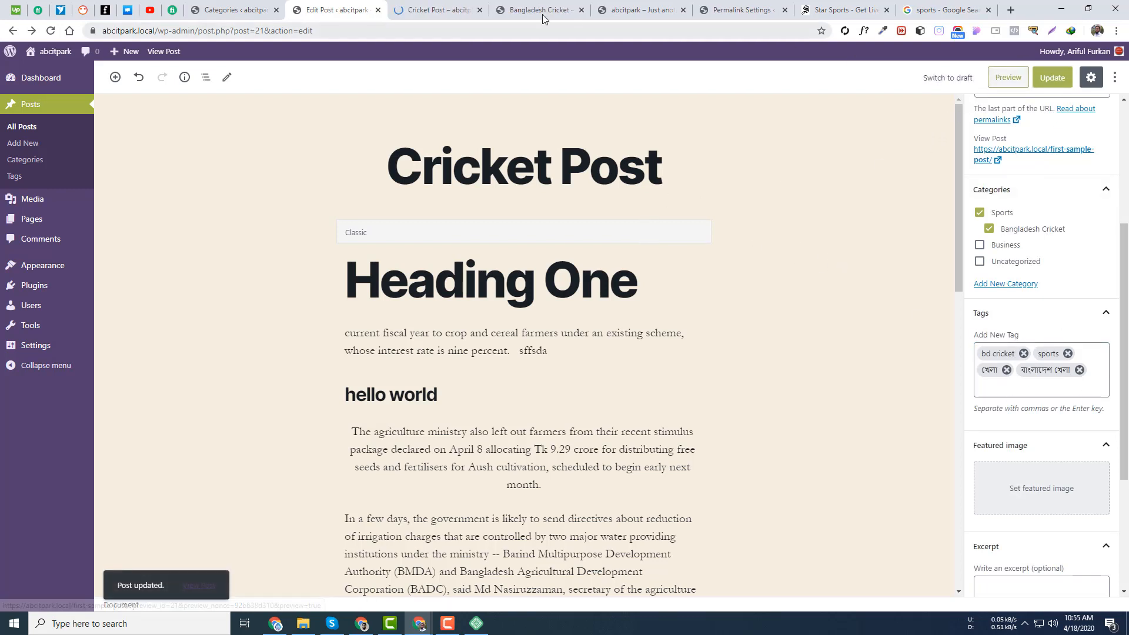
pyautogui.scroll(-15, 476, 341)
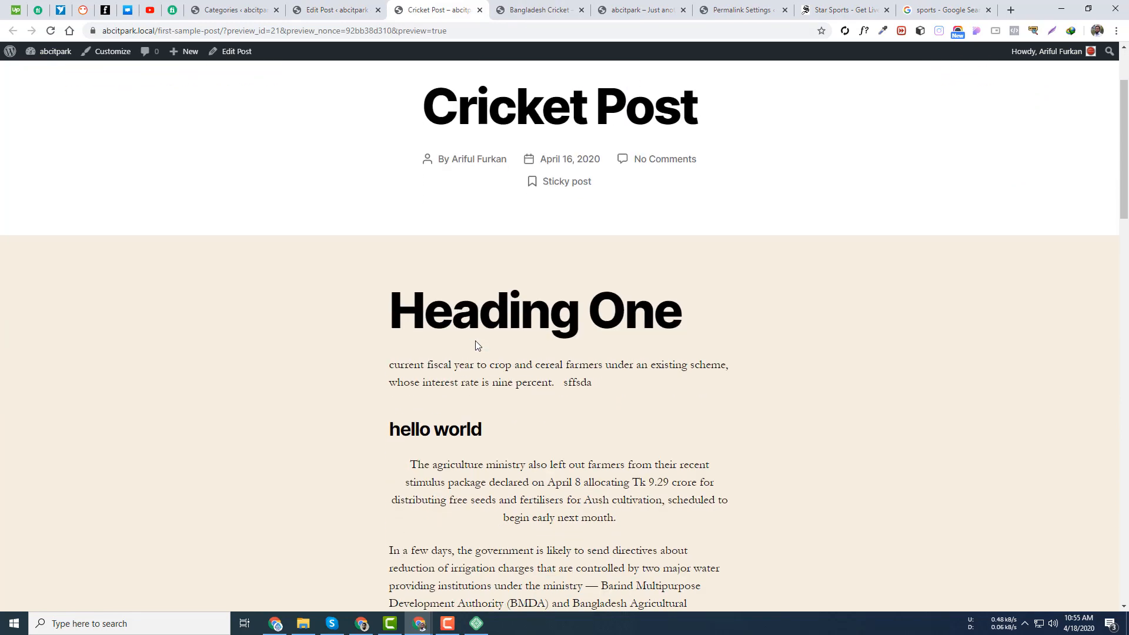
pyautogui.scroll(3, 482, 320)
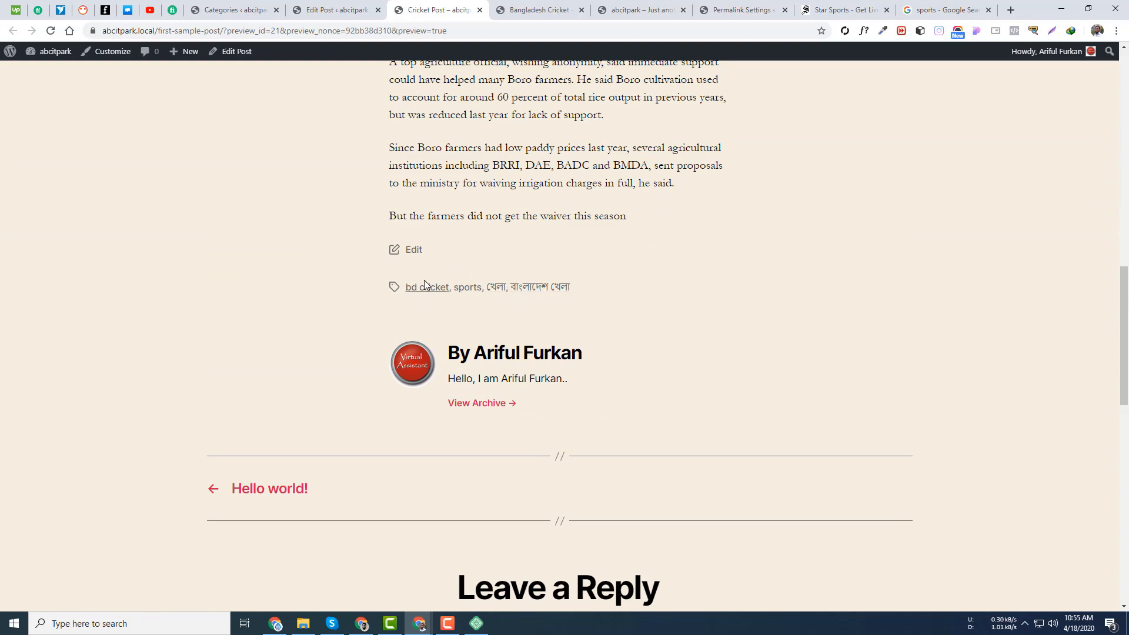
pyautogui.scroll(15, 425, 283)
pyautogui.scroll(1, 424, 363)
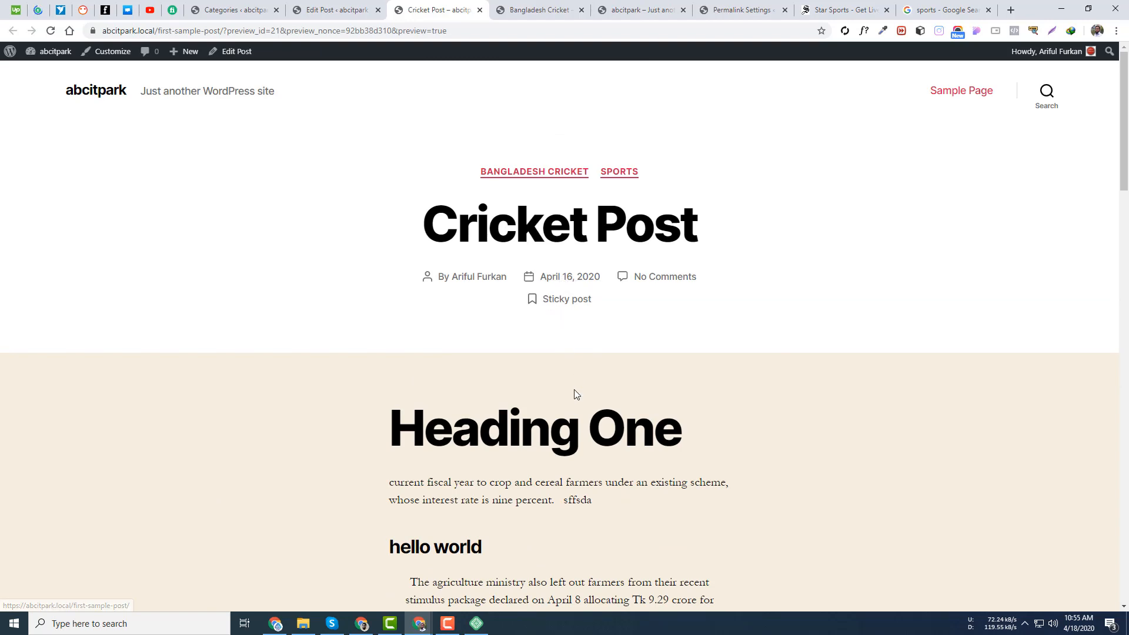
pyautogui.scroll(-5, 573, 396)
pyautogui.scroll(5, 568, 399)
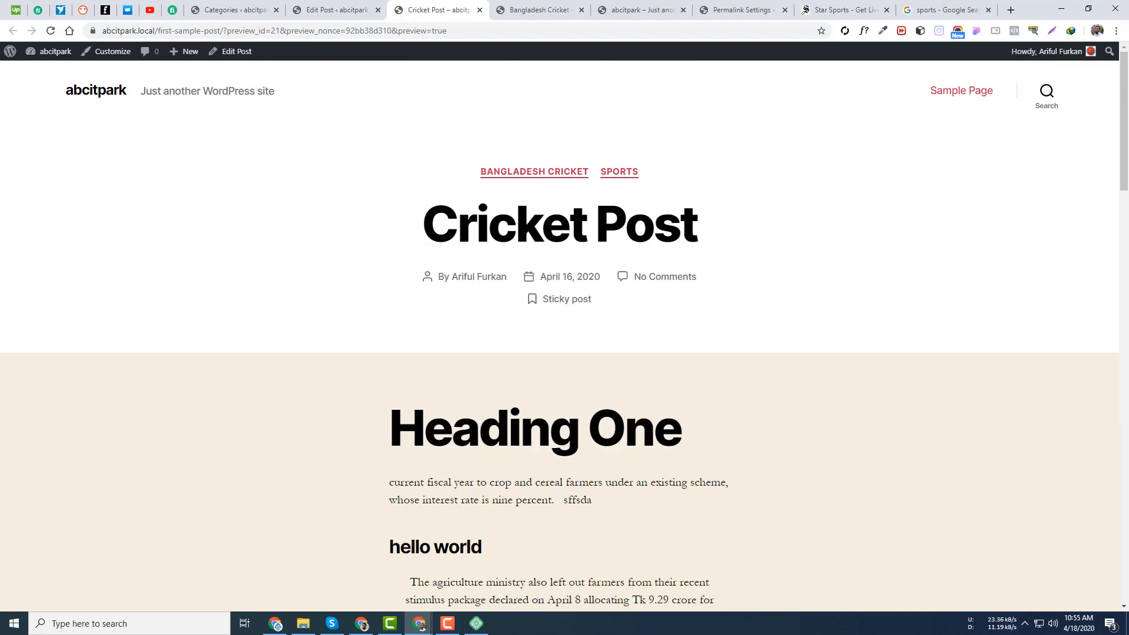
pyautogui.moveTo(455, 168); pyautogui.dragTo(594, 172)
pyautogui.moveTo(596, 172); pyautogui.dragTo(460, 171)
pyautogui.click(458, 171)
# - Scroll through the rest of the preview, then go back to the Cricket Post editor
pyautogui.scroll(-20, 743, 415)
pyautogui.scroll(15, 502, 285)
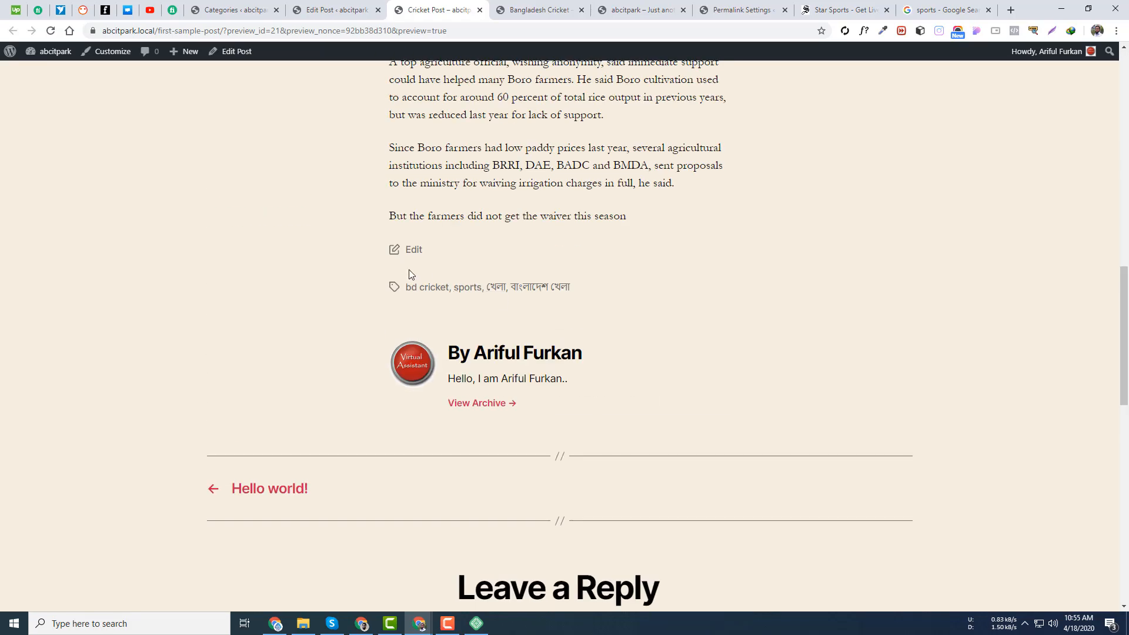
pyautogui.scroll(3, 484, 310)
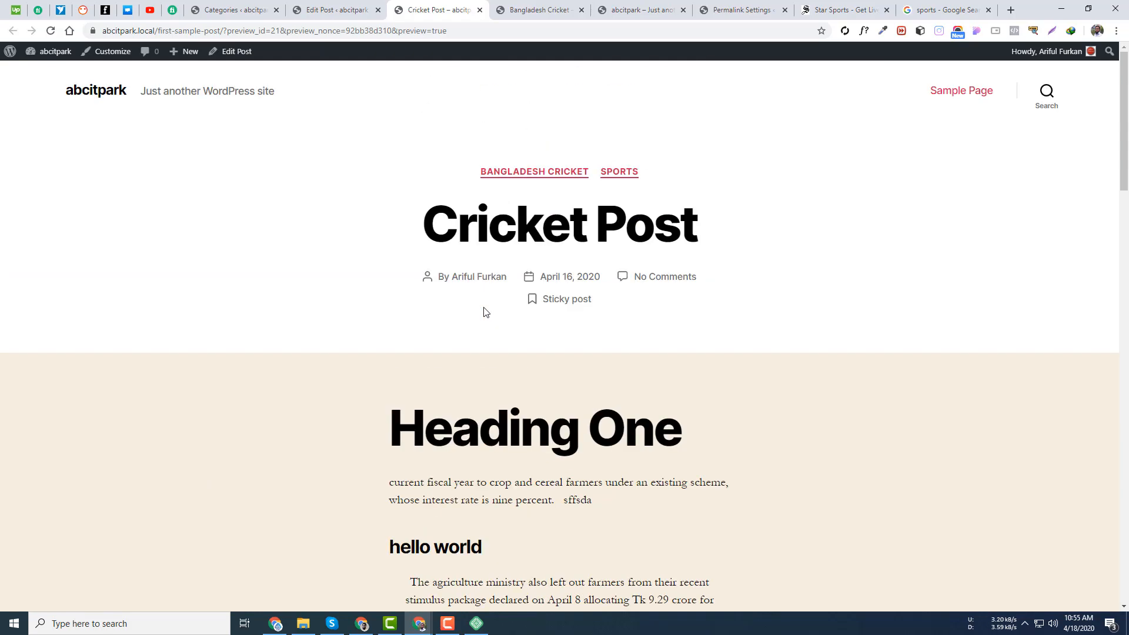
pyautogui.scroll(-13, 484, 312)
pyautogui.scroll(5, 469, 408)
pyautogui.scroll(8, 468, 408)
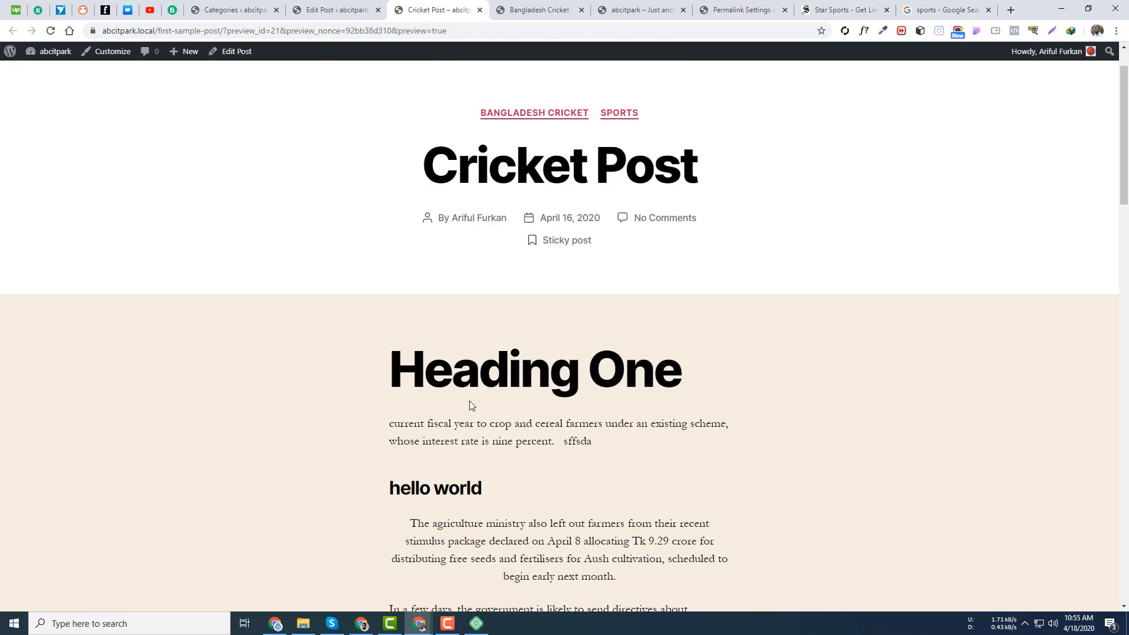
pyautogui.scroll(-13, 470, 403)
pyautogui.scroll(14, 471, 398)
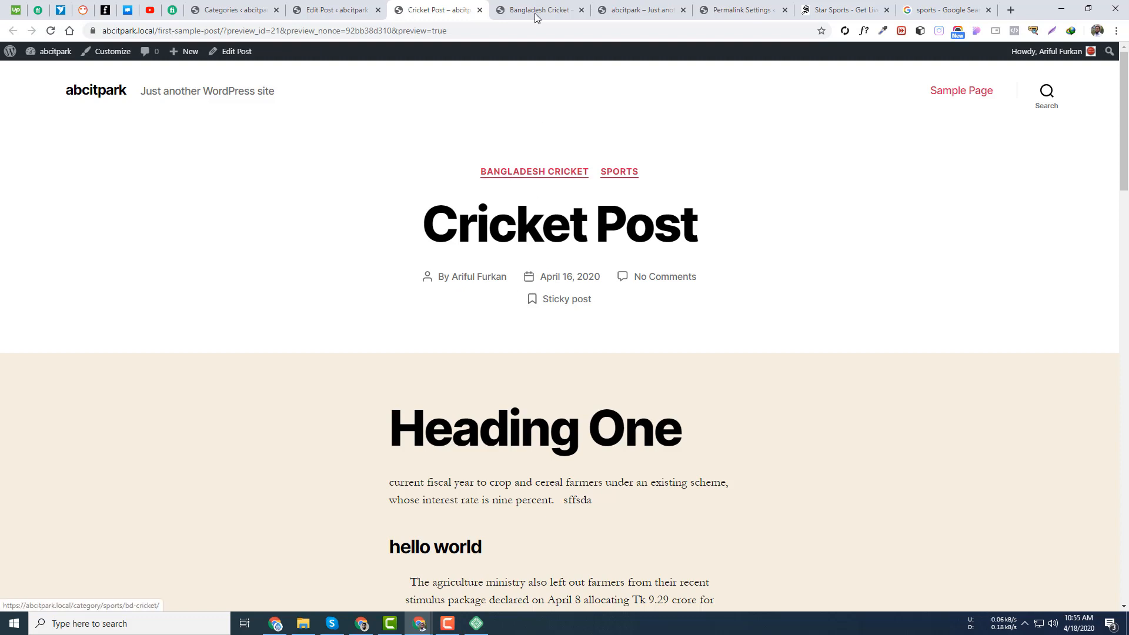
pyautogui.click(320, 6)
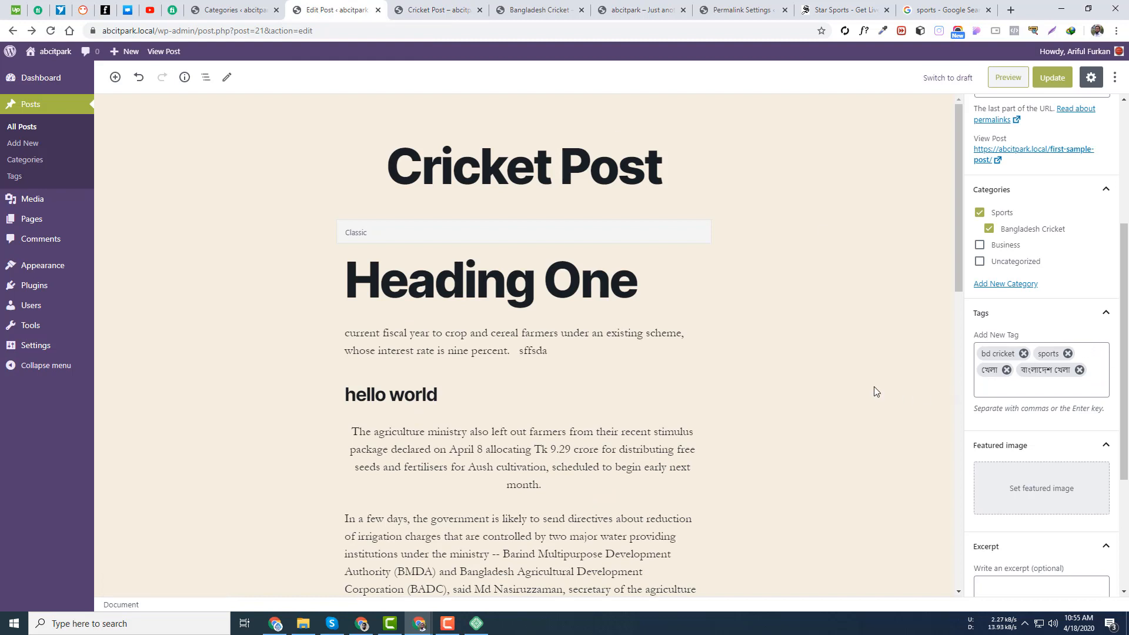
# - Add a football tag under Posts > Tags, then open All Posts
pyautogui.scroll(-3, 761, 354)
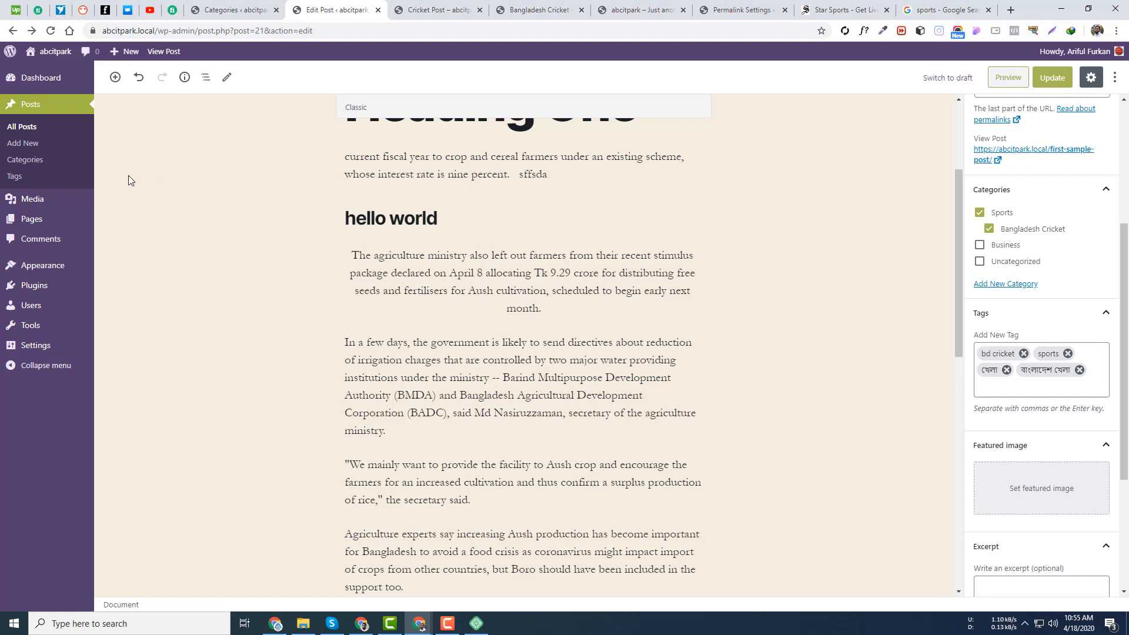
pyautogui.click(17, 178)
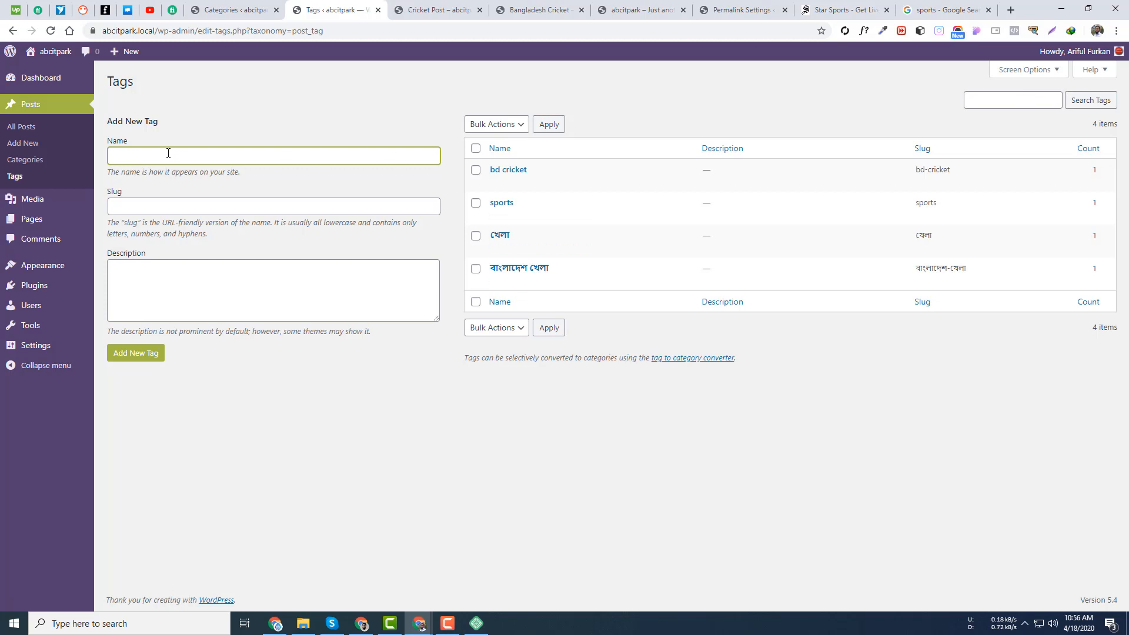
pyautogui.write('sa')
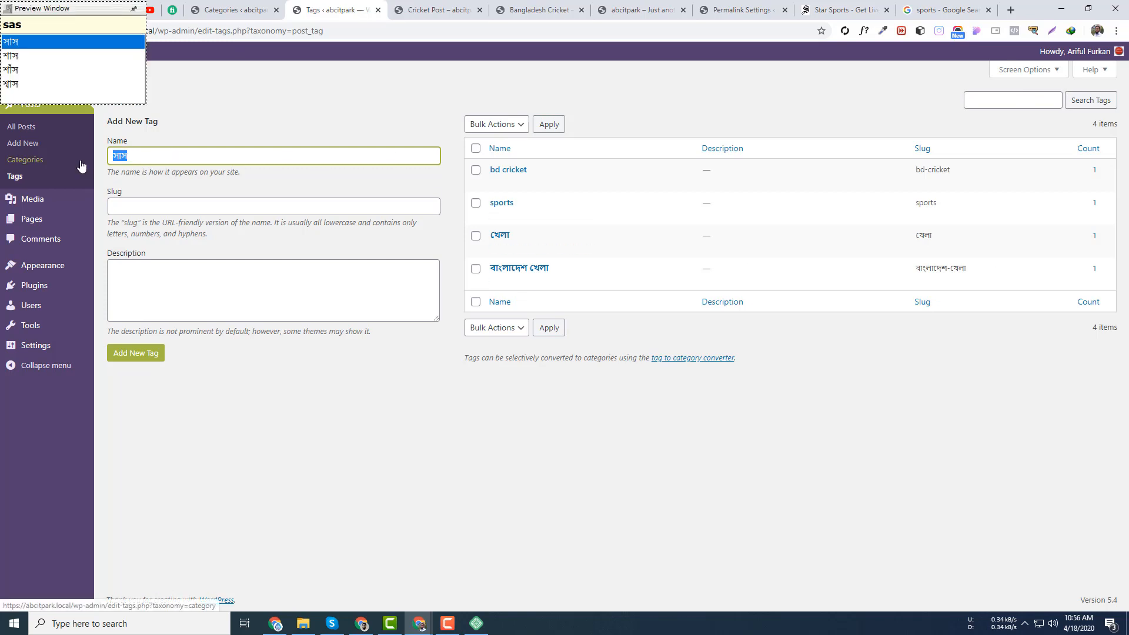
pyautogui.press('BackSpace')
pyautogui.press('BackSpace')
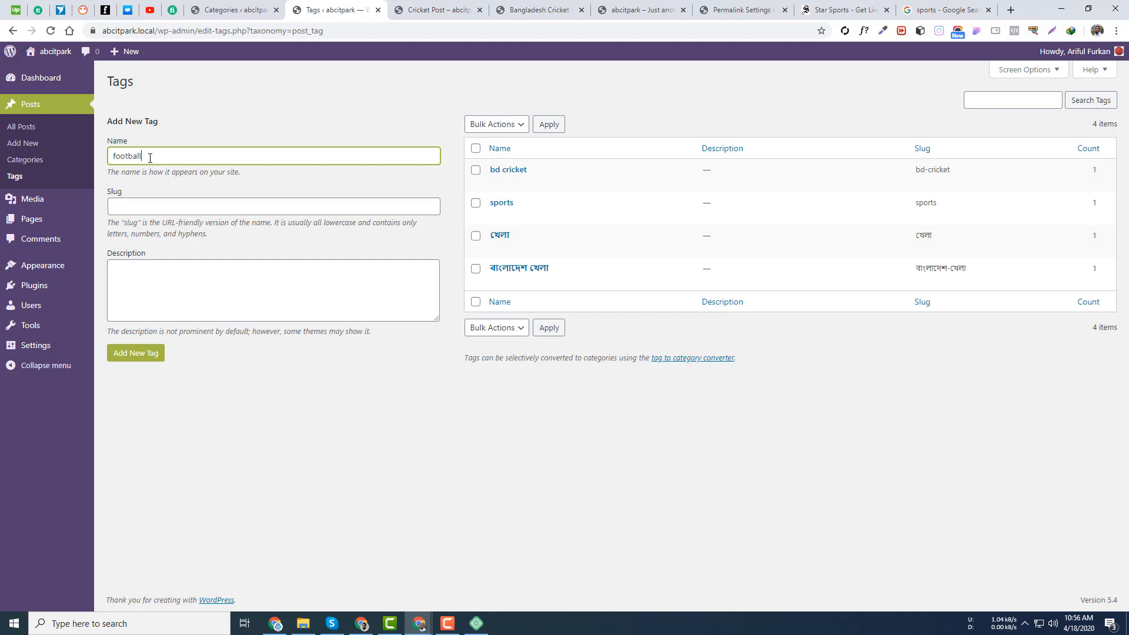
pyautogui.click(149, 352)
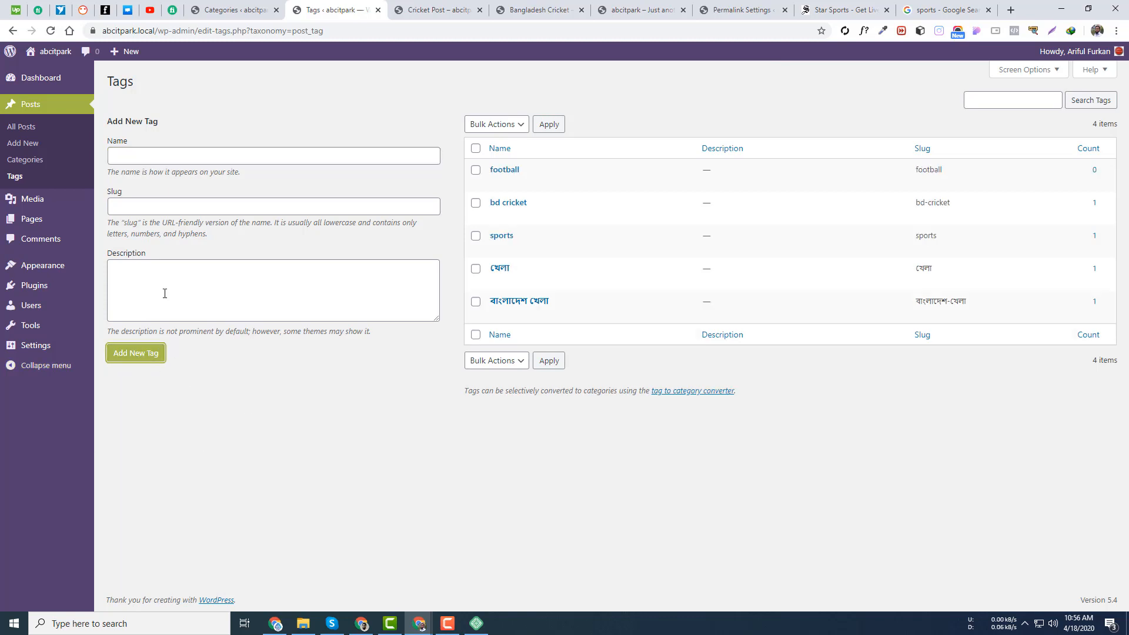
pyautogui.click(21, 126)
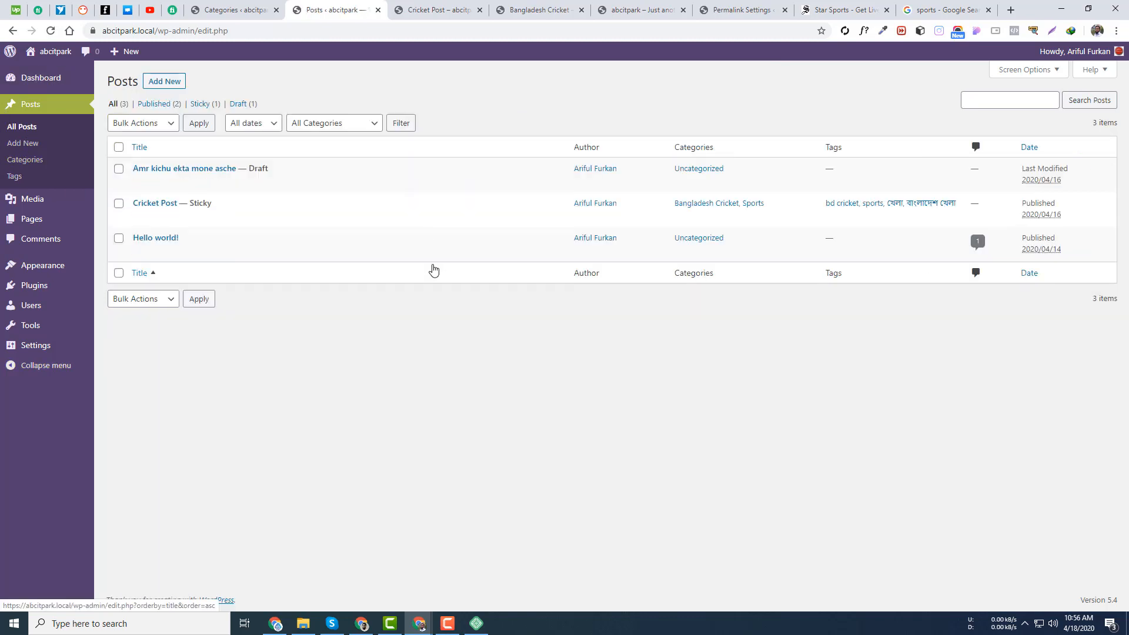
# - Open Cricket Post in the editor and add football as a fifth tag via the 'fo' suggestion
pyautogui.click(165, 218)
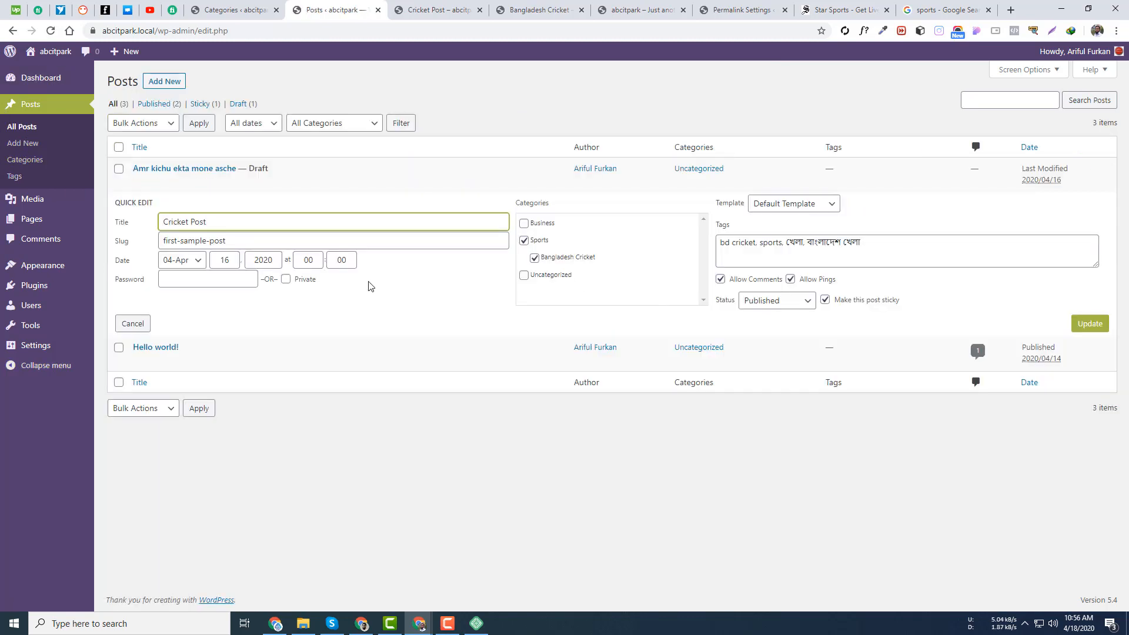
pyautogui.click(133, 324)
pyautogui.click(139, 219)
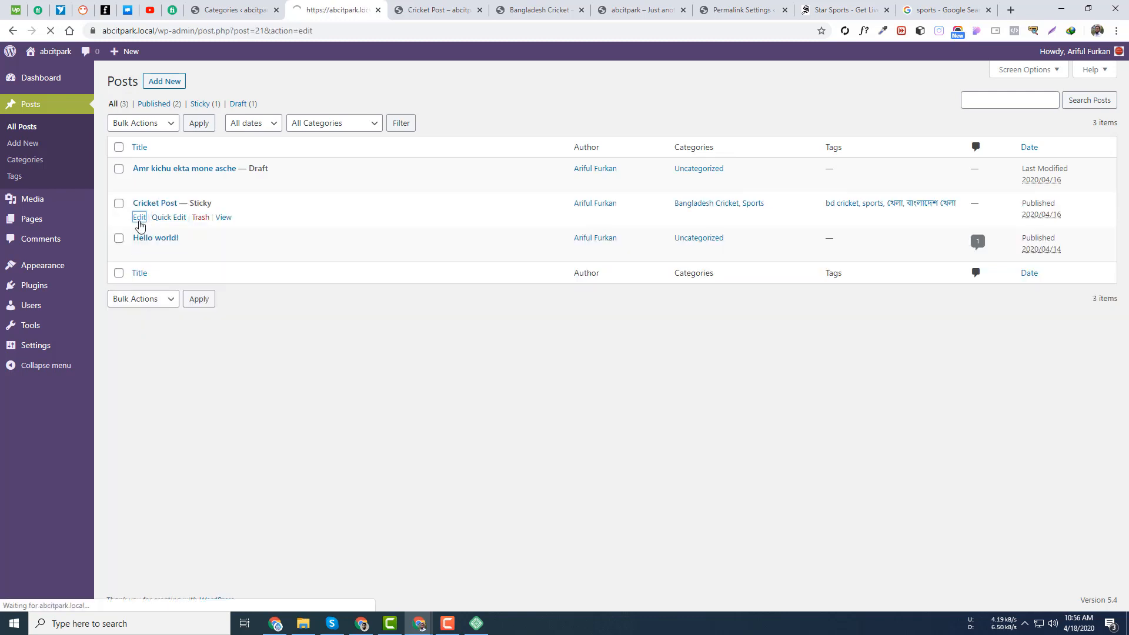
pyautogui.scroll(-2, 1065, 400)
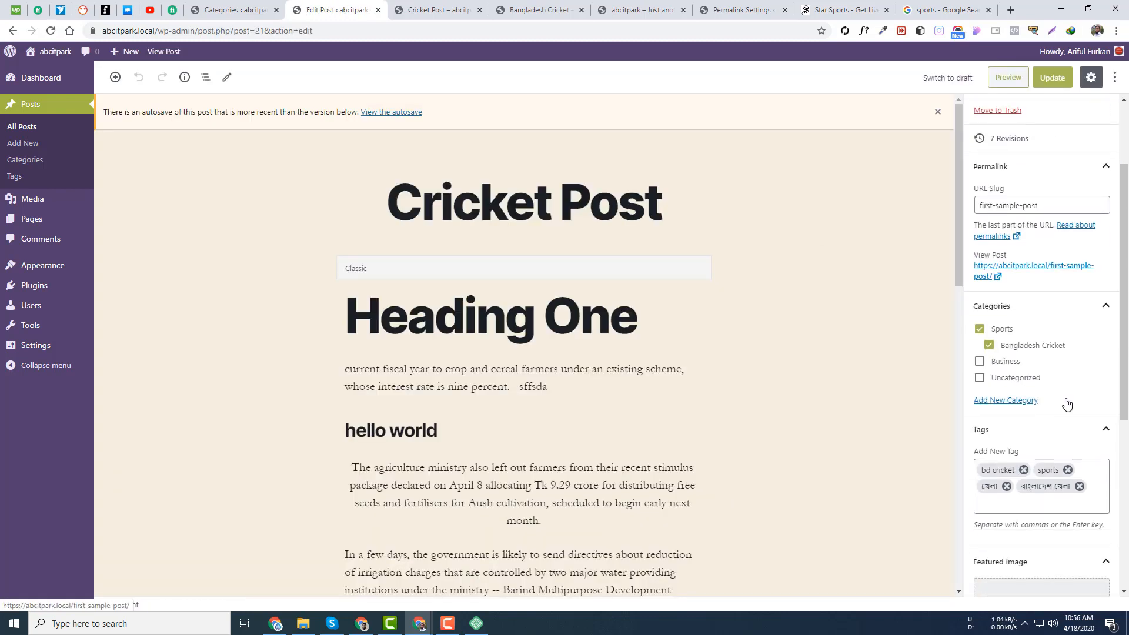
pyautogui.scroll(2, 1067, 353)
pyautogui.scroll(-6, 1068, 423)
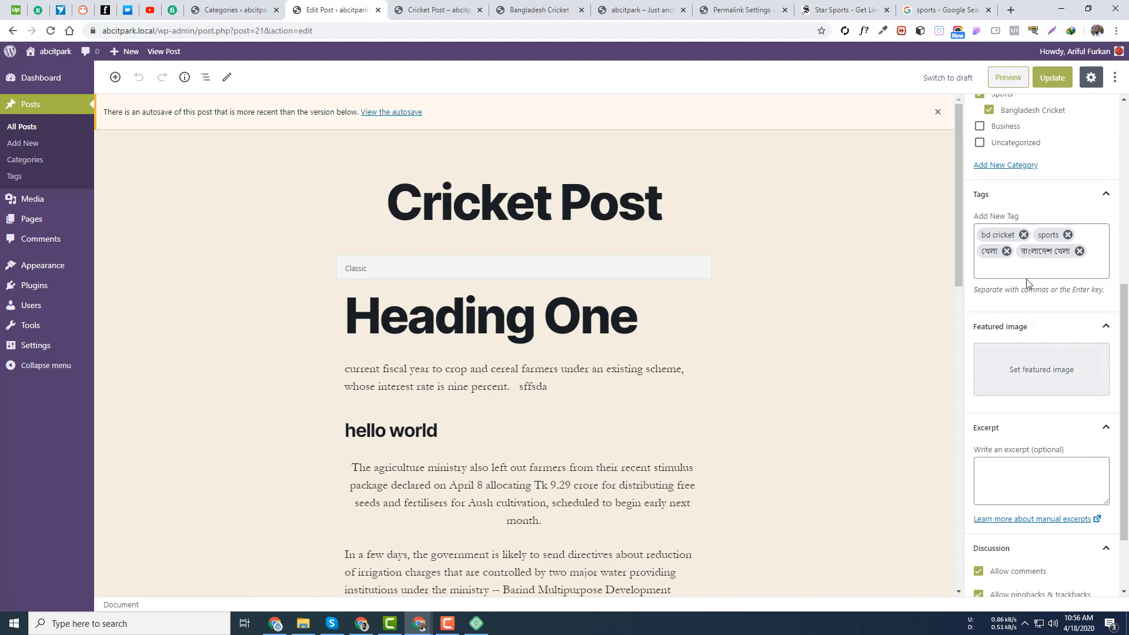
pyautogui.click(1024, 271)
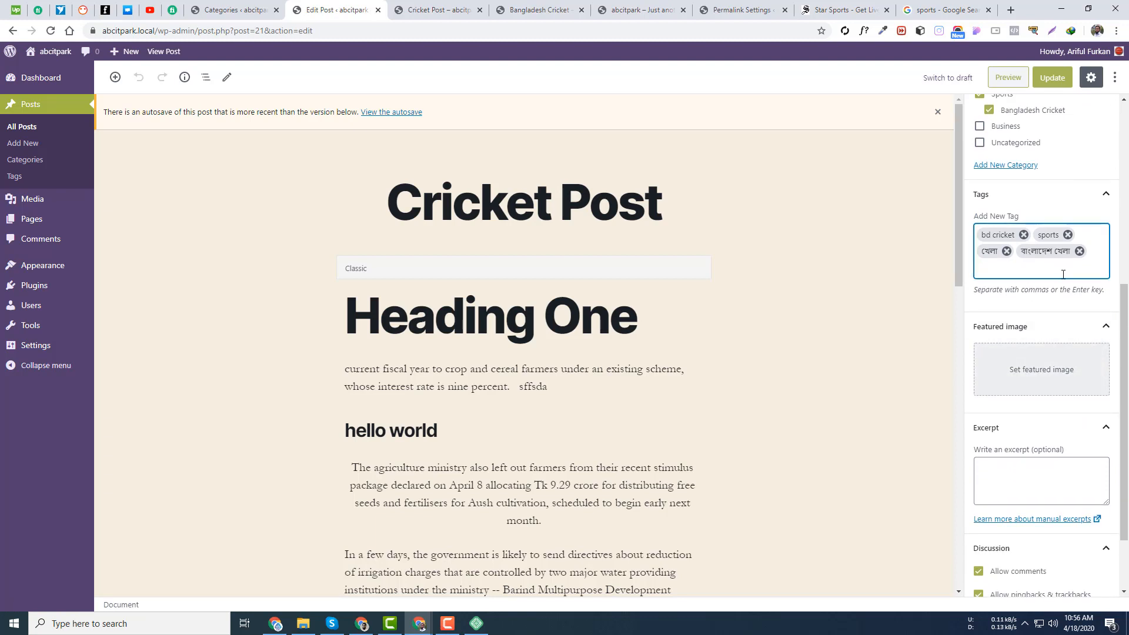
pyautogui.write('fo')
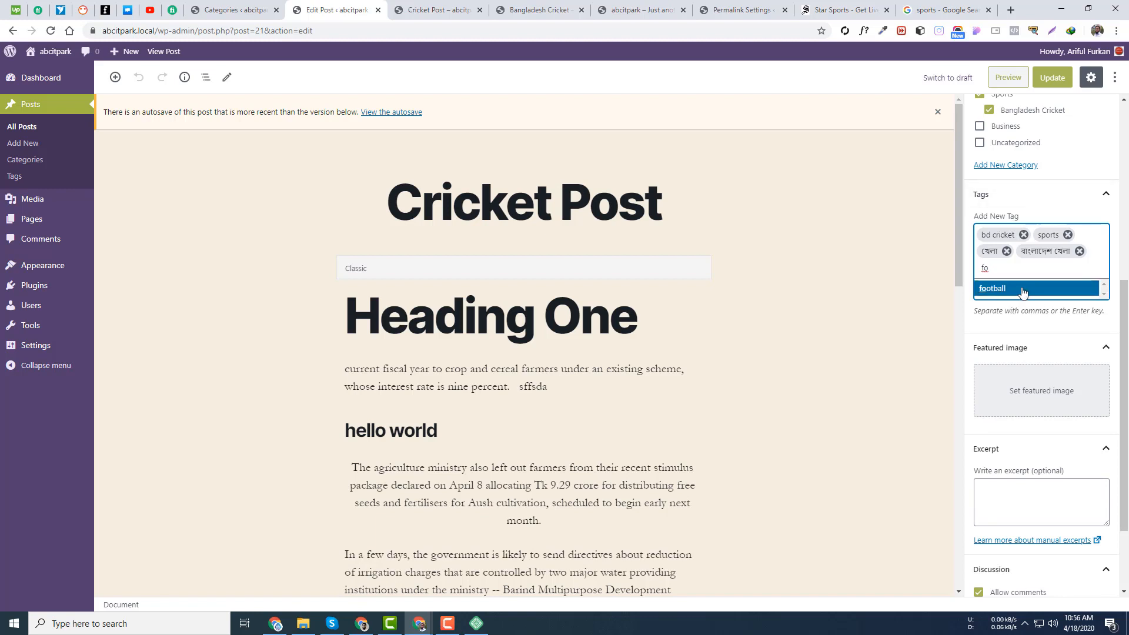
pyautogui.click(996, 289)
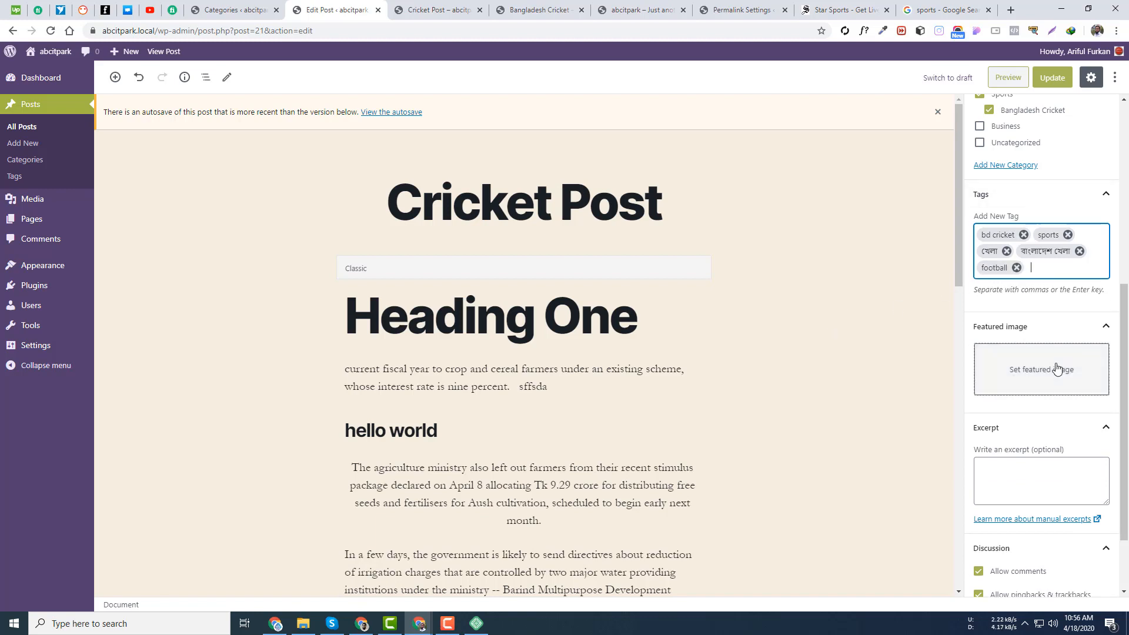
pyautogui.scroll(-3, 1053, 370)
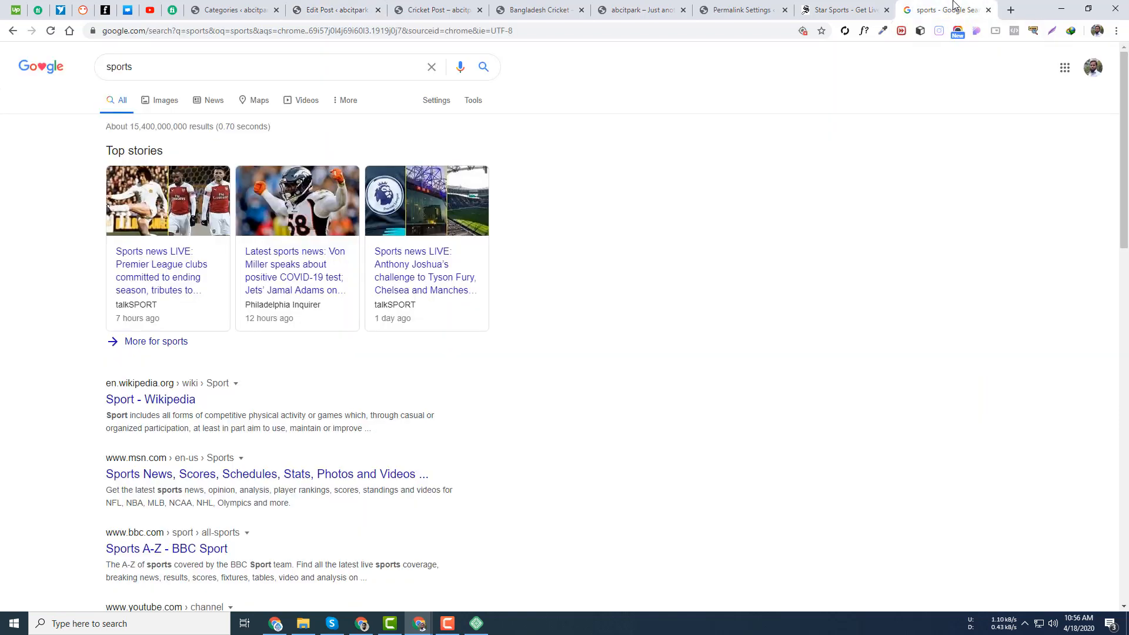
pyautogui.click(944, 10)
# - Select 'A trip down memory lane' on the Daily Star sports page, then return to the post title
pyautogui.click(841, 10)
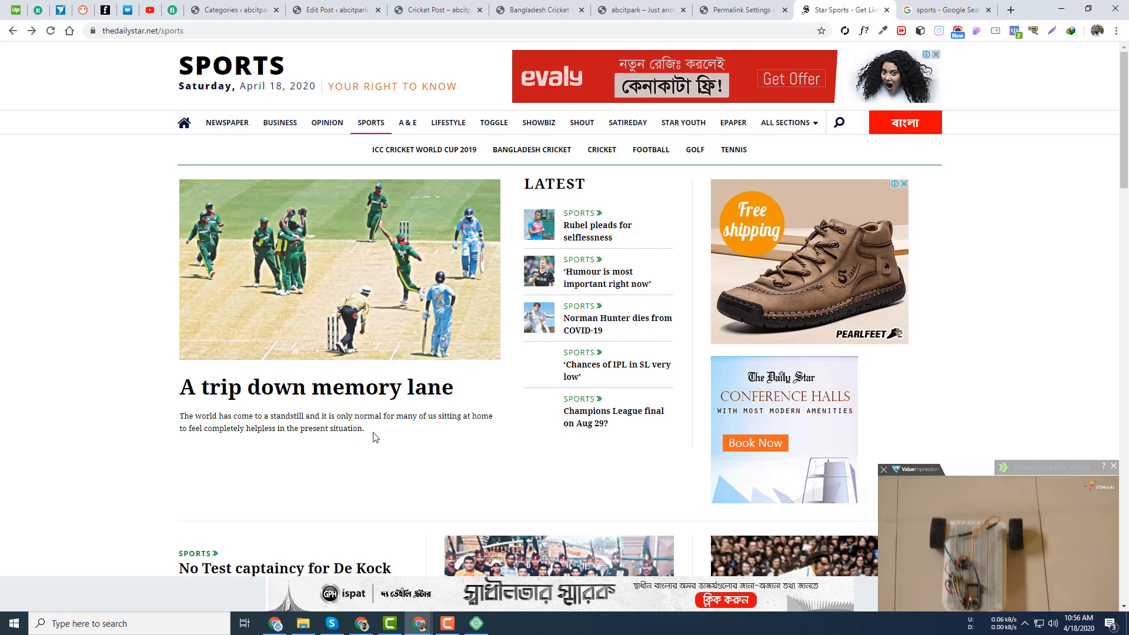
pyautogui.moveTo(374, 437); pyautogui.dragTo(183, 424)
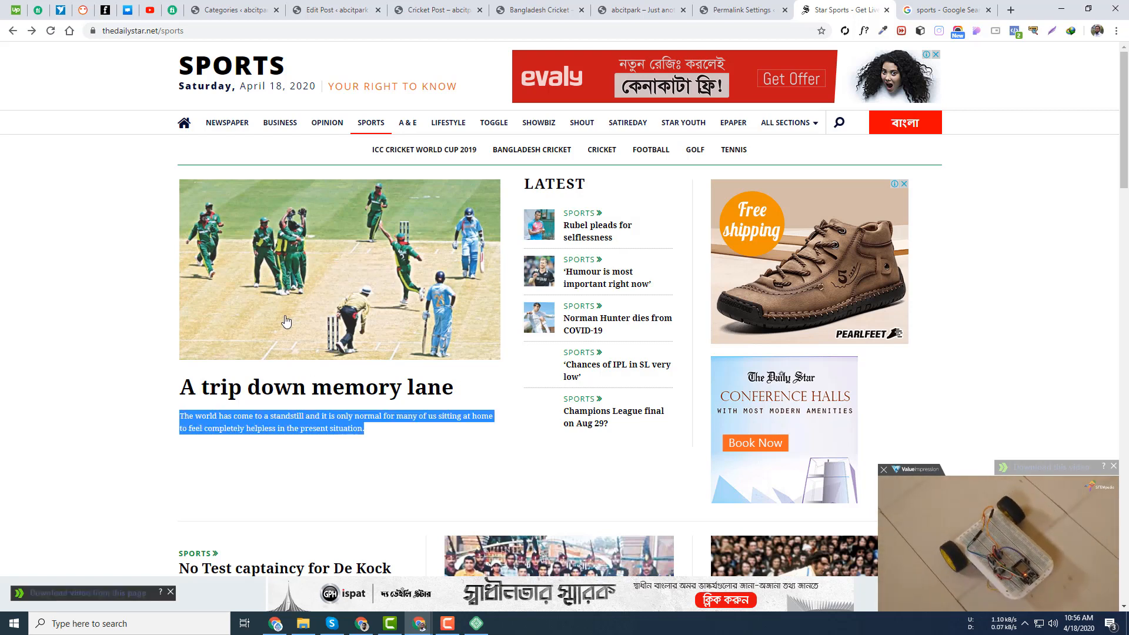
pyautogui.click(281, 429)
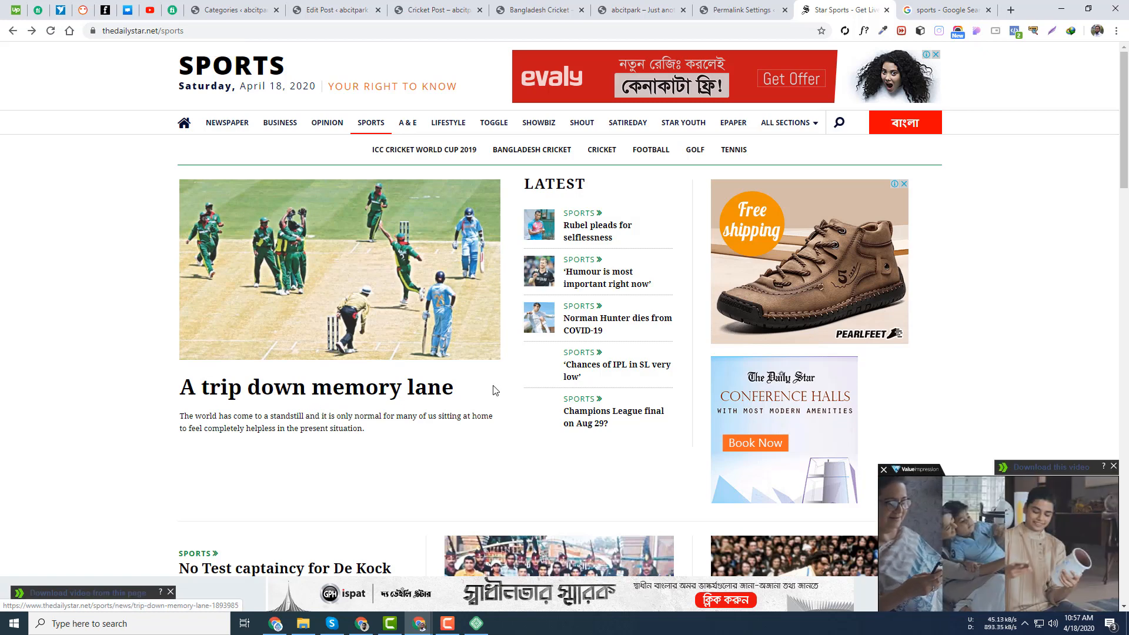
pyautogui.moveTo(494, 391); pyautogui.dragTo(131, 393)
pyautogui.hotkey('ctrl', 'c')
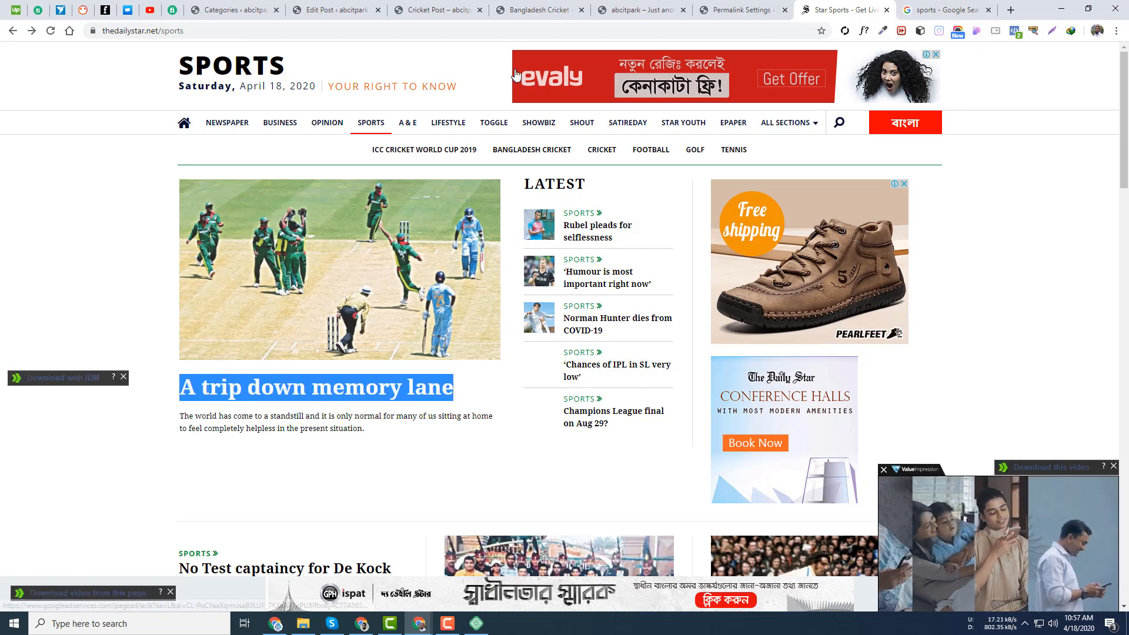
pyautogui.click(335, 10)
pyautogui.click(590, 203)
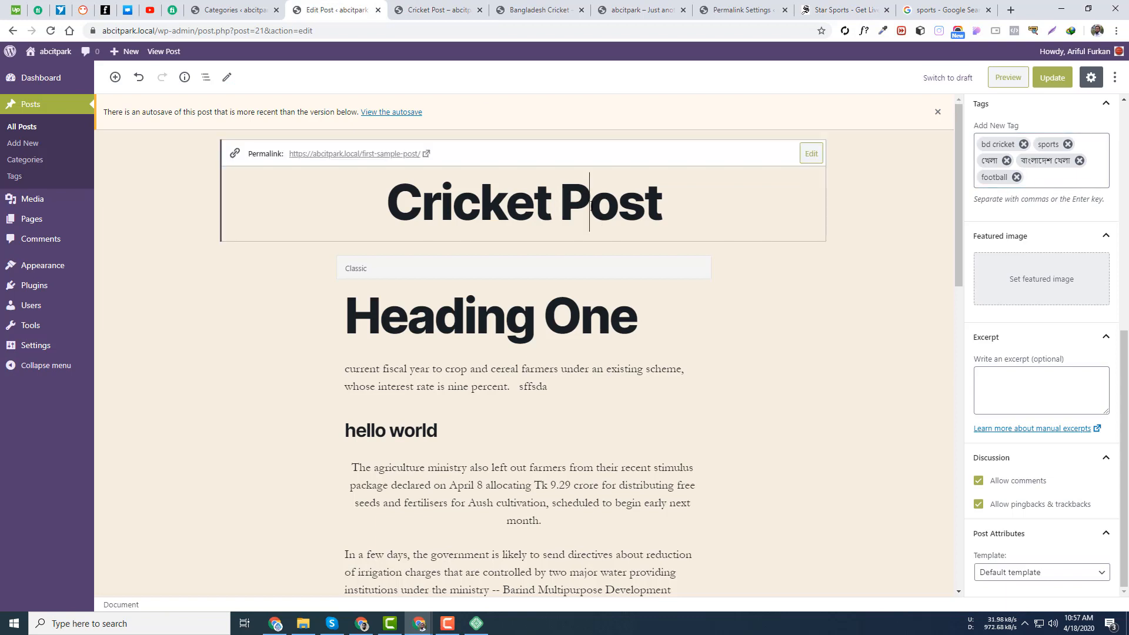
# - Paste 'A trip down memory lane' as the post title and close three spare tabs
pyautogui.tripleClick(591, 203)
pyautogui.hotkey('ctrl', 'v')
pyautogui.click(480, 10)
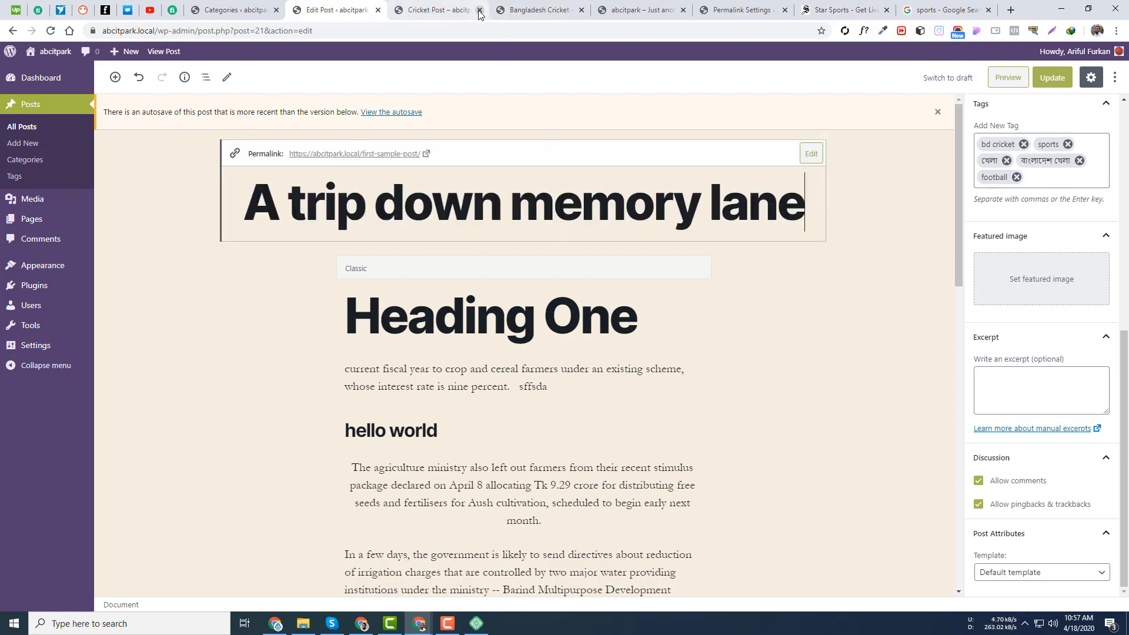
pyautogui.click(480, 10)
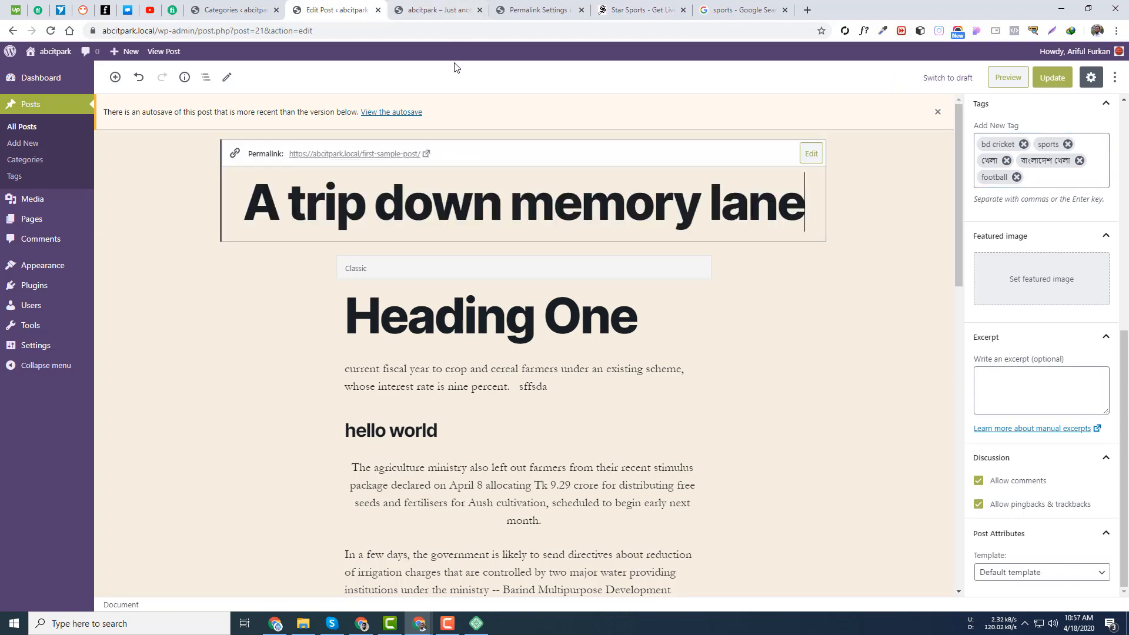
pyautogui.click(480, 10)
# - Open the Daily Star story's lead photo in its own tab
pyautogui.click(816, 336)
pyautogui.click(773, 7)
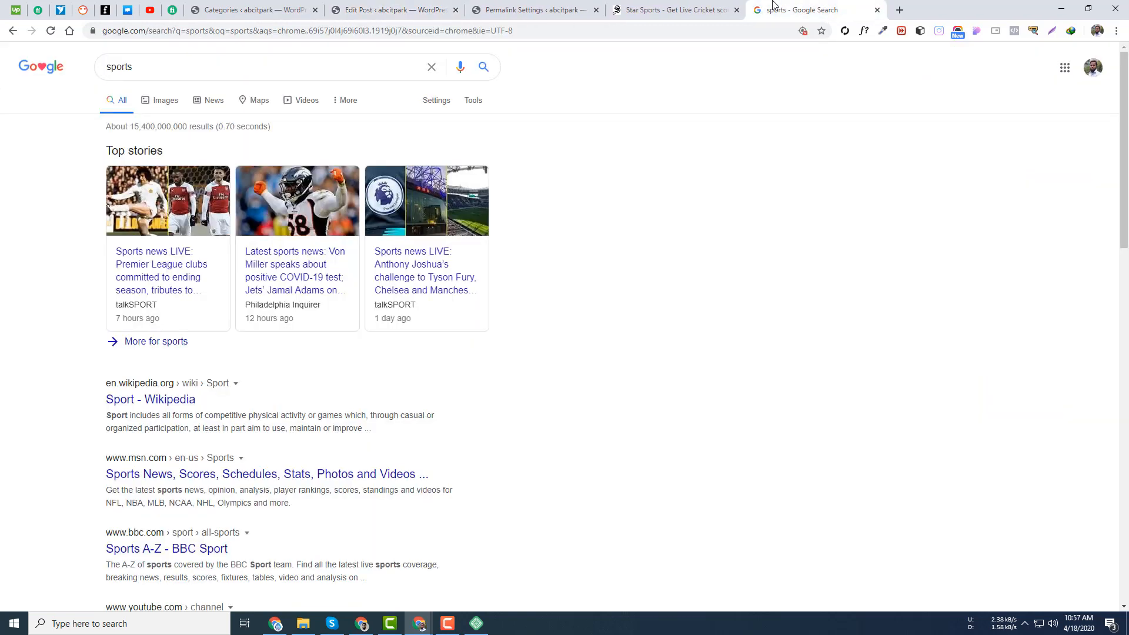
pyautogui.click(654, 5)
pyautogui.rightClick(323, 255)
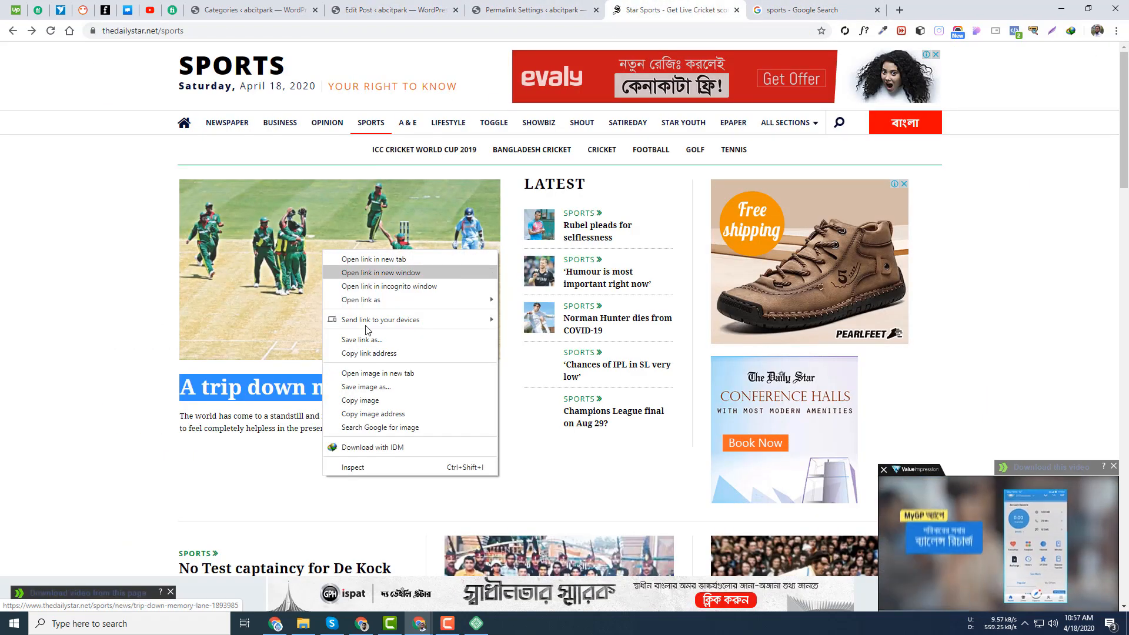
pyautogui.click(353, 372)
pyautogui.click(770, 7)
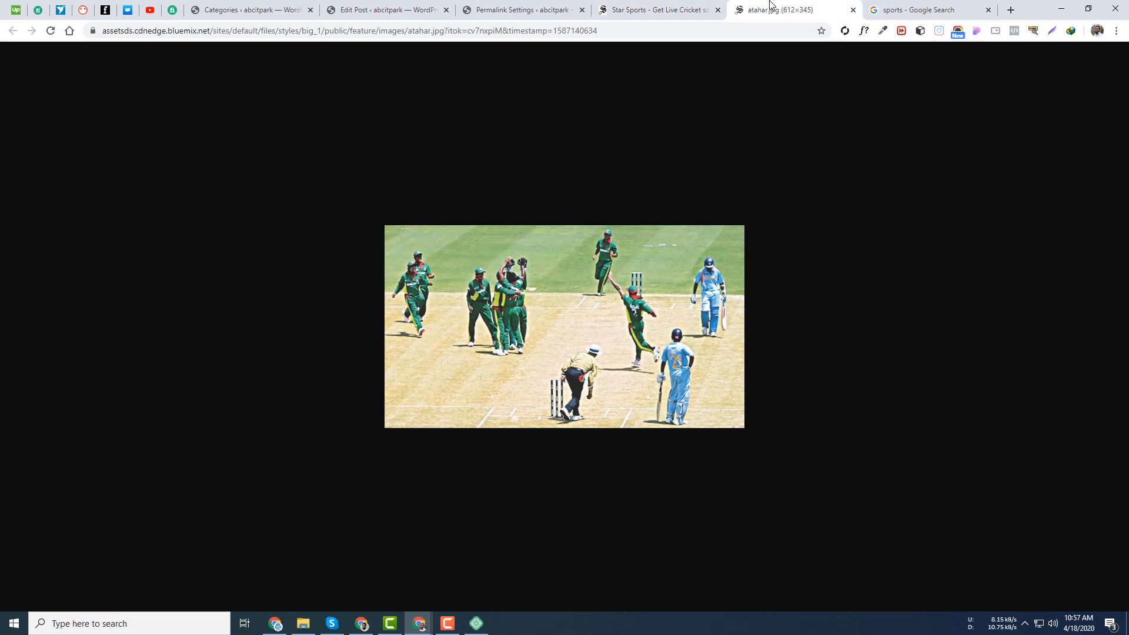
# - Save the lead photo to the Desktop as atahar.jpg and return to the post editor
pyautogui.rightClick(602, 326)
pyautogui.click(641, 347)
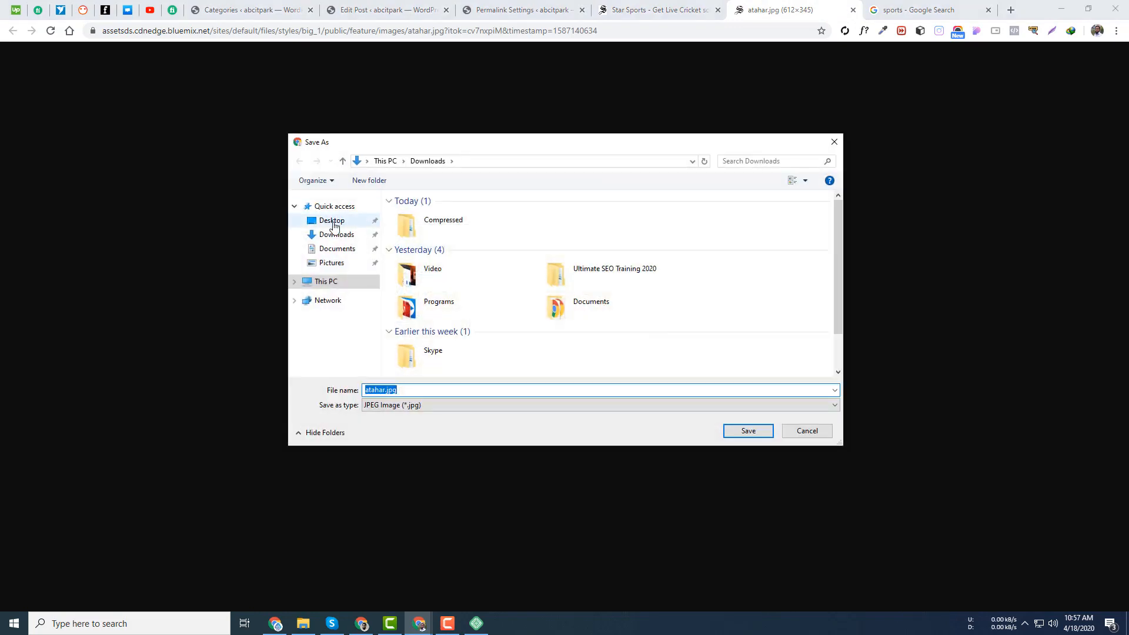
pyautogui.click(332, 221)
pyautogui.click(749, 431)
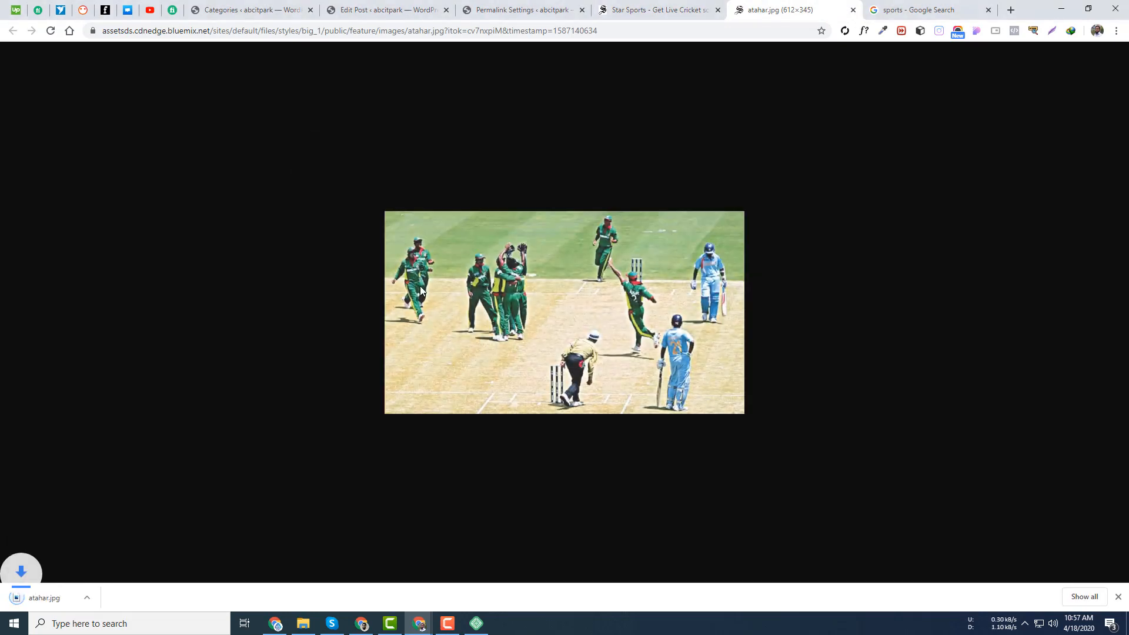
pyautogui.click(530, 9)
pyautogui.click(385, 8)
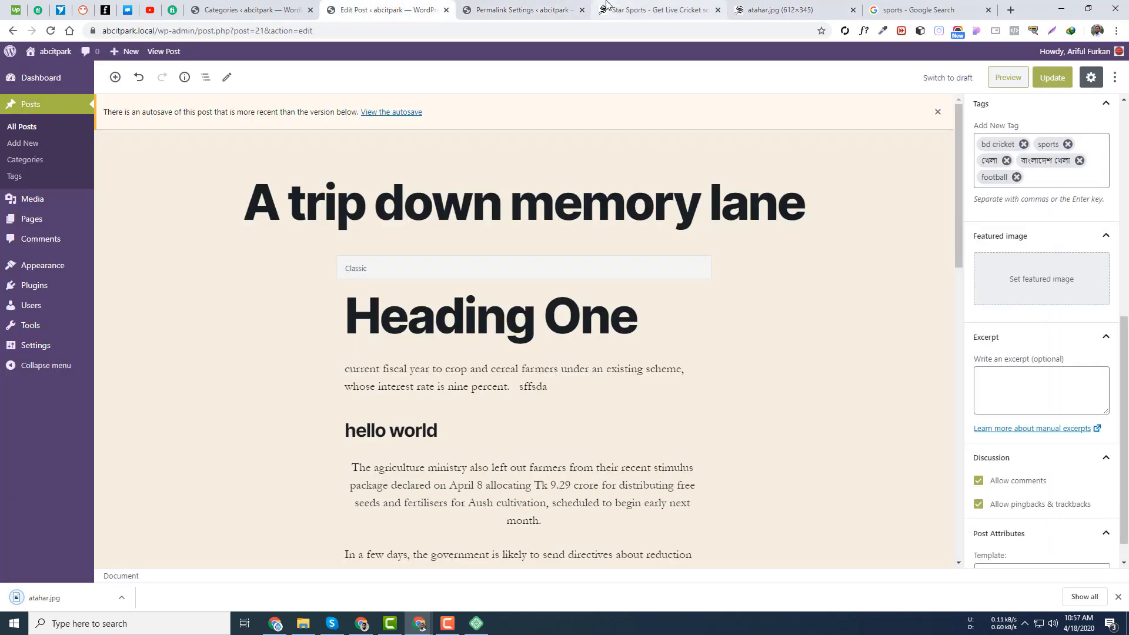
# - Upload atahar.jpg from the Desktop through the Featured image dialog
pyautogui.click(1033, 282)
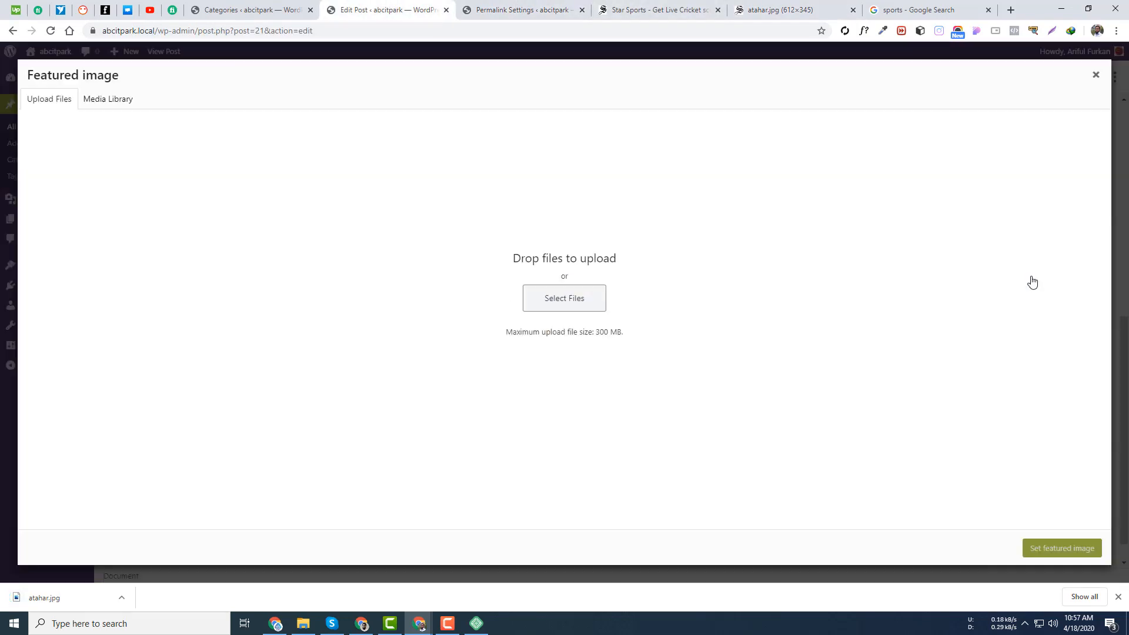
pyautogui.click(563, 300)
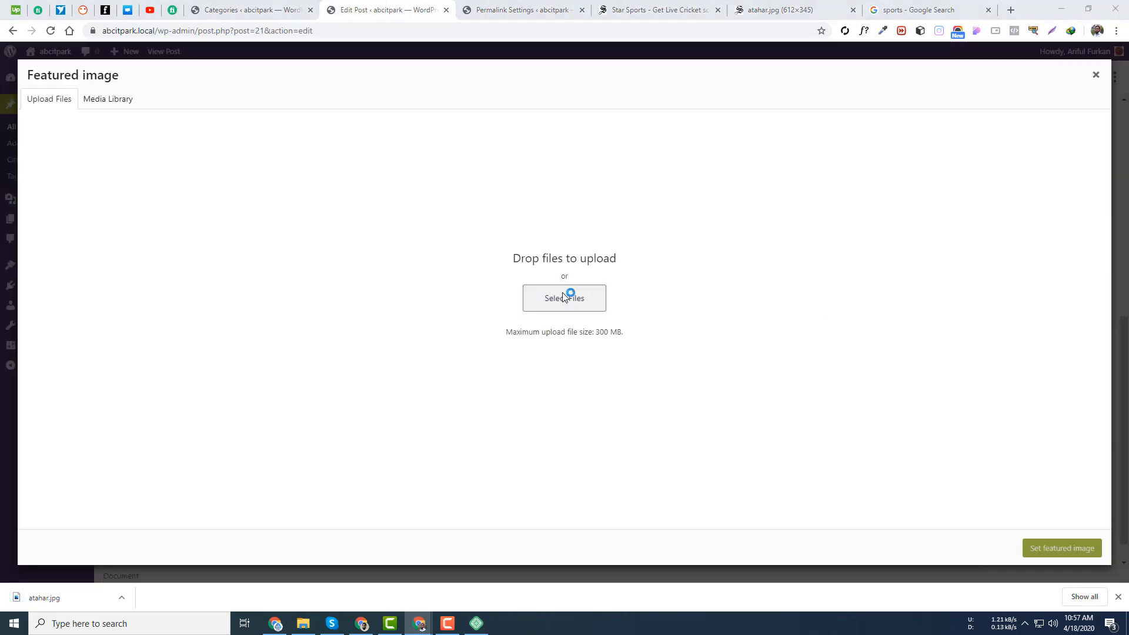
pyautogui.click(330, 221)
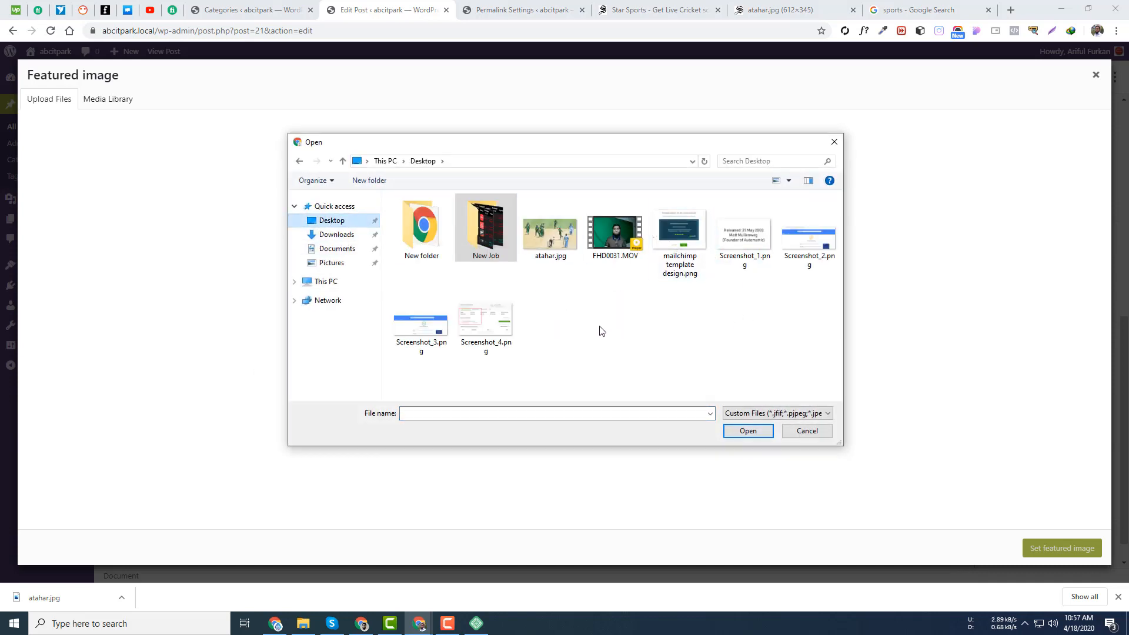
pyautogui.click(544, 234)
pyautogui.doubleClick(543, 234)
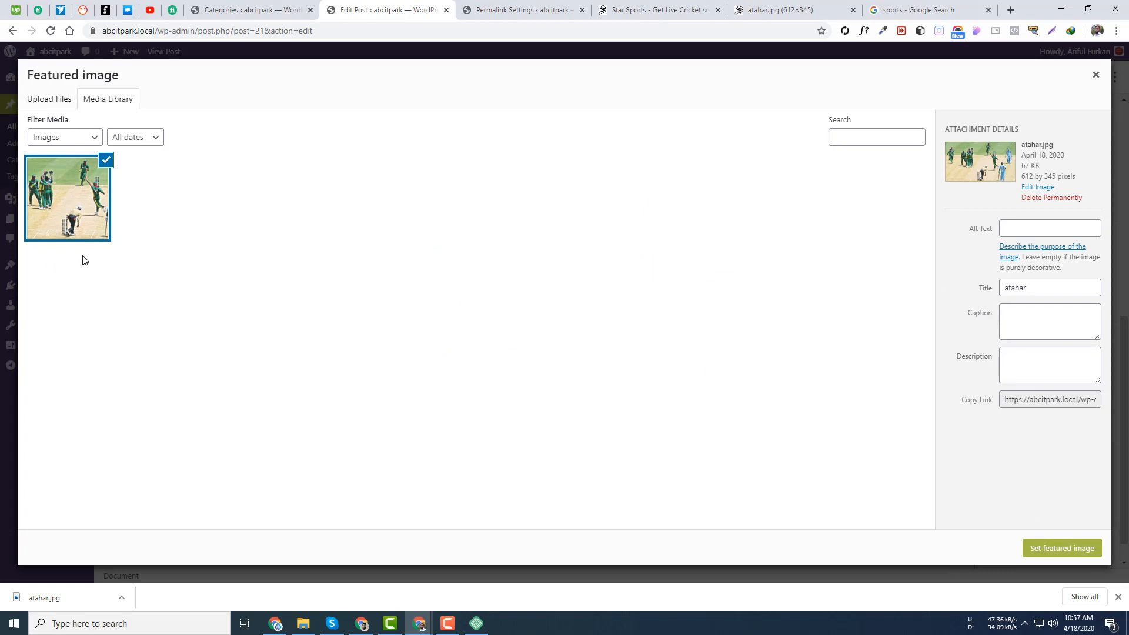
# - Go through the uploaded image's alt text, title, caption and description fields
pyautogui.click(1028, 226)
pyautogui.click(959, 259)
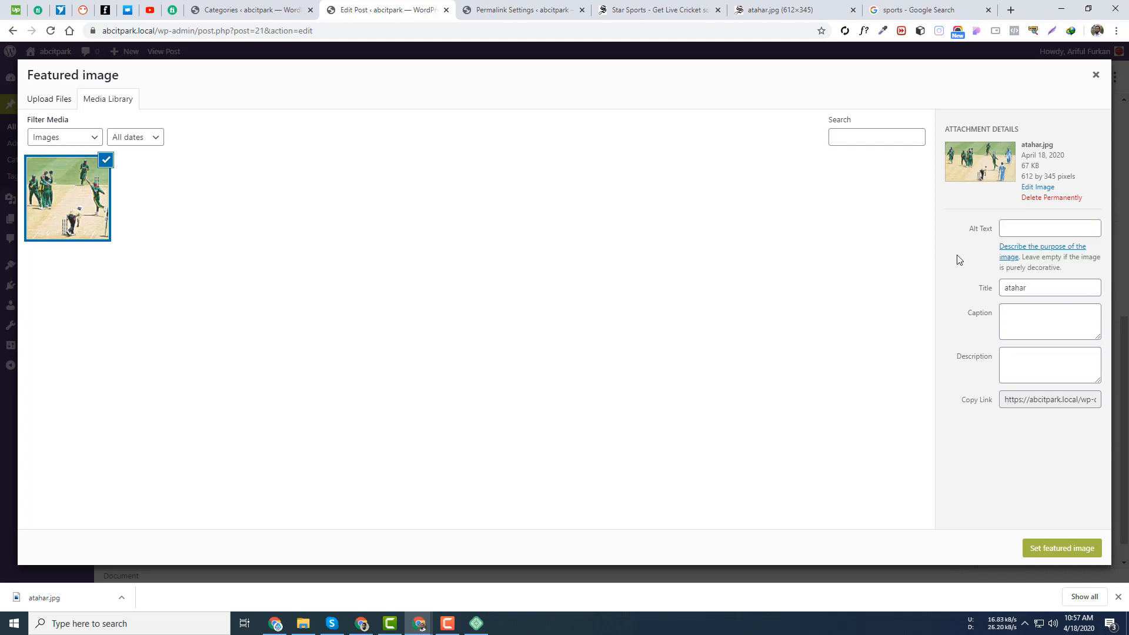
pyautogui.click(1039, 312)
pyautogui.click(1031, 372)
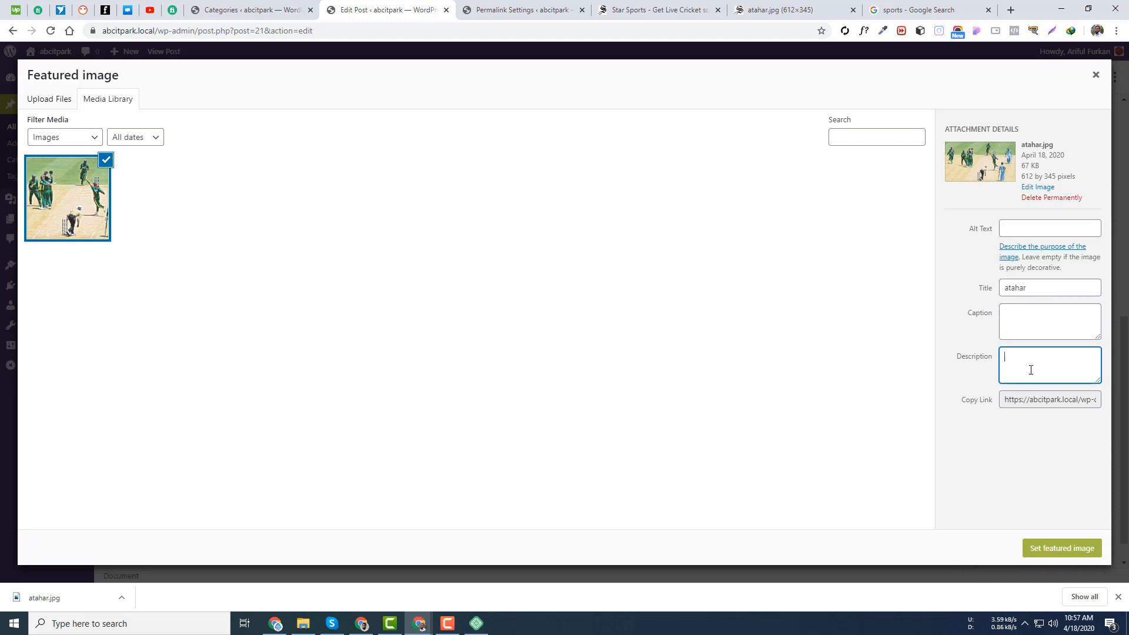
pyautogui.click(1021, 232)
pyautogui.click(944, 257)
pyautogui.click(1037, 293)
pyautogui.click(1024, 229)
pyautogui.click(954, 256)
pyautogui.click(1021, 317)
pyautogui.click(1029, 361)
pyautogui.click(1009, 227)
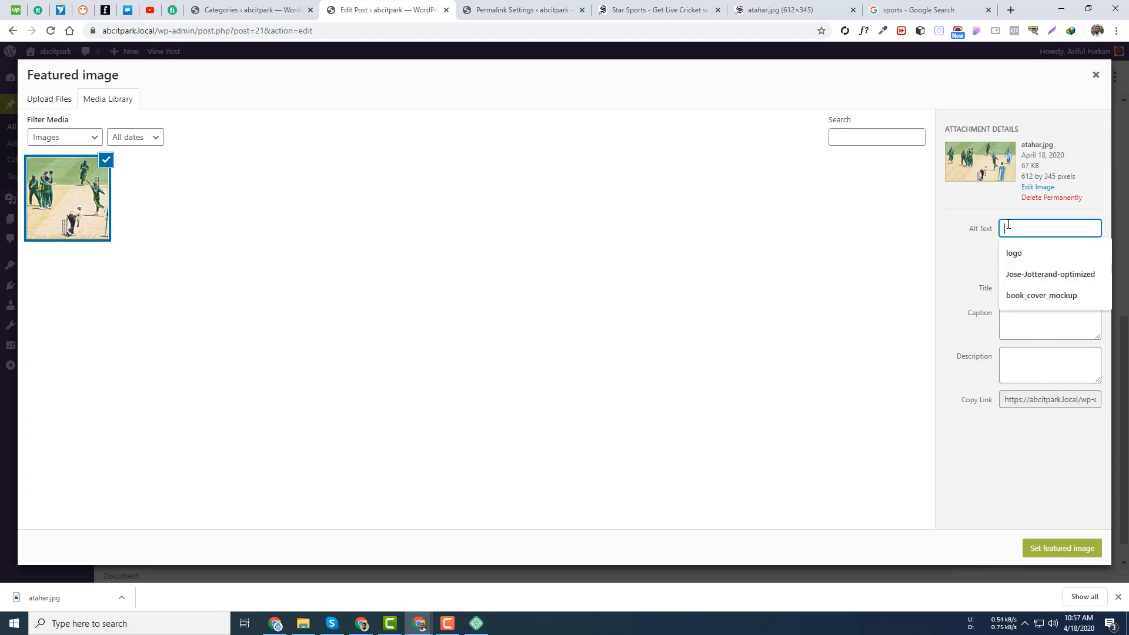
pyautogui.click(958, 250)
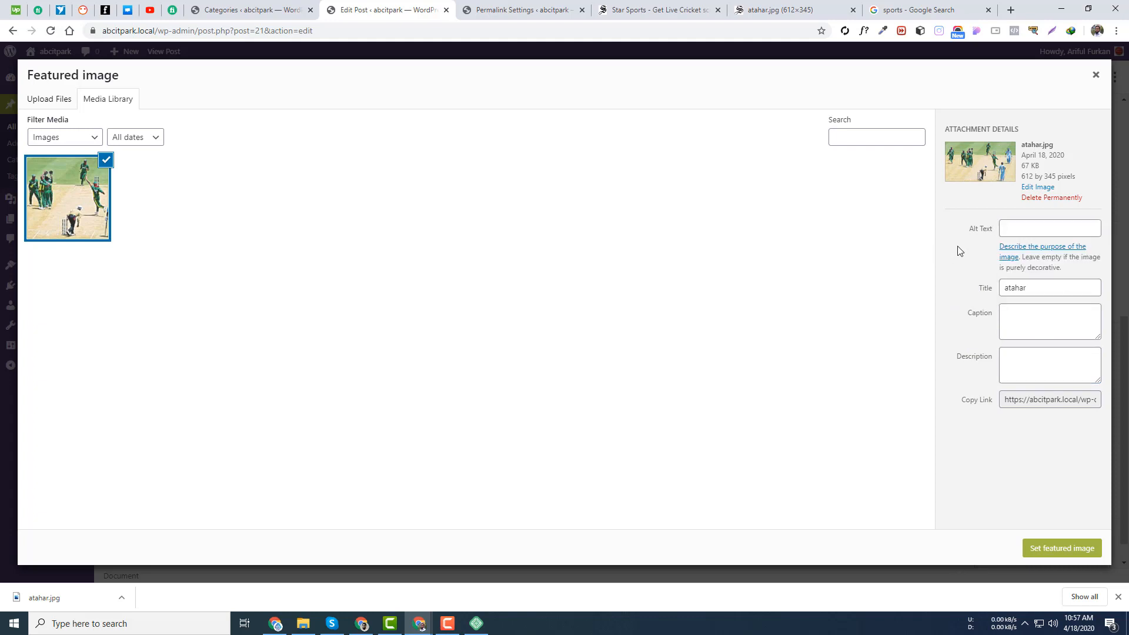
pyautogui.click(1059, 227)
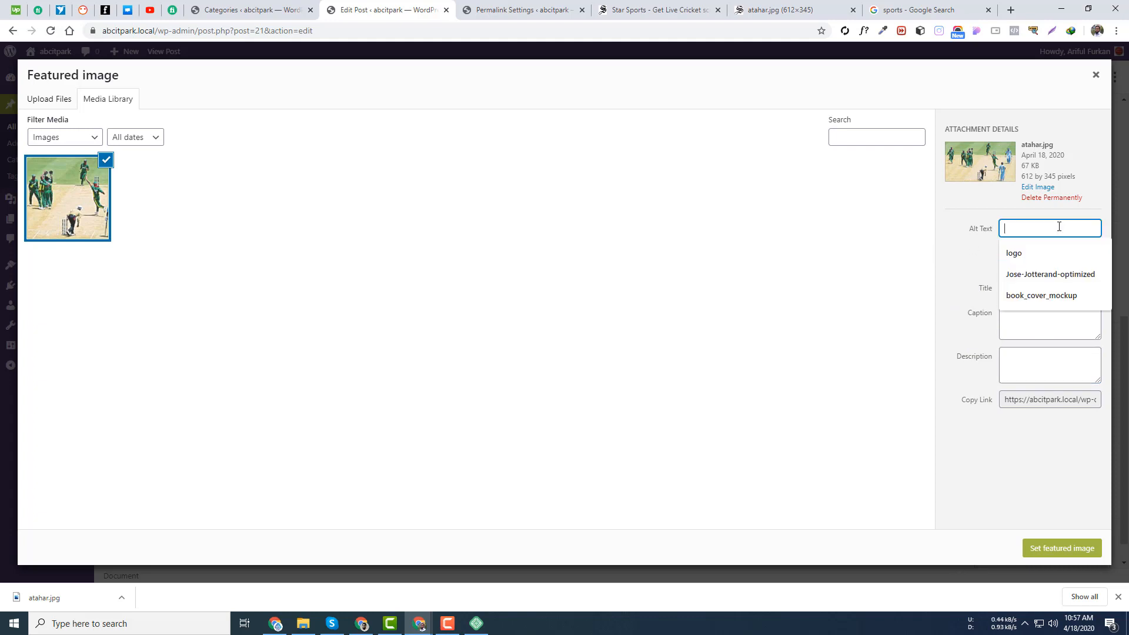
pyautogui.click(965, 216)
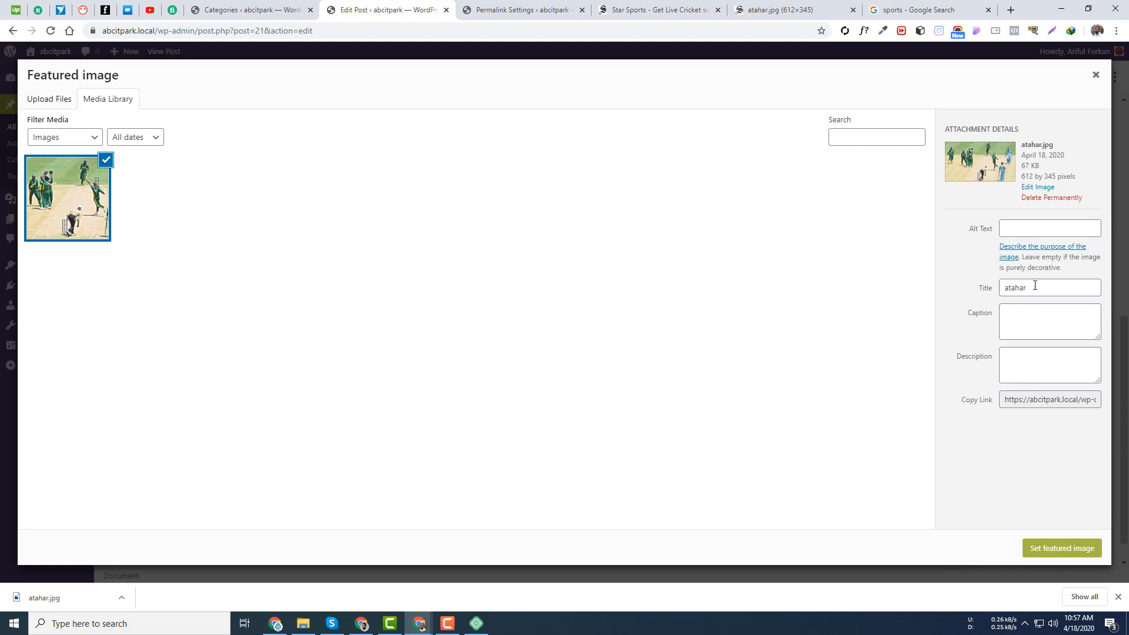
pyautogui.click(657, 5)
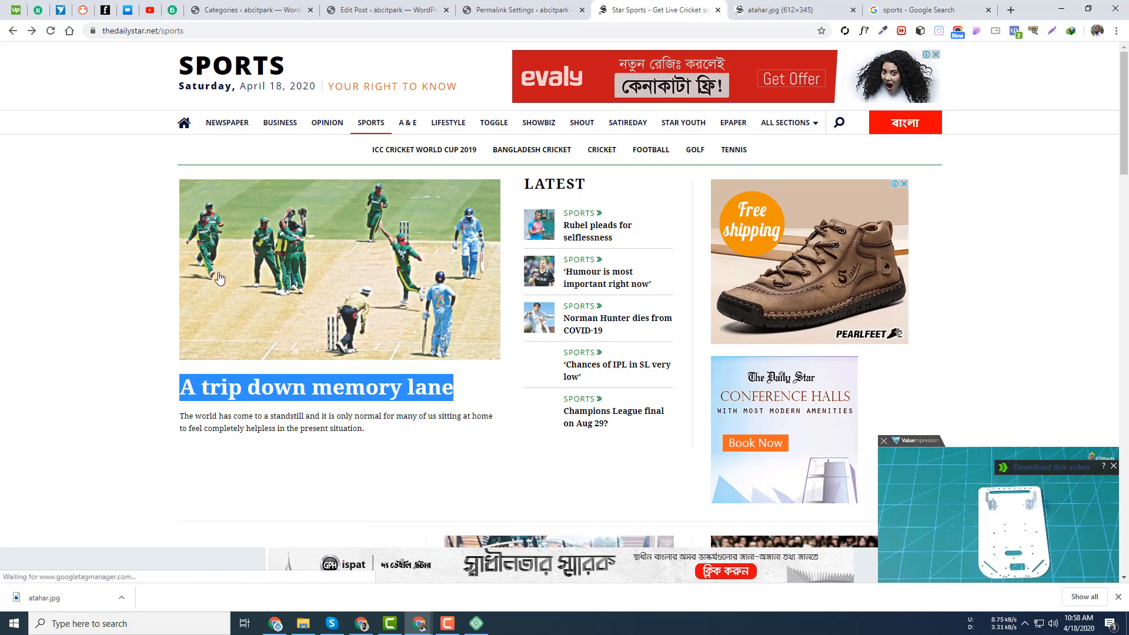
pyautogui.click(366, 9)
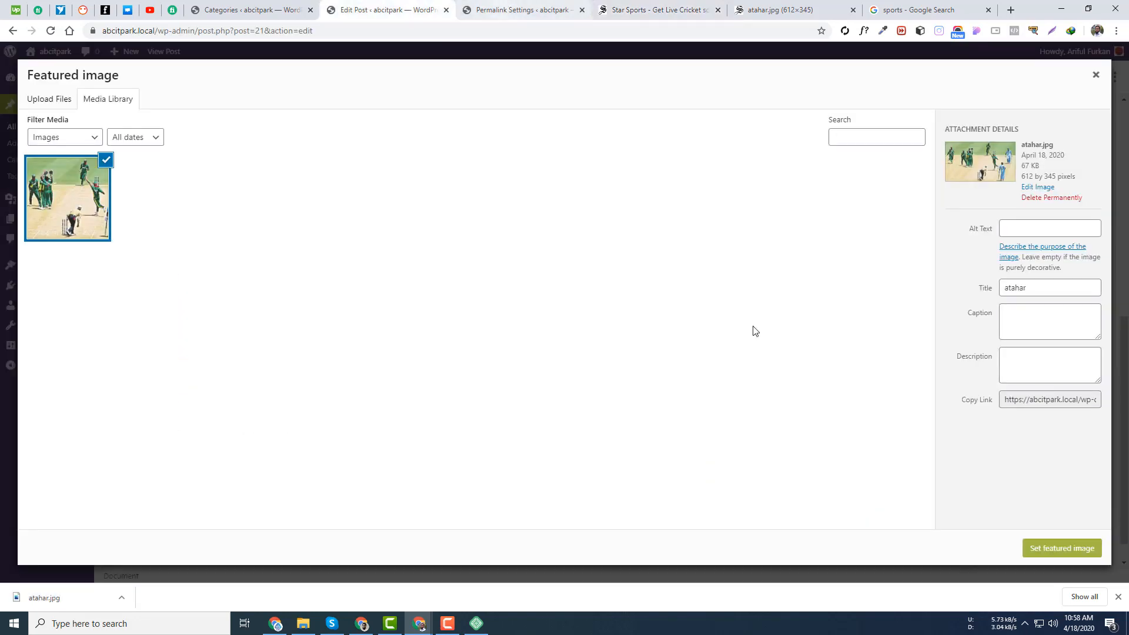
# - Rename the image title from atahar to bd-cricket-image
pyautogui.click(1045, 230)
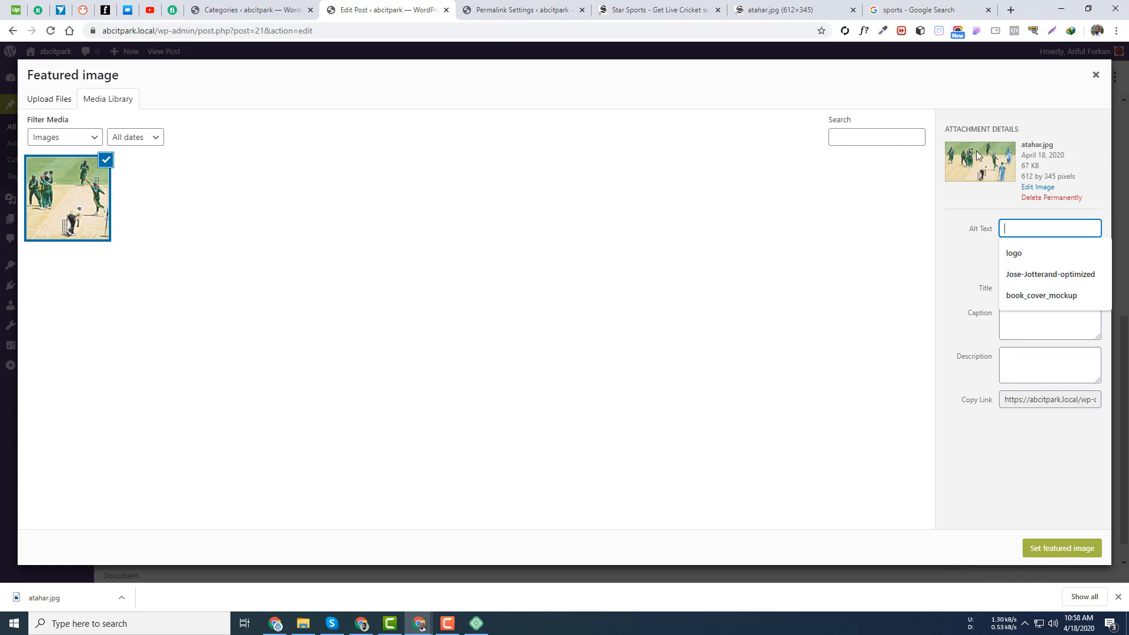
pyautogui.click(963, 261)
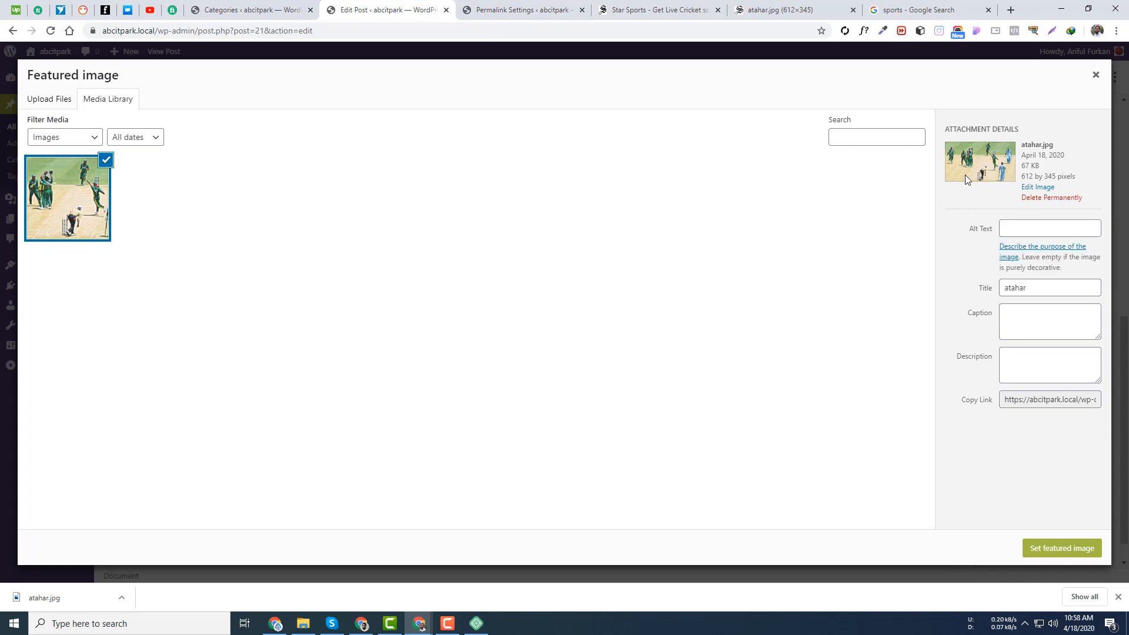
pyautogui.click(1023, 222)
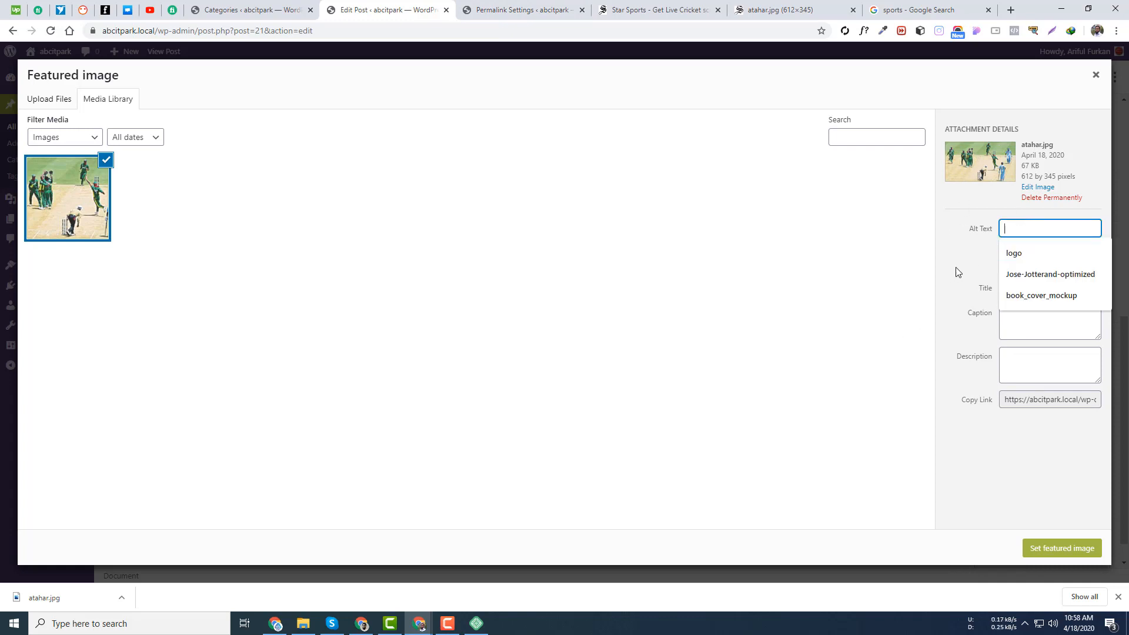
pyautogui.click(980, 250)
pyautogui.moveTo(1035, 287); pyautogui.dragTo(922, 293)
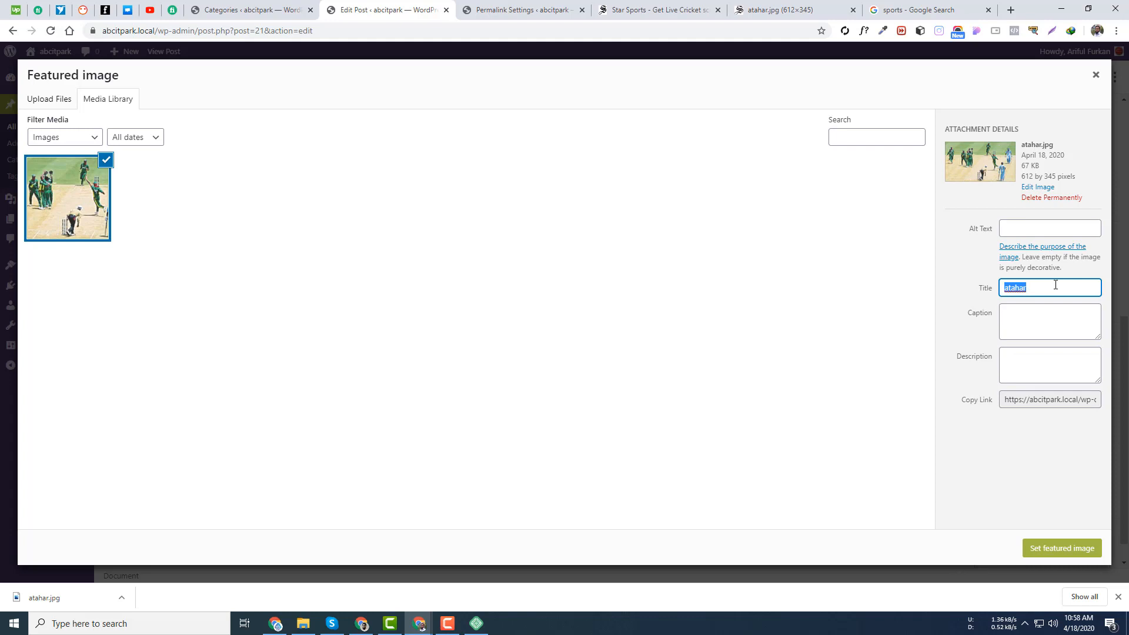
pyautogui.write('bd-cricket-image')
# - Enter the alt text 'bd cricket image' and set the photo as featured image
pyautogui.click(1041, 232)
pyautogui.write('bd')
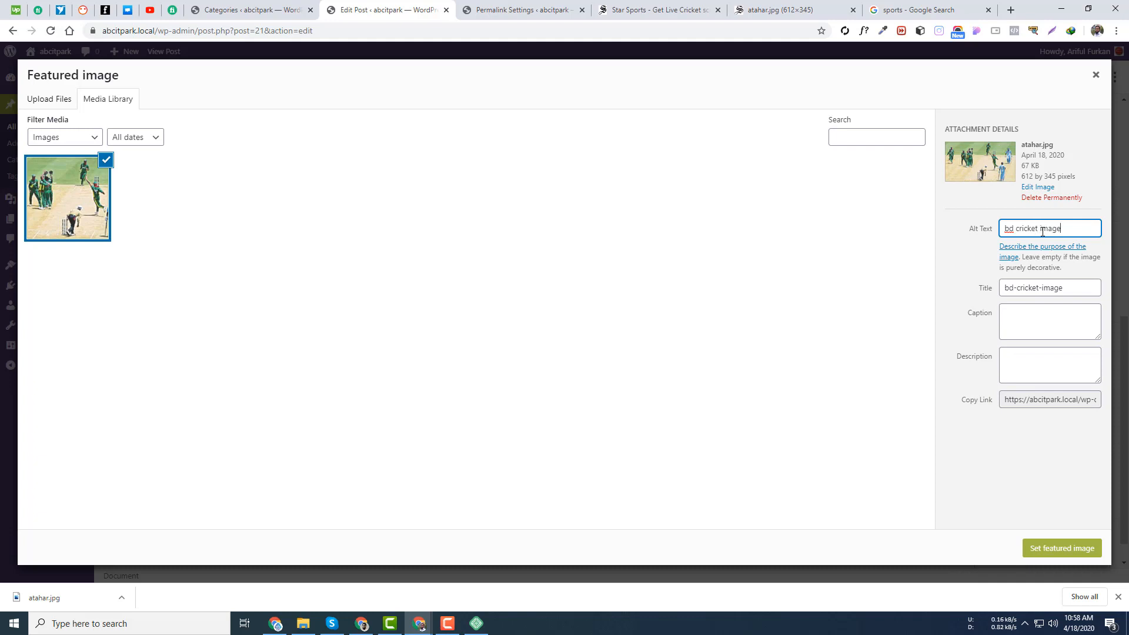
pyautogui.click(1063, 549)
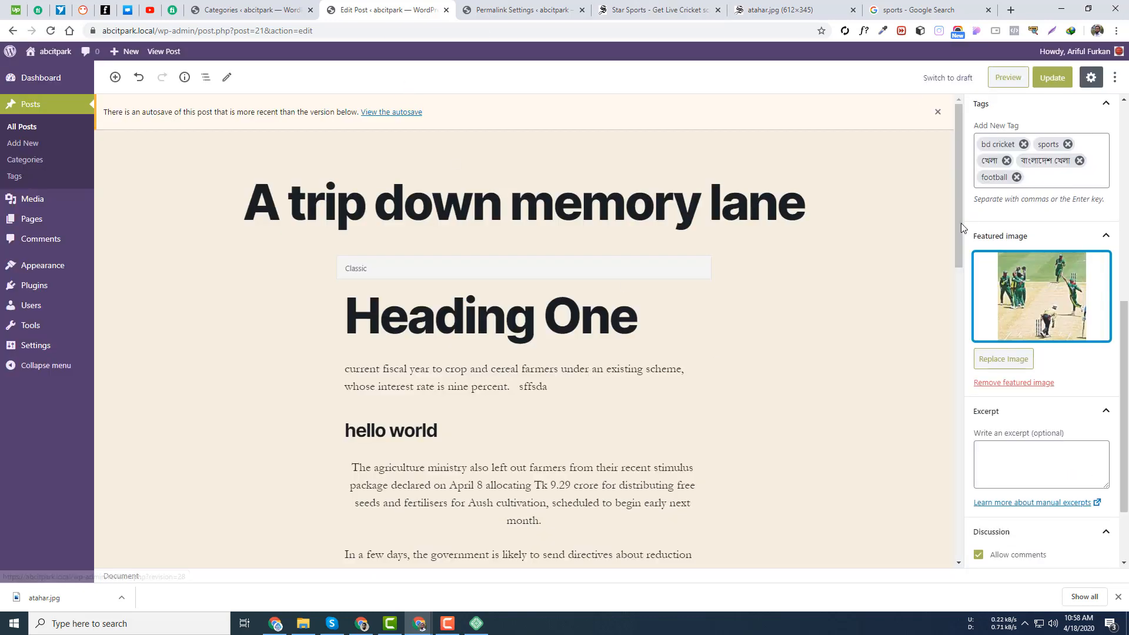
# - Update the post and preview it, checking the featured cricket photo
pyautogui.click(1061, 77)
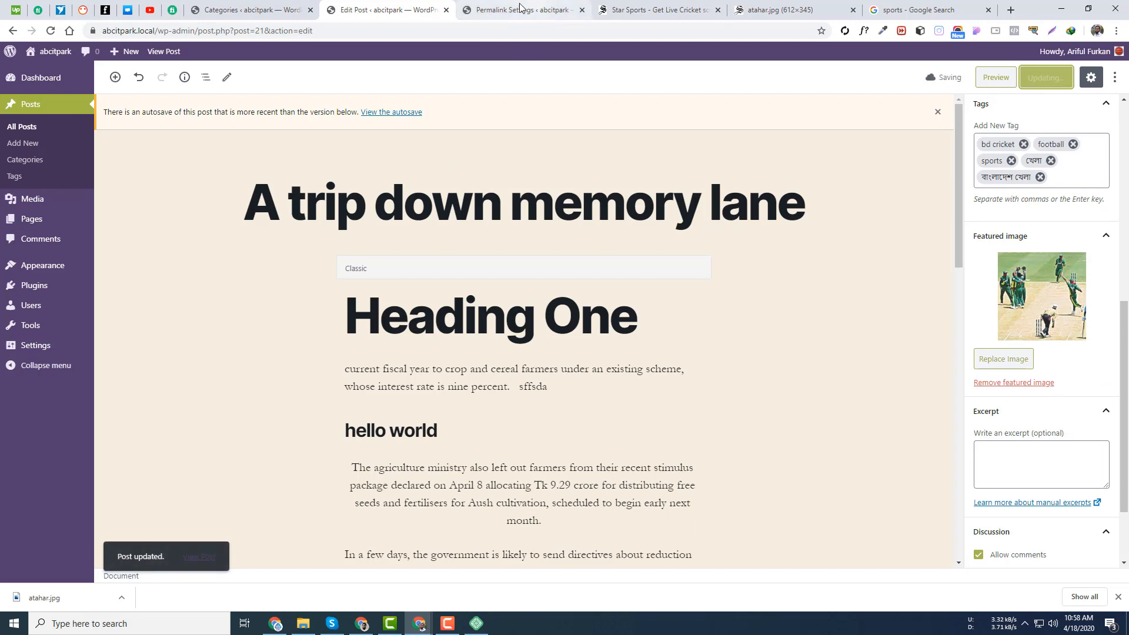
pyautogui.click(1008, 78)
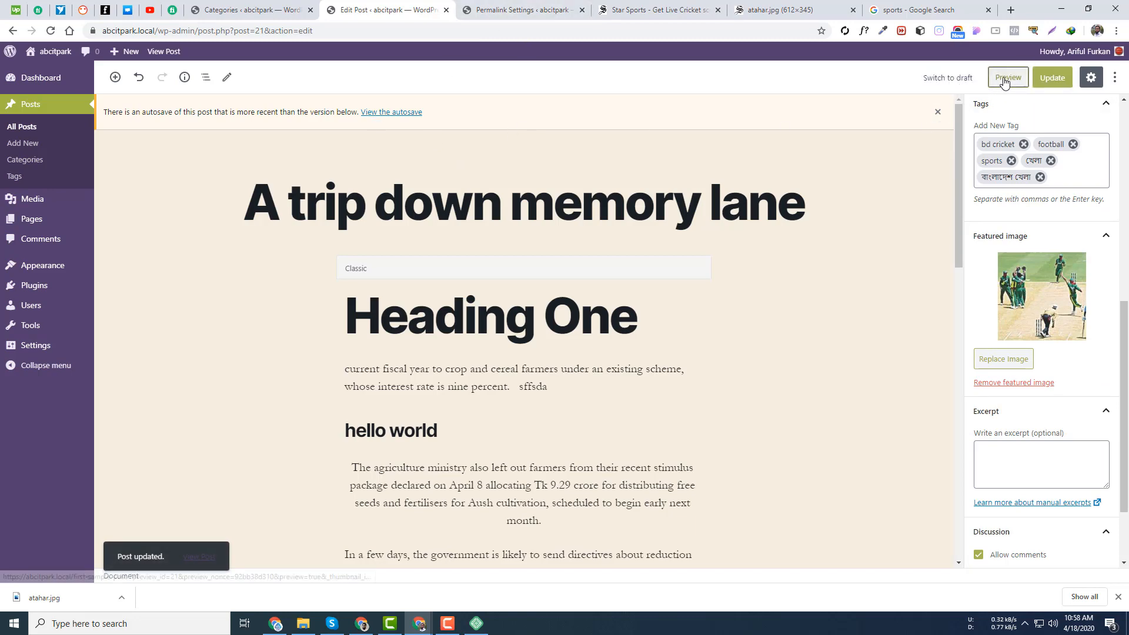
pyautogui.click(548, 5)
pyautogui.click(510, 10)
pyautogui.scroll(-5, 518, 329)
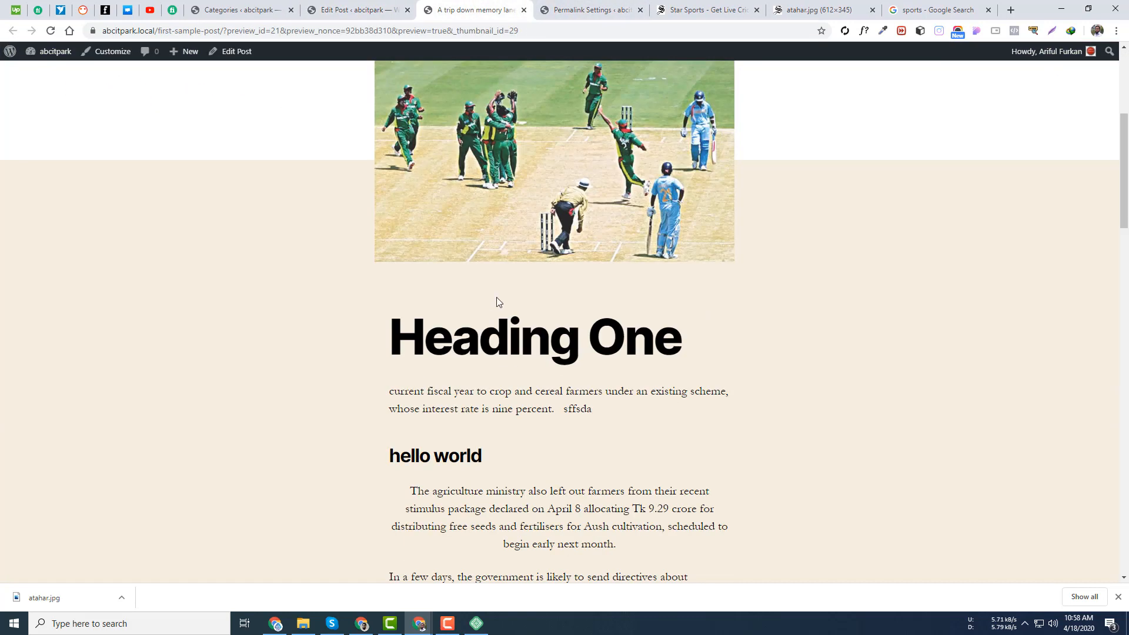
pyautogui.scroll(3, 495, 300)
pyautogui.moveTo(390, 244); pyautogui.dragTo(676, 409)
pyautogui.click(841, 393)
pyautogui.scroll(-3, 588, 348)
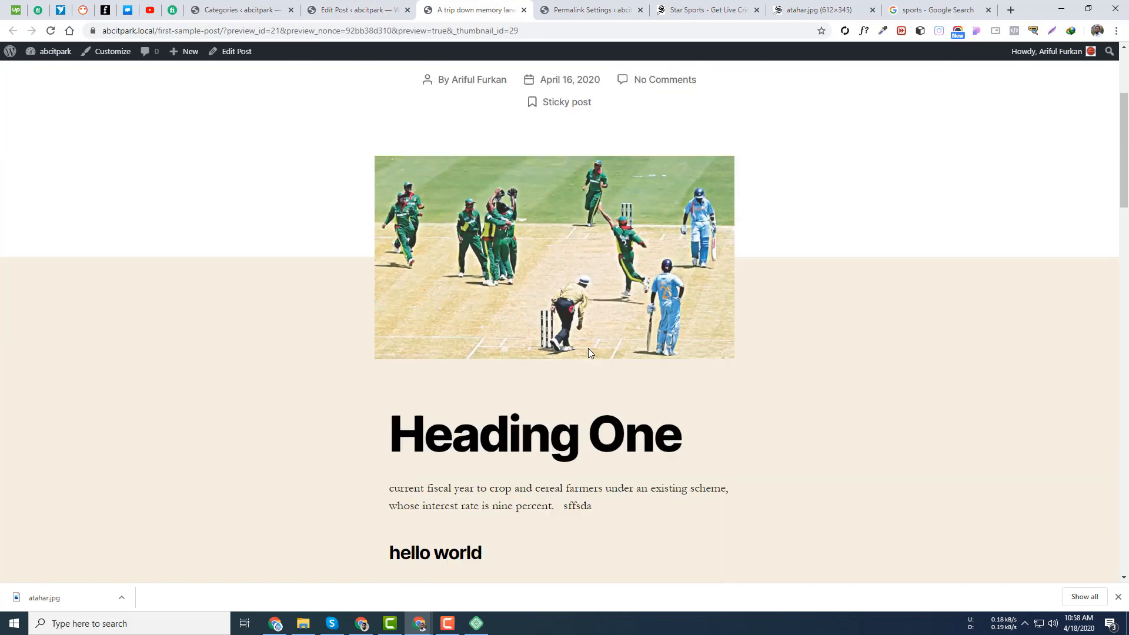
pyautogui.scroll(5, 489, 252)
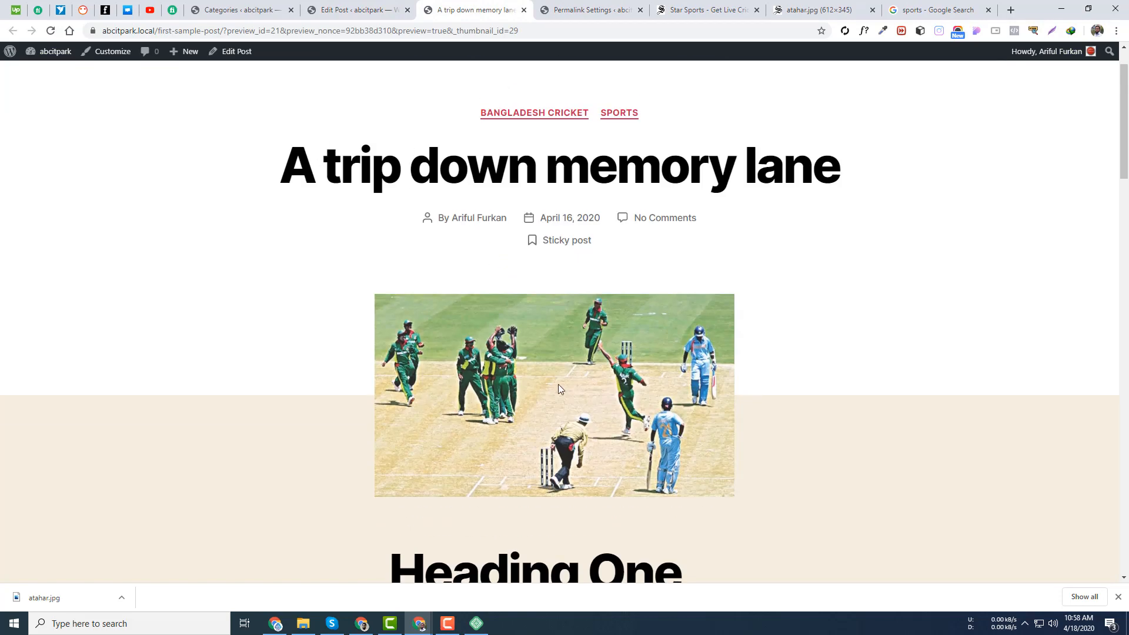
pyautogui.scroll(2, 227, 119)
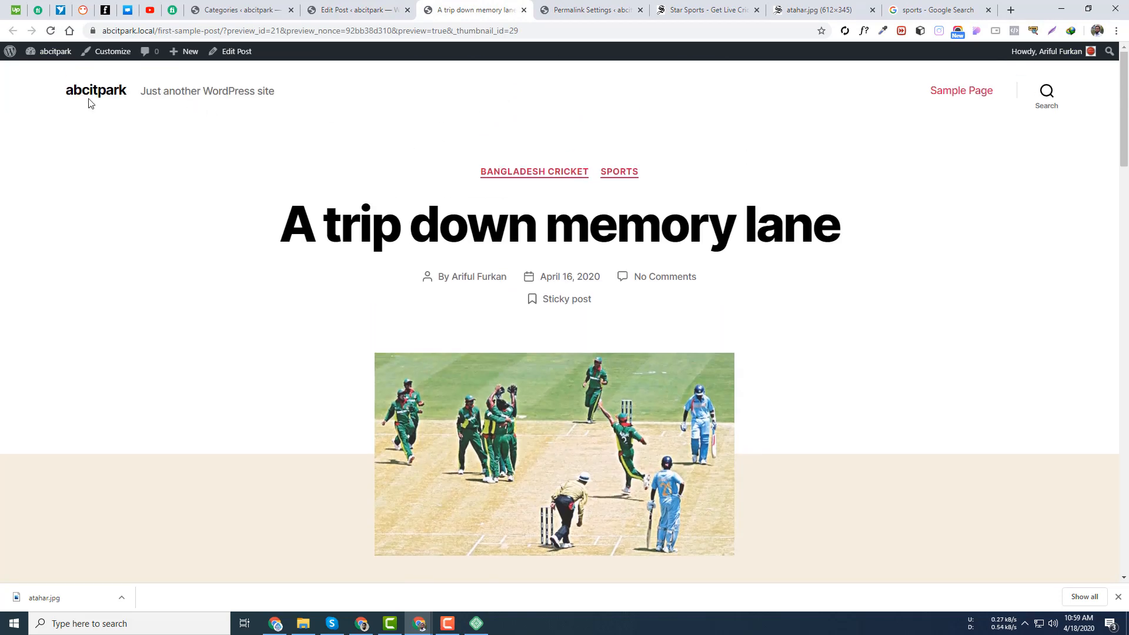
# - Check the site's home page for the cricket photo, then go back to the post editor
pyautogui.click(91, 94)
pyautogui.scroll(-4, 659, 247)
pyautogui.scroll(4, 660, 238)
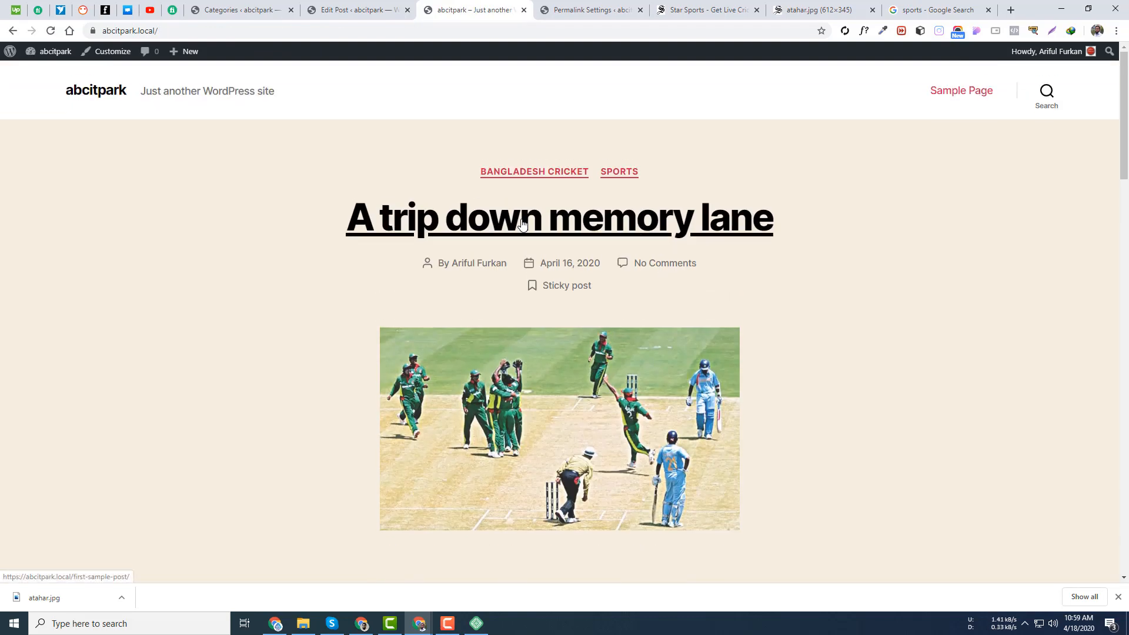
pyautogui.scroll(-15, 647, 218)
pyautogui.scroll(-9, 663, 211)
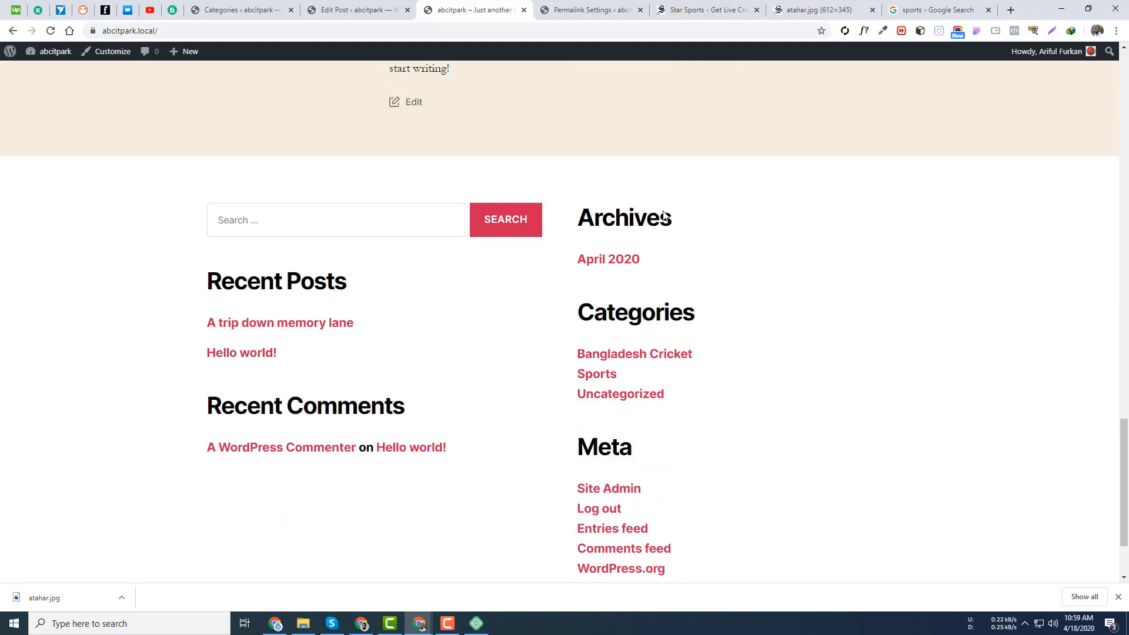
pyautogui.scroll(16, 665, 207)
pyautogui.scroll(10, 665, 206)
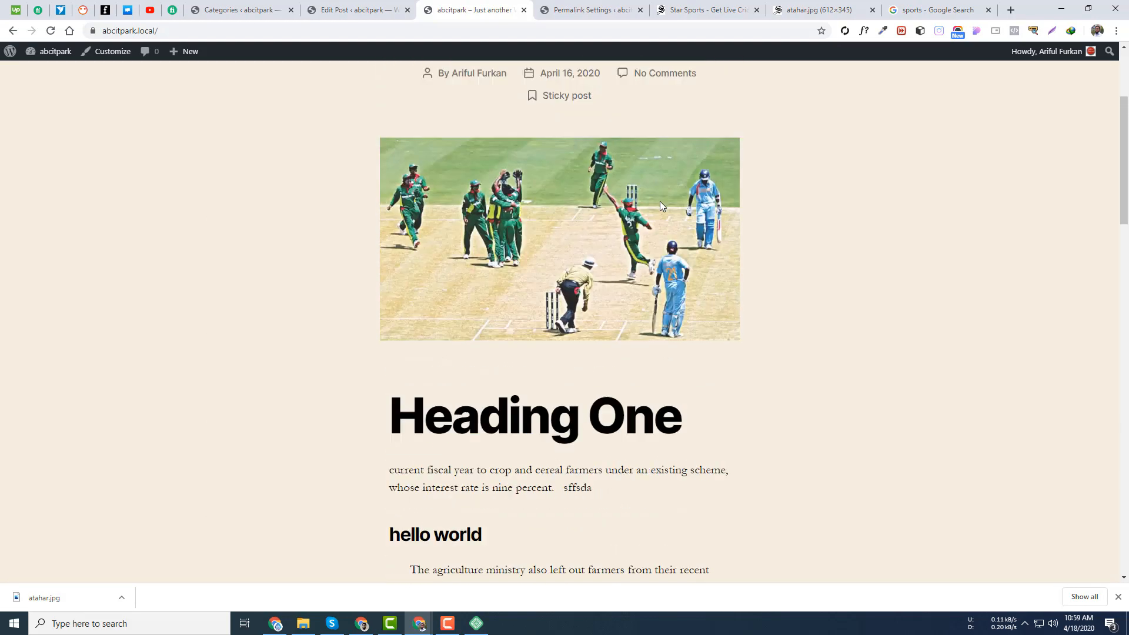
pyautogui.click(318, 7)
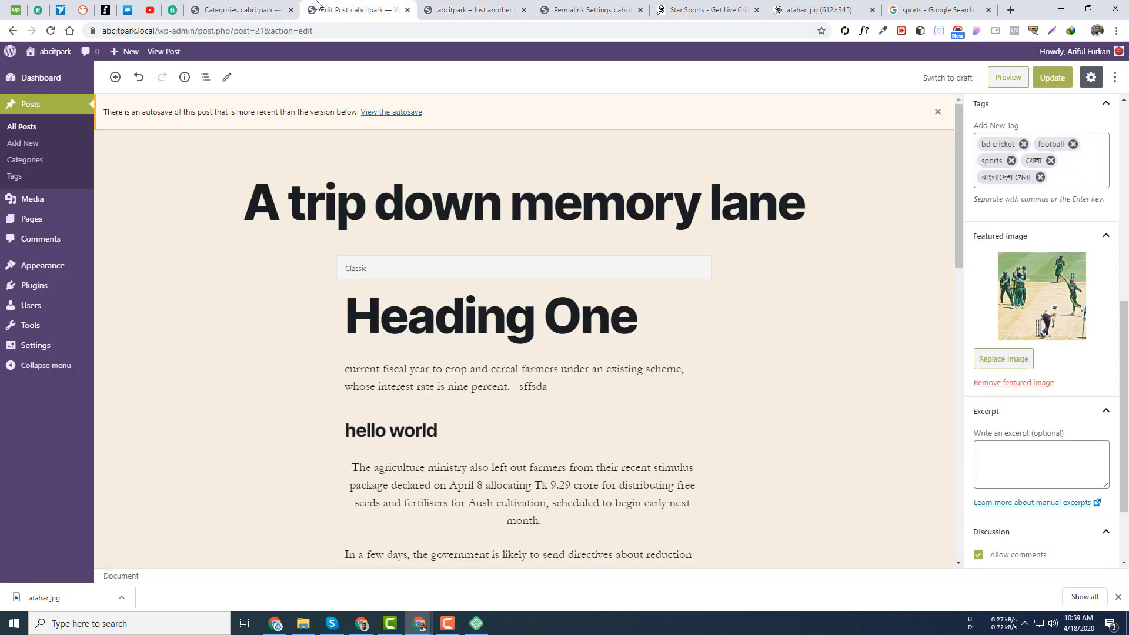
# - Put the cursor in the post's Excerpt box and bring up the Daily Star sports page
pyautogui.scroll(-2, 1100, 380)
pyautogui.click(996, 353)
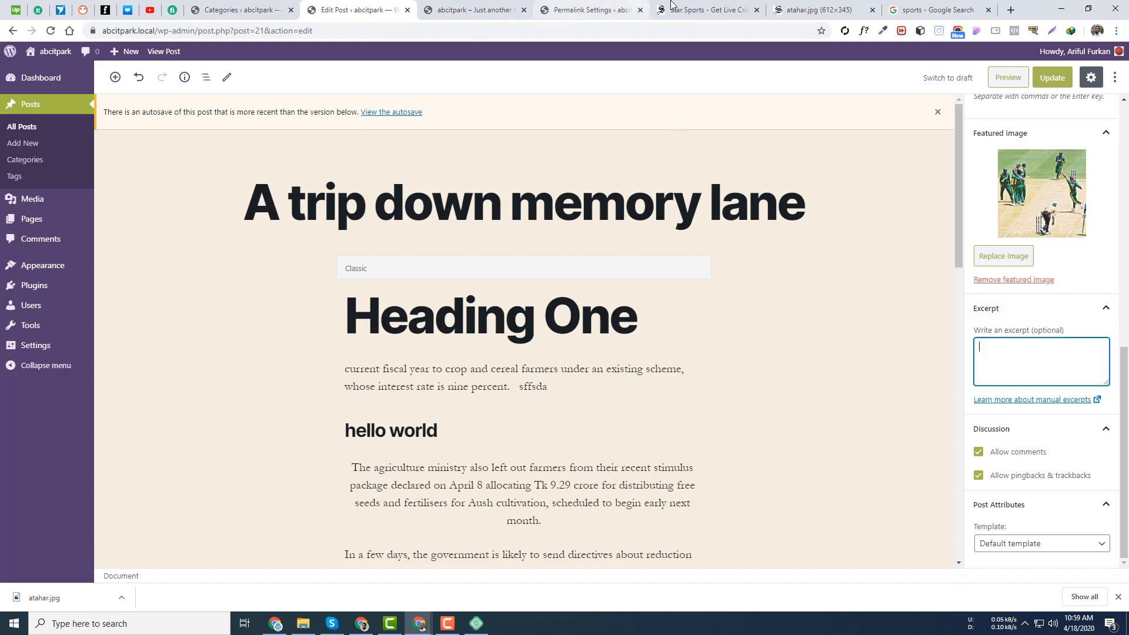
pyautogui.click(700, 10)
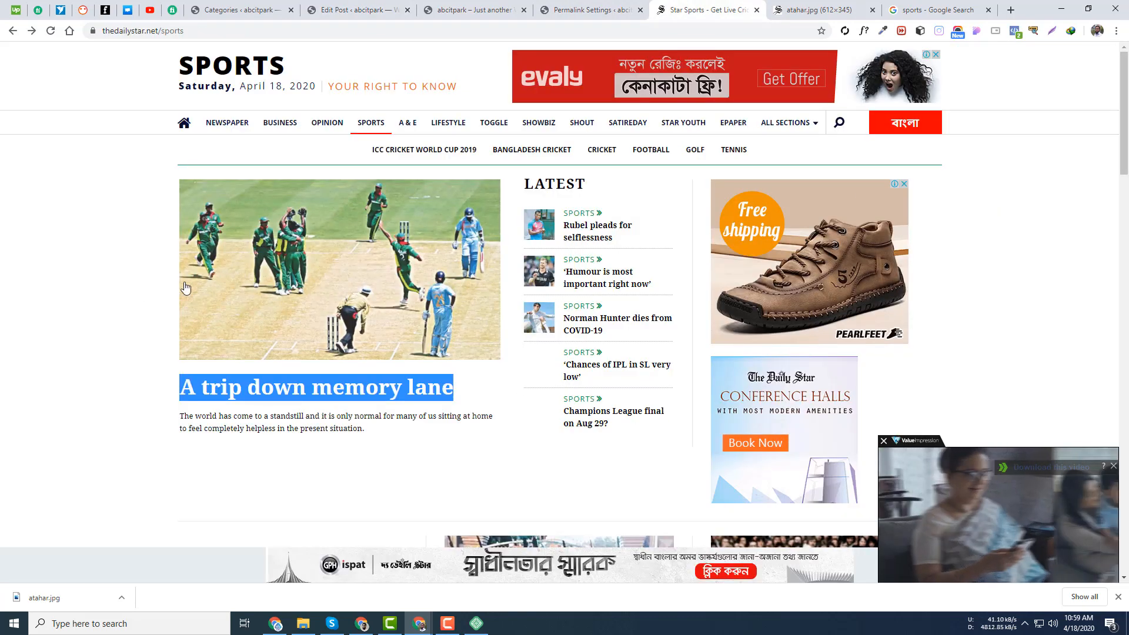
# - Select and copy the summary paragraph under the 'A trip down memory lane' headline
pyautogui.click(72, 272)
pyautogui.scroll(-4, 250, 398)
pyautogui.scroll(4, 249, 396)
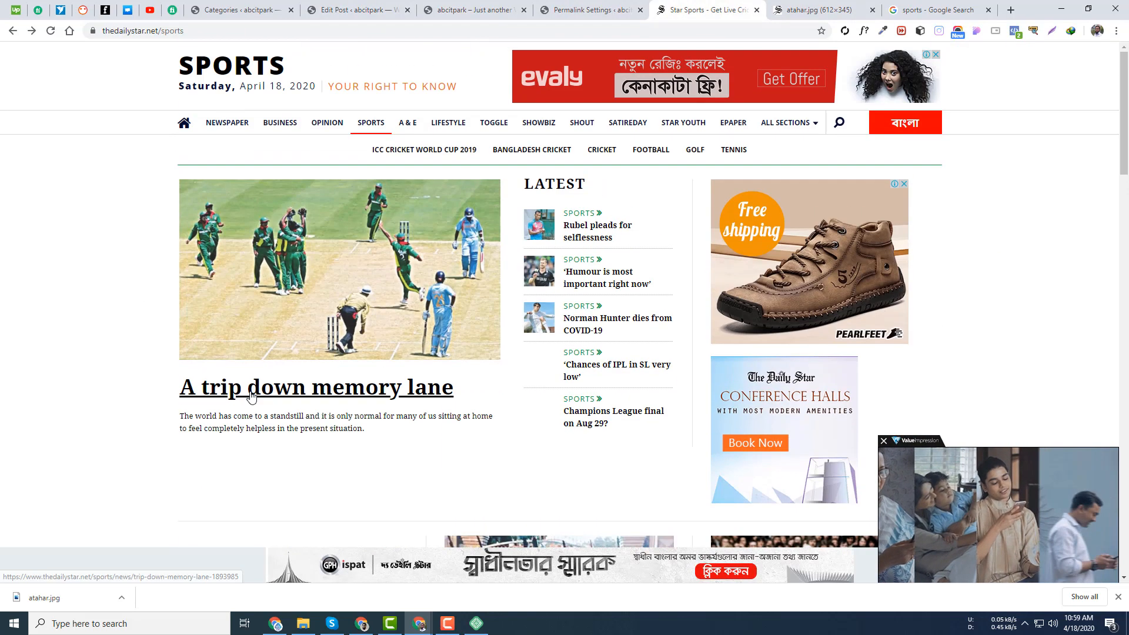
pyautogui.scroll(-4, 107, 392)
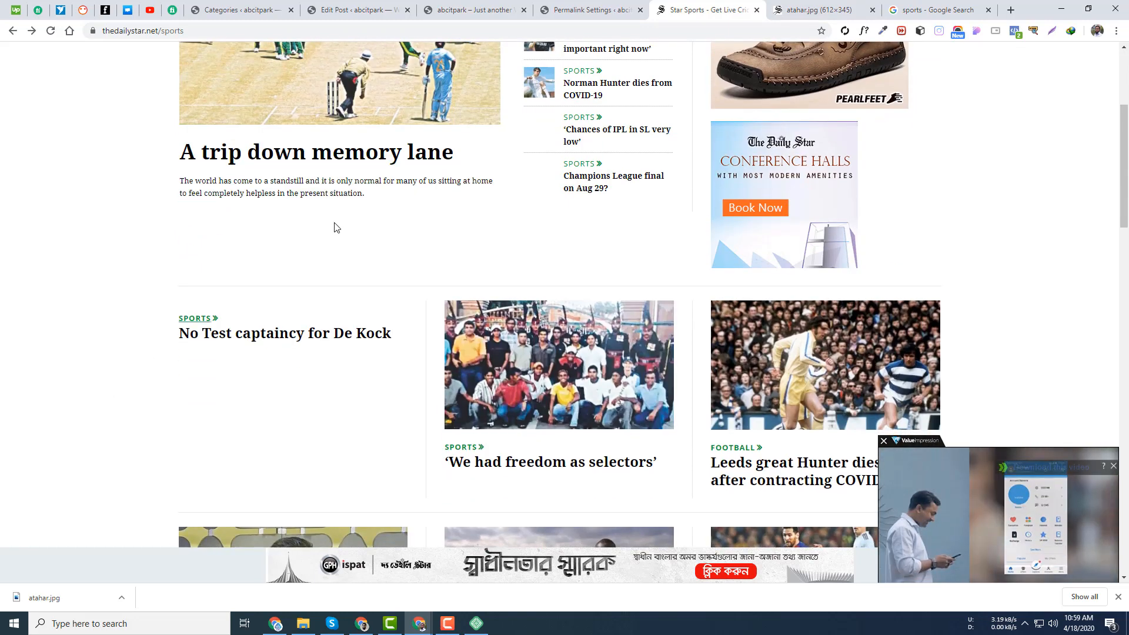
pyautogui.moveTo(363, 194); pyautogui.dragTo(181, 181)
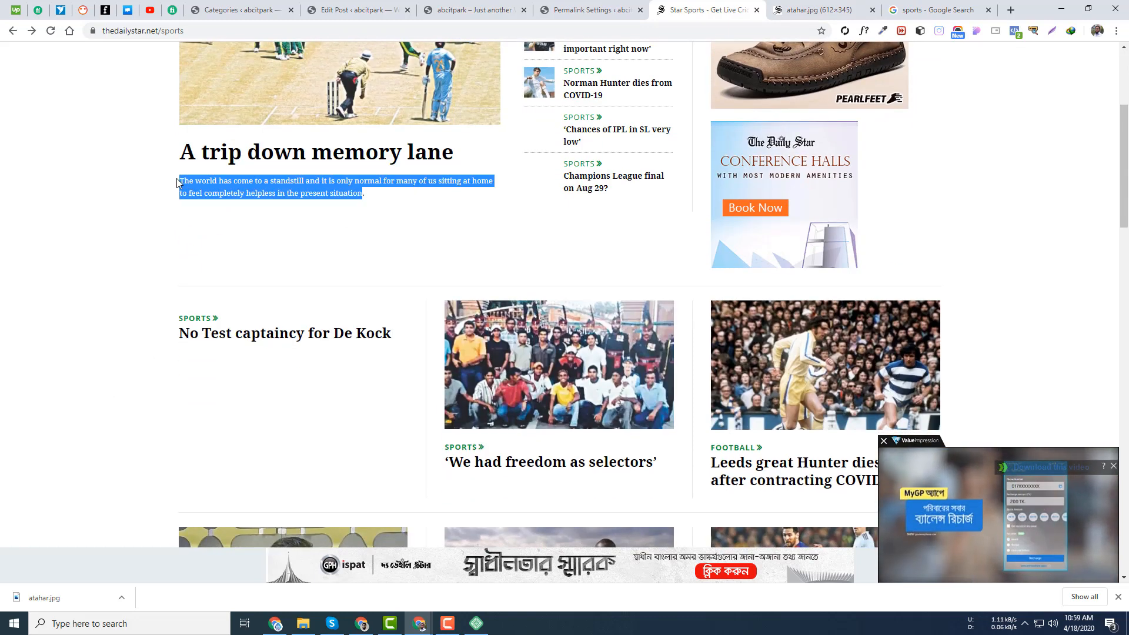
pyautogui.click(290, 222)
pyautogui.moveTo(391, 199); pyautogui.dragTo(184, 178)
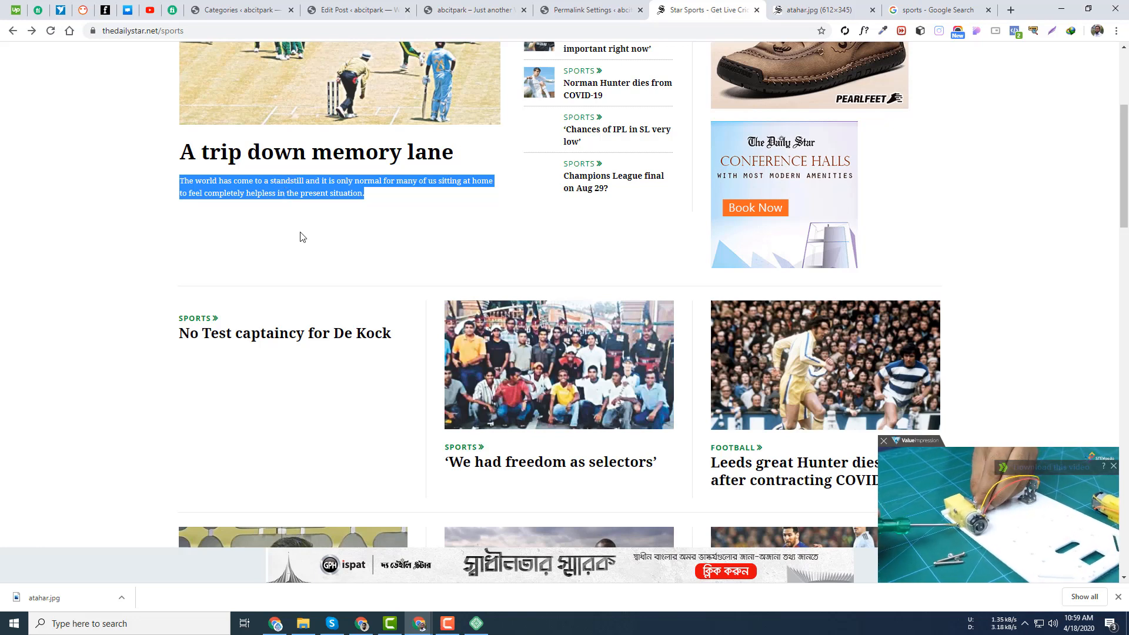
pyautogui.click(436, 200)
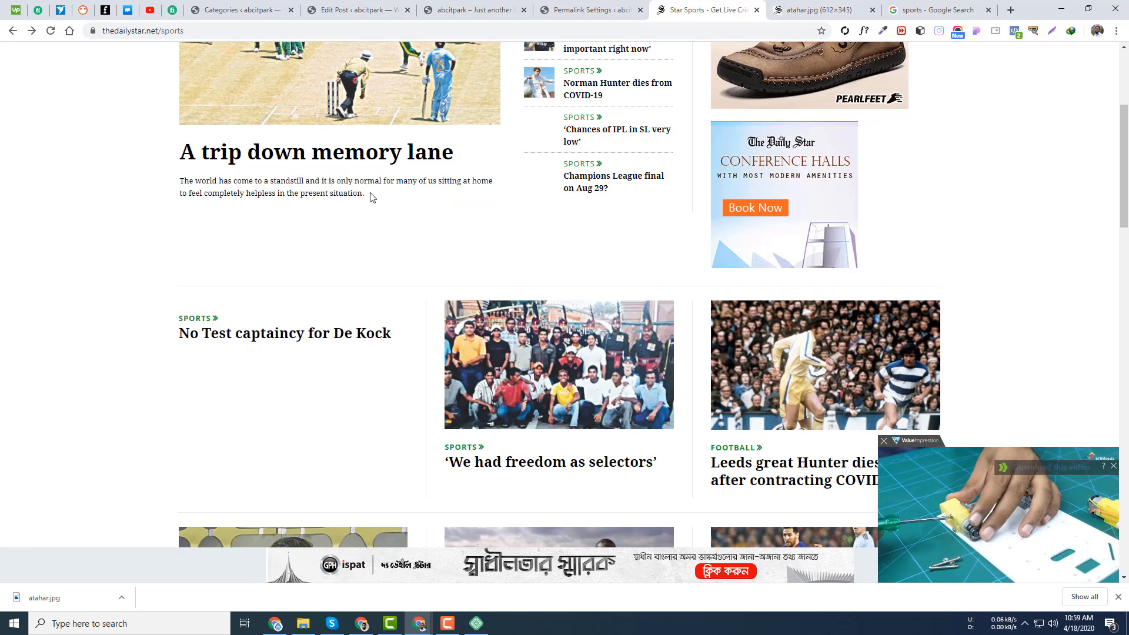
pyautogui.moveTo(371, 195); pyautogui.dragTo(172, 192)
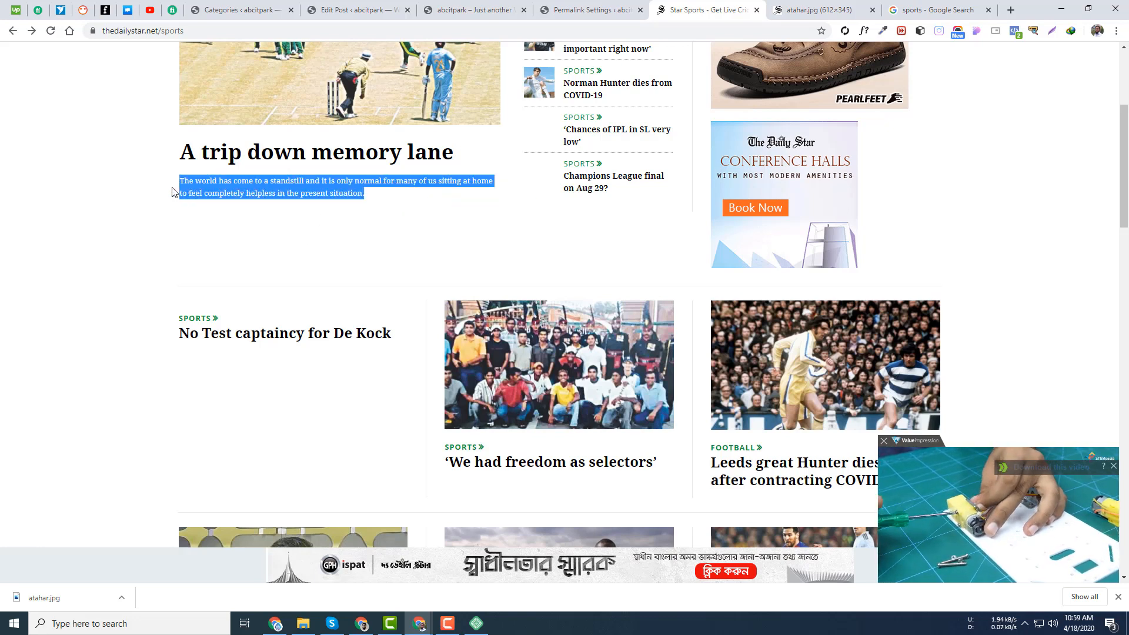
pyautogui.click(344, 191)
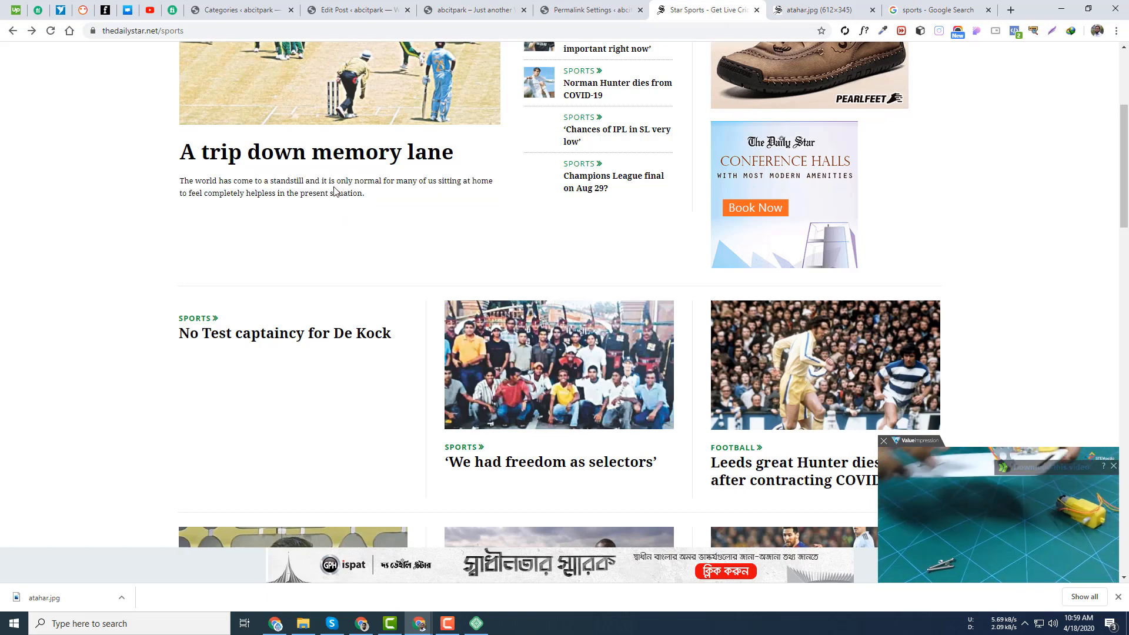
pyautogui.moveTo(384, 196); pyautogui.dragTo(173, 174)
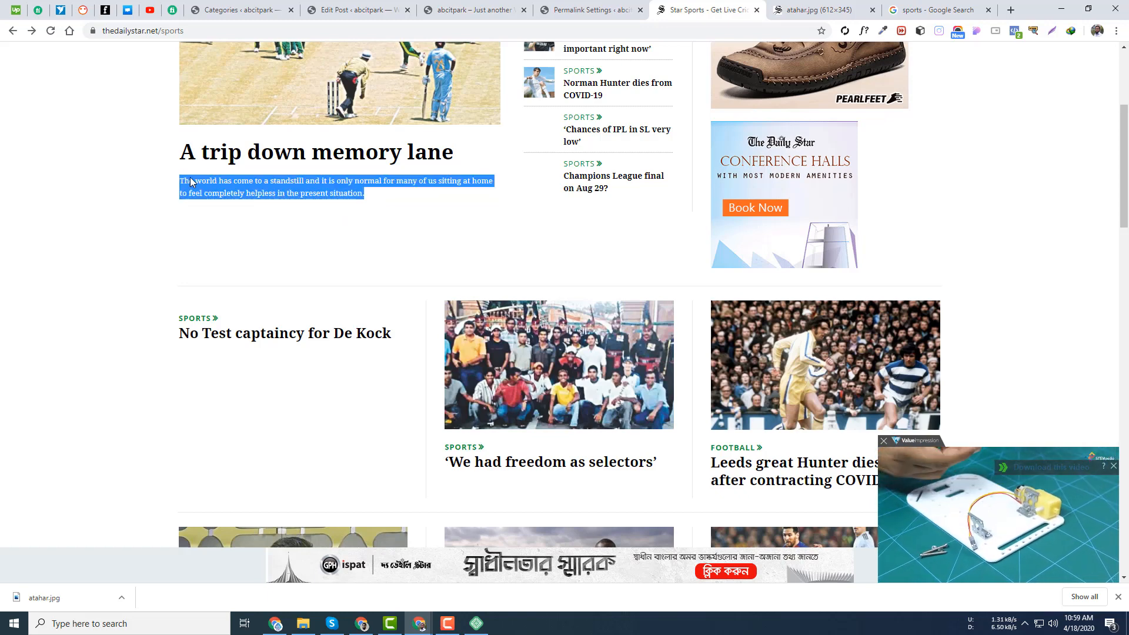
pyautogui.rightClick(286, 185)
pyautogui.click(332, 194)
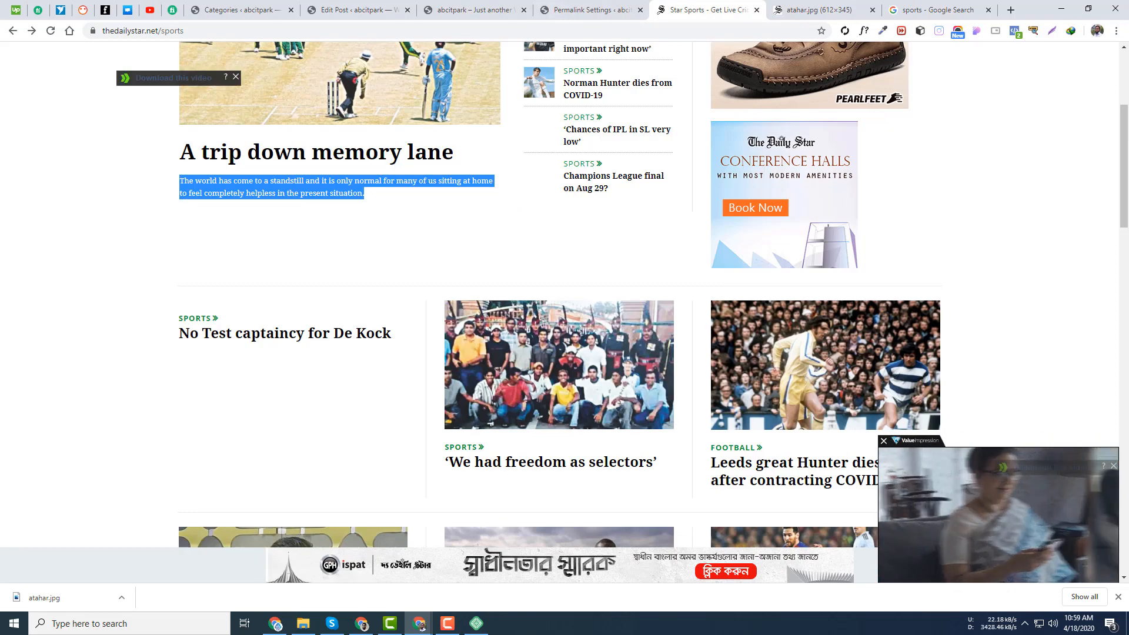
# - Open the full article in a new tab and select its opening sentence
pyautogui.middleClick(353, 154)
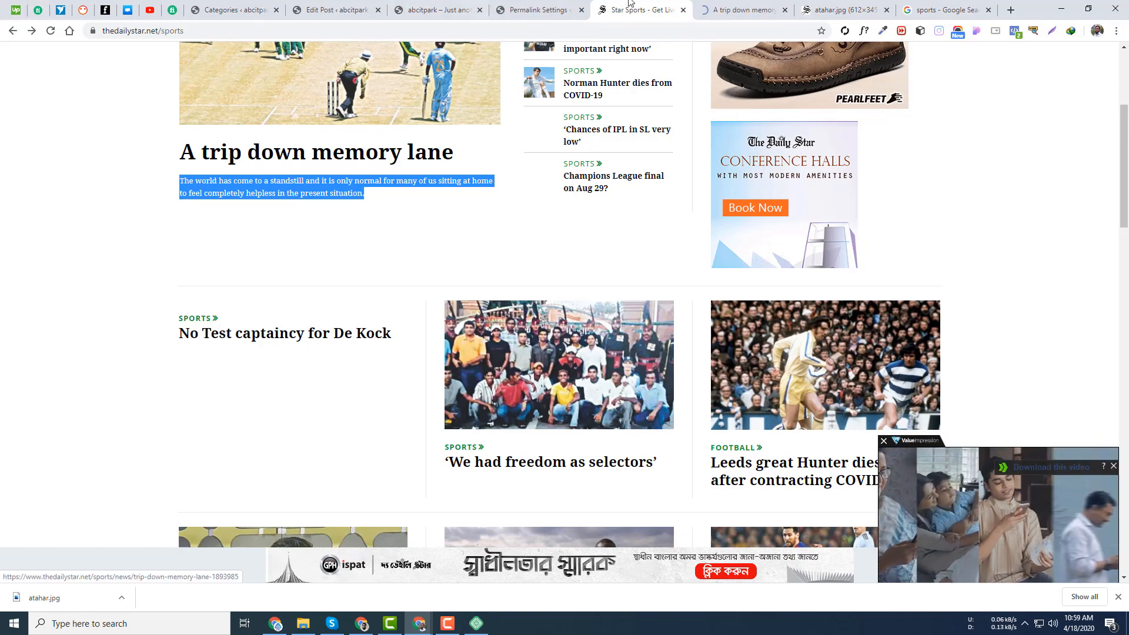
pyautogui.click(743, 10)
pyautogui.scroll(-9, 218, 196)
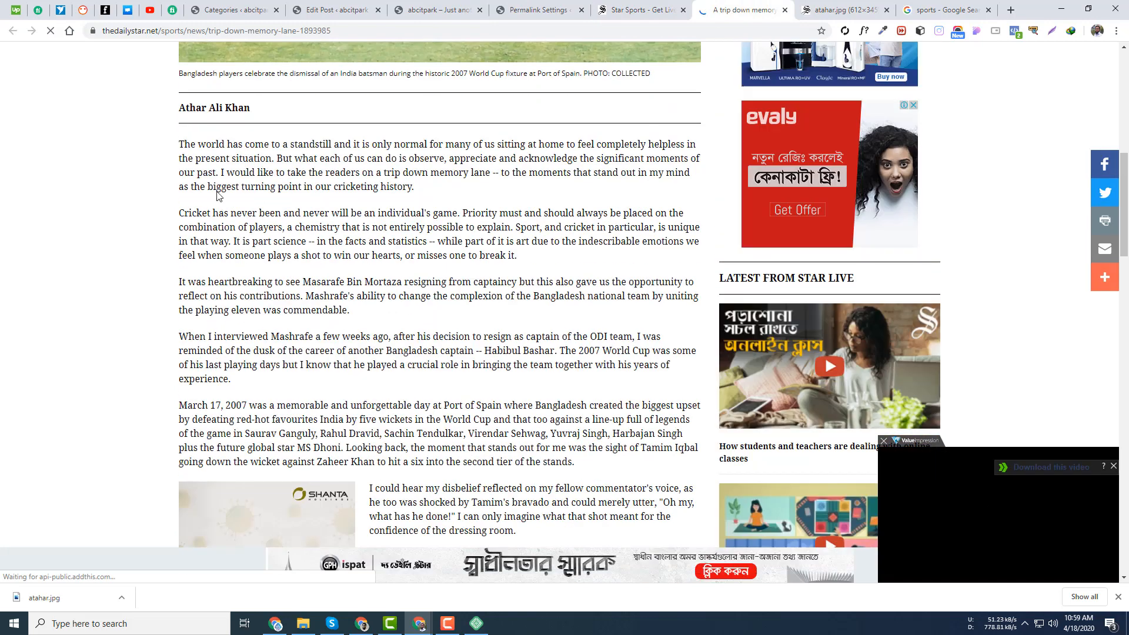
pyautogui.moveTo(178, 144); pyautogui.dragTo(432, 186)
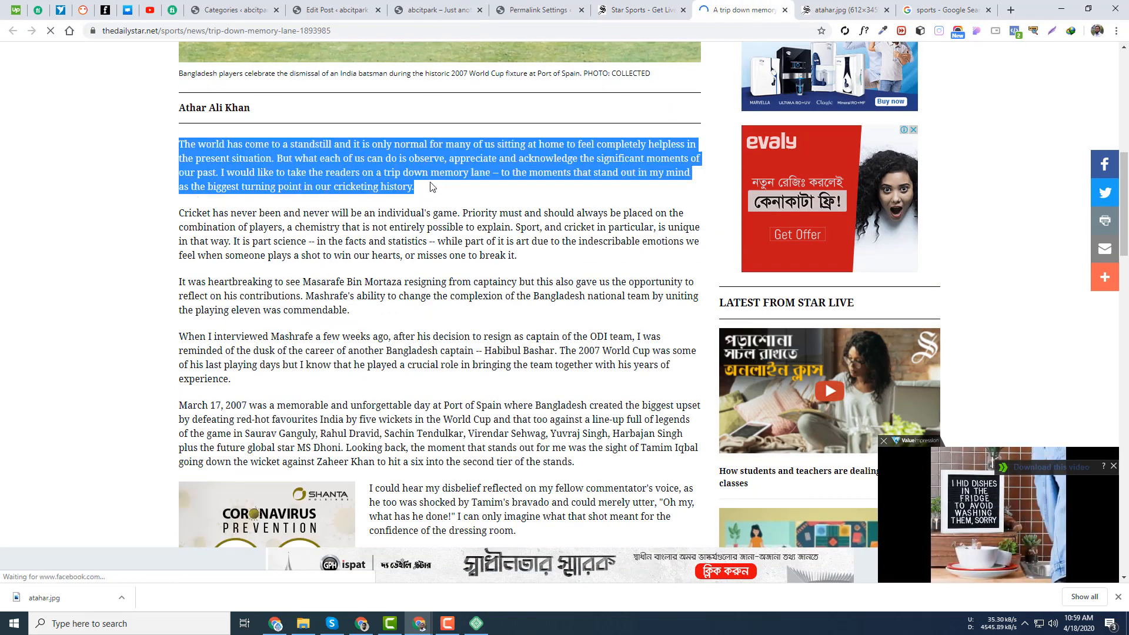
pyautogui.click(339, 10)
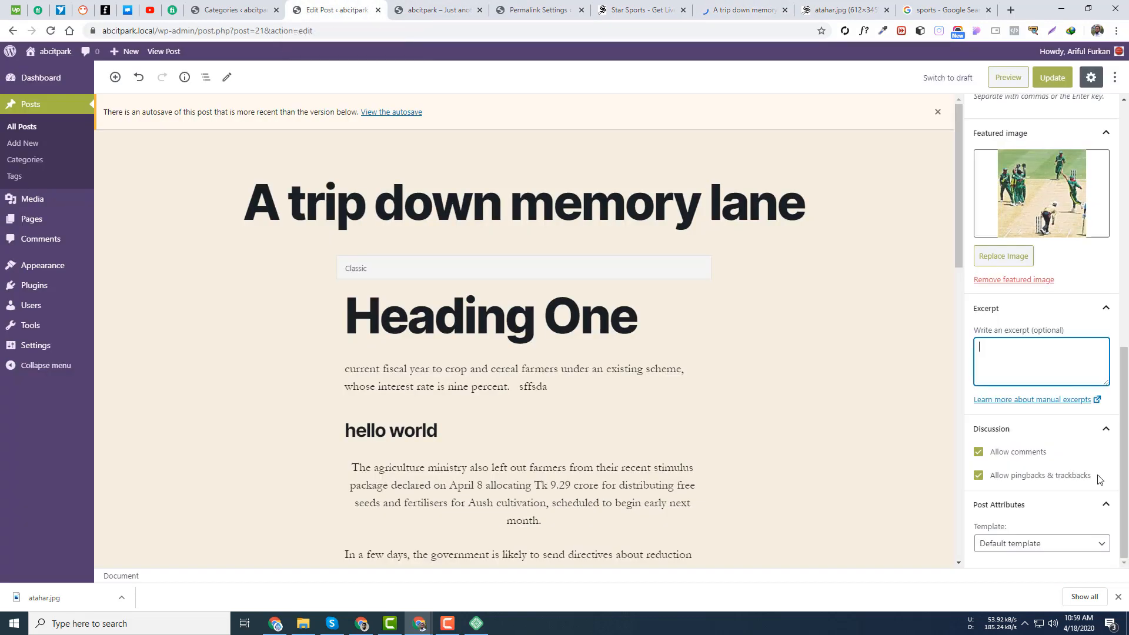
pyautogui.click(742, 6)
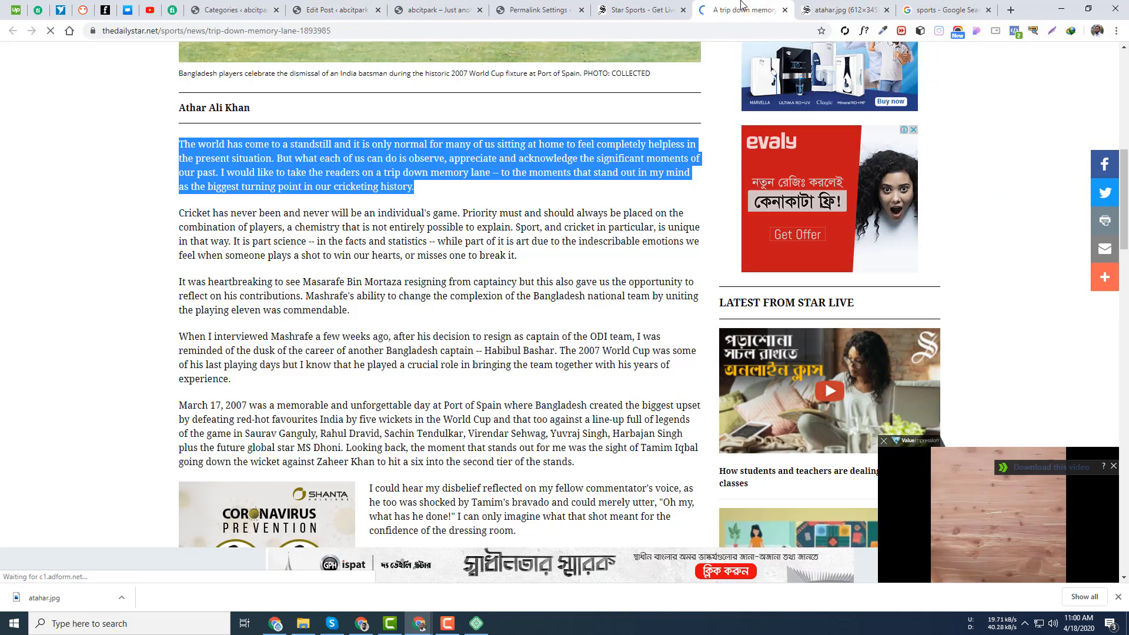
pyautogui.click(267, 154)
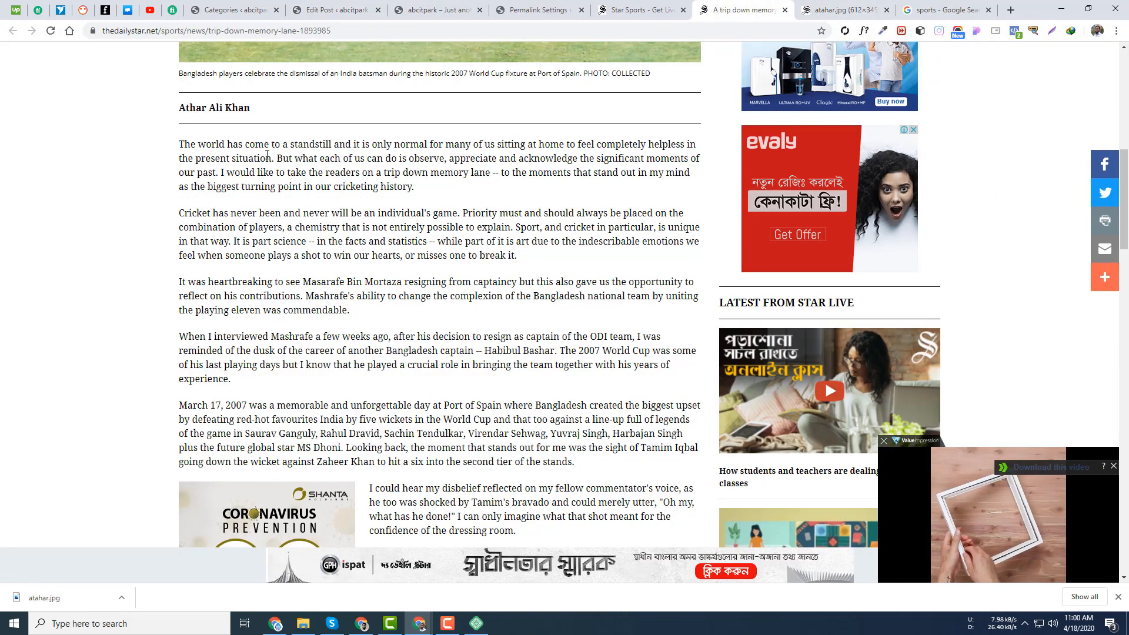
pyautogui.moveTo(274, 158); pyautogui.dragTo(179, 145)
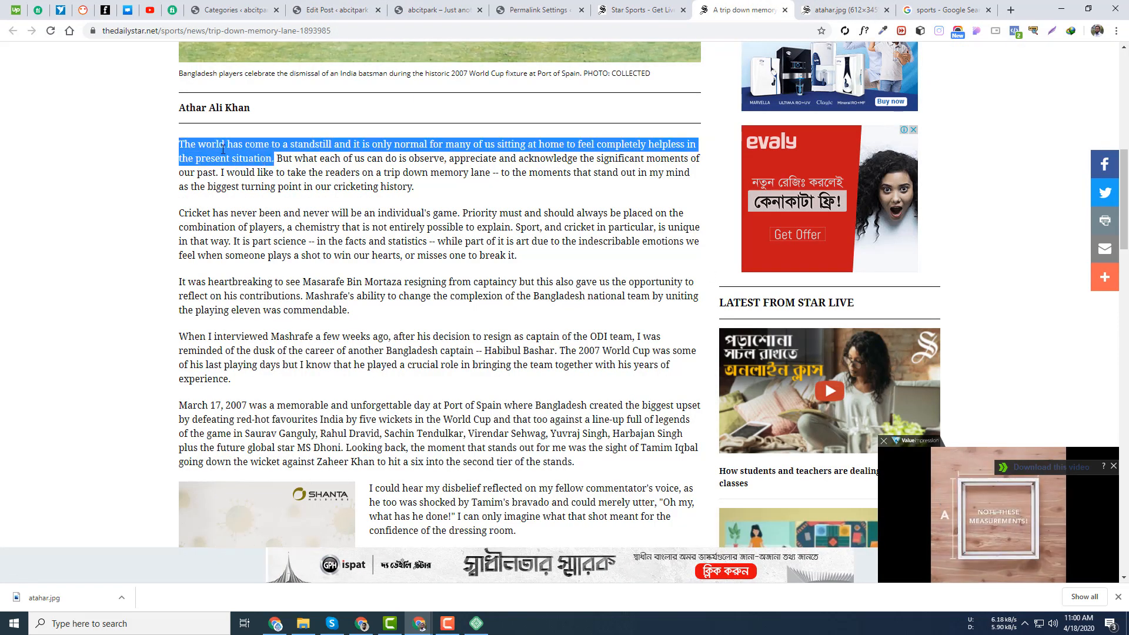
pyautogui.click(270, 157)
pyautogui.moveTo(275, 157); pyautogui.dragTo(174, 144)
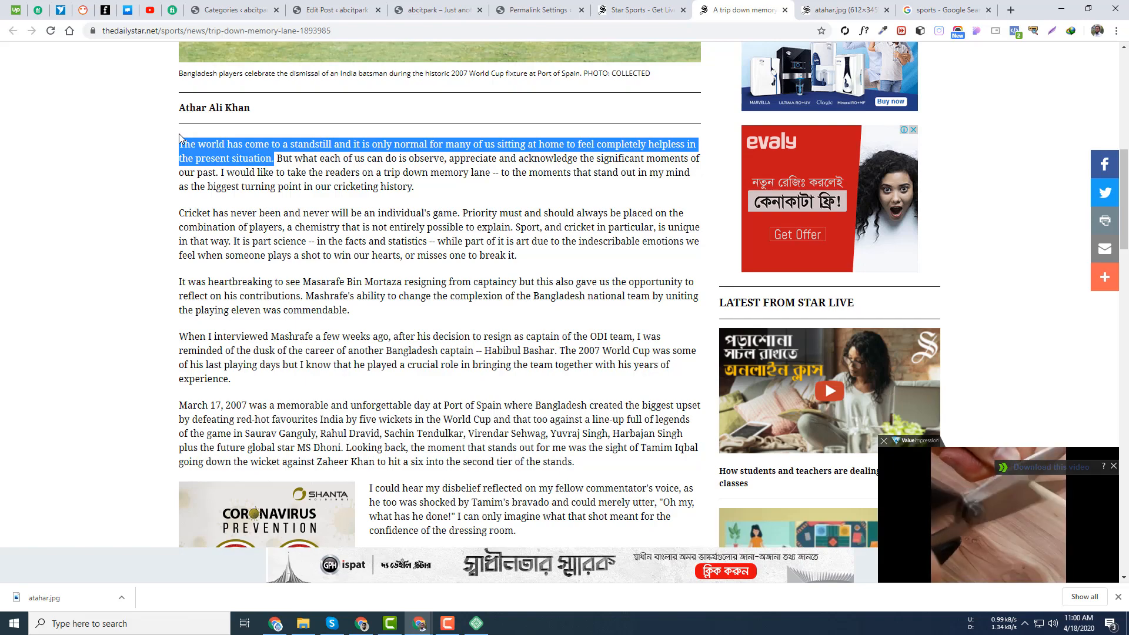
# - Reselect the article's first sentence, ending at the word 'situation'
pyautogui.scroll(5, 376, 198)
pyautogui.scroll(4, 376, 199)
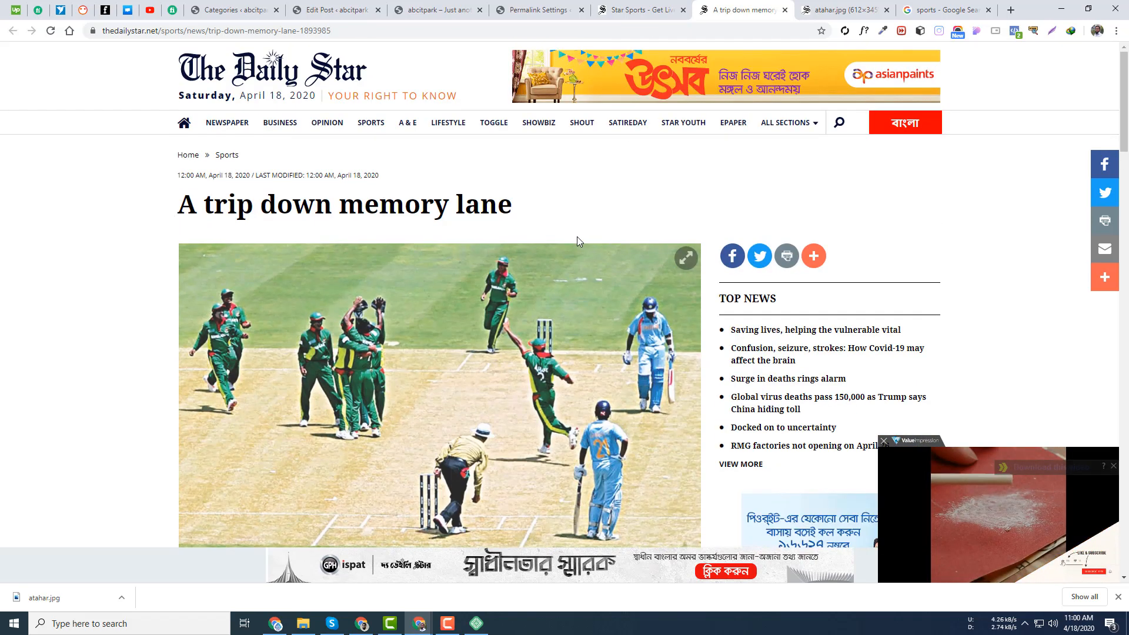
pyautogui.scroll(-5, 416, 238)
pyautogui.scroll(3, 416, 241)
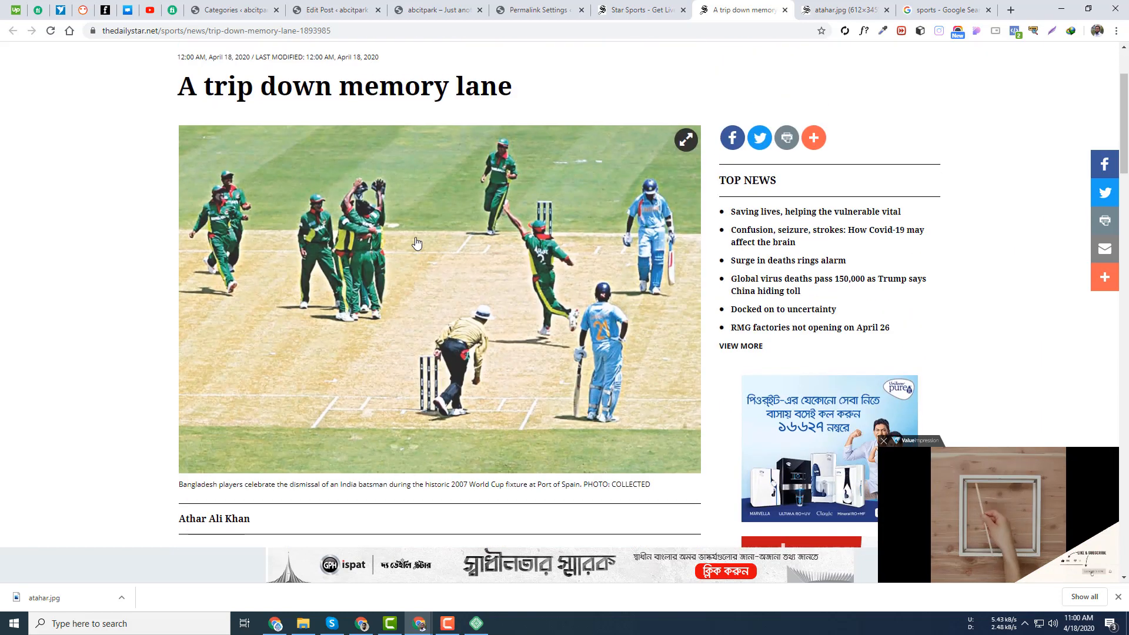
pyautogui.scroll(-5, 416, 245)
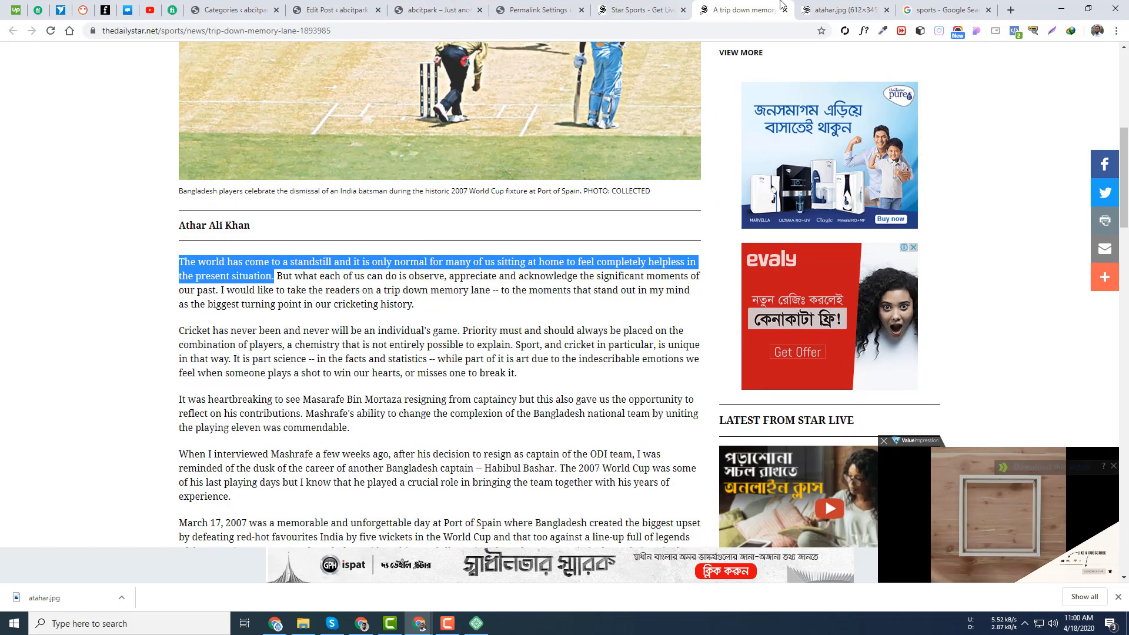
pyautogui.click(622, 9)
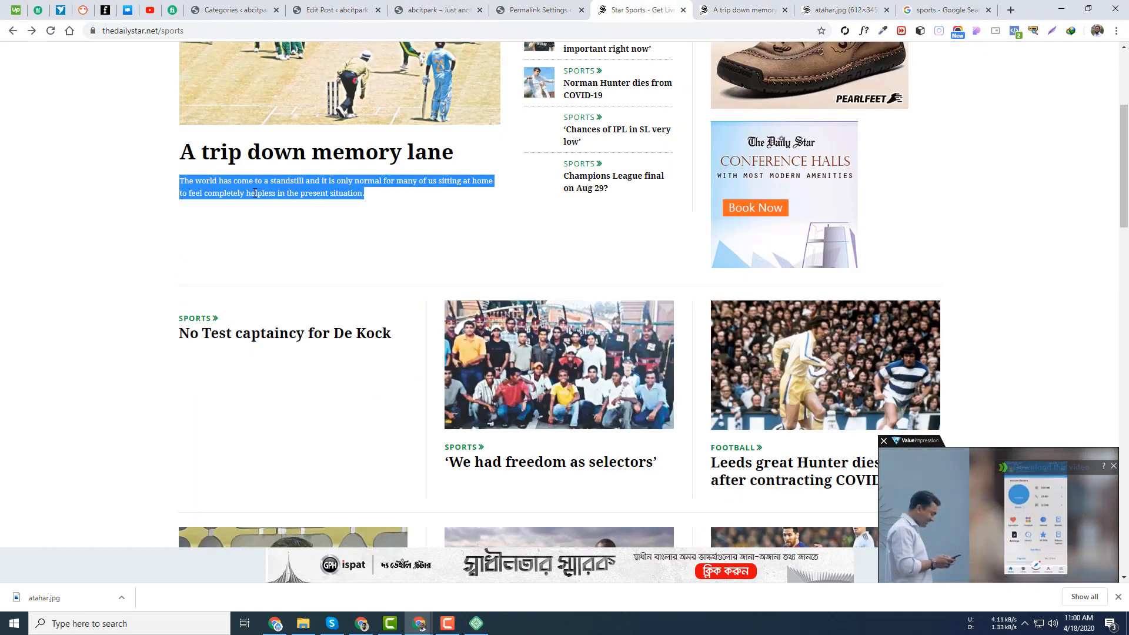
pyautogui.click(759, 6)
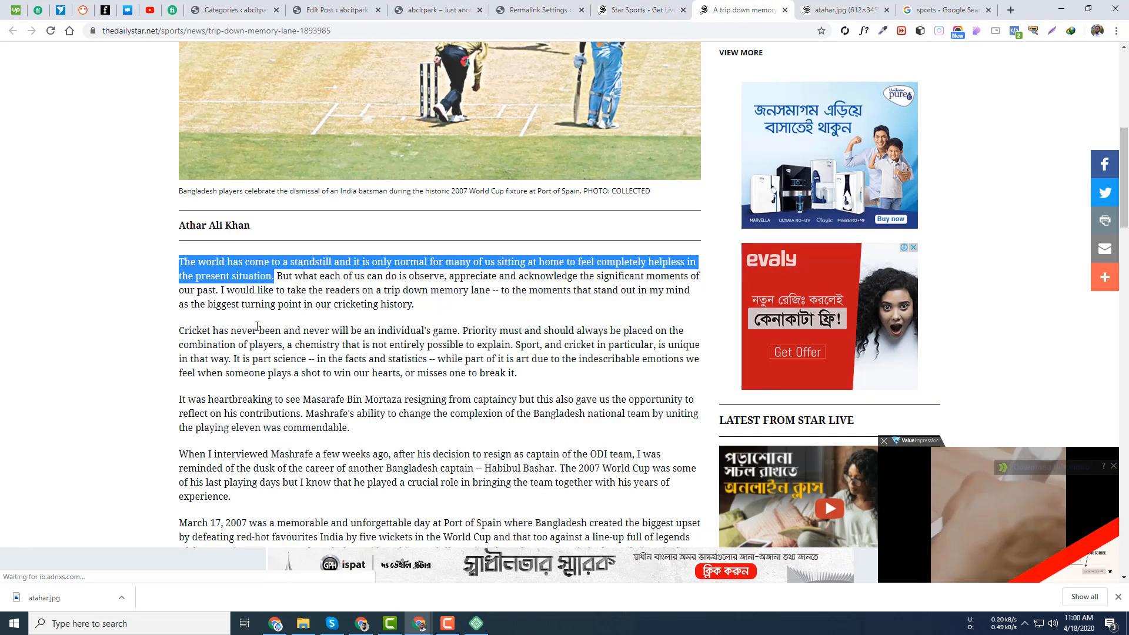
pyautogui.doubleClick(258, 275)
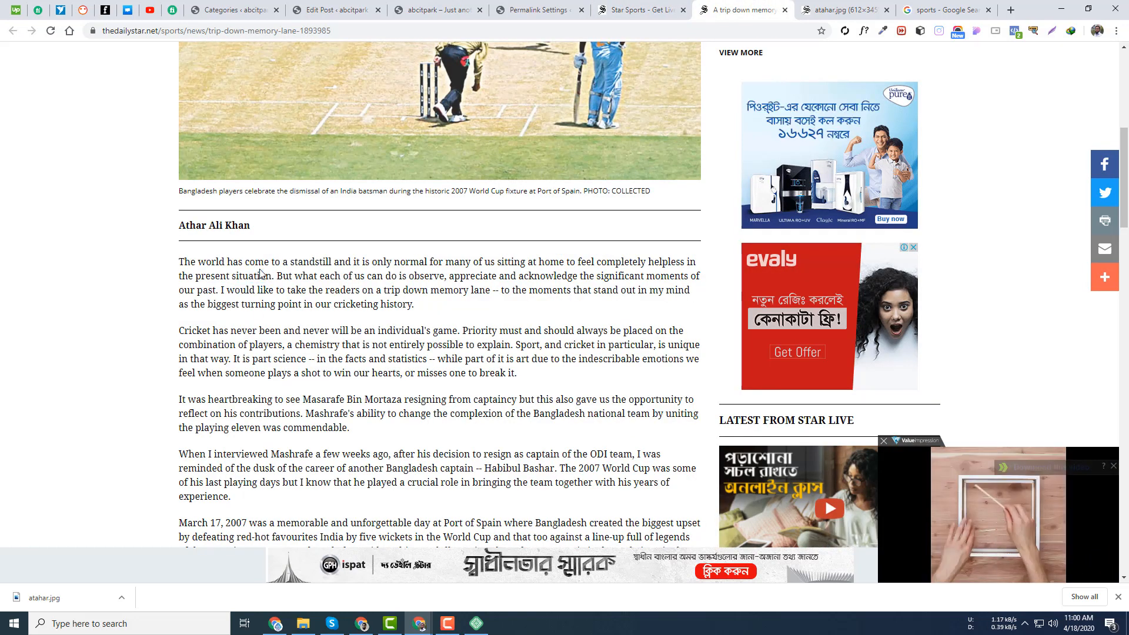
pyautogui.moveTo(273, 275); pyautogui.dragTo(163, 269)
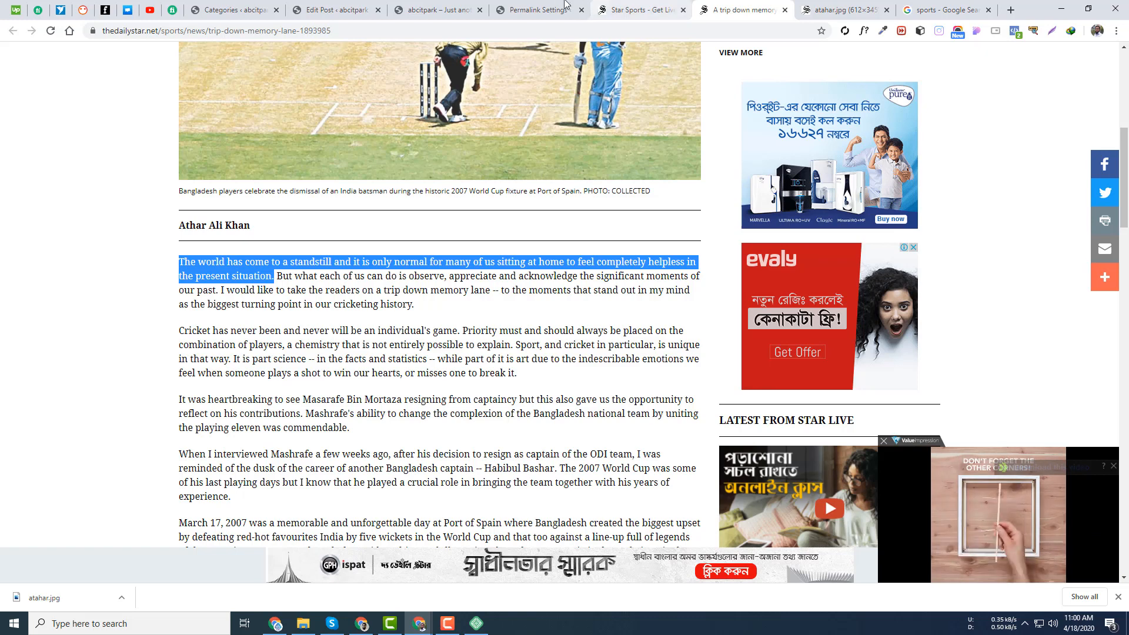
# - Return to the sports listing with the summary still selected, then back to WordPress
pyautogui.click(542, 7)
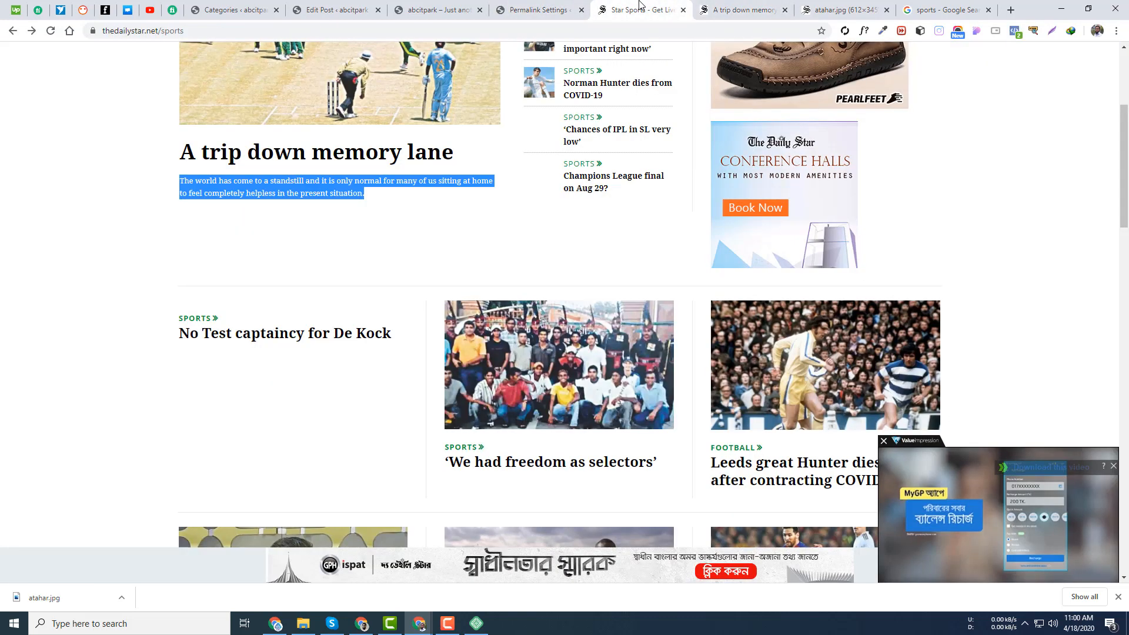
pyautogui.click(641, 9)
pyautogui.rightClick(351, 181)
pyautogui.click(377, 191)
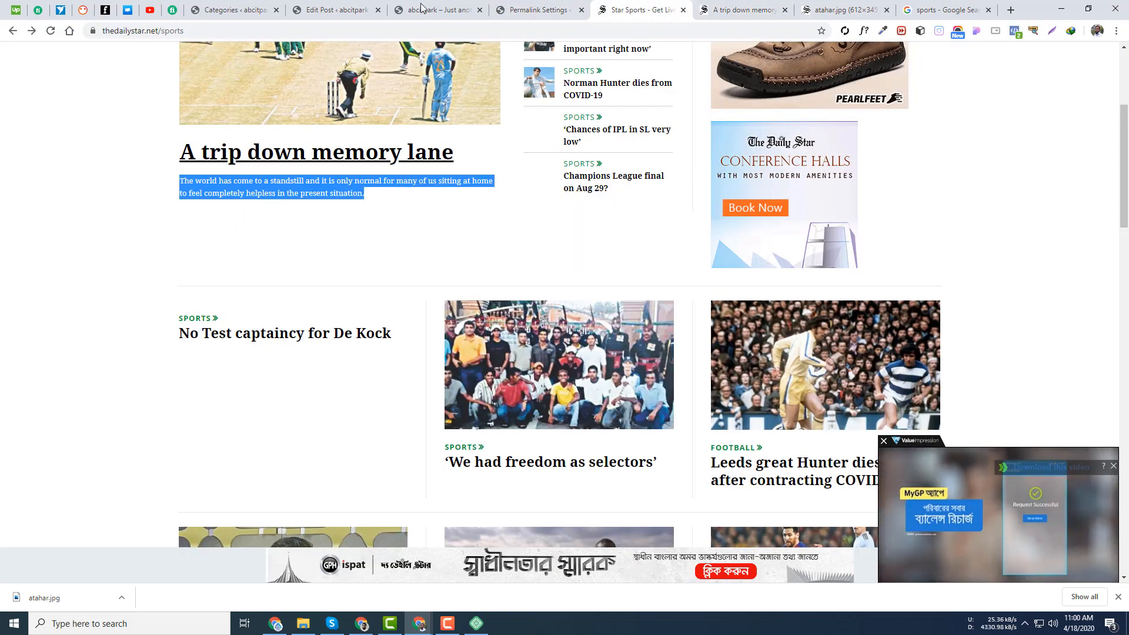
pyautogui.click(359, 8)
# - Paste the Daily Star summary into the Excerpt, update the post and preview it
pyautogui.hotkey('ctrl', 'v')
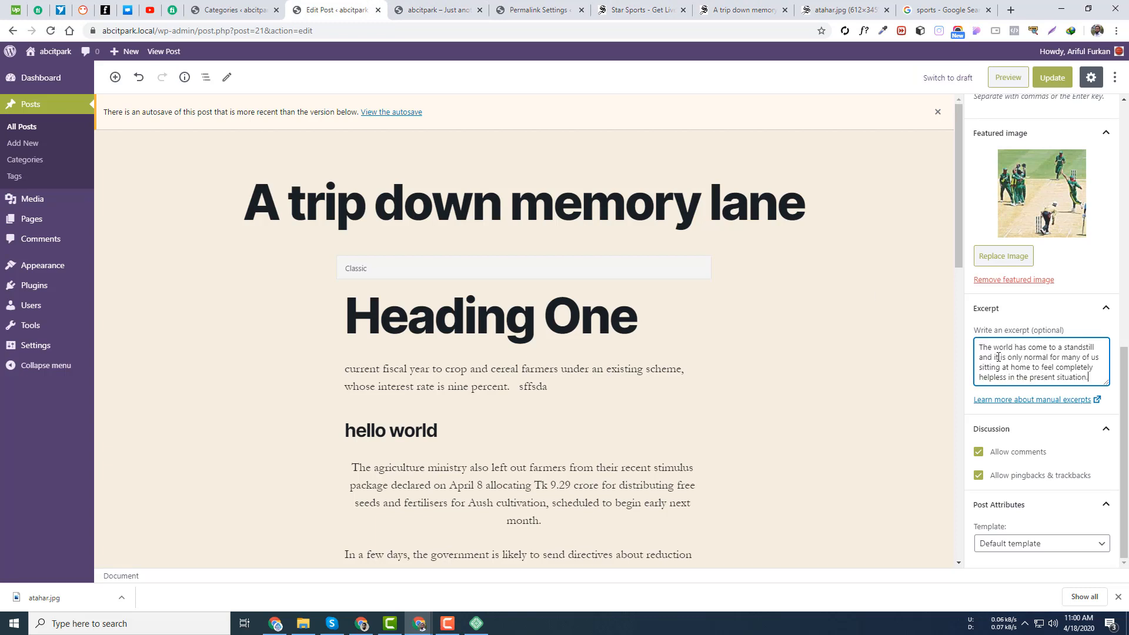
pyautogui.click(1052, 77)
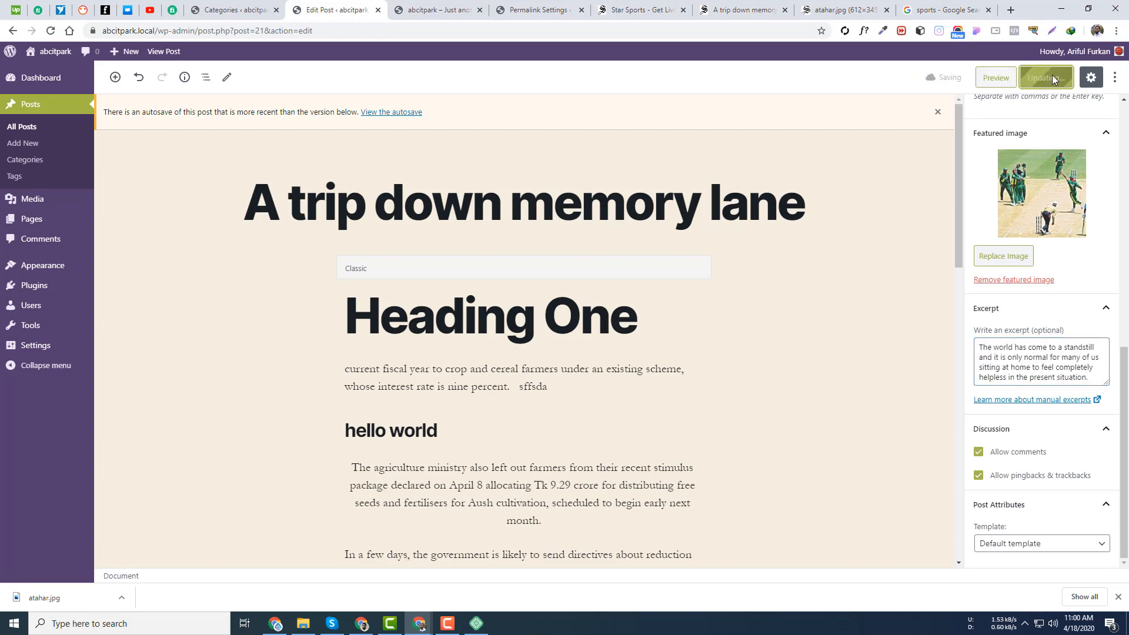
pyautogui.click(996, 77)
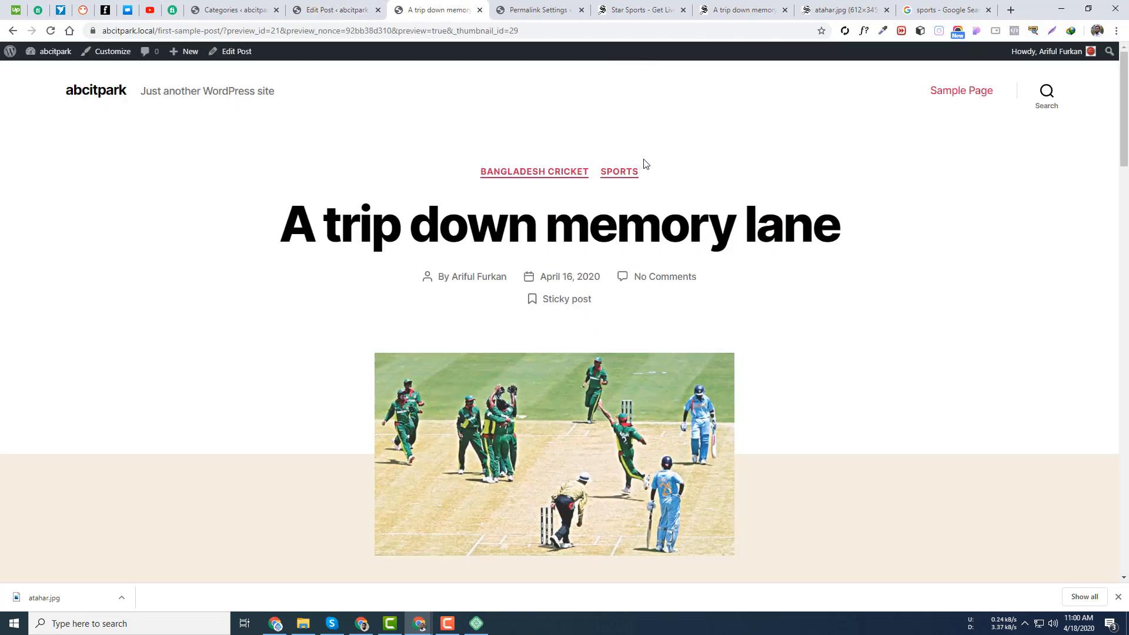
pyautogui.scroll(-6, 643, 163)
pyautogui.scroll(6, 468, 161)
# - View the home page leading with the sticky post 'A trip down memory lane'
pyautogui.click(95, 94)
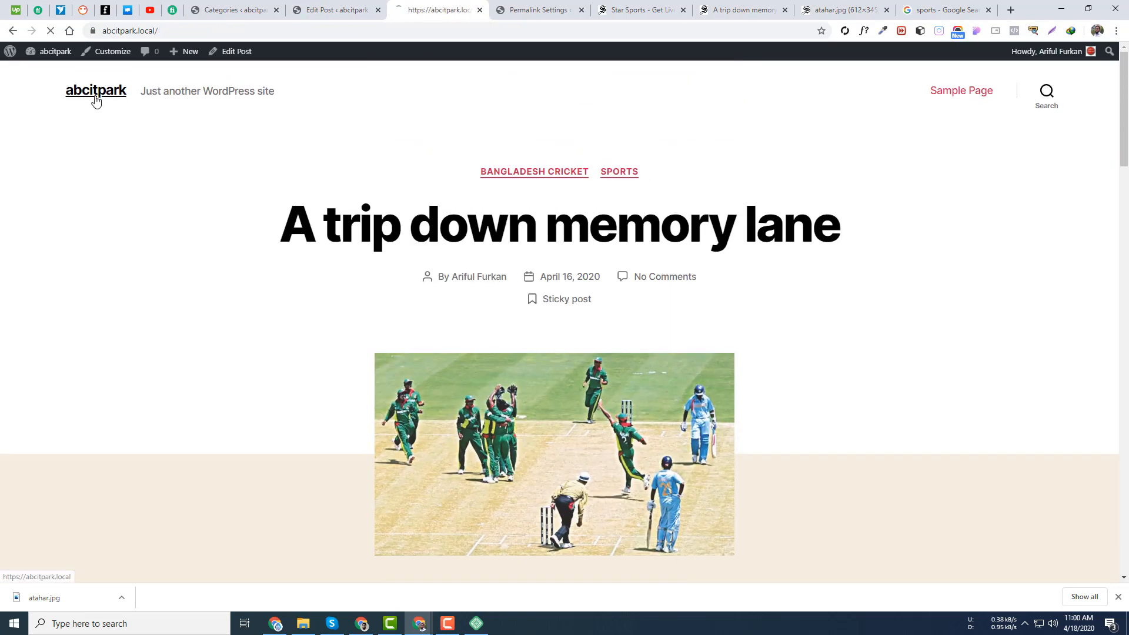
pyautogui.scroll(-11, 599, 213)
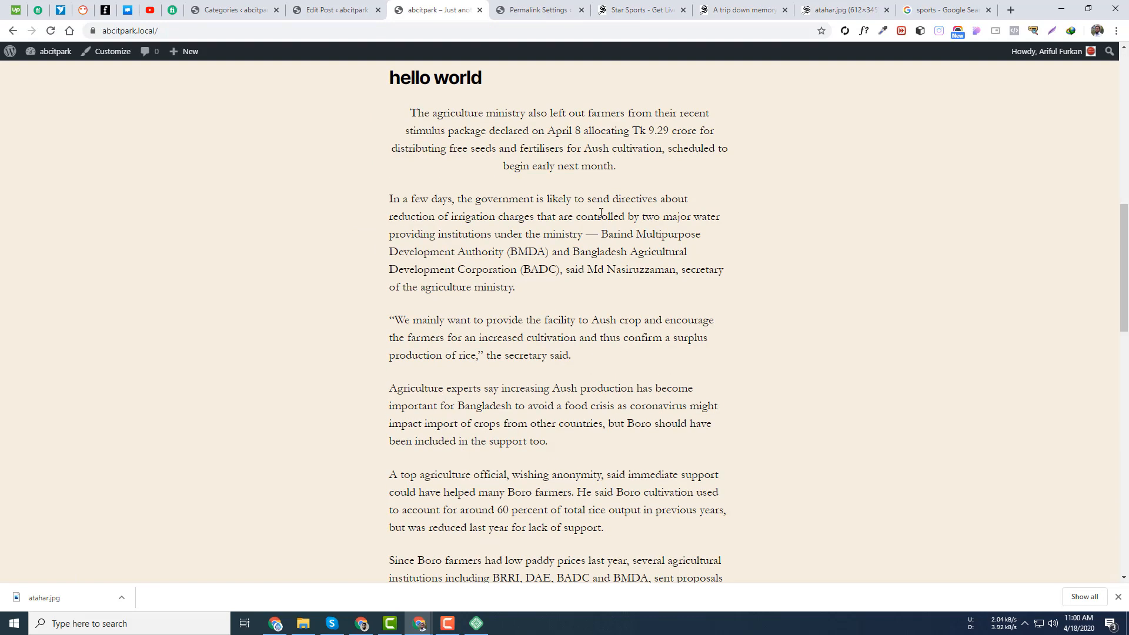
pyautogui.scroll(3, 598, 214)
pyautogui.scroll(-13, 488, 206)
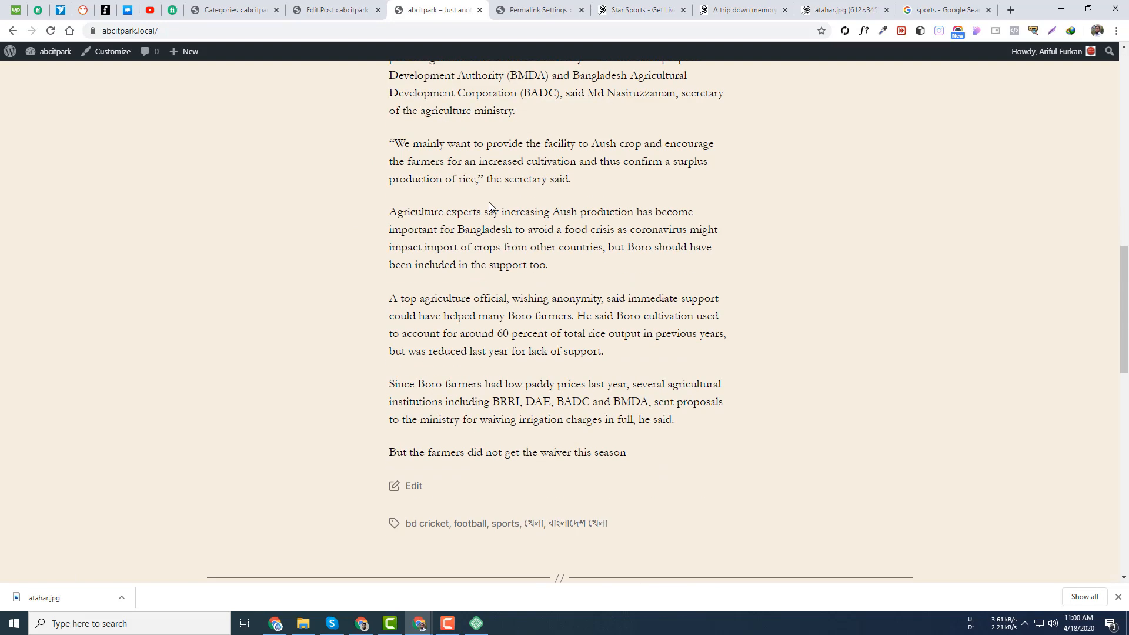
pyautogui.scroll(-6, 802, 239)
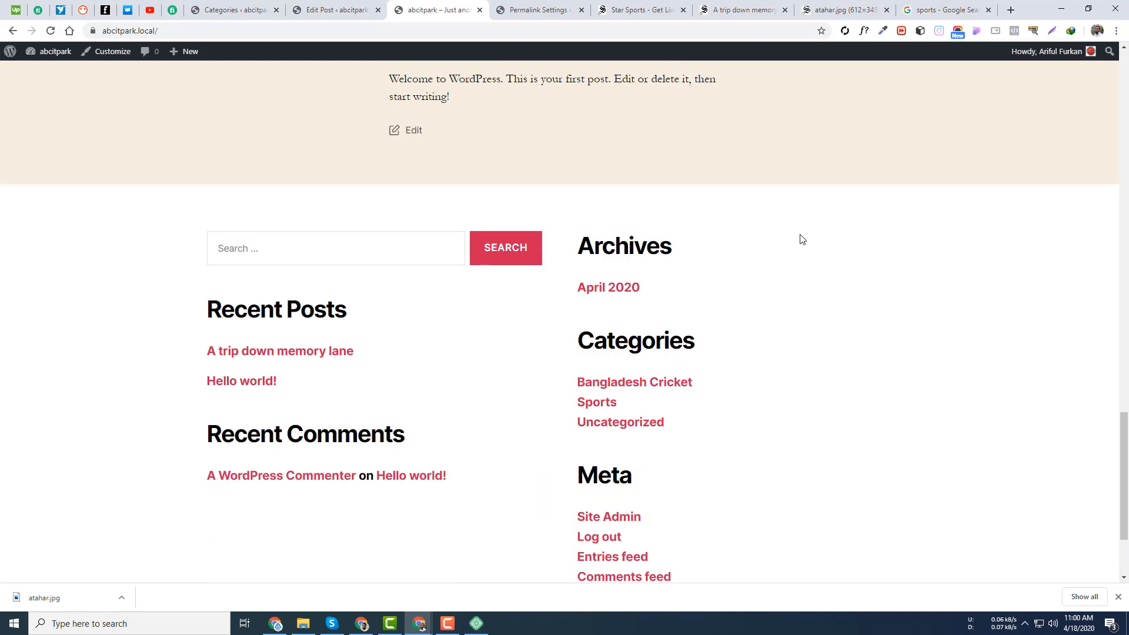
pyautogui.scroll(-3, 588, 189)
pyautogui.scroll(18, 570, 171)
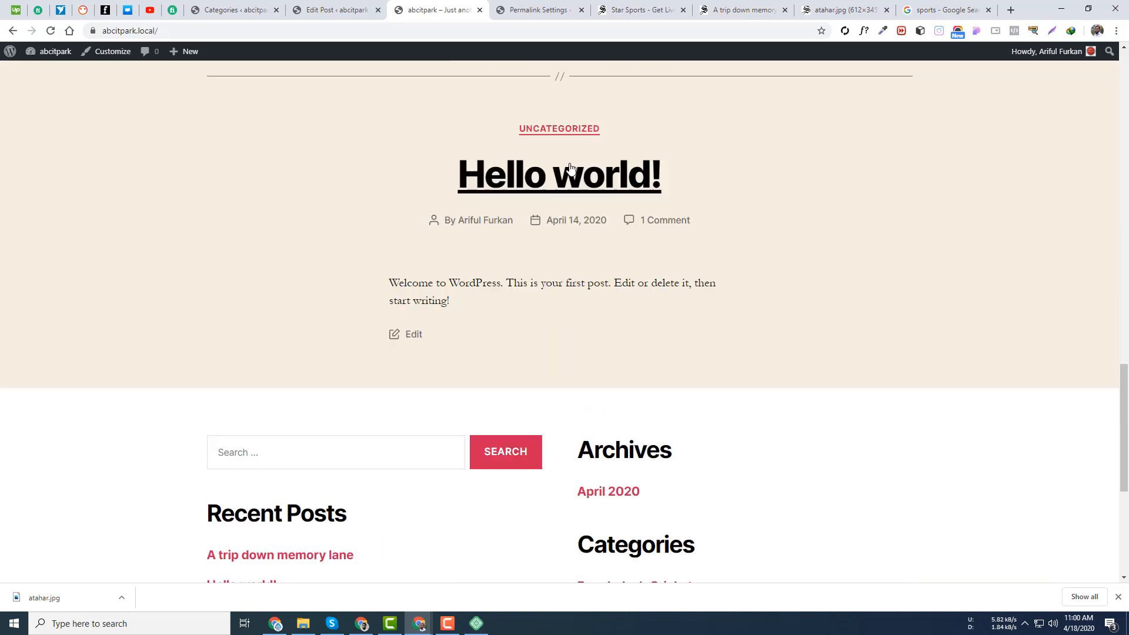
pyautogui.scroll(6, 573, 154)
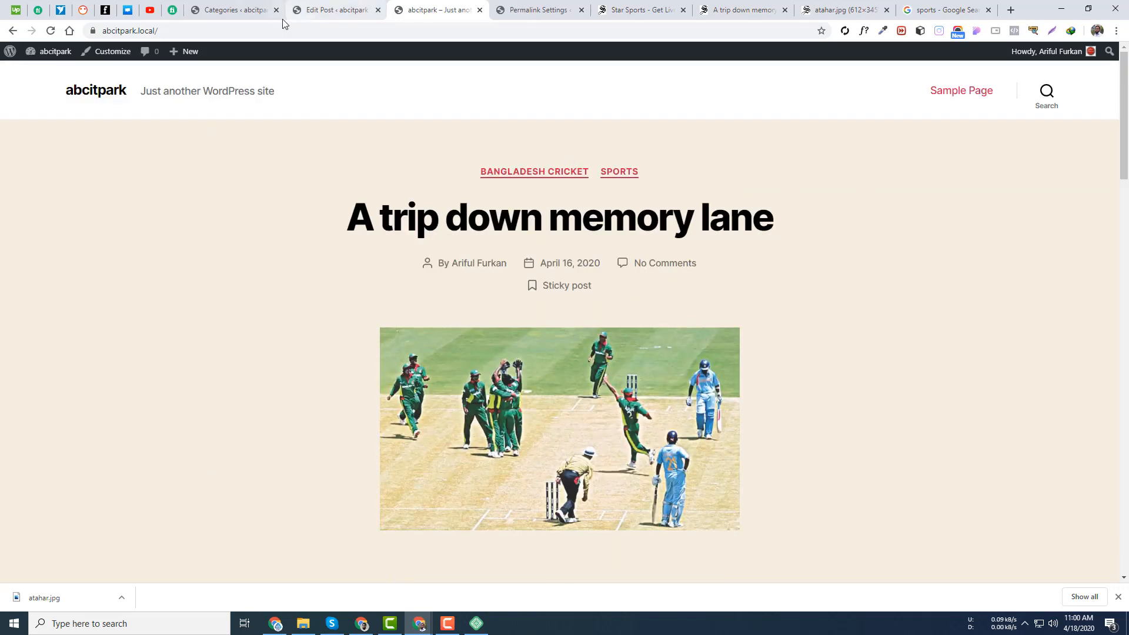
# - Go to the Sports category page at abcitpark.local/category/sports/ via the address bar
pyautogui.click(278, 33)
pyautogui.click(294, 35)
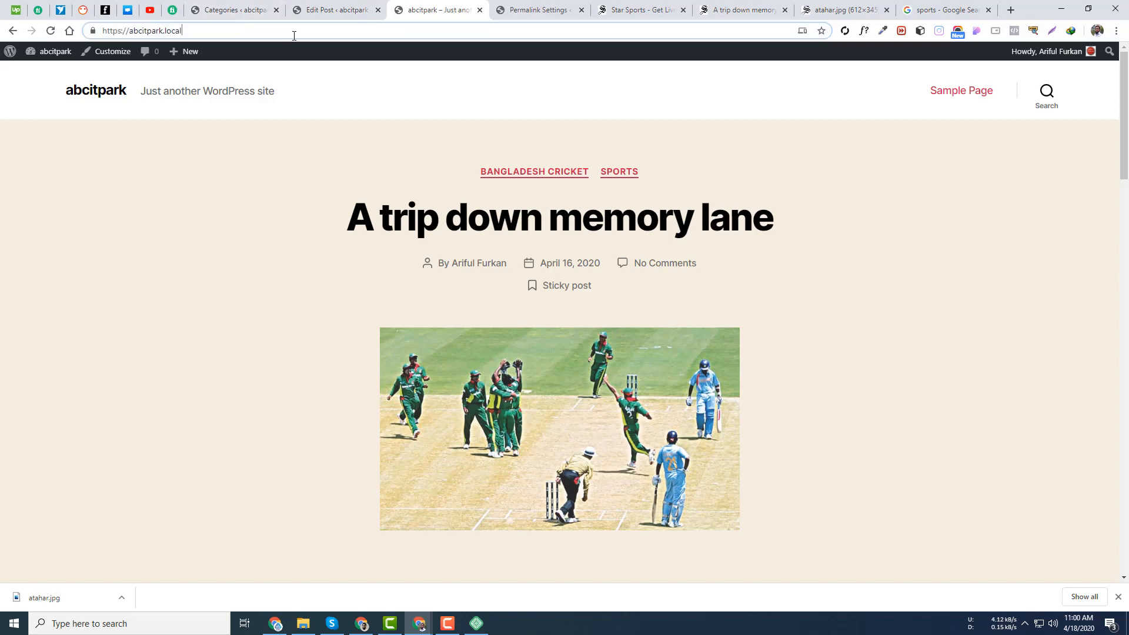
pyautogui.write('/cta')
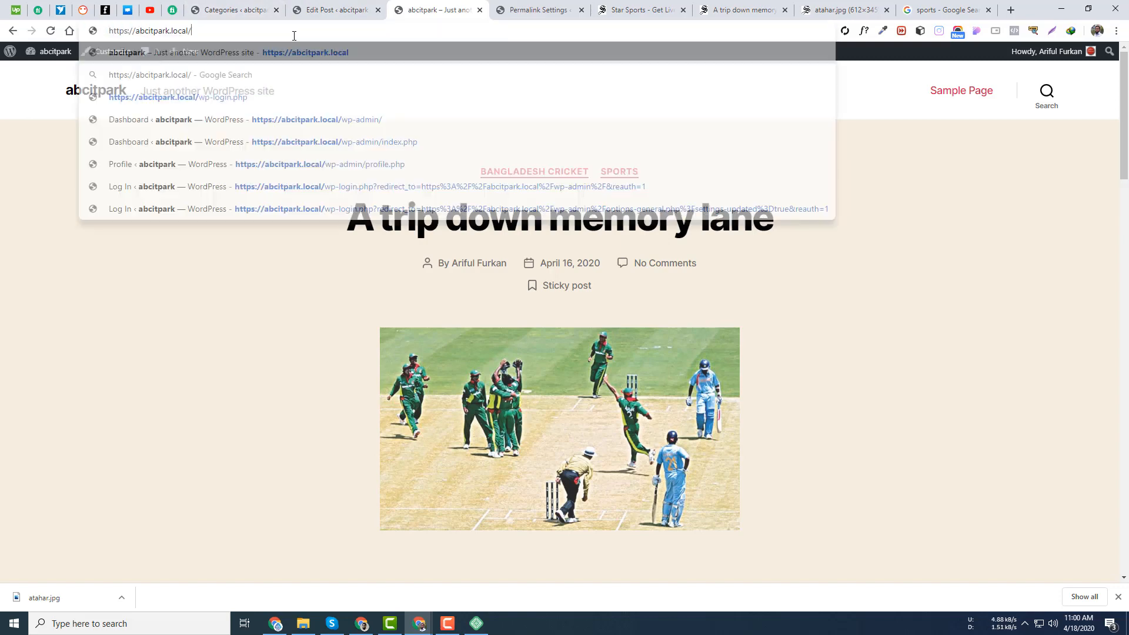
pyautogui.press('BackSpace')
pyautogui.press('BackSpace')
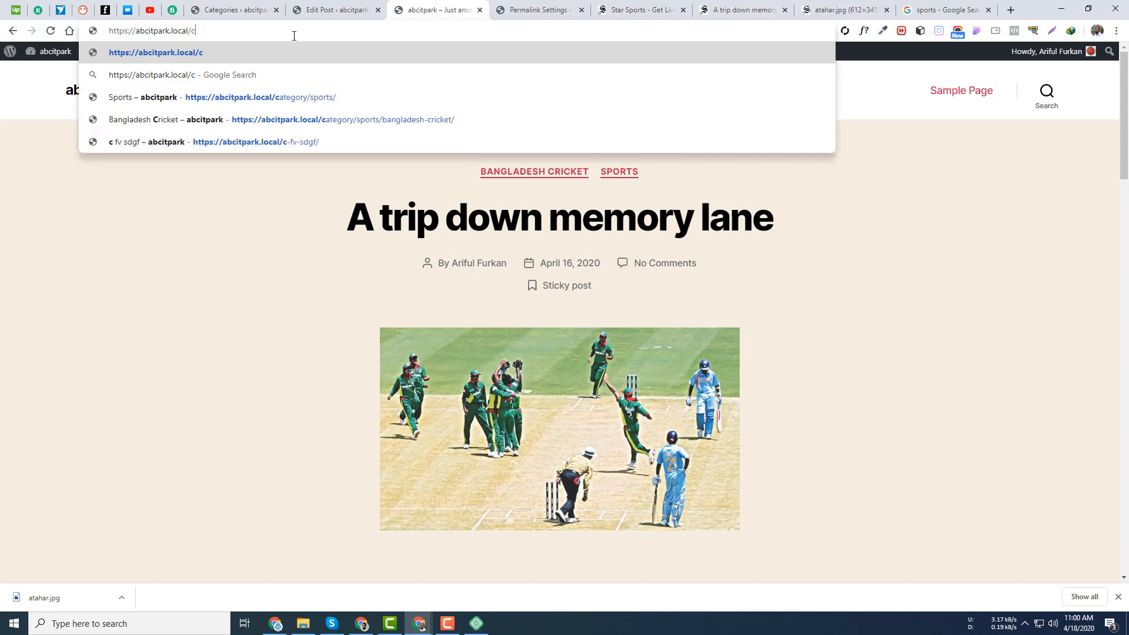
pyautogui.press('BackSpace')
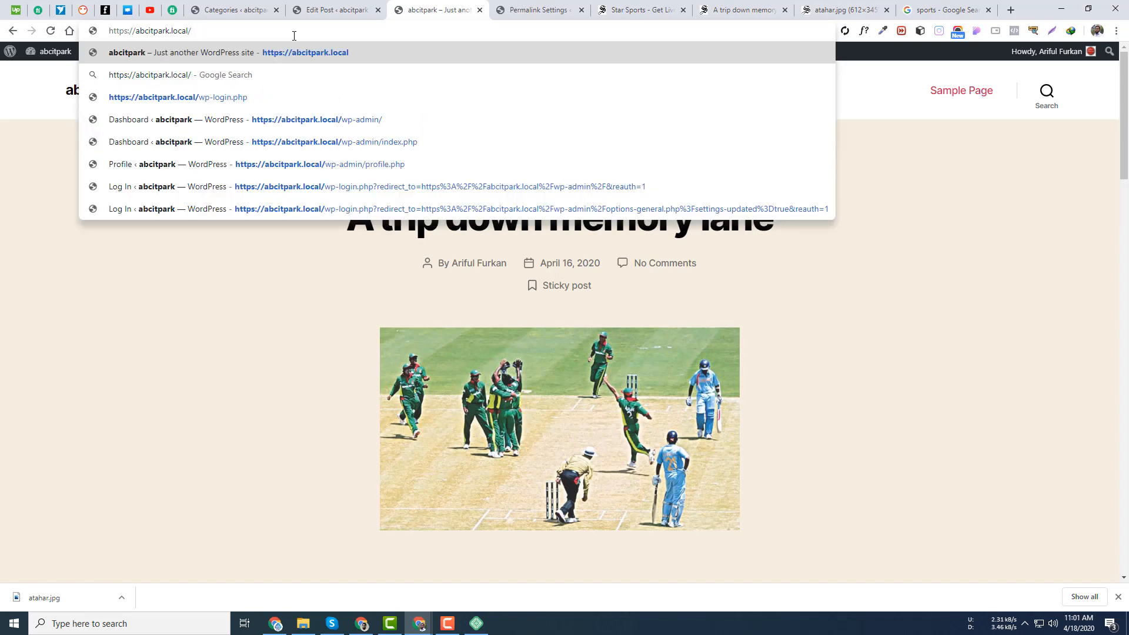
pyautogui.write('cate')
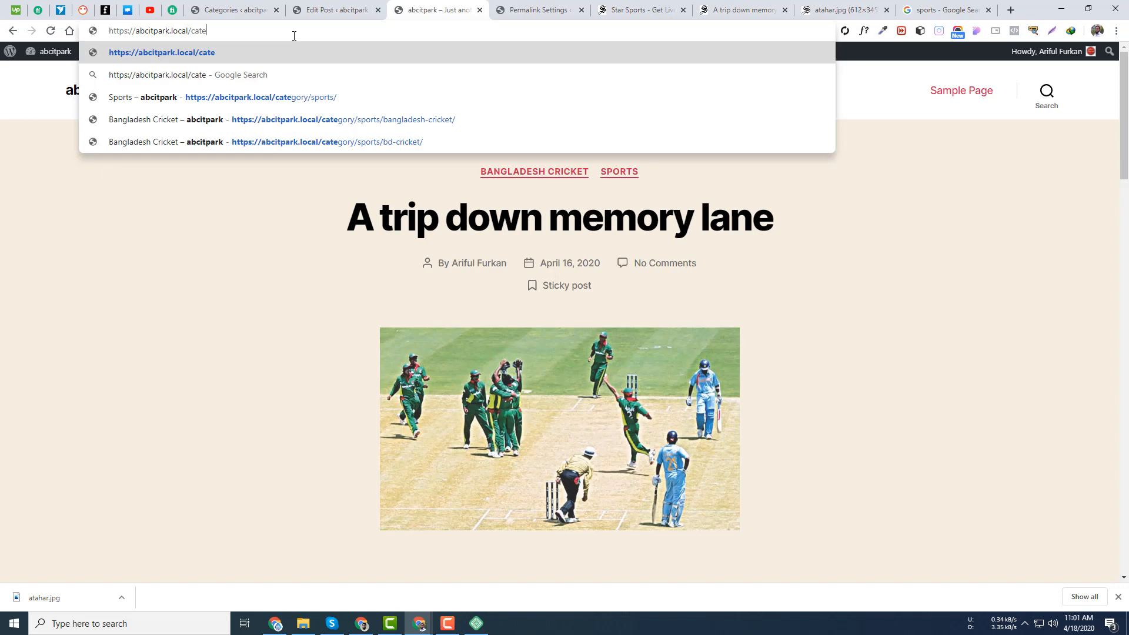
pyautogui.click(331, 99)
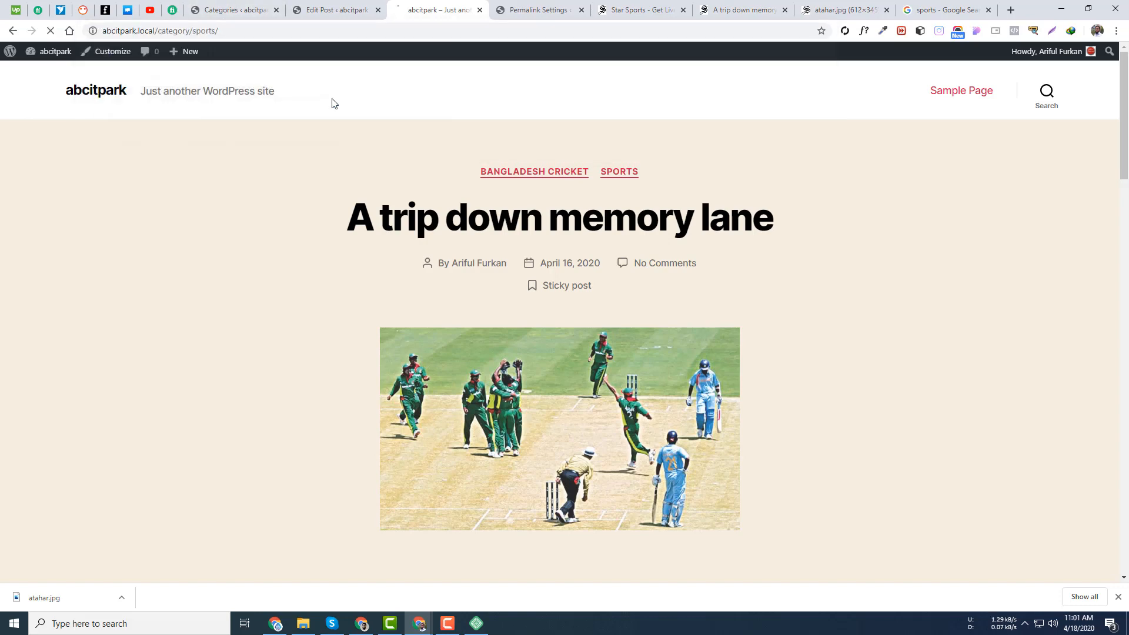
pyautogui.scroll(-5, 757, 316)
pyautogui.scroll(5, 757, 316)
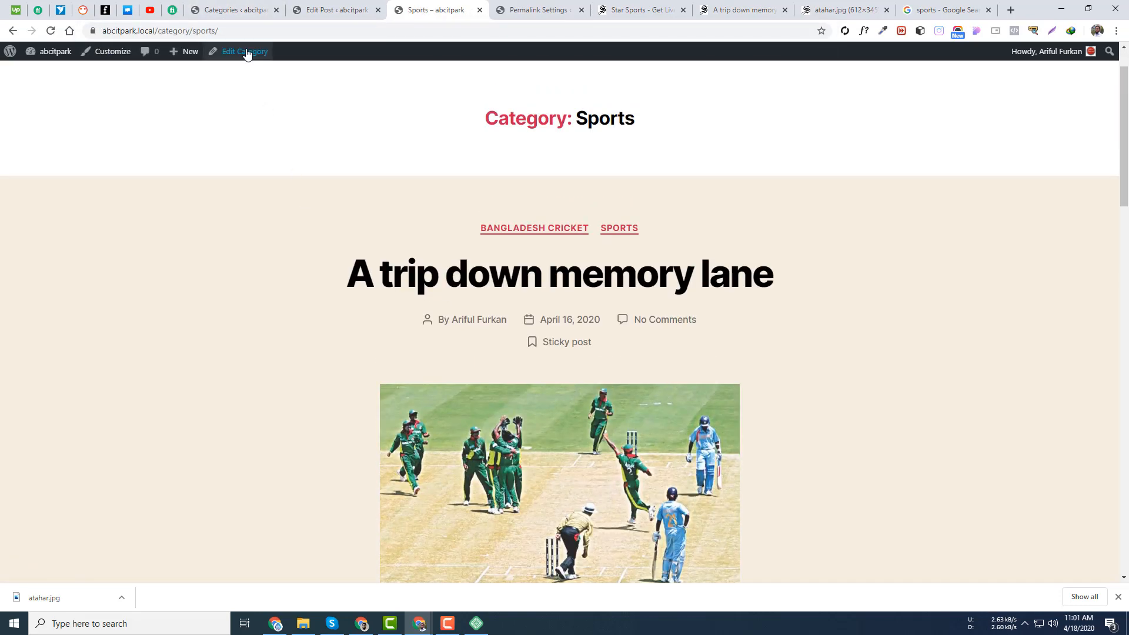
# - Open the Bangladesh Cricket archive at /category/sports/bd-cricket/ and scroll its post list
pyautogui.click(281, 32)
pyautogui.click(282, 32)
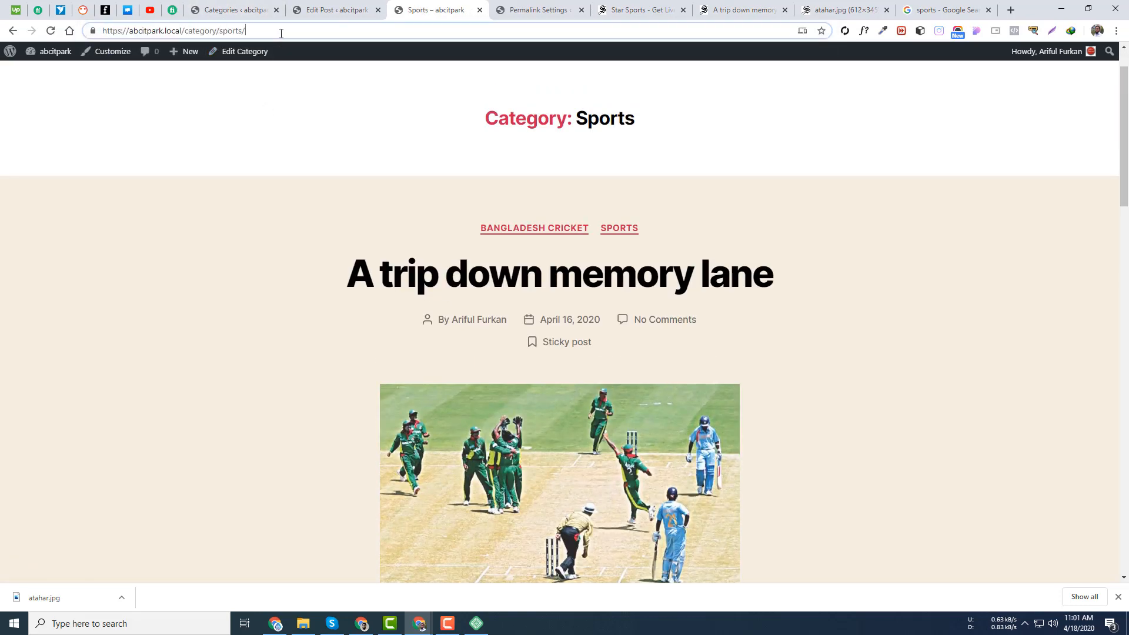
pyautogui.write('bd')
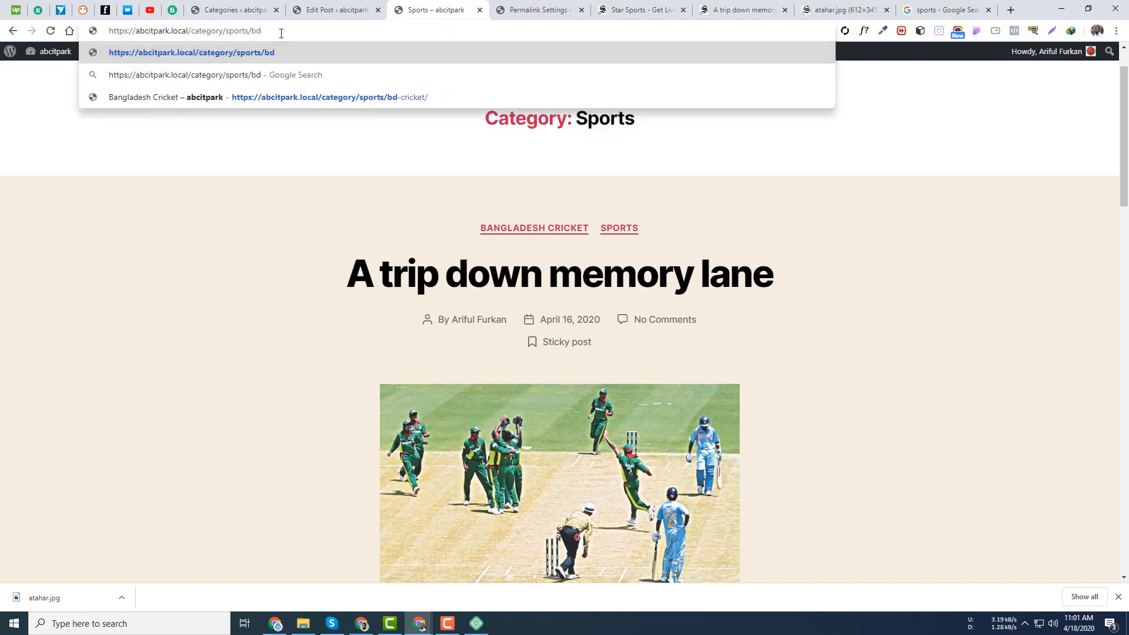
pyautogui.click(347, 97)
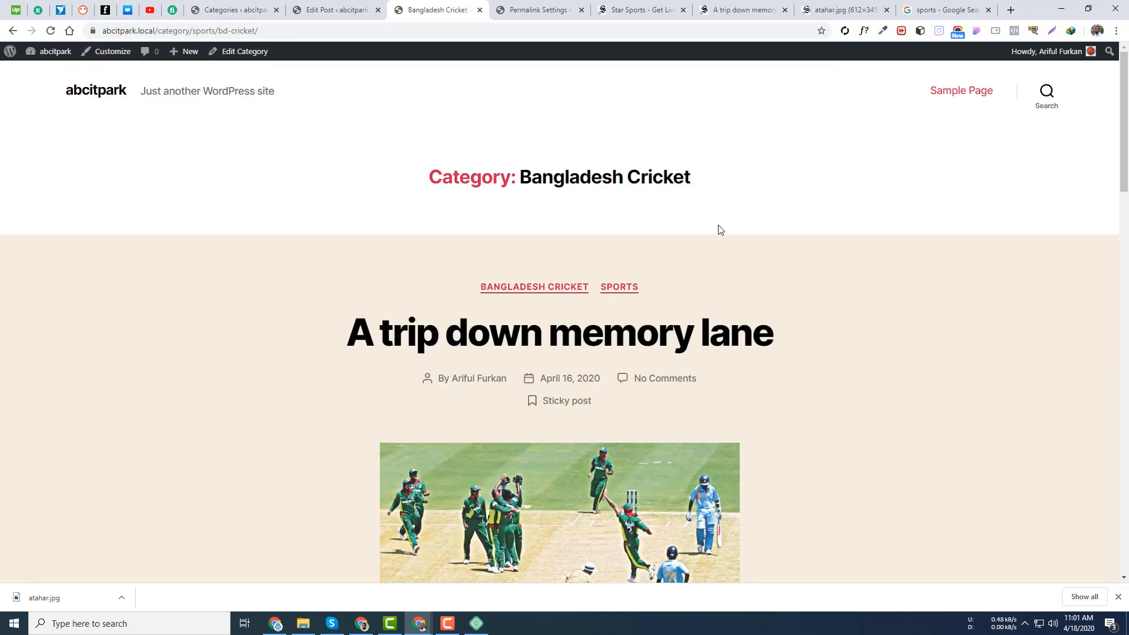
pyautogui.scroll(-5, 353, 253)
pyautogui.scroll(5, 584, 156)
pyautogui.scroll(-10, 496, 429)
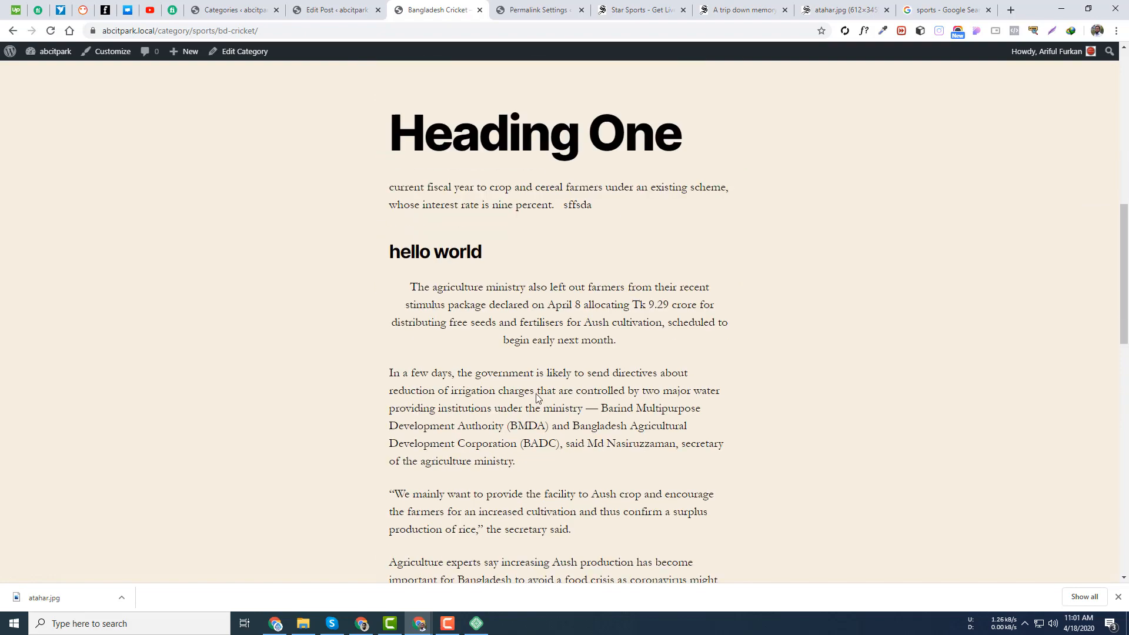
pyautogui.scroll(-12, 536, 398)
pyautogui.scroll(10, 404, 359)
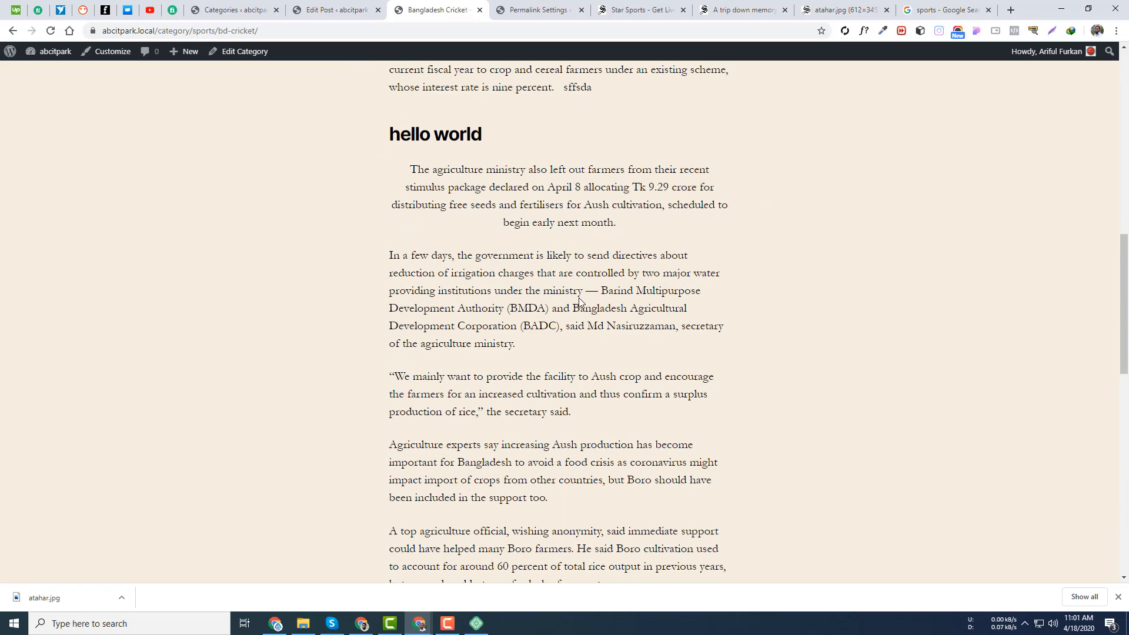
pyautogui.scroll(12, 574, 282)
pyautogui.click(335, 10)
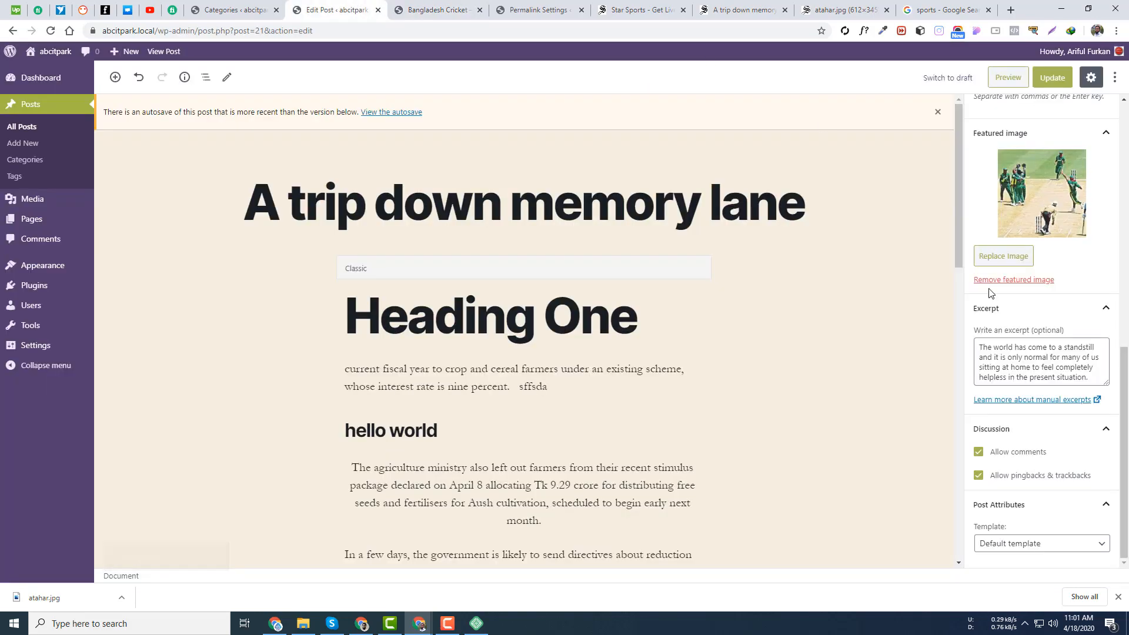
pyautogui.doubleClick(1043, 358)
pyautogui.hotkey('ctrl', 'a')
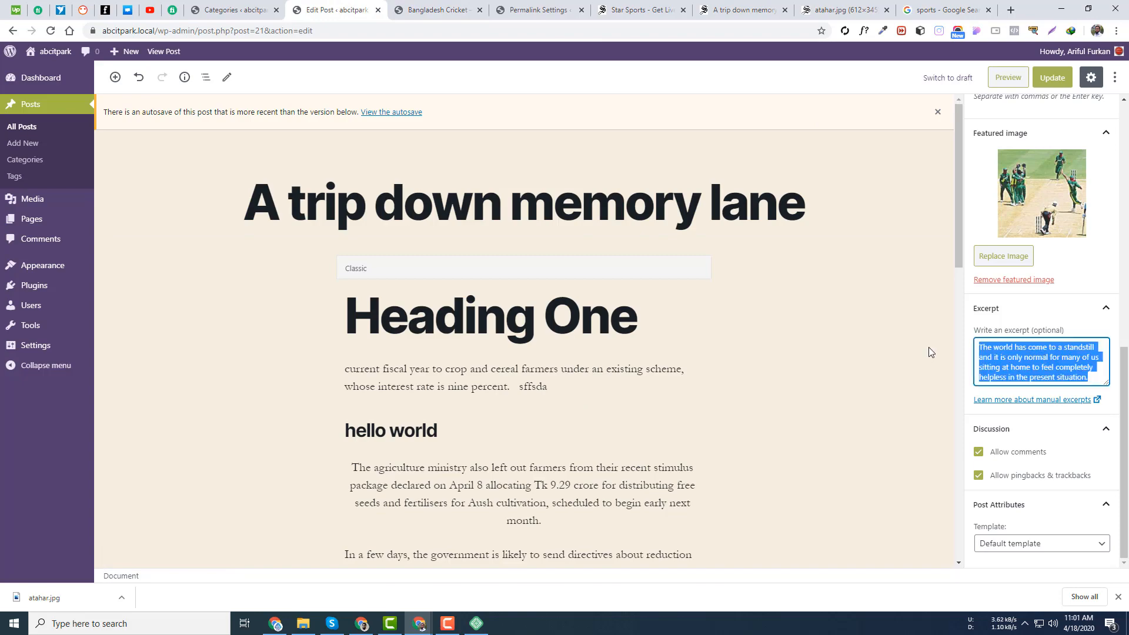
pyautogui.scroll(-6, 941, 344)
pyautogui.click(749, 6)
pyautogui.scroll(7, 219, 305)
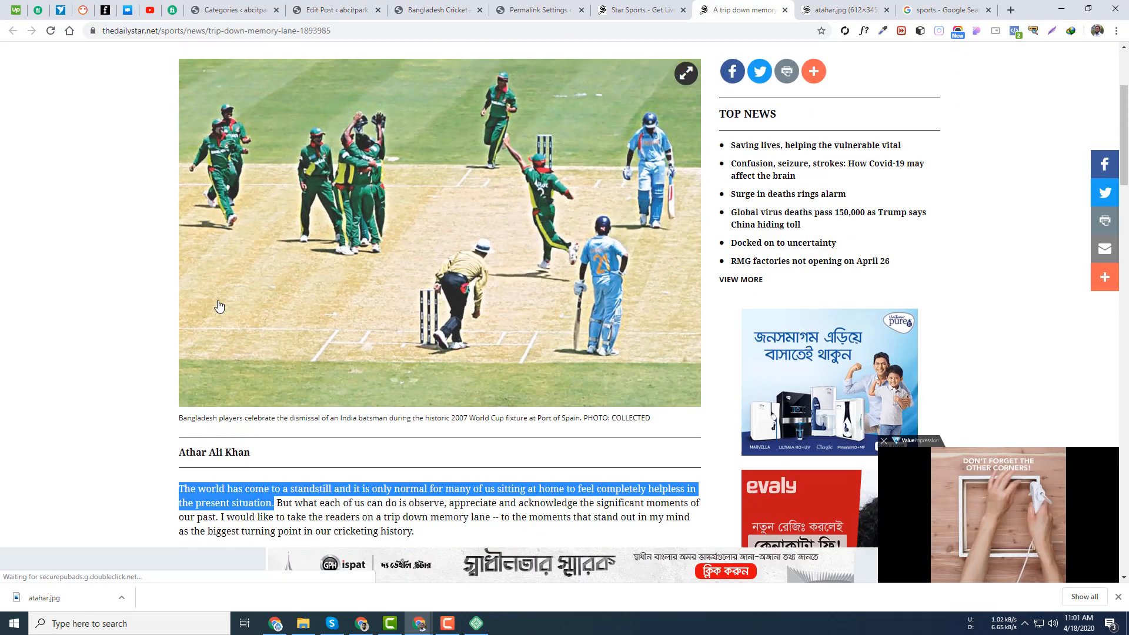
pyautogui.click(623, 8)
pyautogui.scroll(3, 262, 279)
pyautogui.click(28, 357)
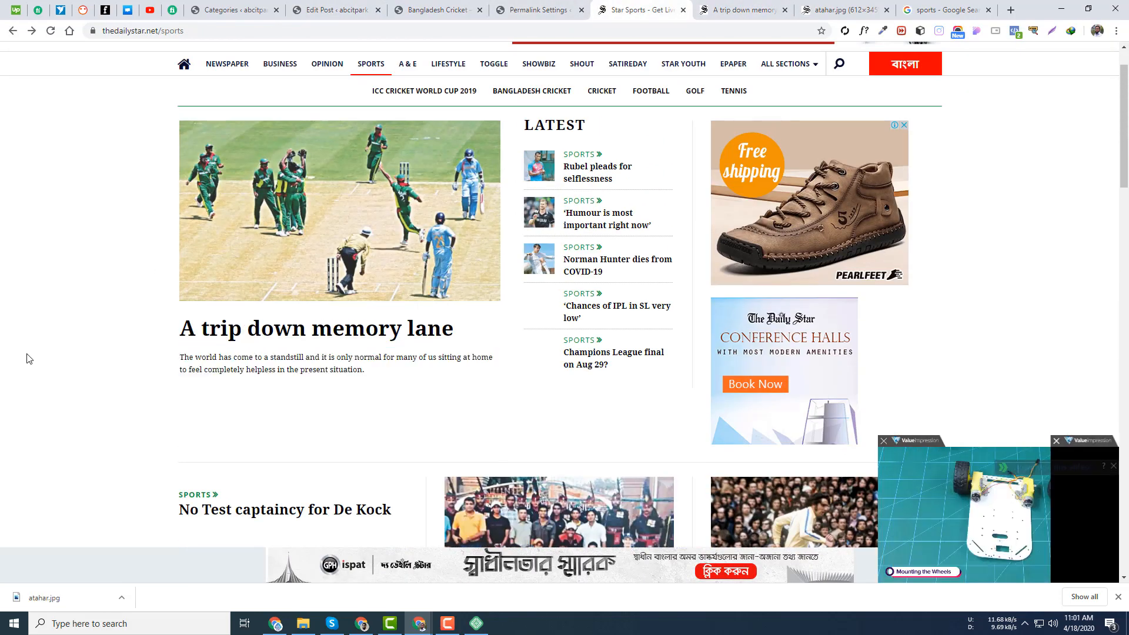
pyautogui.moveTo(179, 357); pyautogui.dragTo(410, 377)
pyautogui.click(409, 377)
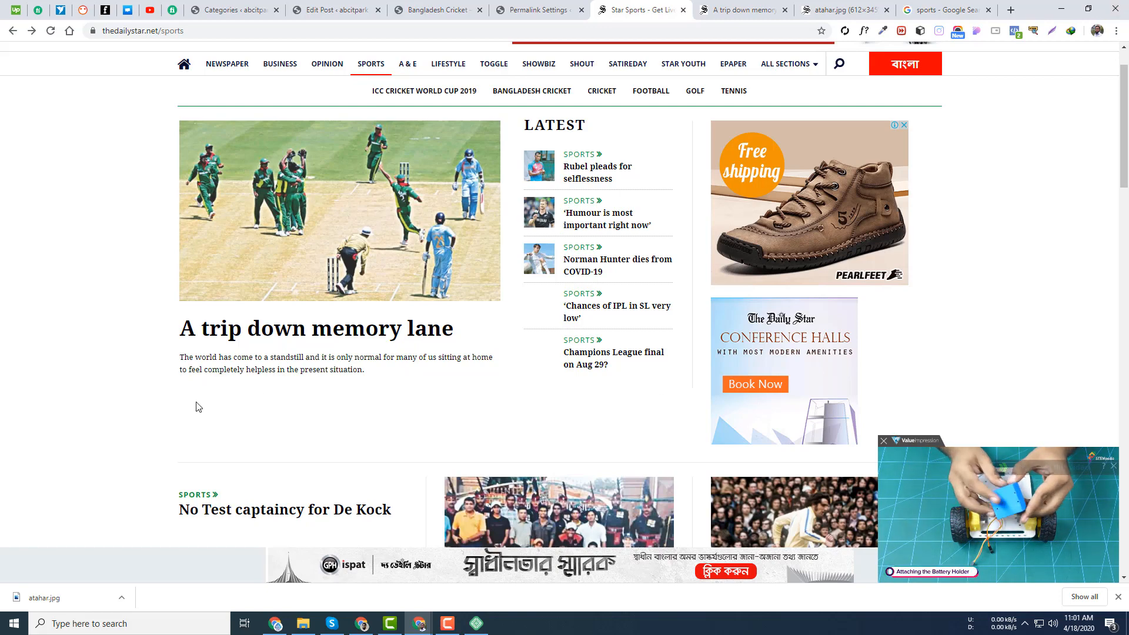
pyautogui.scroll(-5, 500, 401)
pyautogui.scroll(6, 447, 99)
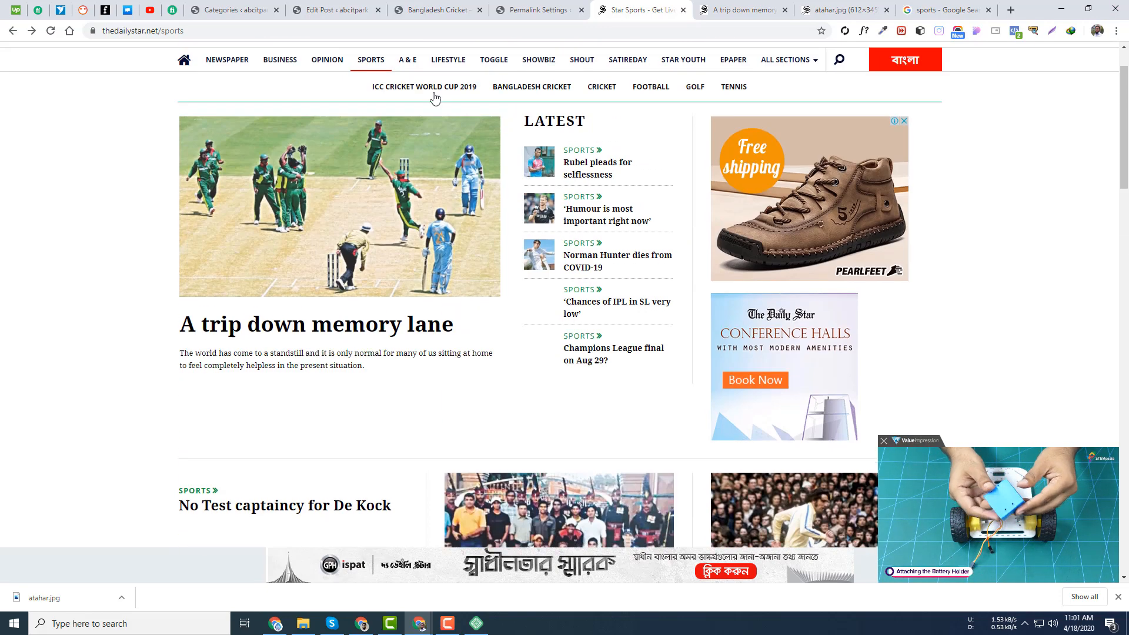
pyautogui.click(329, 9)
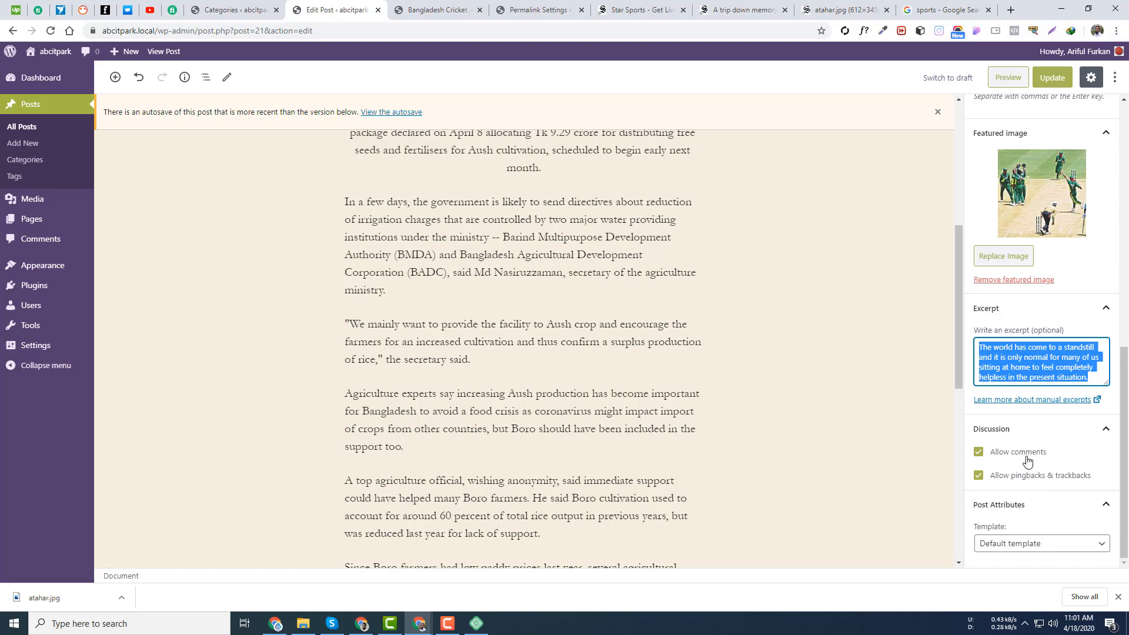
pyautogui.hotkey('ctrl', 'Tab')
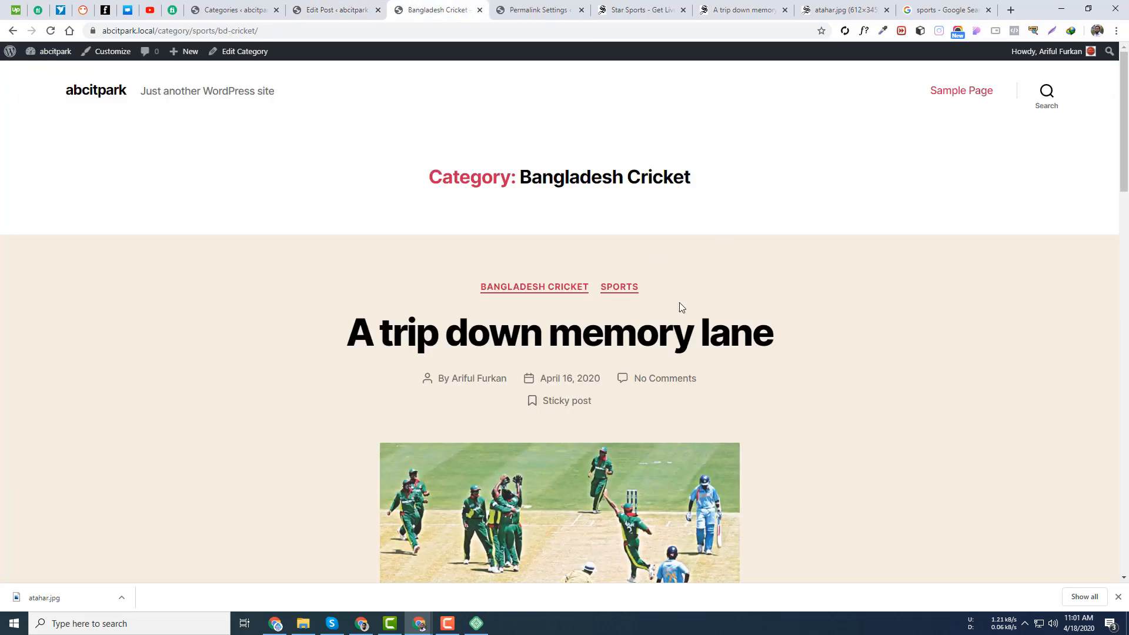
pyautogui.scroll(-20, 678, 305)
pyautogui.scroll(-2, 533, 350)
pyautogui.scroll(5, 433, 351)
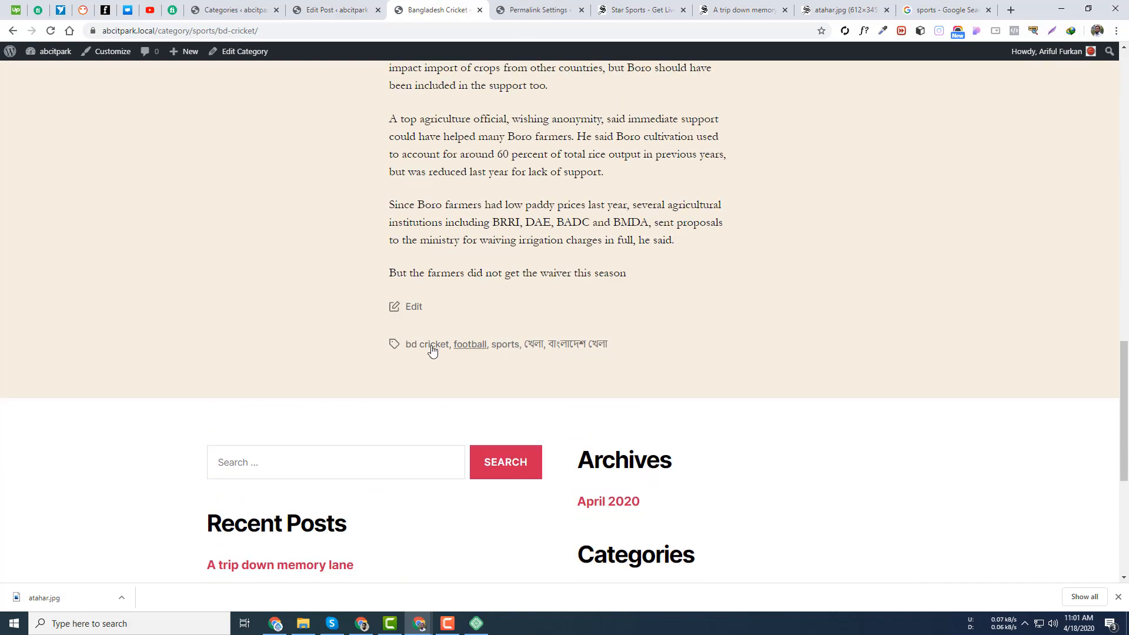
pyautogui.scroll(-6, 583, 378)
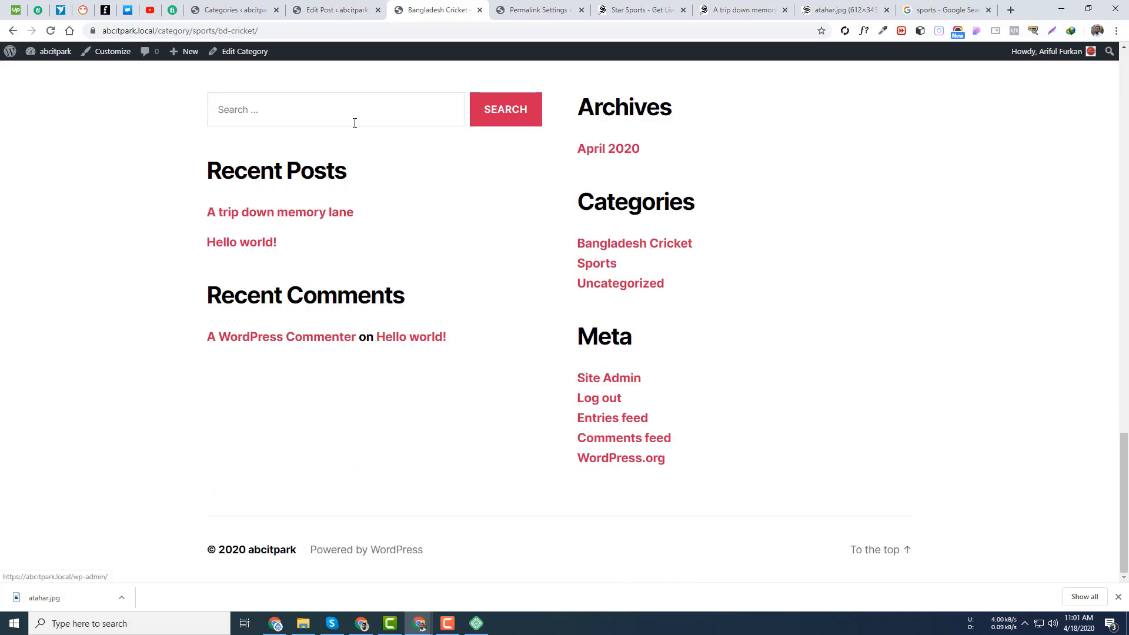
pyautogui.scroll(10, 362, 127)
pyautogui.scroll(5, 471, 220)
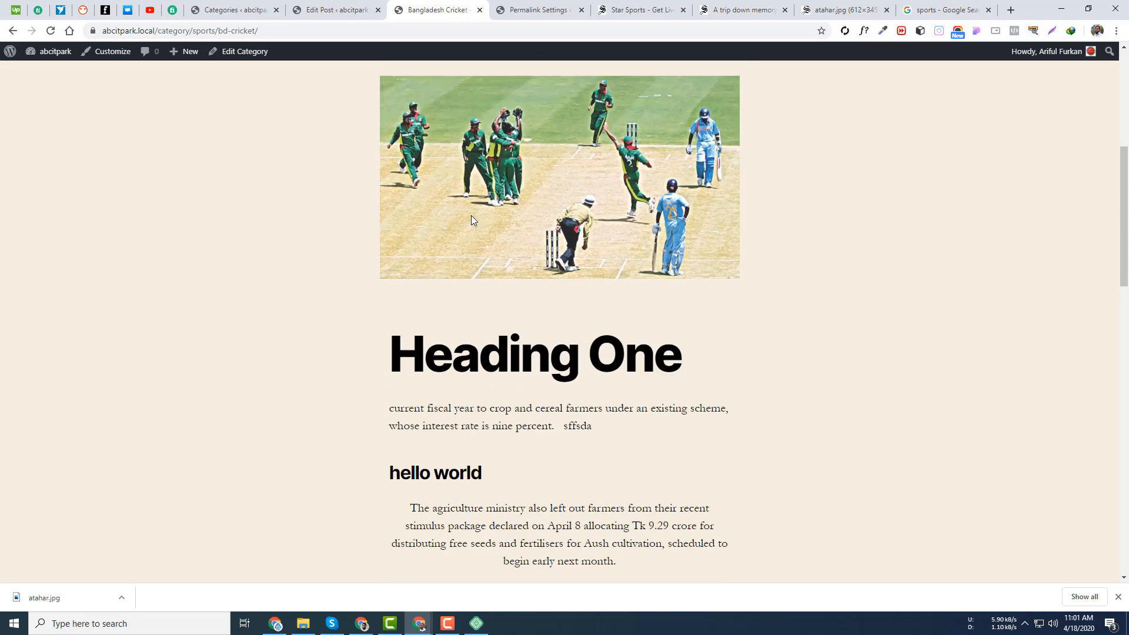
pyautogui.scroll(5, 471, 220)
# - Open the 'A trip down memory lane' post on the site and try its comment box
pyautogui.click(350, 328)
pyautogui.scroll(-6, 601, 286)
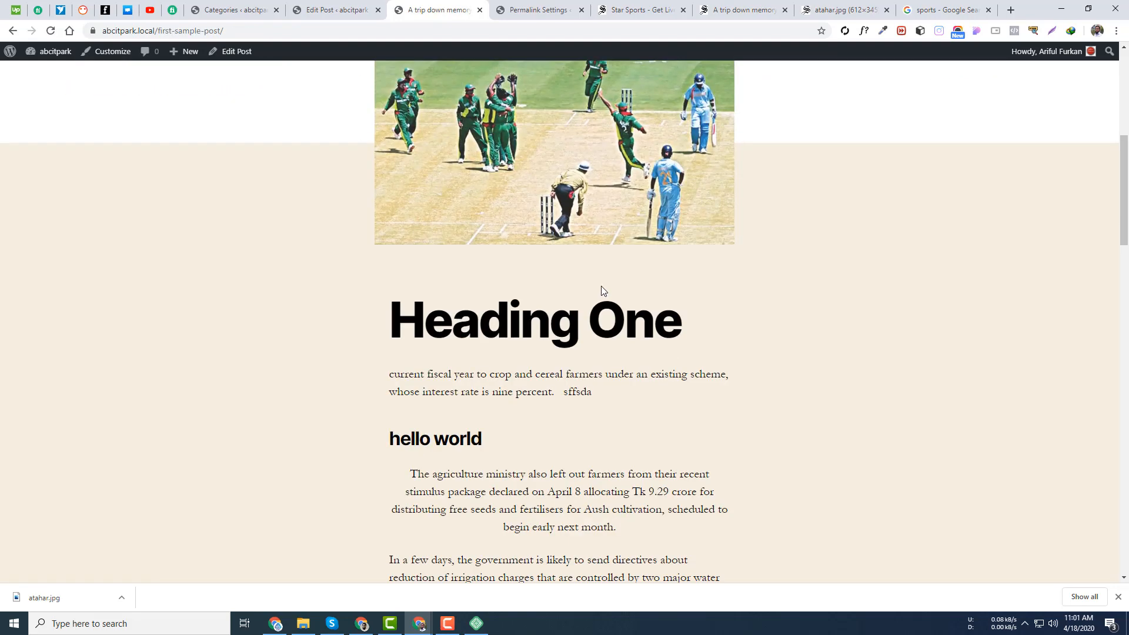
pyautogui.scroll(-20, 601, 286)
pyautogui.click(471, 348)
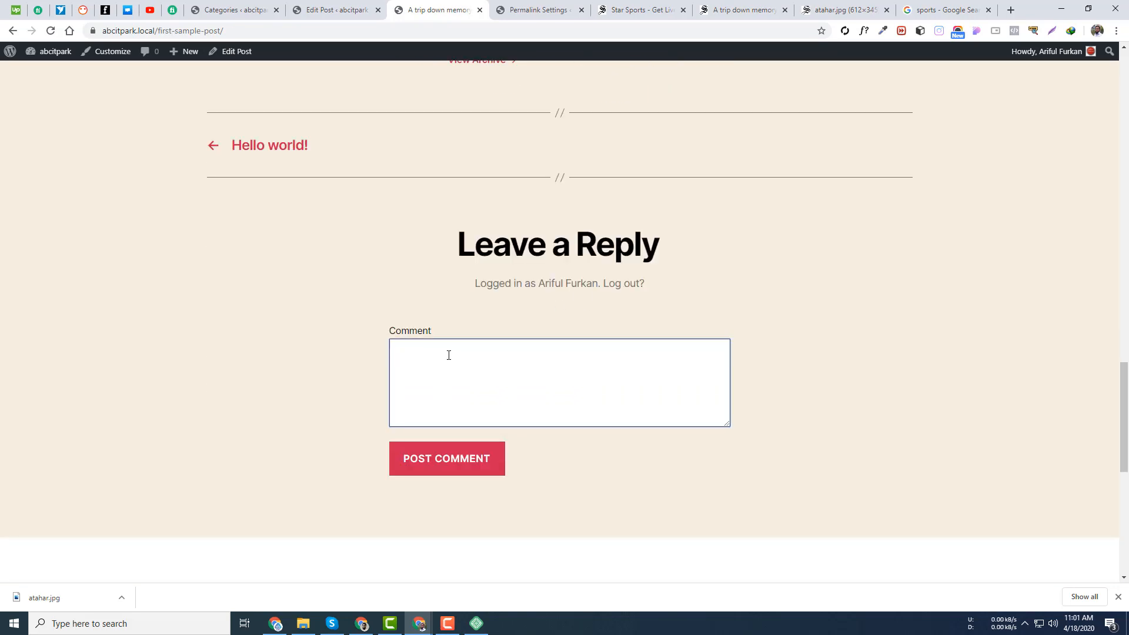
# - Disable comments on the post, update it, and check the updated post in the preview tab
pyautogui.click(335, 10)
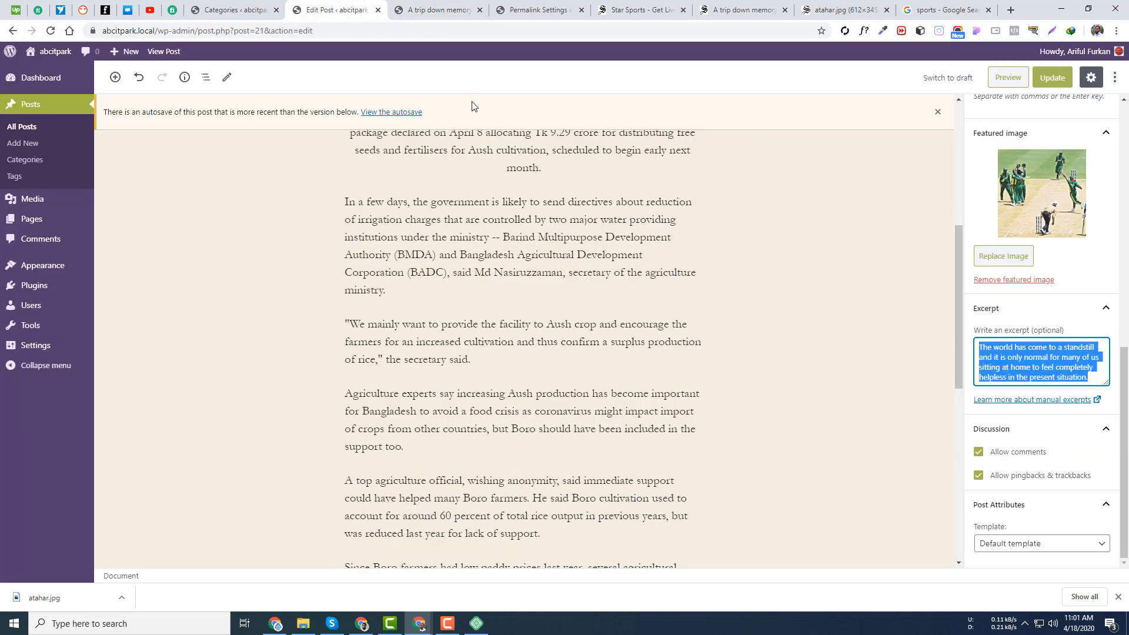
pyautogui.click(1018, 452)
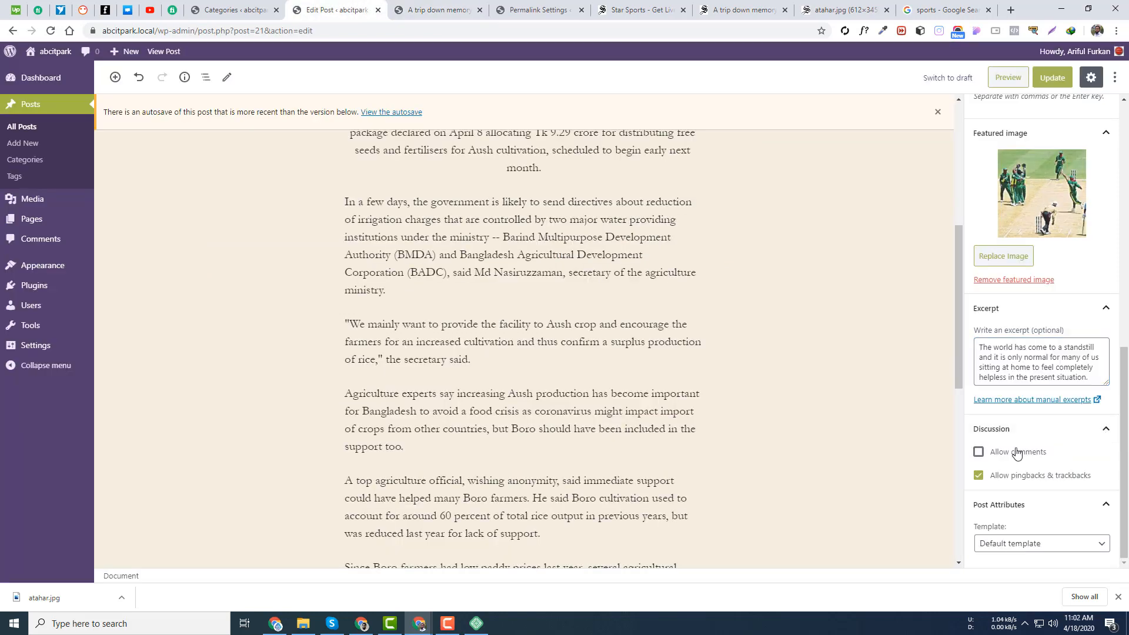
pyautogui.click(1052, 77)
pyautogui.click(531, 6)
pyautogui.click(468, 10)
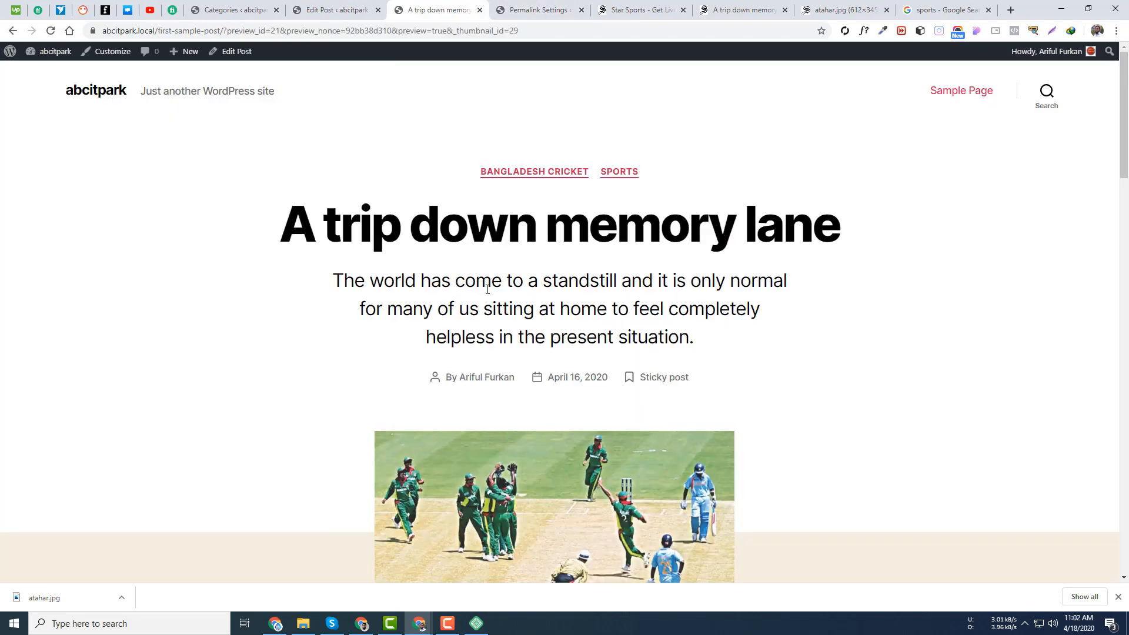
pyautogui.scroll(-20, 593, 339)
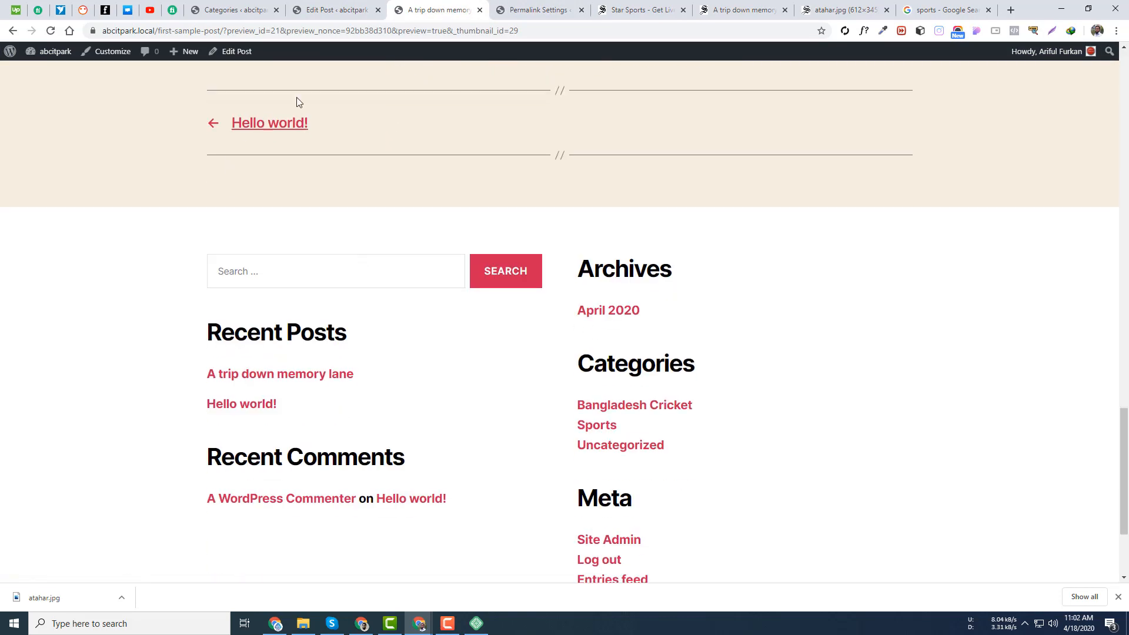
pyautogui.scroll(3, 297, 100)
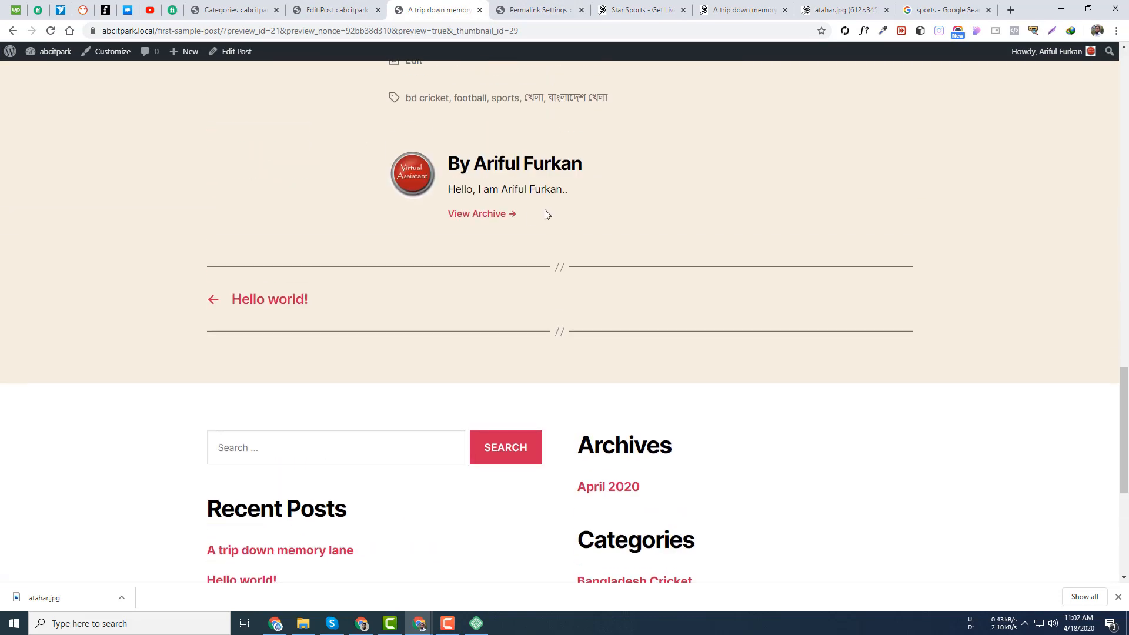
# - Re-enable Allow comments in the post's Discussion settings
pyautogui.click(234, 8)
pyautogui.click(333, 10)
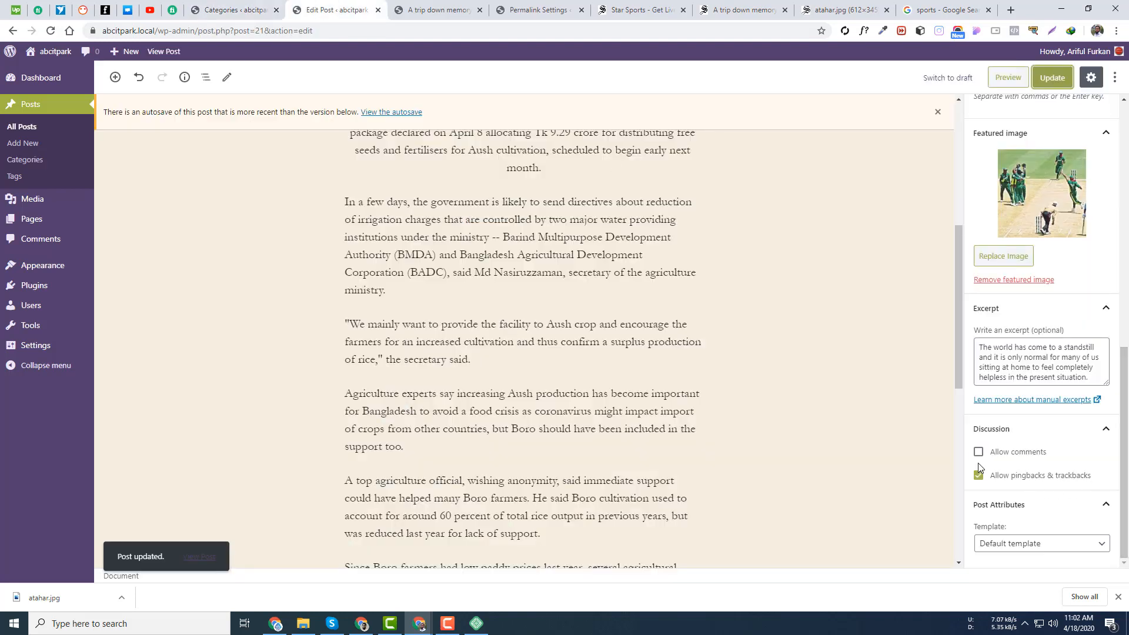
pyautogui.click(979, 453)
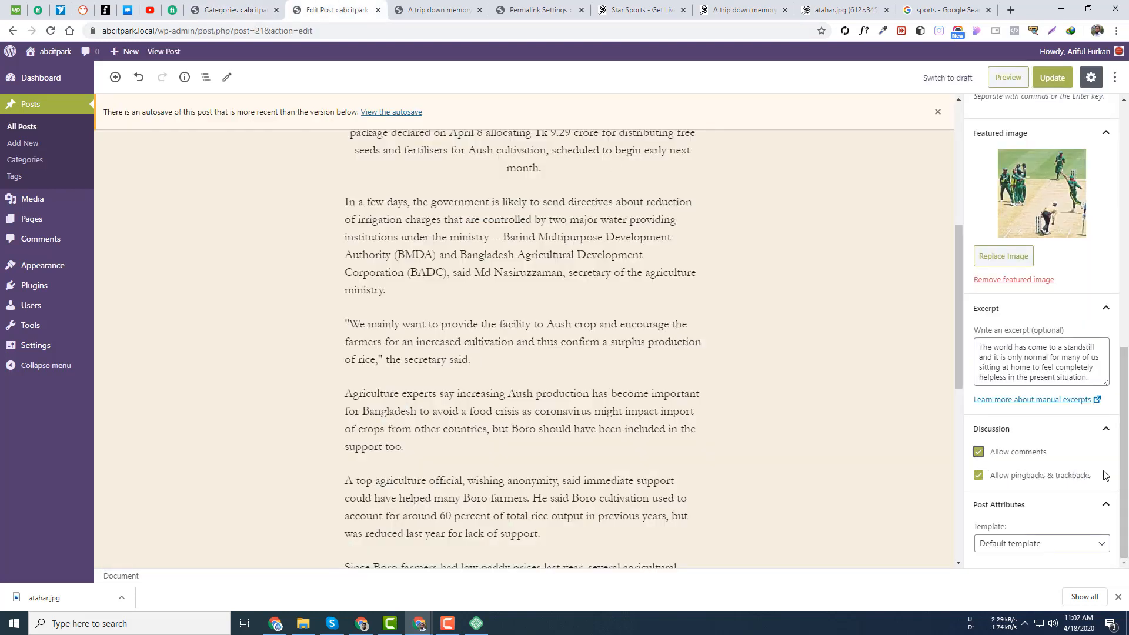
pyautogui.scroll(6, 628, 146)
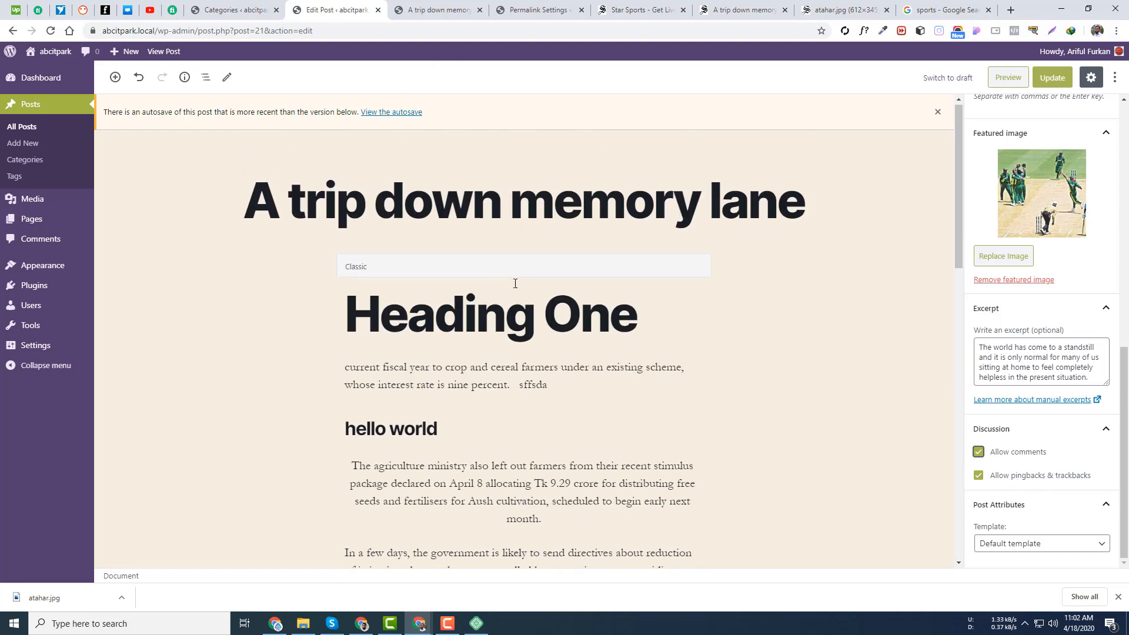
# - Select the full post title 'A trip down memory lane' in the editor
pyautogui.click(432, 203)
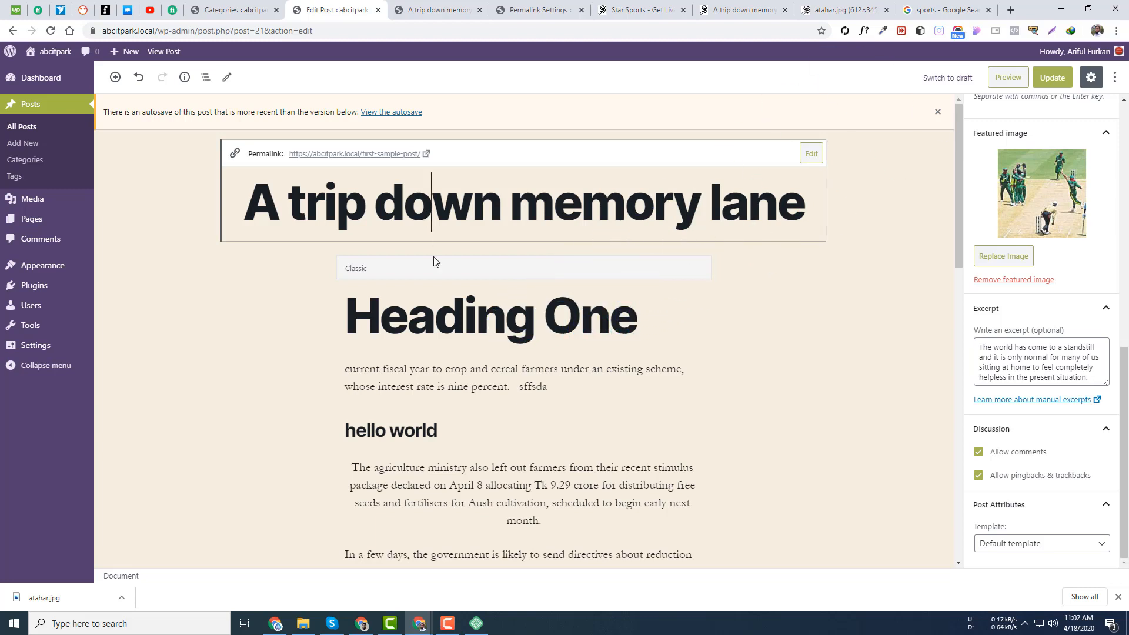
pyautogui.tripleClick(588, 208)
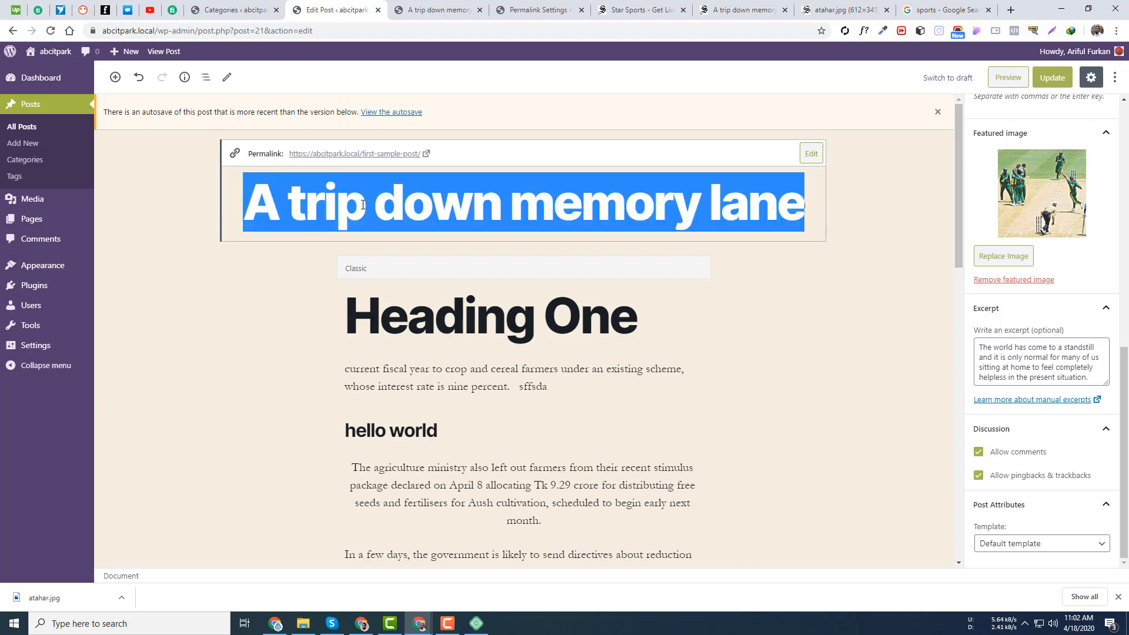
pyautogui.tripleClick(538, 211)
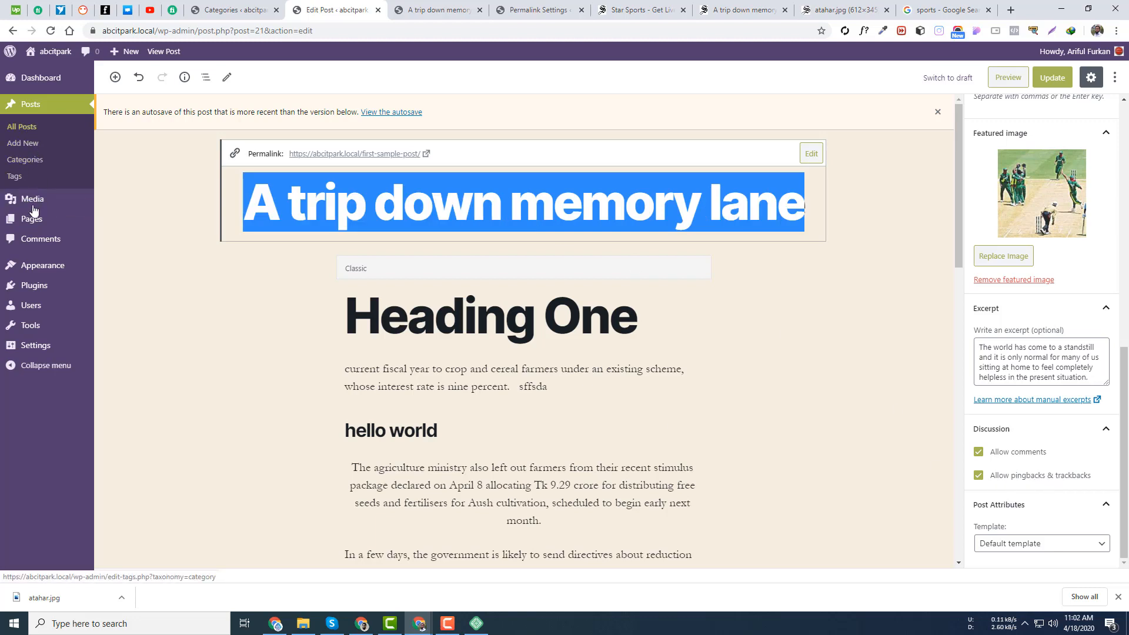
# - Check the comments list in a new tab, then select 'memory', 'lane' and the whole title
pyautogui.click(39, 243)
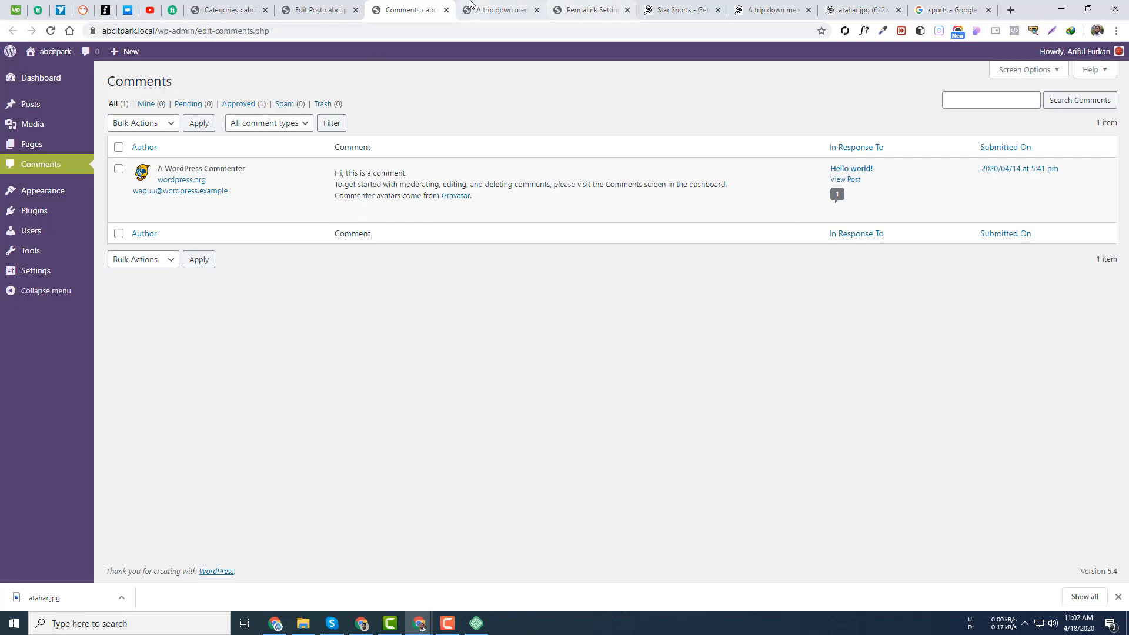
pyautogui.click(322, 6)
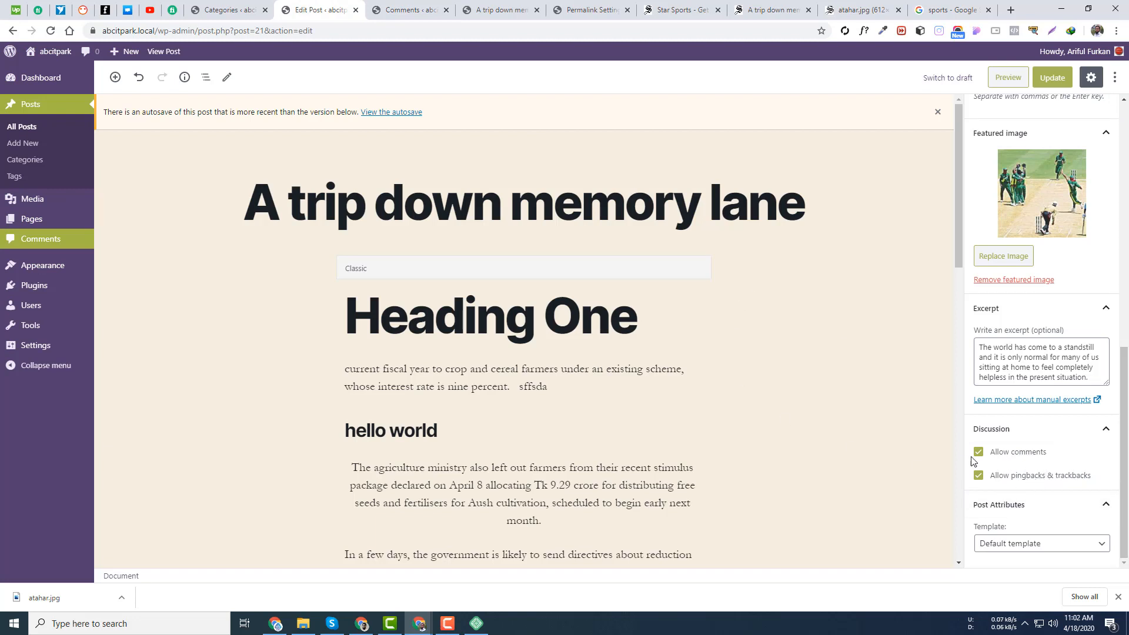
pyautogui.click(521, 207)
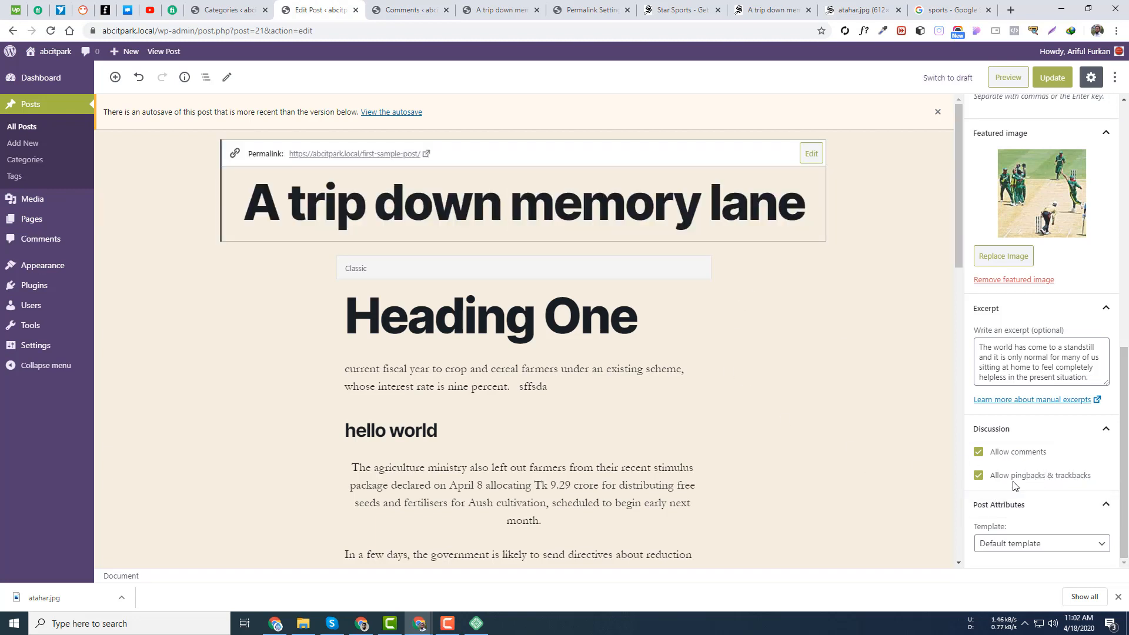
pyautogui.doubleClick(557, 200)
pyautogui.tripleClick(556, 200)
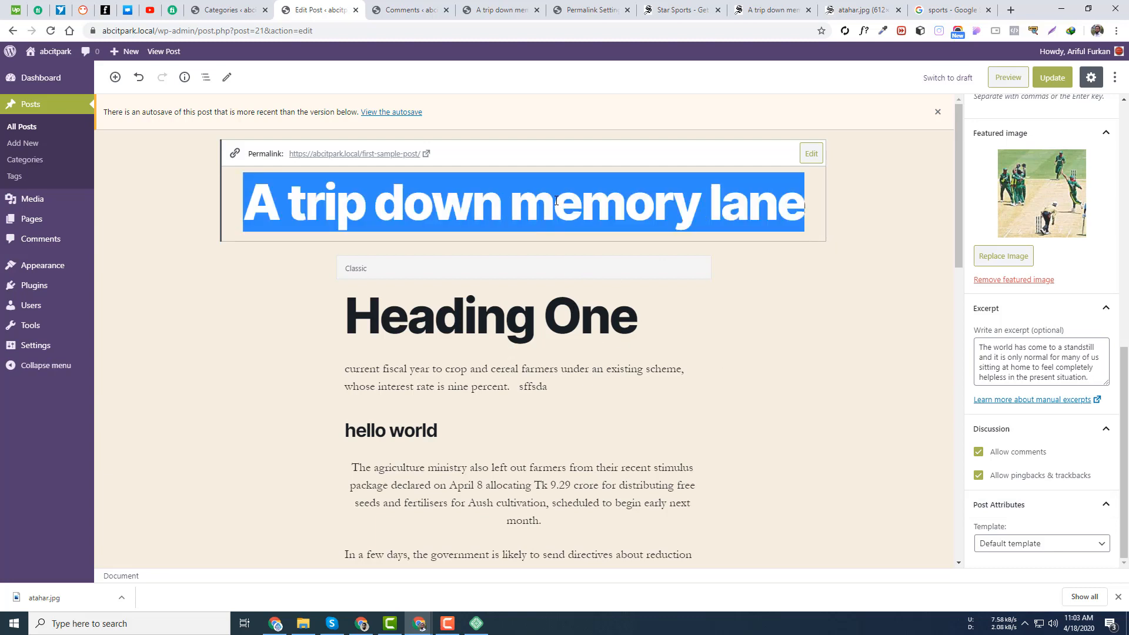
pyautogui.click(697, 206)
pyautogui.tripleClick(697, 206)
pyautogui.doubleClick(709, 198)
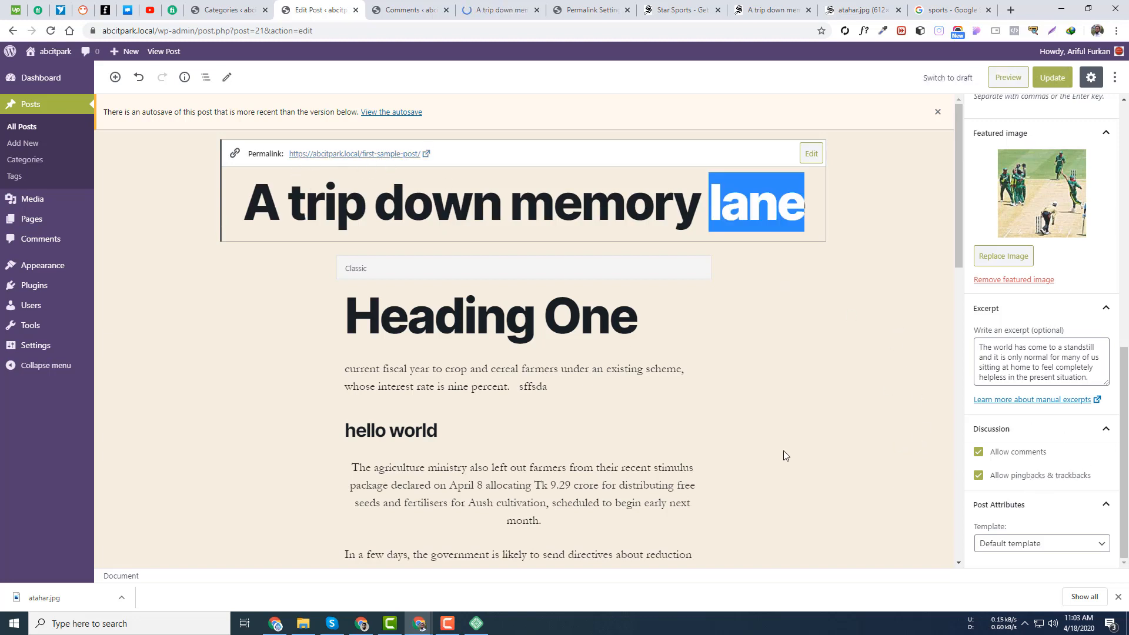
pyautogui.scroll(-1, 935, 345)
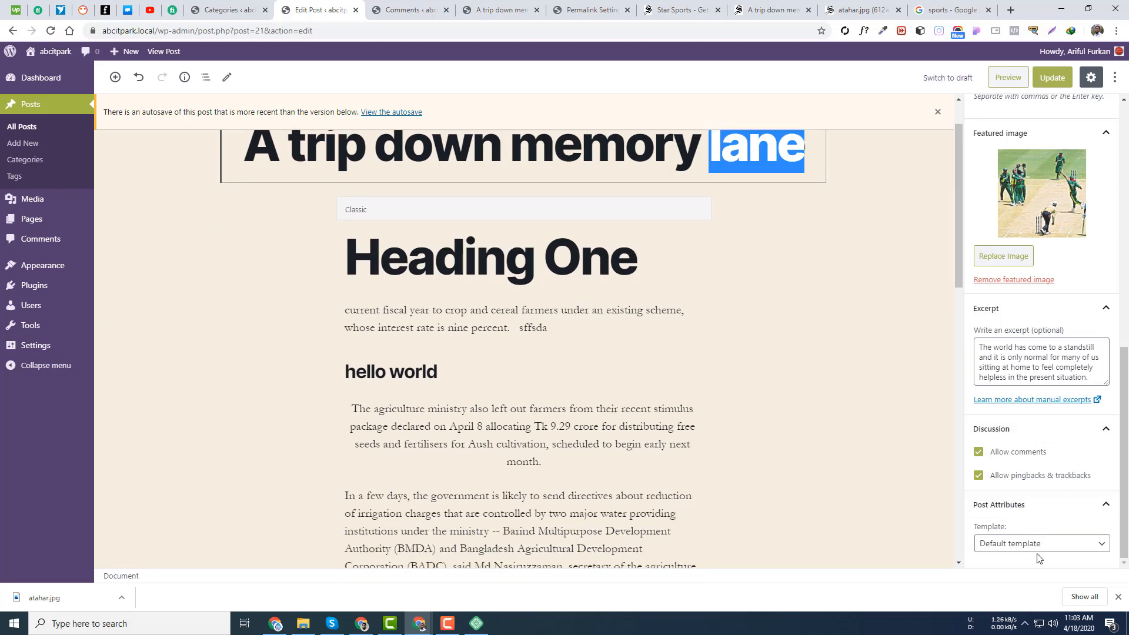
# - Try Cover Template and Full Width Template in the Template dropdown, then revert to Default template
pyautogui.click(1010, 546)
pyautogui.click(1011, 547)
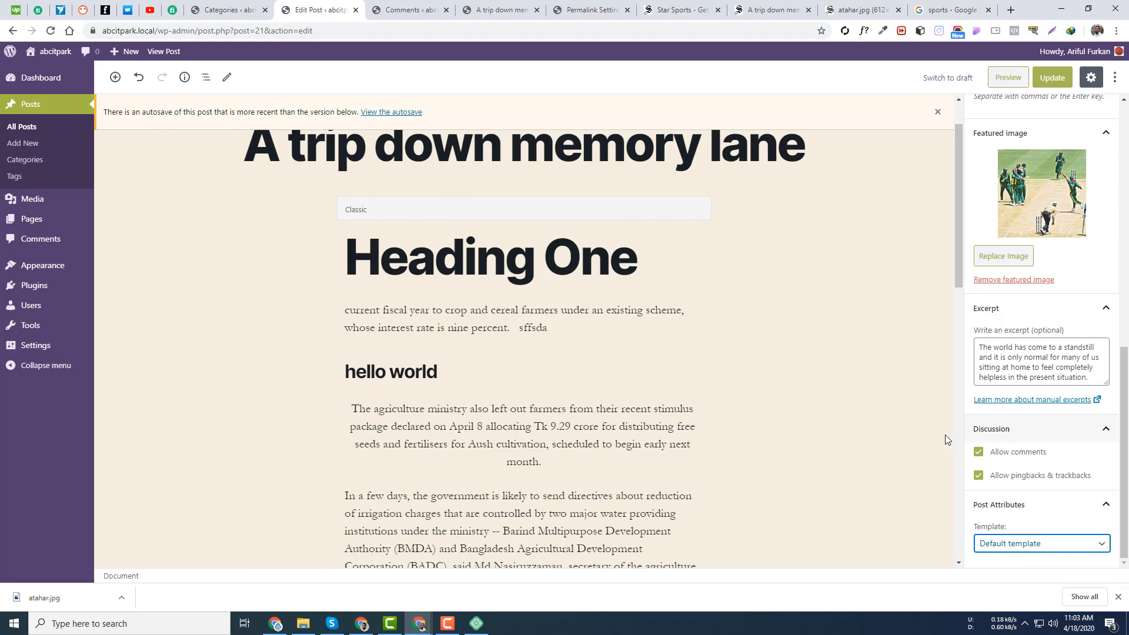
pyautogui.click(1010, 555)
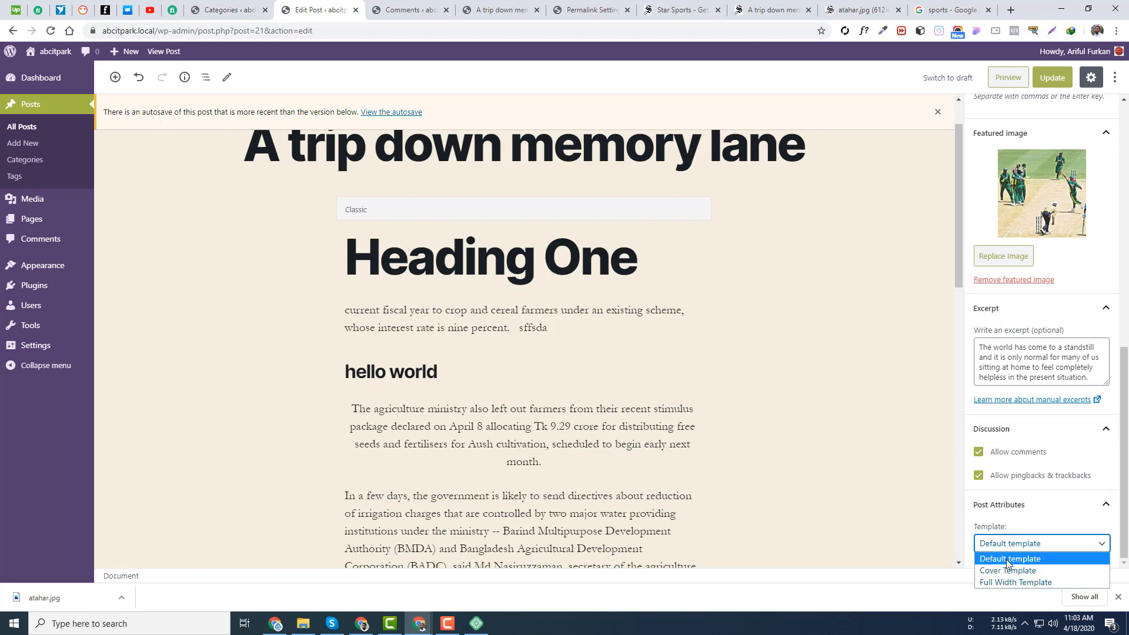
pyautogui.click(1012, 568)
pyautogui.click(1021, 552)
pyautogui.click(1018, 580)
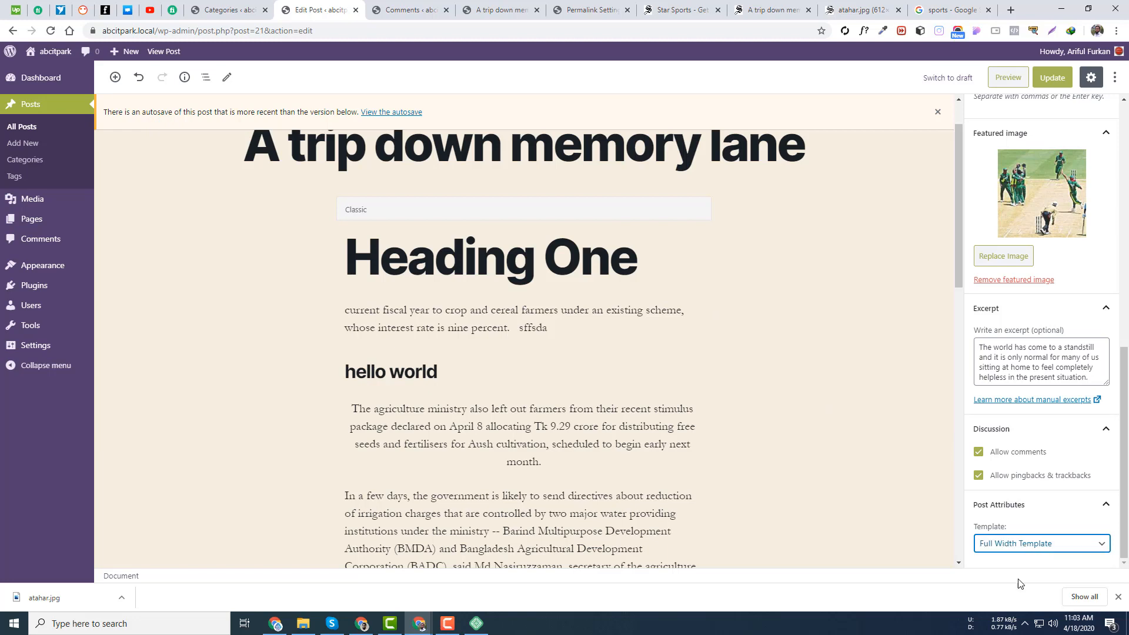
pyautogui.click(1023, 546)
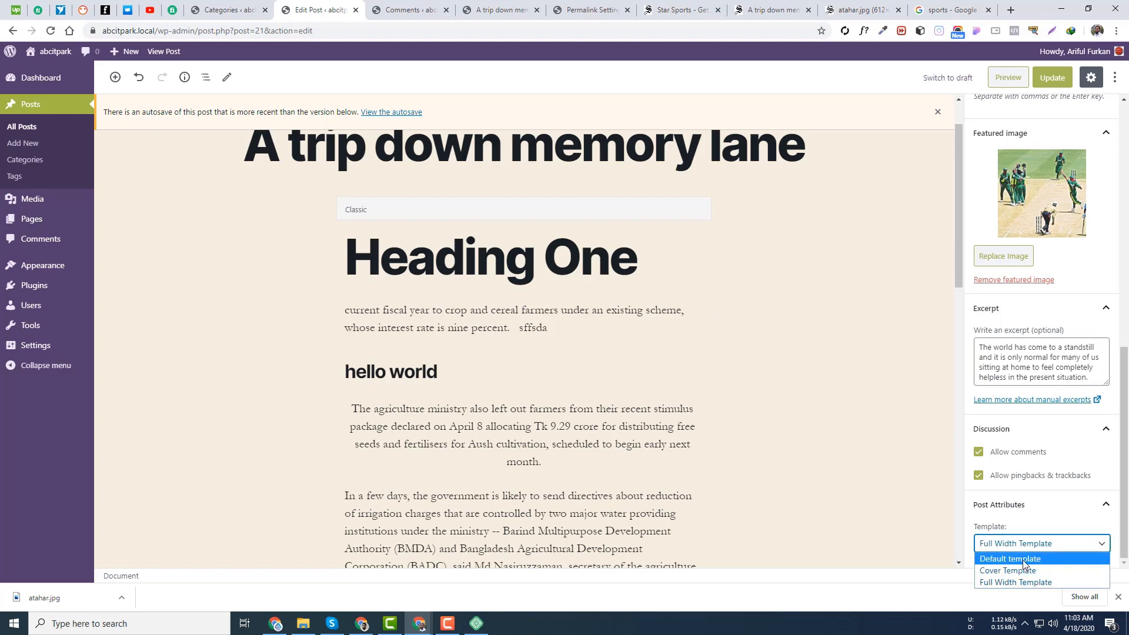
pyautogui.click(1023, 564)
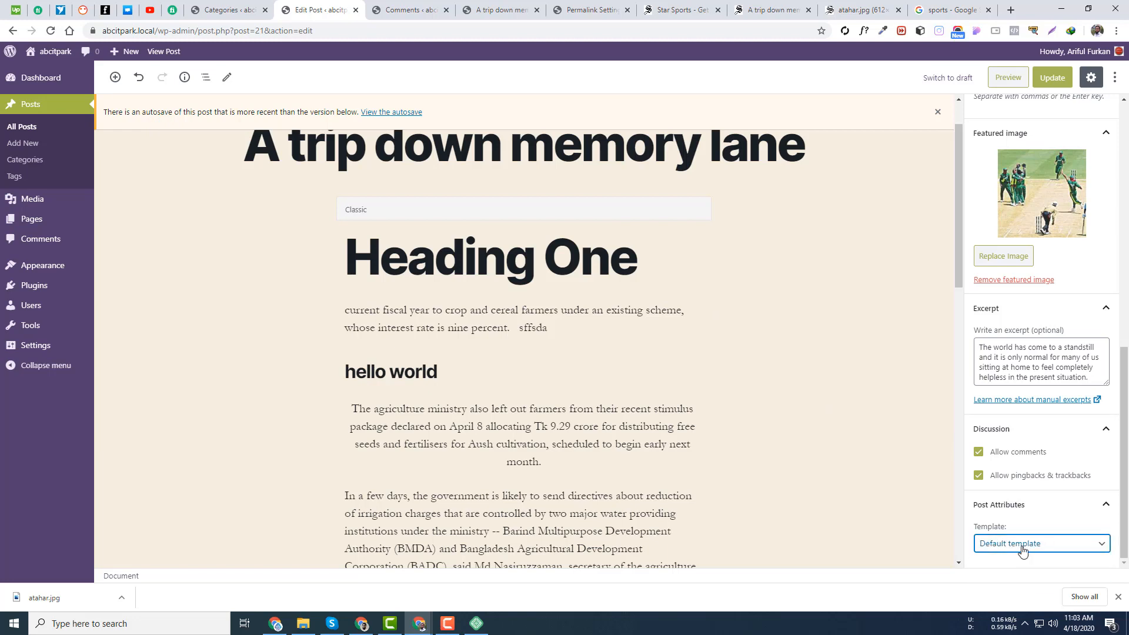
# - View the cricket post from the site homepage, then set the template to Cover Template
pyautogui.click(1116, 597)
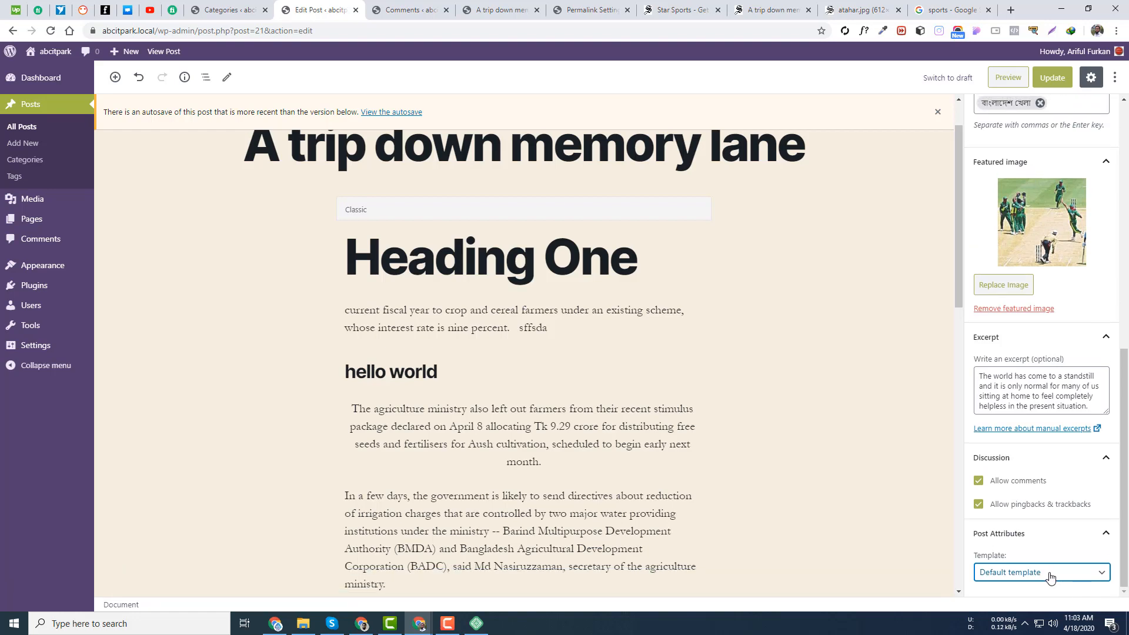
pyautogui.click(494, 9)
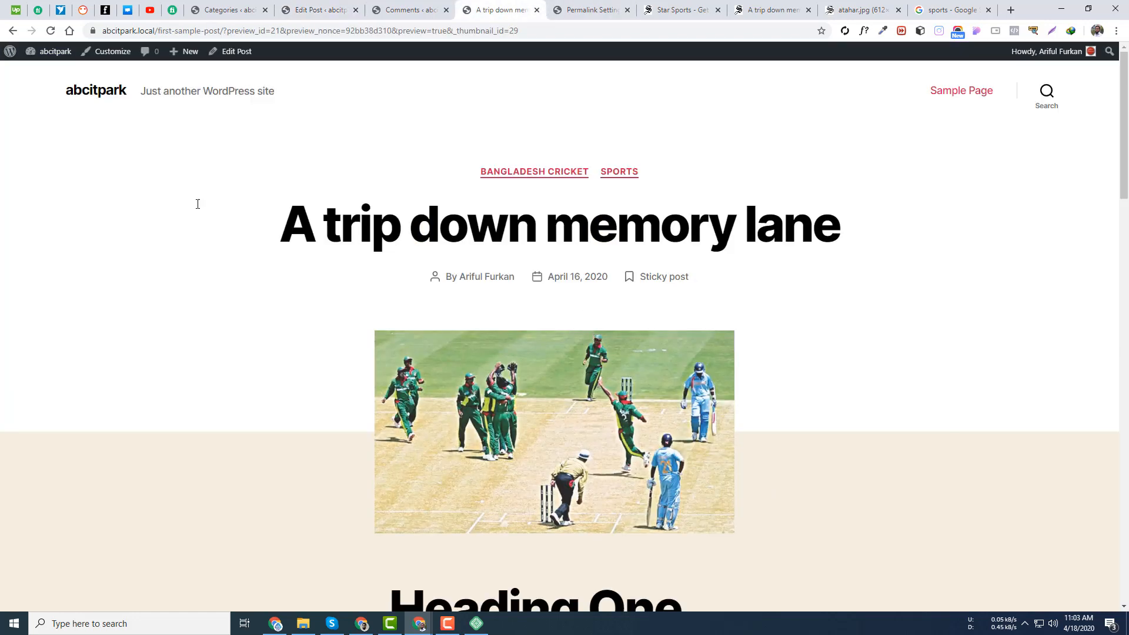
pyautogui.click(98, 90)
pyautogui.click(472, 223)
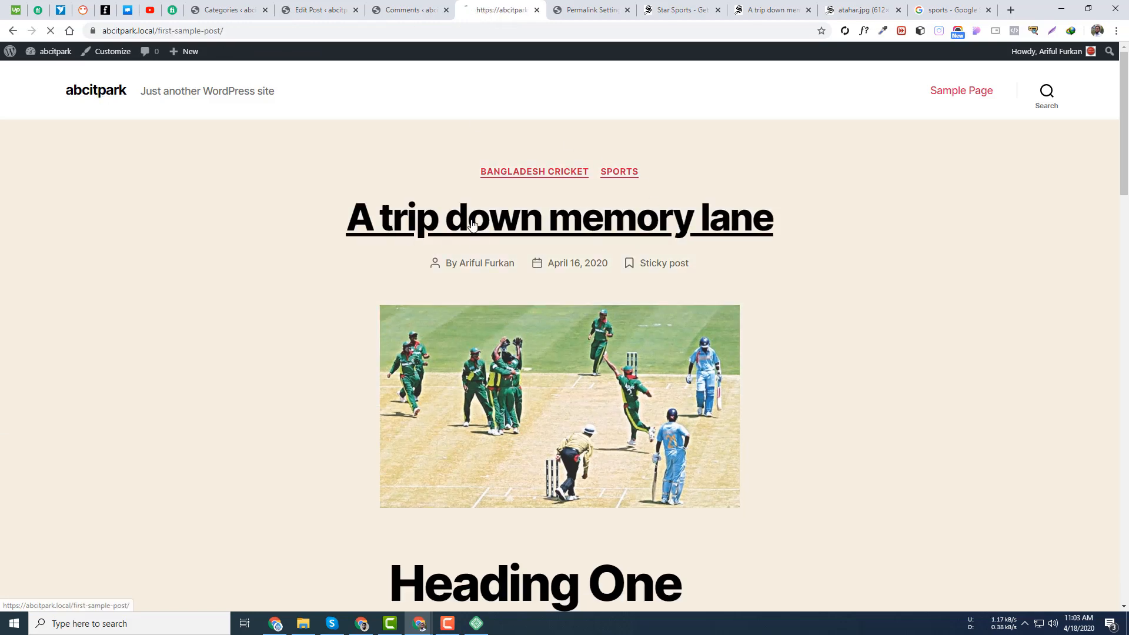
pyautogui.scroll(-5, 597, 282)
pyautogui.scroll(4, 597, 282)
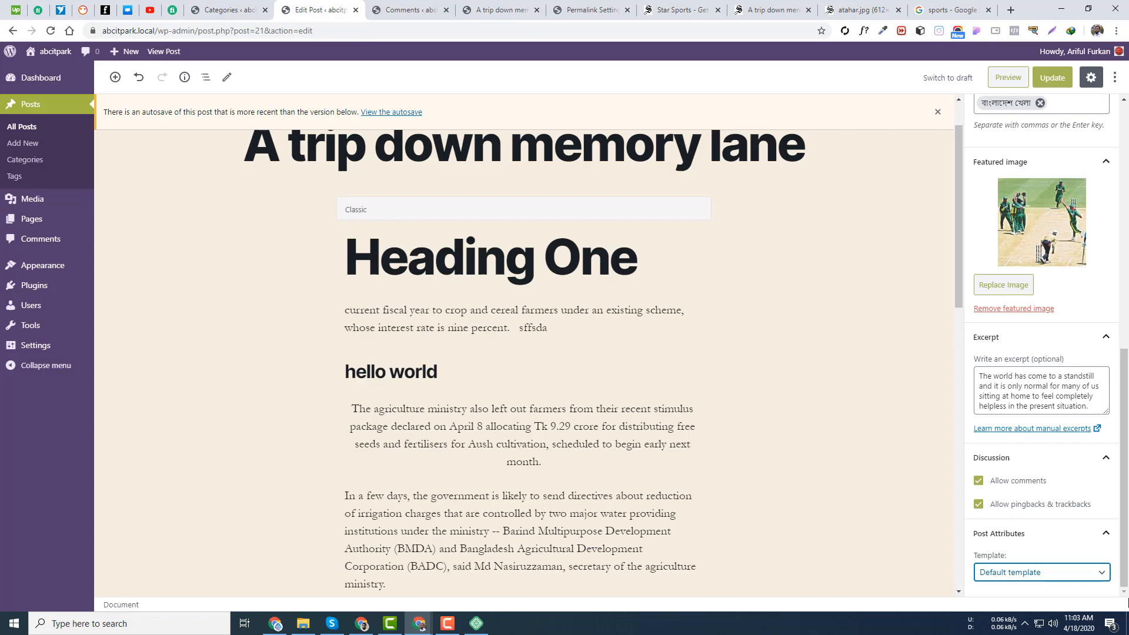
pyautogui.click(1009, 571)
pyautogui.click(1014, 542)
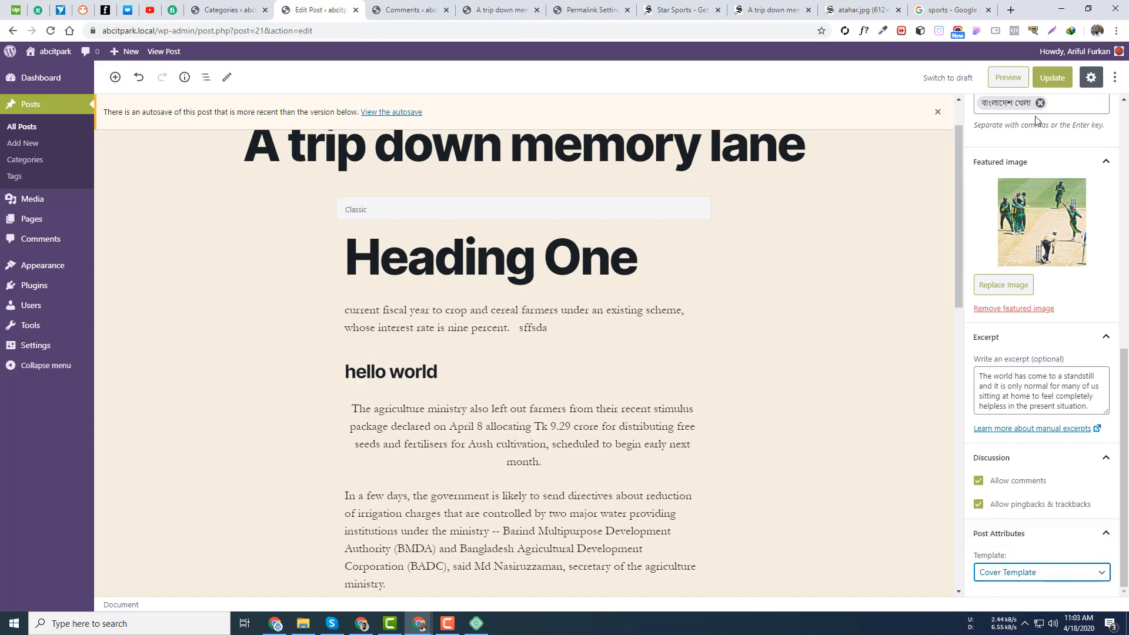
# - Update the post with Cover Template and scroll the preview of the title over the red-tinted cricket photo
pyautogui.click(1053, 77)
pyautogui.click(505, 10)
pyautogui.rightClick(492, 13)
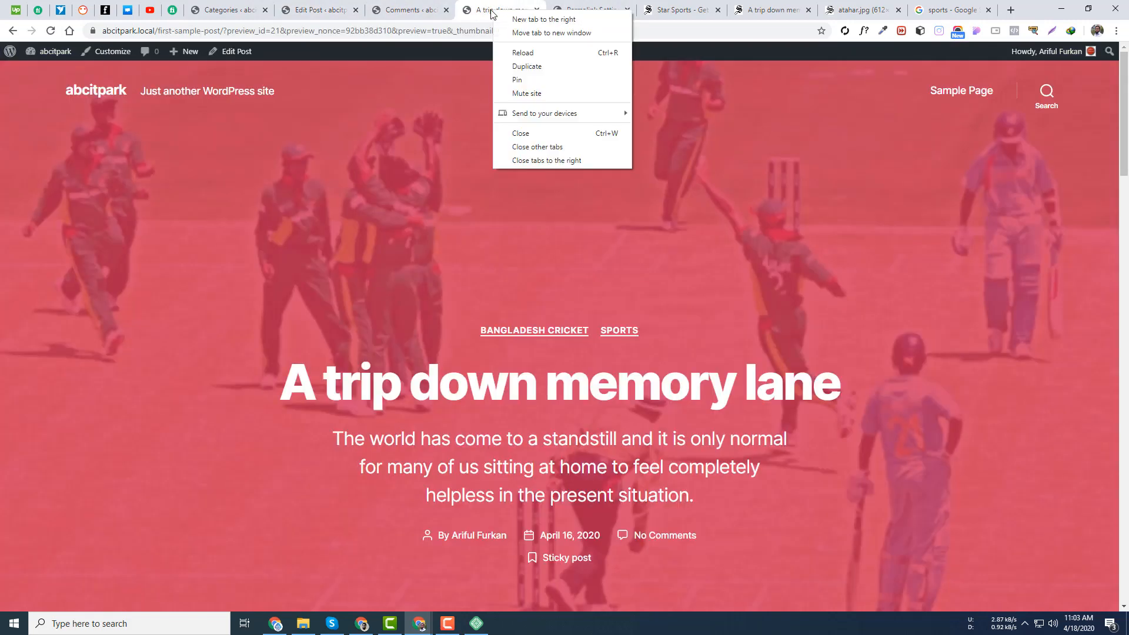
pyautogui.click(485, 12)
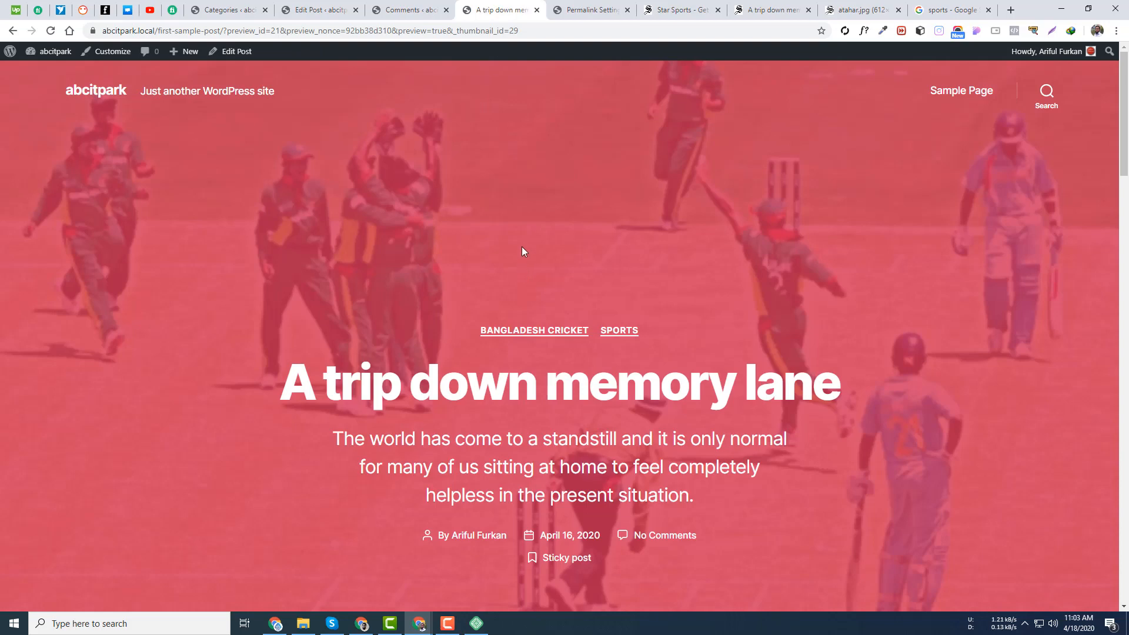
pyautogui.scroll(-12, 486, 259)
pyautogui.scroll(12, 500, 275)
pyautogui.scroll(-6, 1054, 327)
pyautogui.scroll(5, 580, 371)
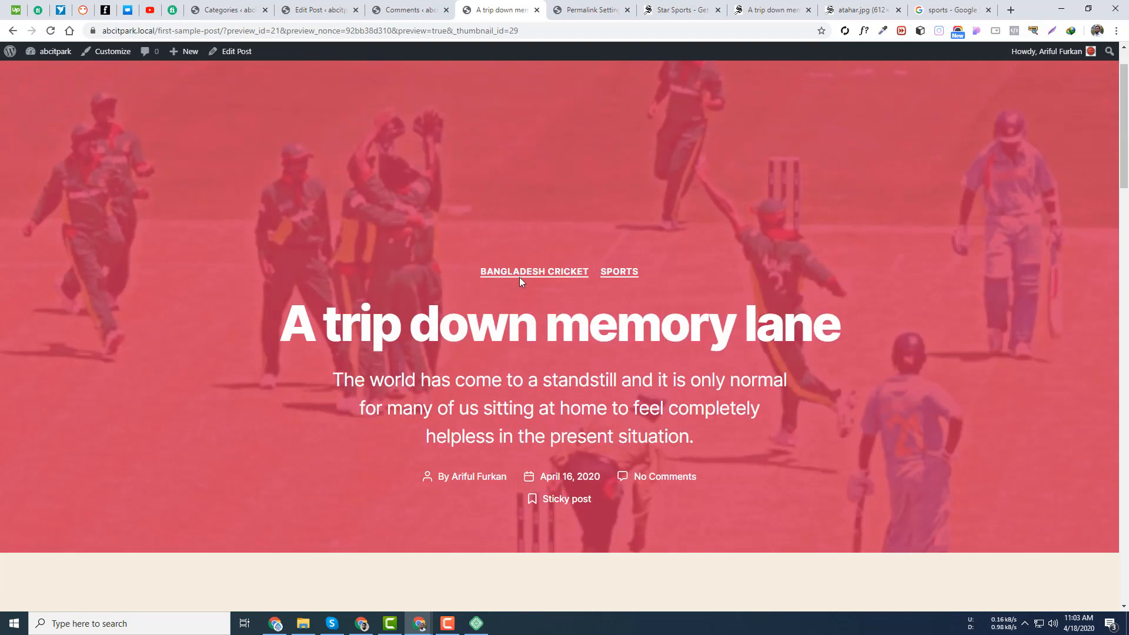
pyautogui.scroll(-17, 551, 464)
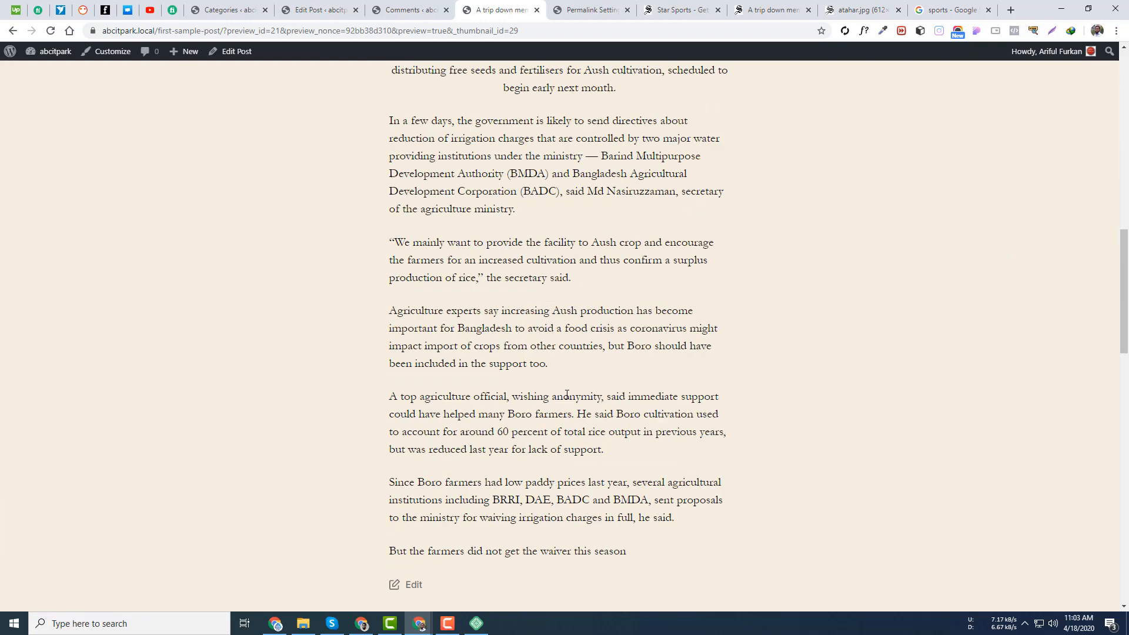
pyautogui.click(228, 9)
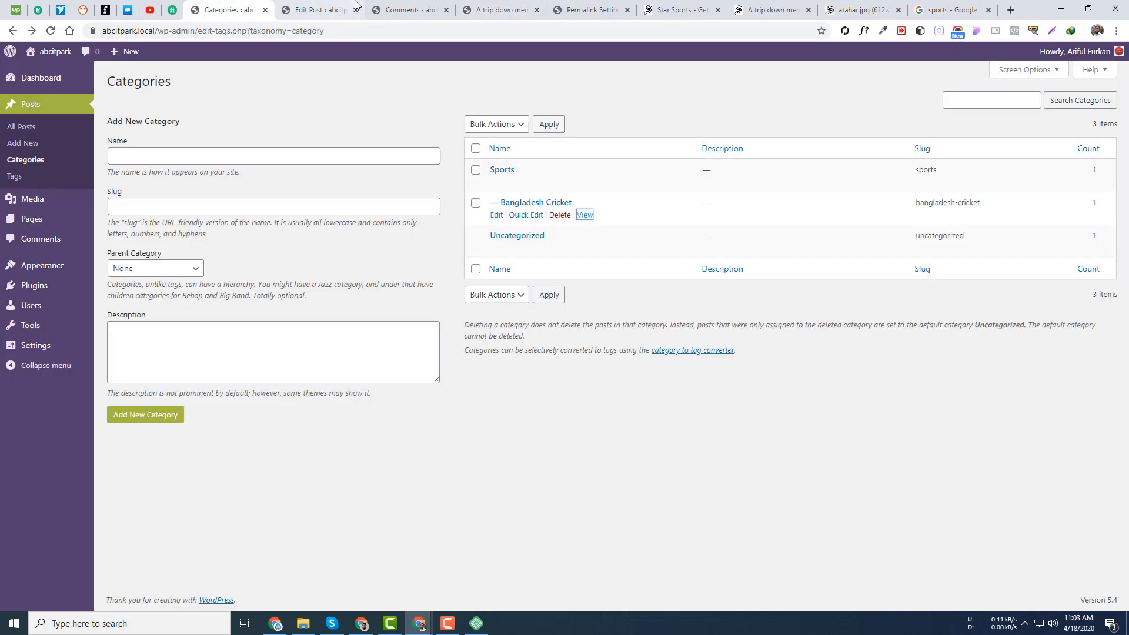
pyautogui.click(321, 9)
pyautogui.click(1056, 579)
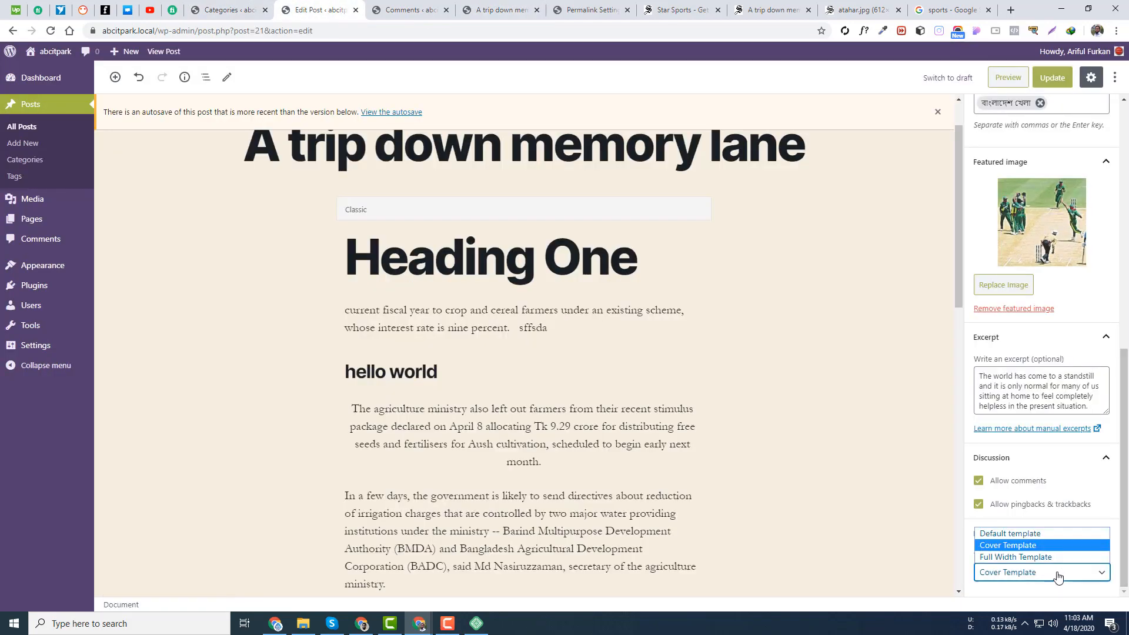
# - Set Full Width Template, update the post, and reload the preview to scroll the wider layout
pyautogui.click(1046, 553)
pyautogui.click(1053, 77)
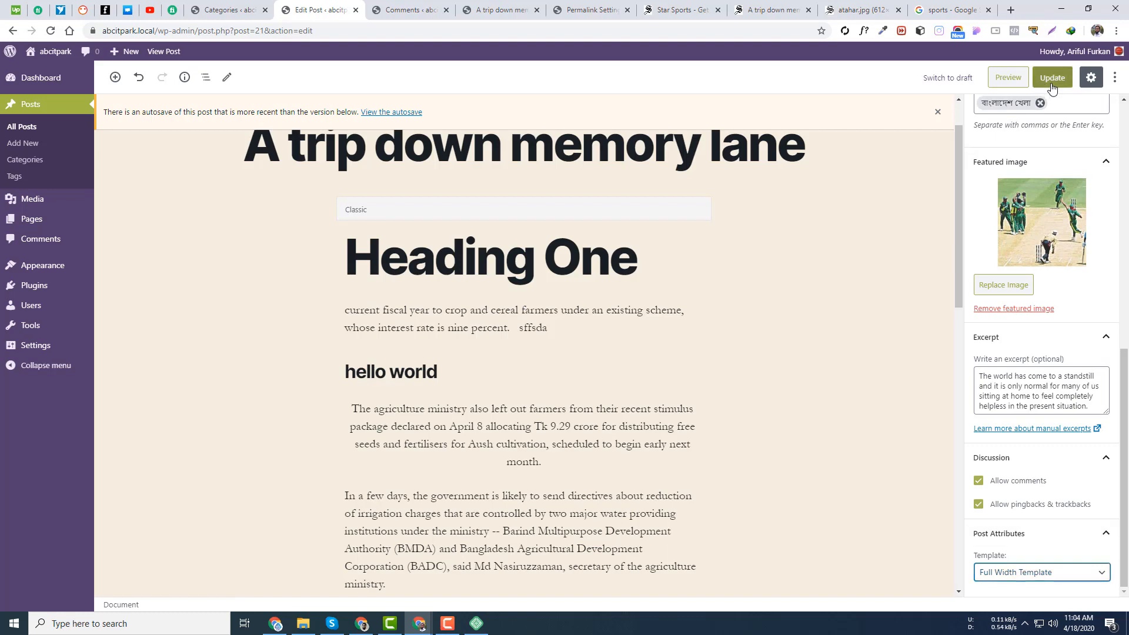
pyautogui.click(501, 10)
pyautogui.press('F5')
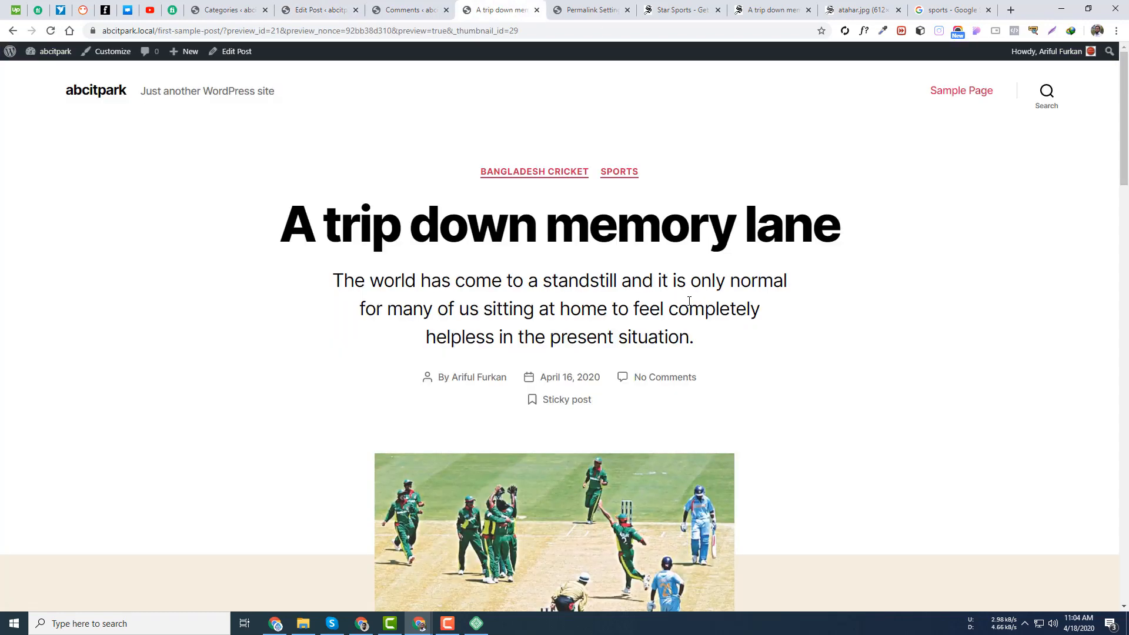
pyautogui.scroll(-15, 478, 273)
pyautogui.scroll(-1, 181, 206)
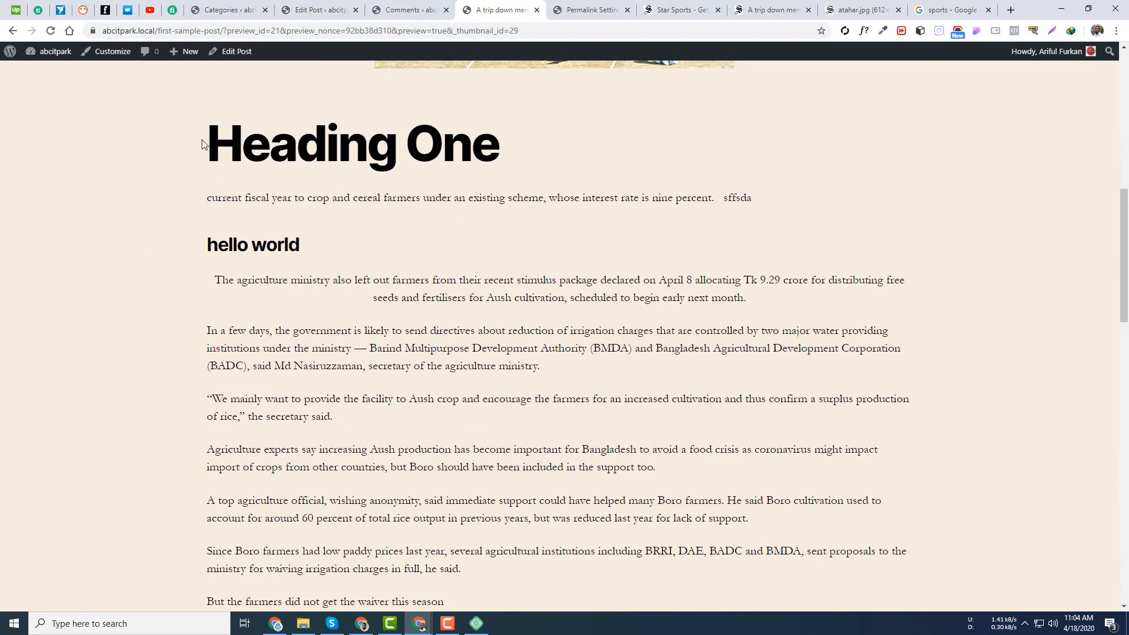
pyautogui.moveTo(202, 142); pyautogui.dragTo(492, 237)
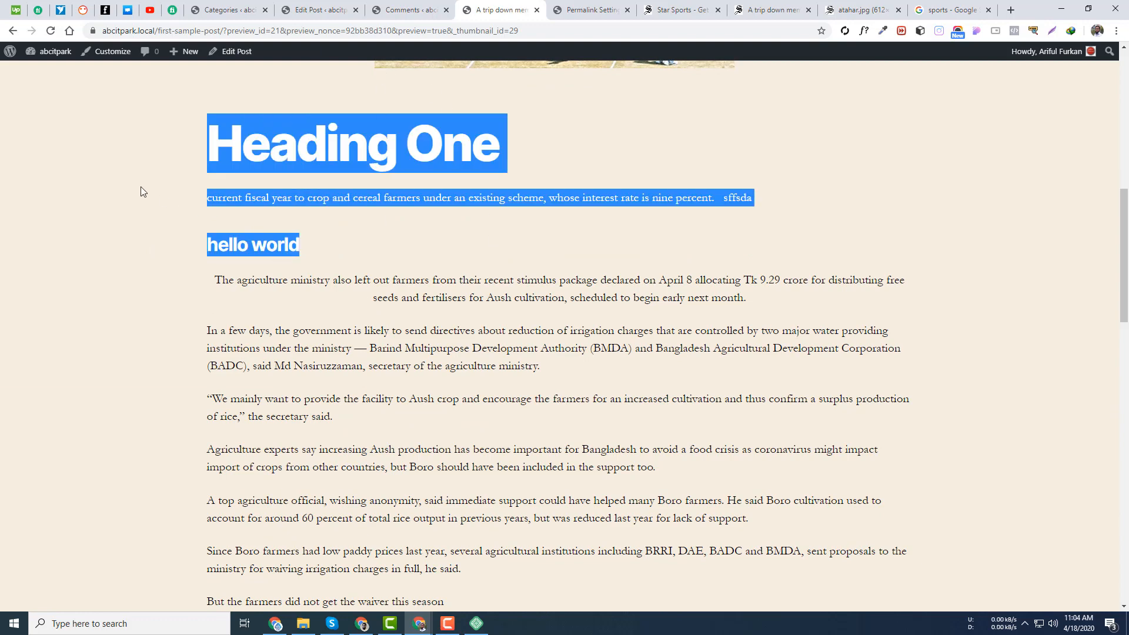
pyautogui.scroll(-17, 421, 348)
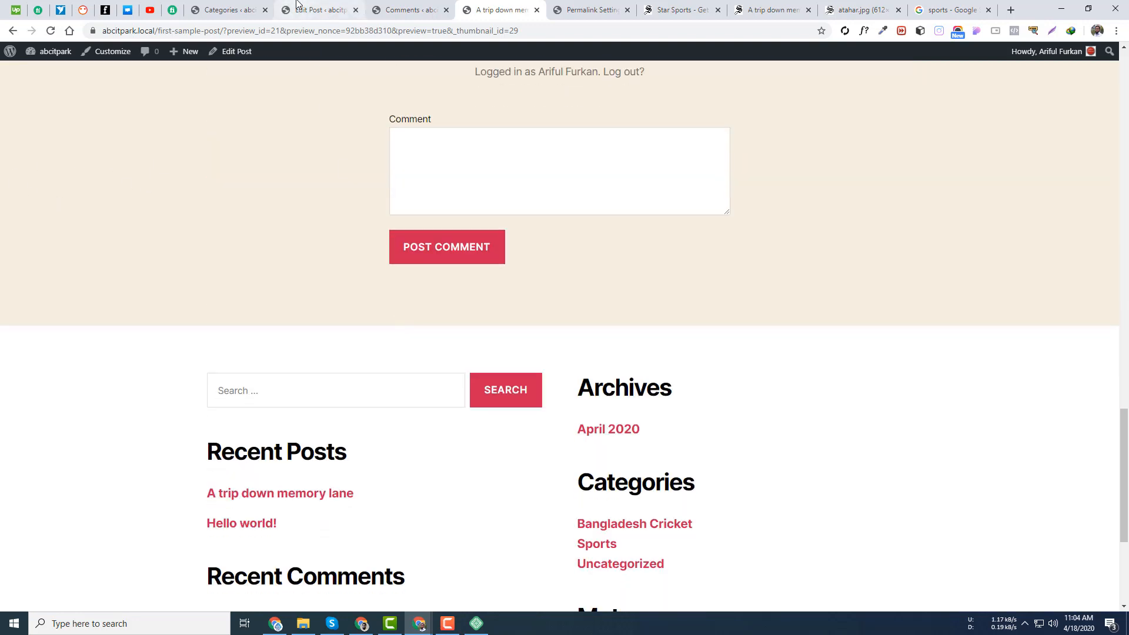
# - Back in the editor, switch between the block and post document settings in the sidebar
pyautogui.click(297, 5)
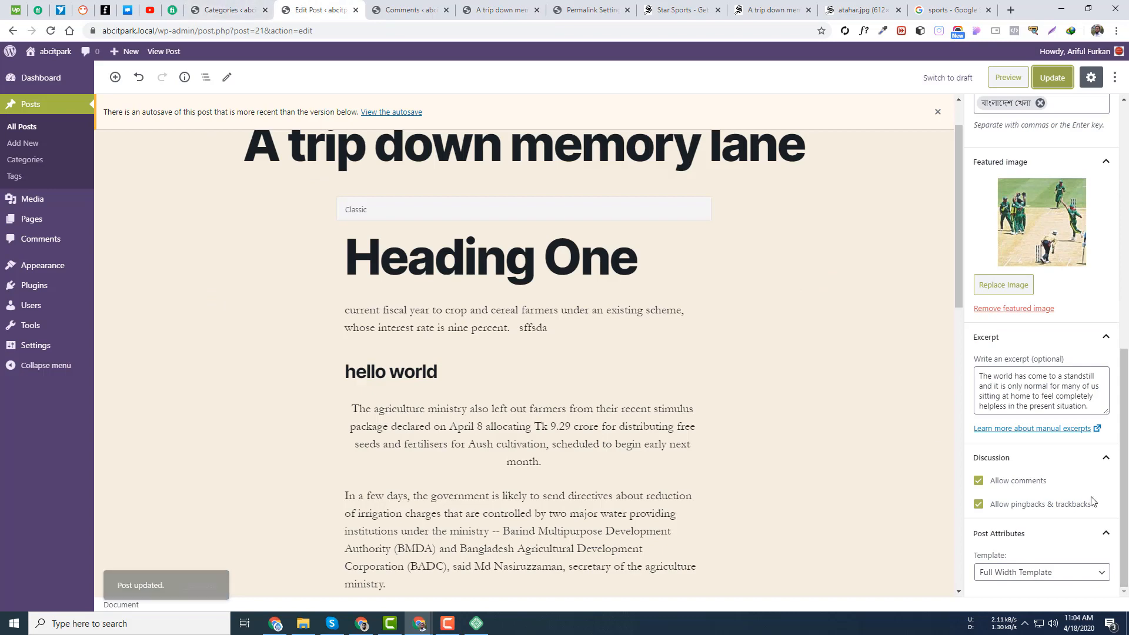
pyautogui.scroll(1, 763, 360)
pyautogui.scroll(9, 1004, 285)
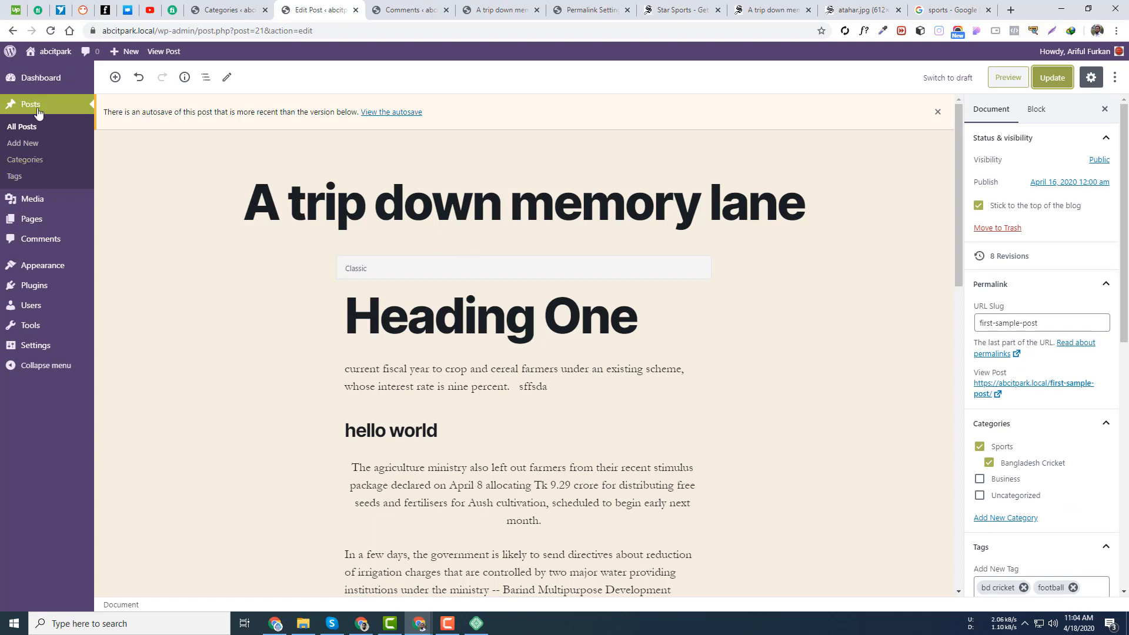
pyautogui.click(1036, 108)
pyautogui.click(994, 111)
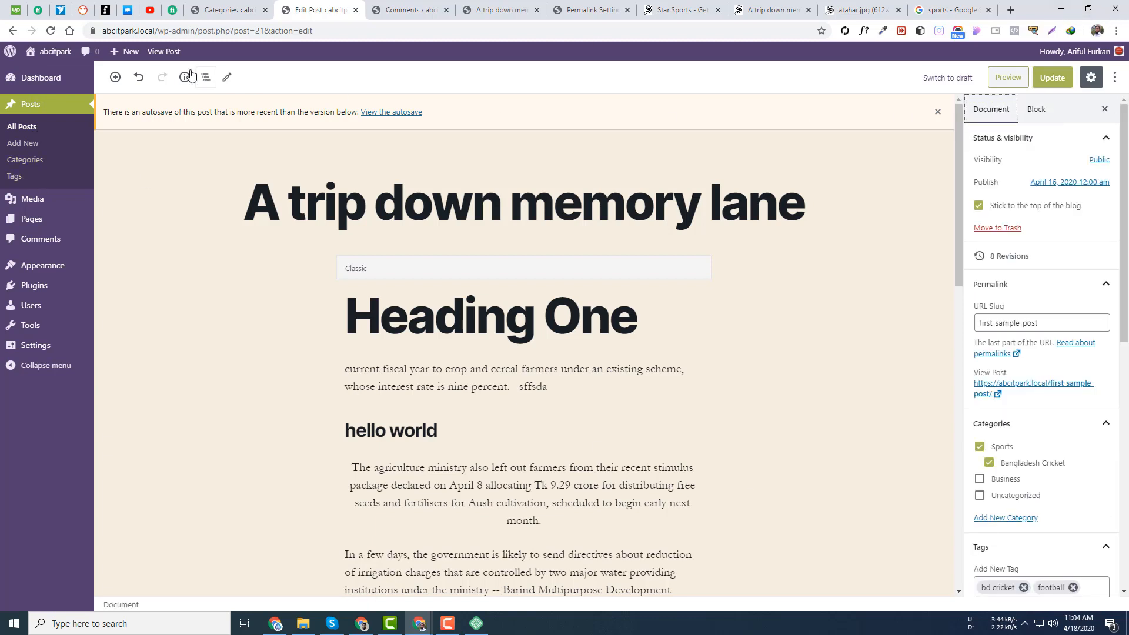